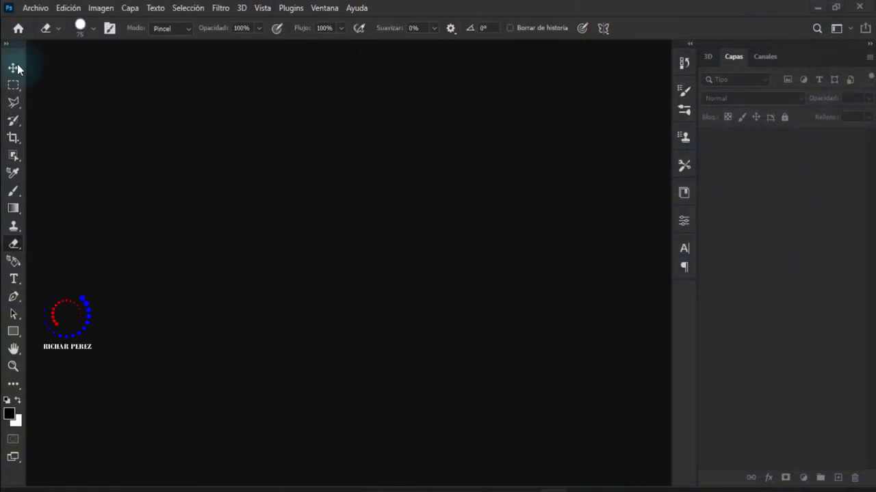
Step: Create the PARTIDO AMISTOSO document at 1000 × 1200 pixels, 100 ppi, white background
{"action": "left_click", "coordinate": [34, 9]}
{"action": "left_click", "coordinate": [45, 23]}
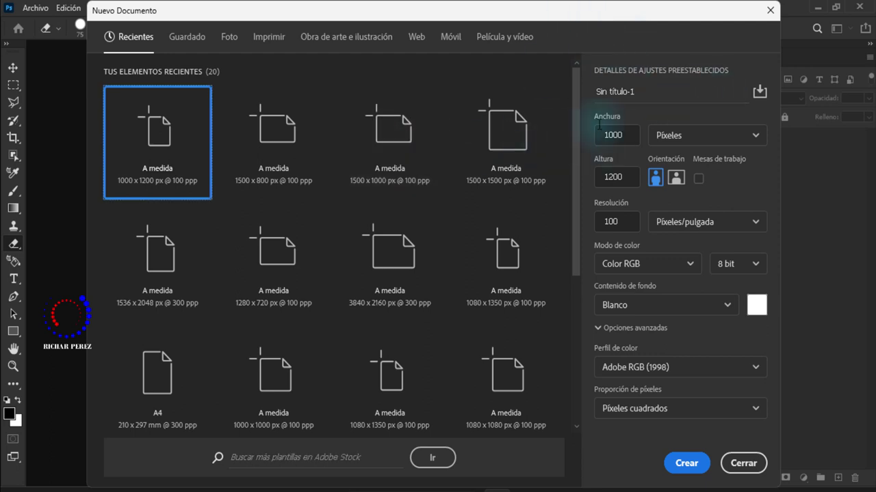
{"action": "left_click", "coordinate": [651, 96]}
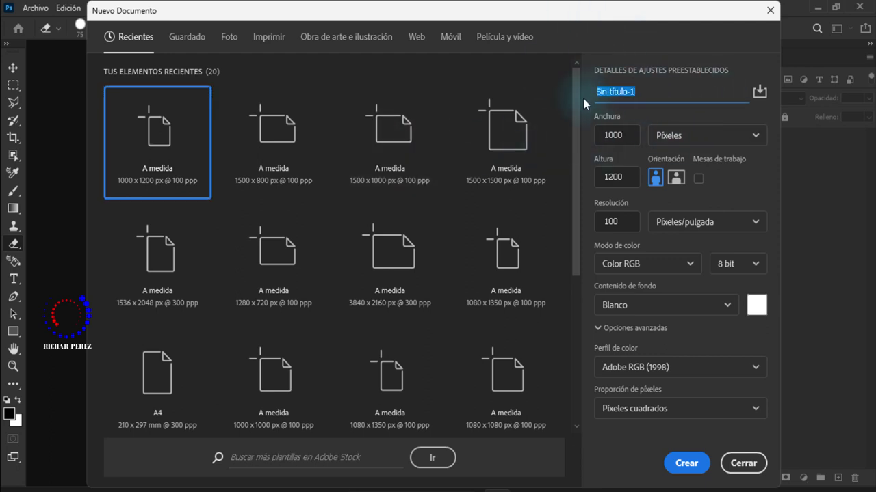
{"action": "type", "text": "PARTID"}
{"action": "type", "text": "O AMIS"}
{"action": "type", "text": "TO"}
{"action": "type", "text": "S"}
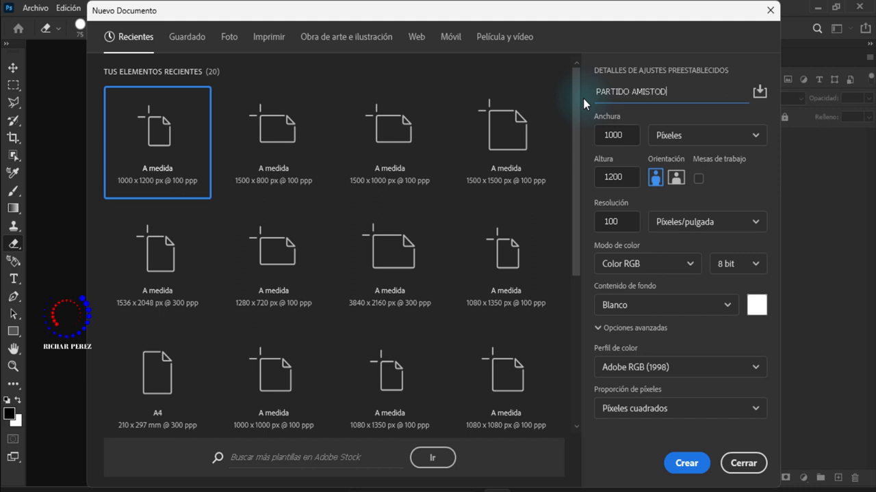
{"action": "type", "text": "O"}
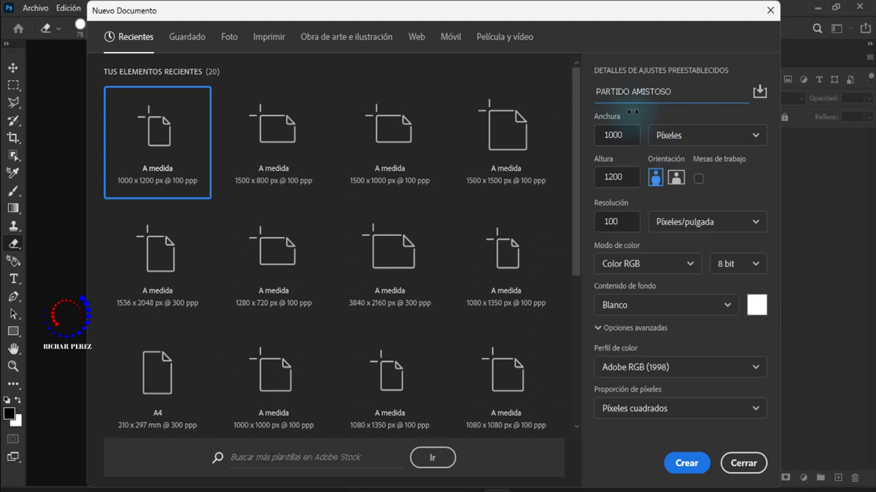
{"action": "left_click", "coordinate": [628, 134]}
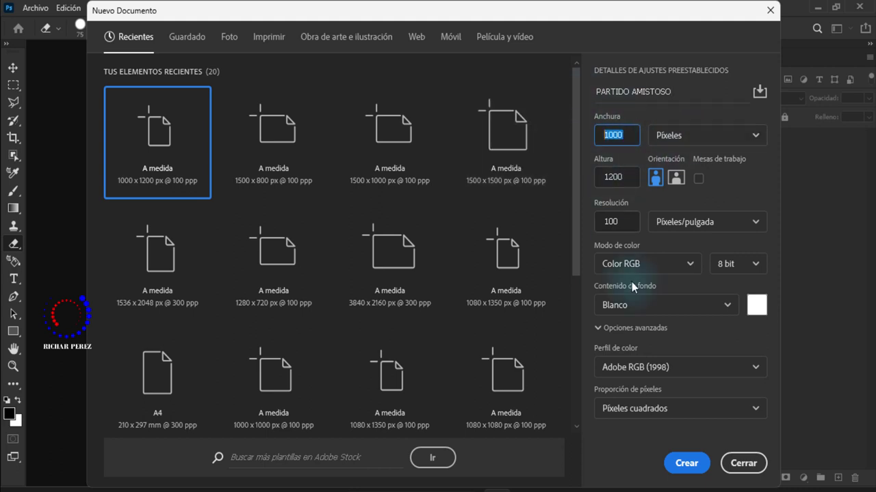
{"action": "left_click", "coordinate": [625, 177]}
{"action": "left_click", "coordinate": [704, 136]}
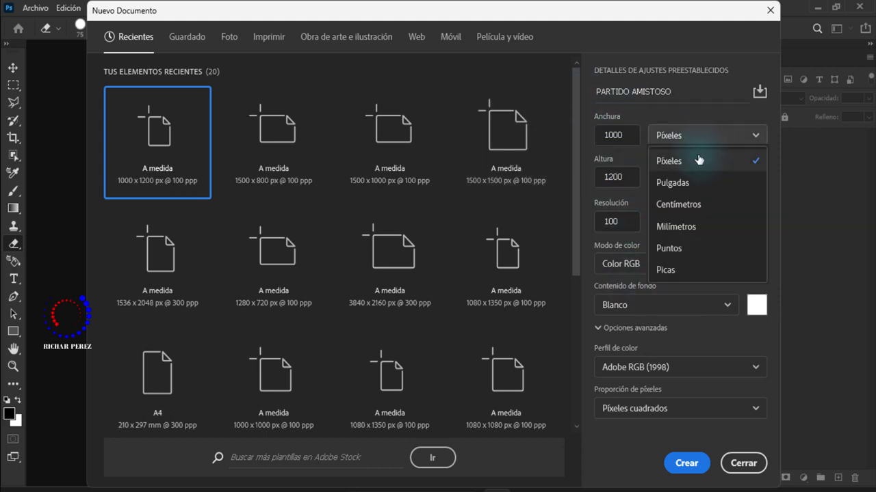
{"action": "left_click", "coordinate": [696, 158]}
{"action": "left_click", "coordinate": [616, 222]}
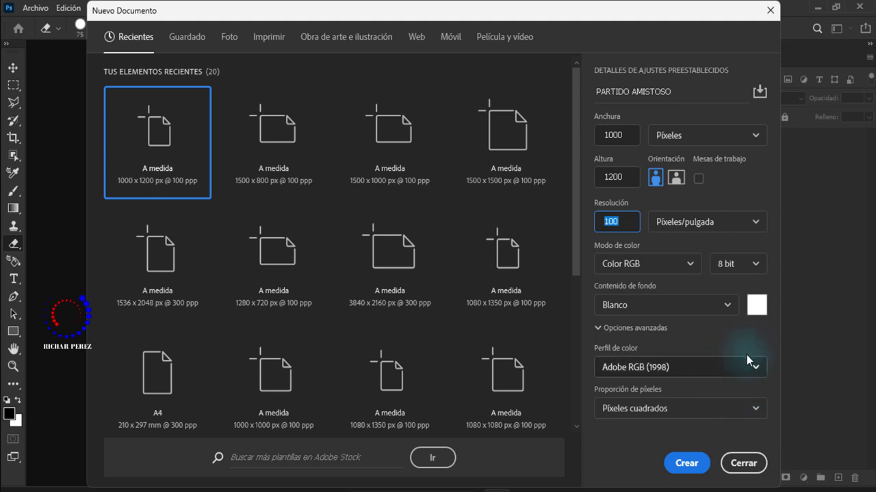
{"action": "left_click", "coordinate": [687, 463]}
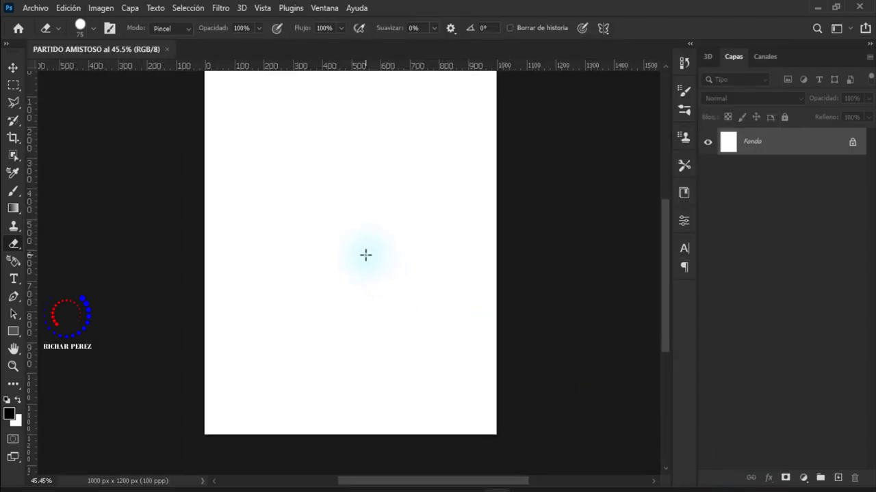
Step: Add 40 px margin guides with New Guide Layout, plus centre guides dragged from the rulers
{"action": "key", "text": "v"}
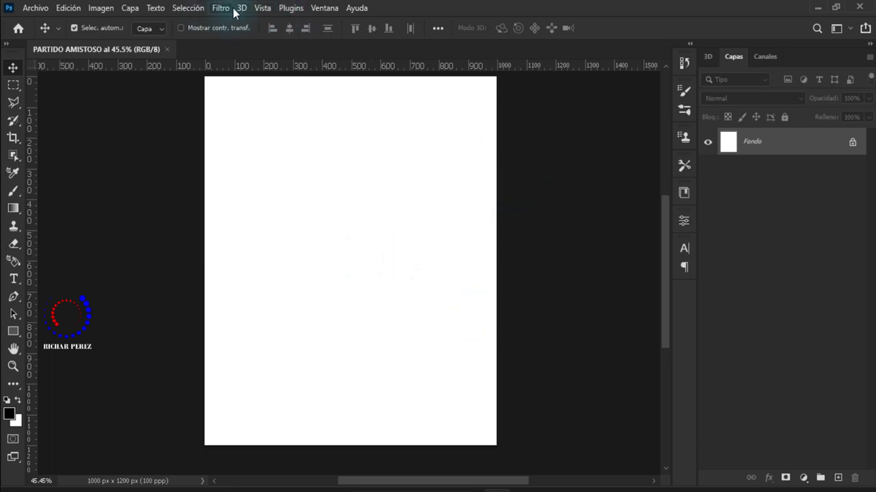
{"action": "left_click", "coordinate": [262, 8]}
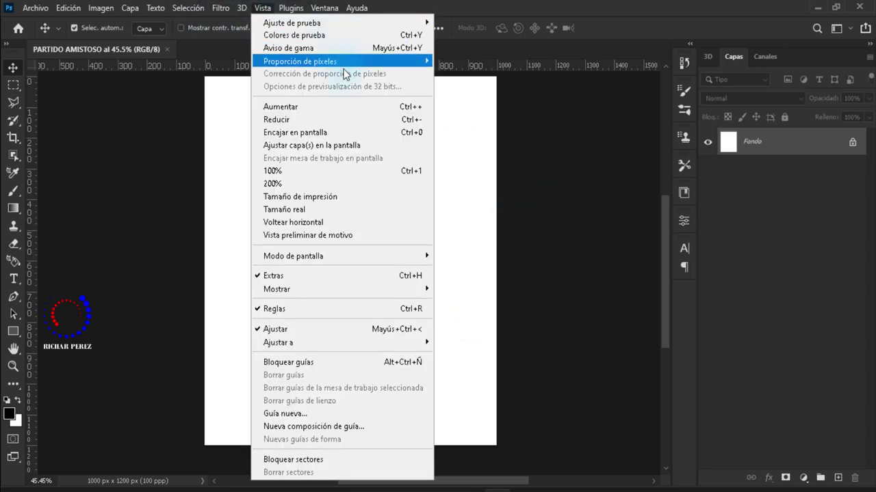
{"action": "left_click", "coordinate": [311, 426]}
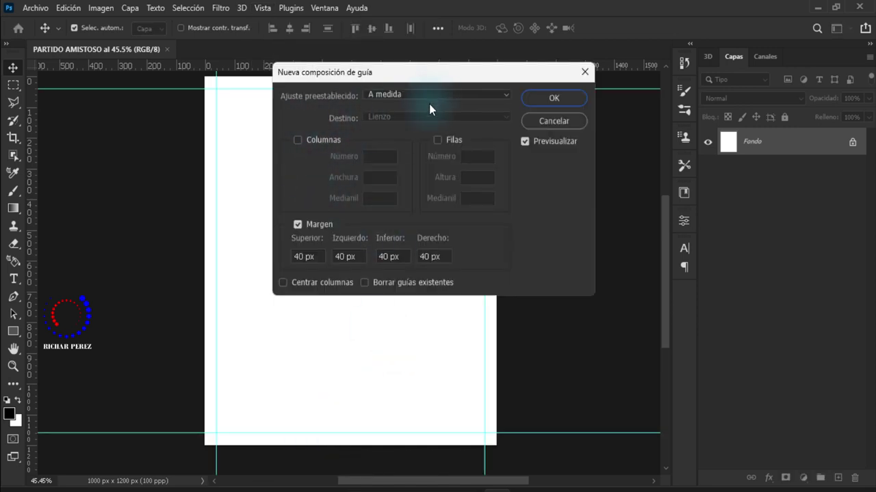
{"action": "double_click", "coordinate": [314, 258]}
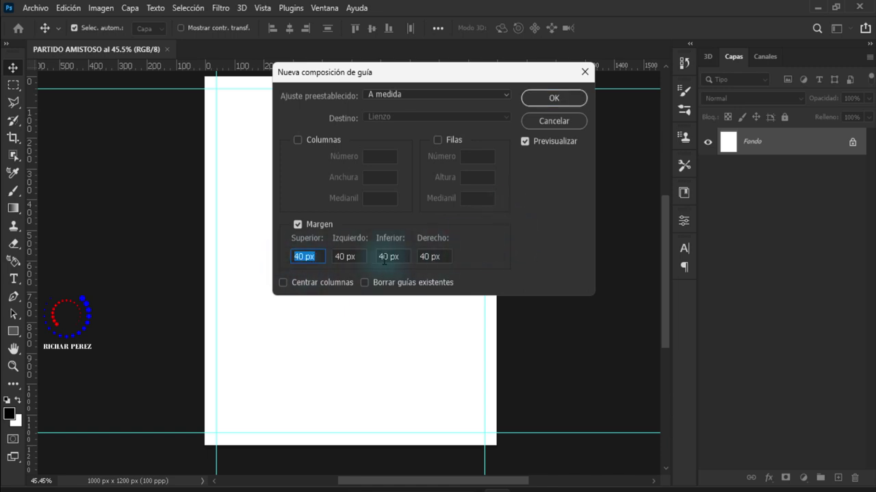
{"action": "left_click", "coordinate": [569, 103]}
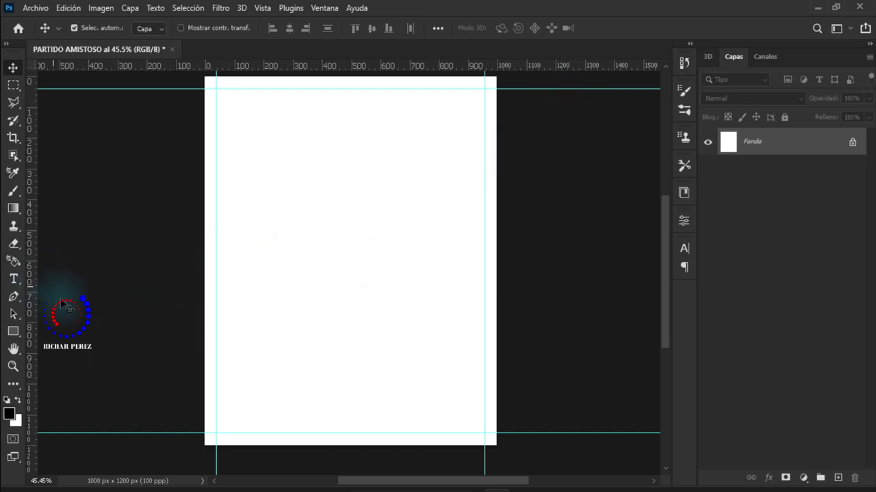
{"action": "left_click_drag", "start_coordinate": [37, 242], "coordinate": [350, 263]}
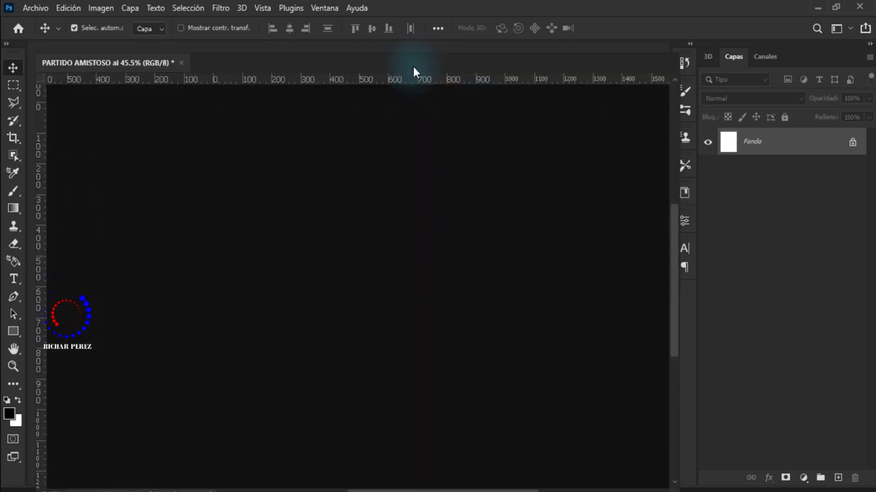
{"action": "mouse_move", "coordinate": [415, 238]}
{"action": "left_mouse_down"}
{"action": "mouse_move", "coordinate": [412, 47]}
{"action": "mouse_move", "coordinate": [410, 273]}
{"action": "left_mouse_up"}
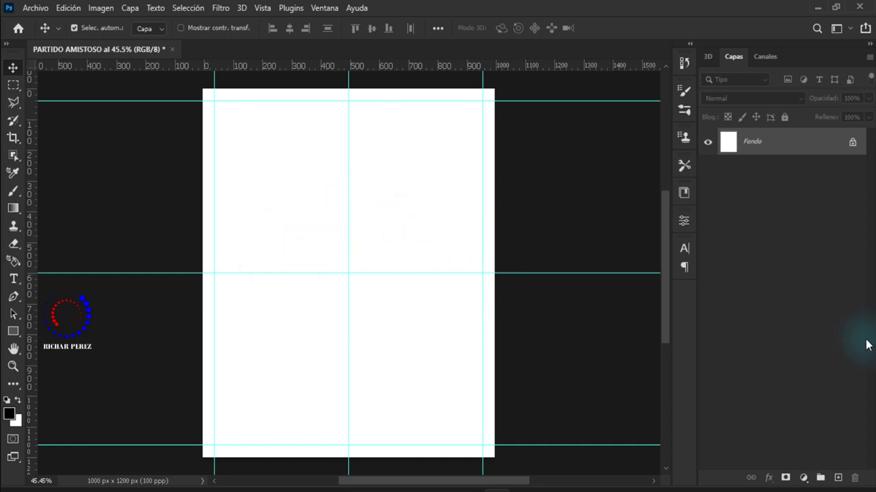
Step: Place the EST stadium photo low on the canvas, scaled to 114.07% for full width
{"action": "left_click", "coordinate": [39, 9]}
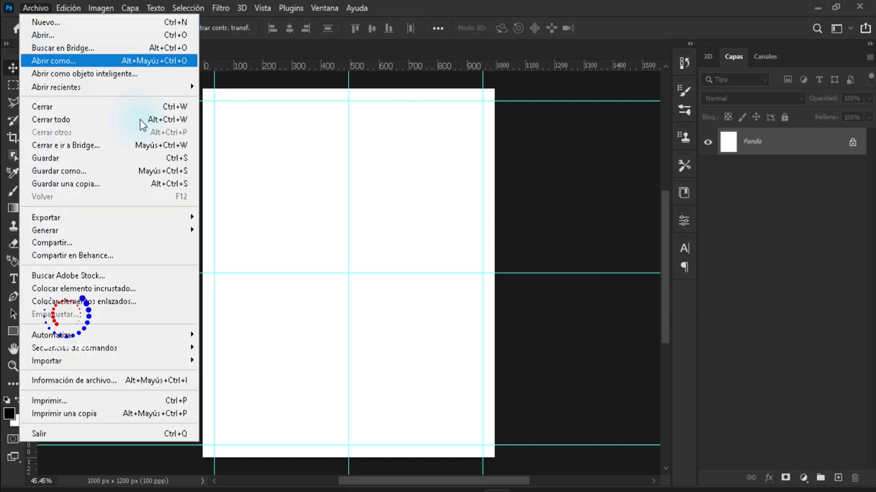
{"action": "left_click", "coordinate": [135, 287]}
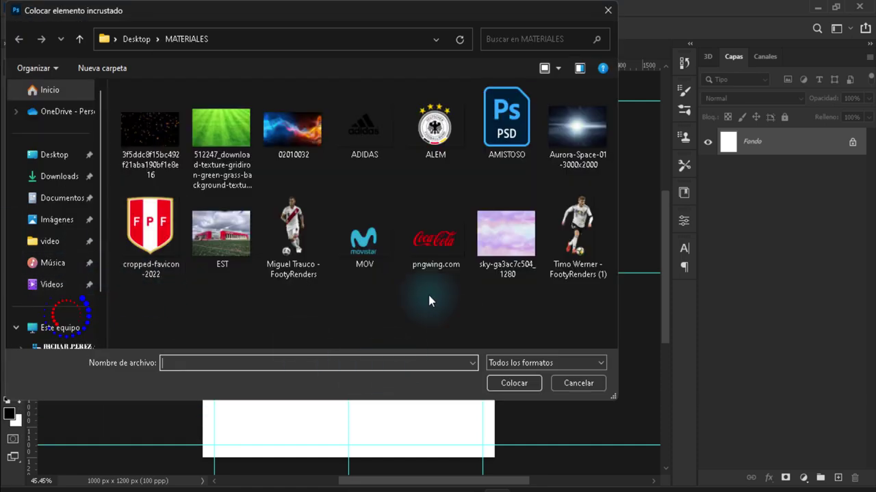
{"action": "left_click", "coordinate": [193, 246]}
{"action": "left_click", "coordinate": [513, 383]}
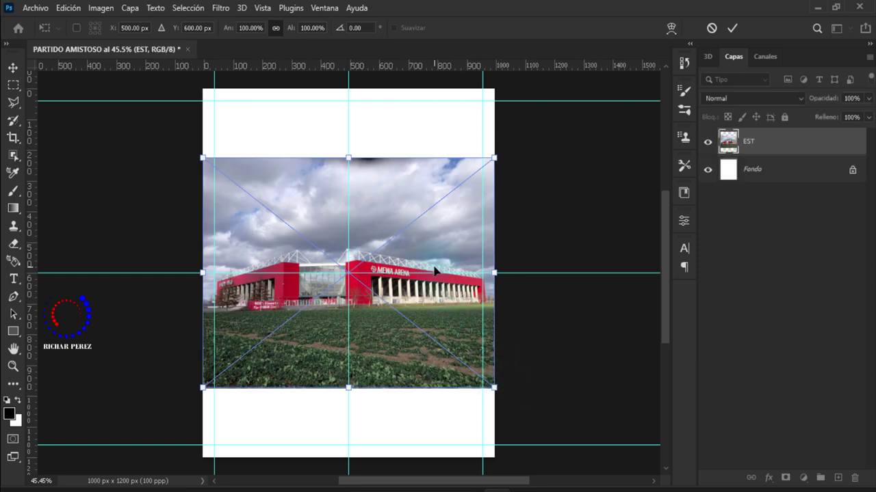
{"action": "left_click_drag", "start_coordinate": [434, 271], "coordinate": [434, 340]}
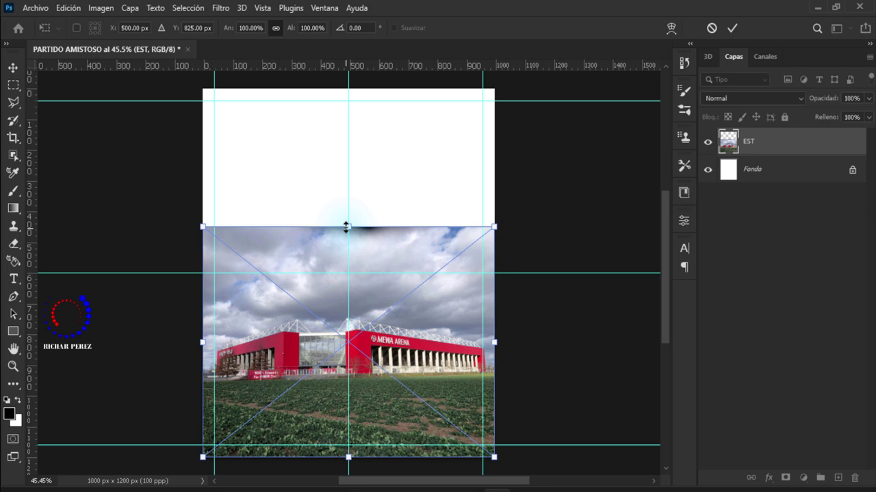
{"action": "left_click_drag", "start_coordinate": [345, 227], "coordinate": [353, 195]}
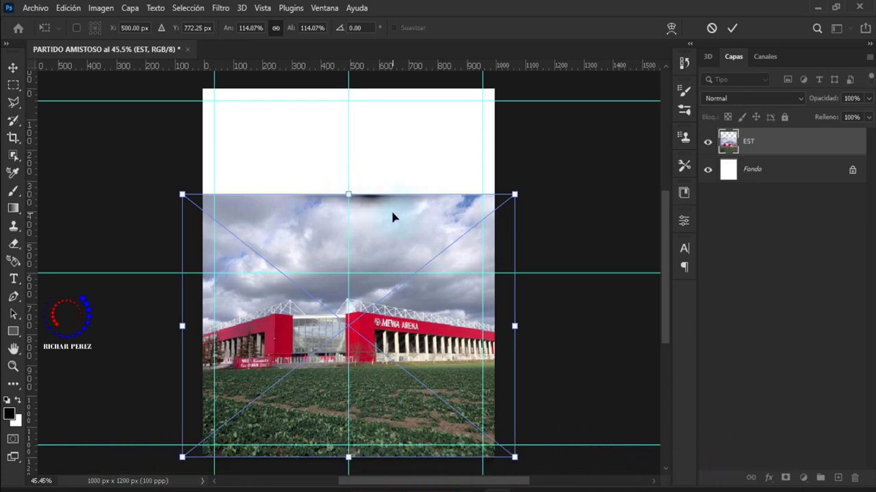
{"action": "key", "text": "Return"}
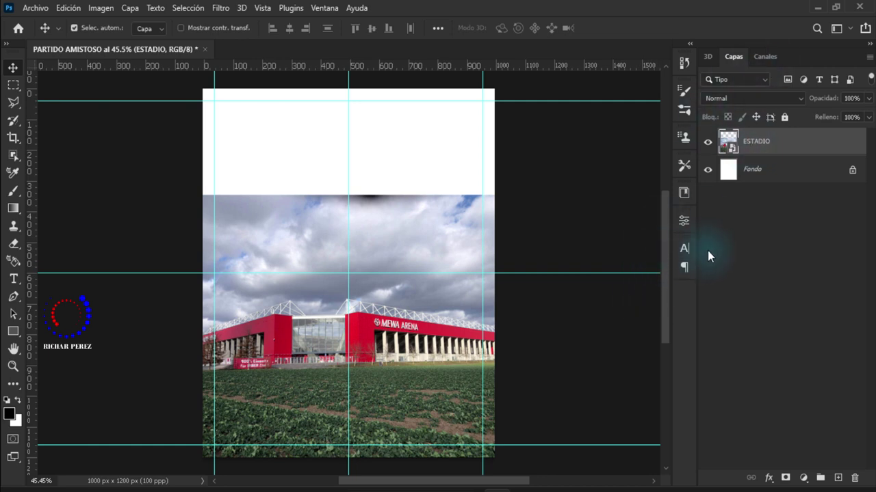
{"action": "left_click", "coordinate": [787, 172]}
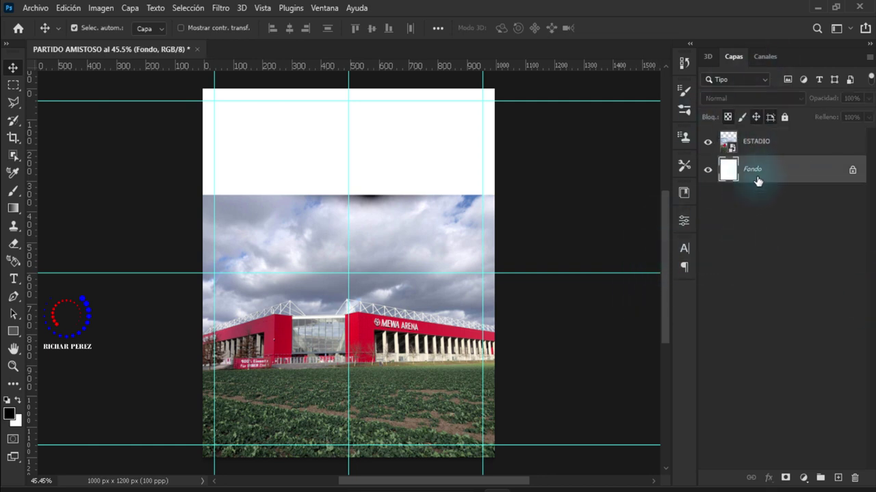
Step: Place the pink sky image across the poster's top and name its layer CIELO
{"action": "left_click", "coordinate": [36, 7]}
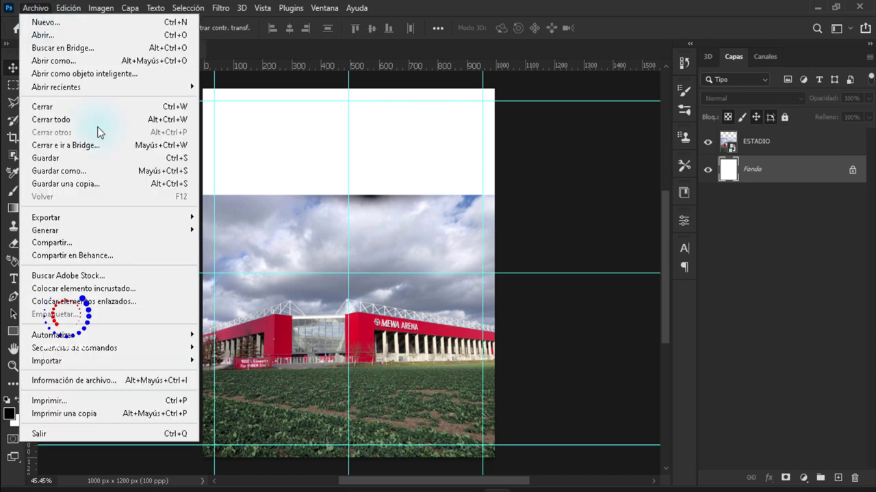
{"action": "left_click", "coordinate": [102, 286]}
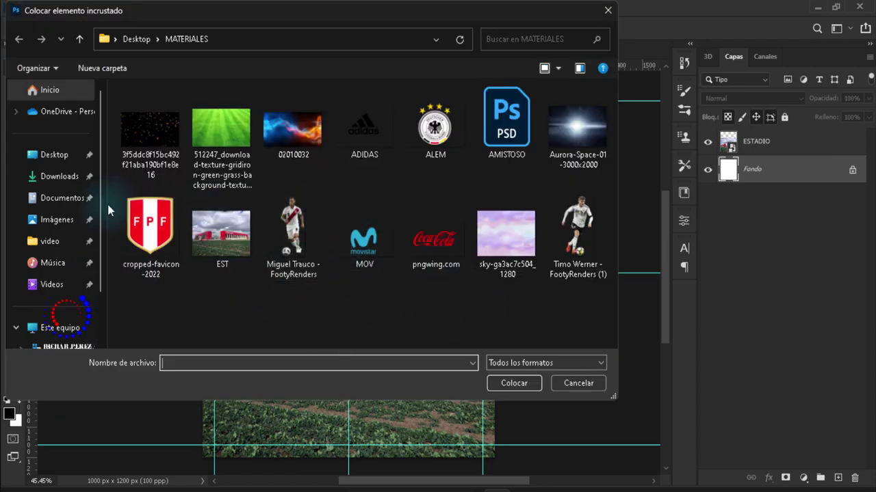
{"action": "left_click", "coordinate": [506, 253]}
{"action": "left_click", "coordinate": [520, 384]}
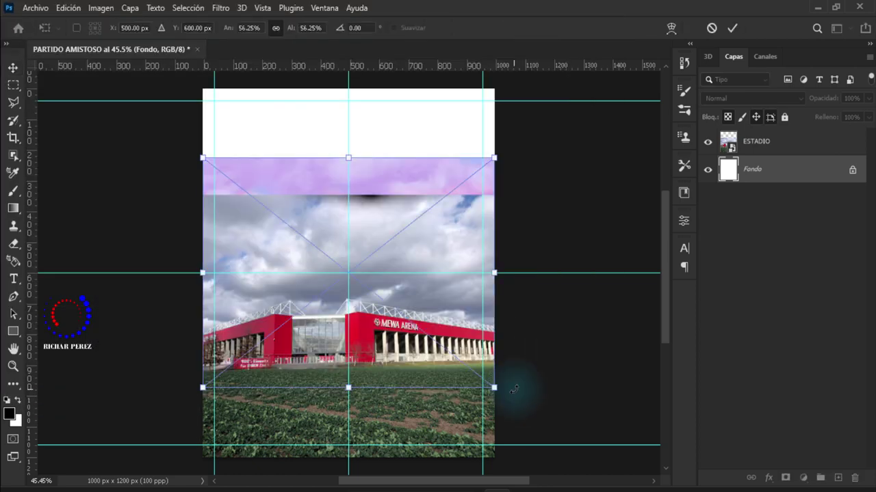
{"action": "left_click_drag", "start_coordinate": [450, 258], "coordinate": [450, 176]}
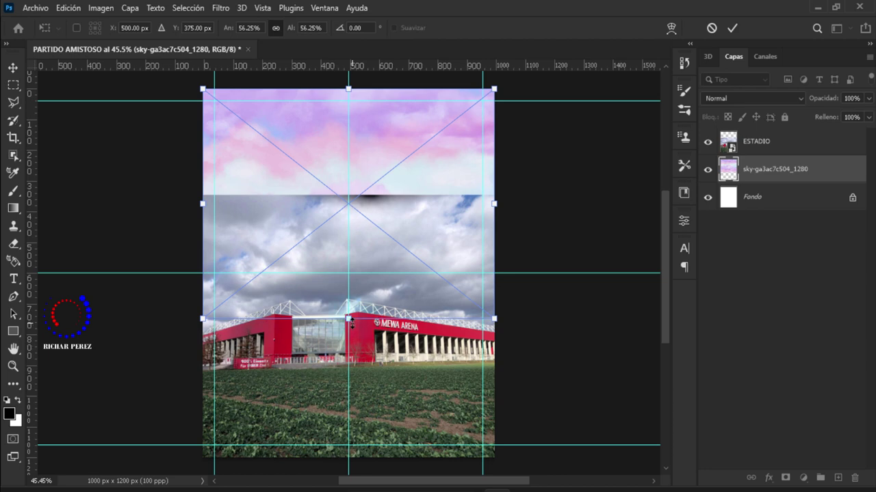
{"action": "mouse_move", "coordinate": [348, 319]}
{"action": "left_mouse_down"}
{"action": "mouse_move", "coordinate": [345, 344]}
{"action": "mouse_move", "coordinate": [355, 339]}
{"action": "left_mouse_up"}
{"action": "key", "text": "Return"}
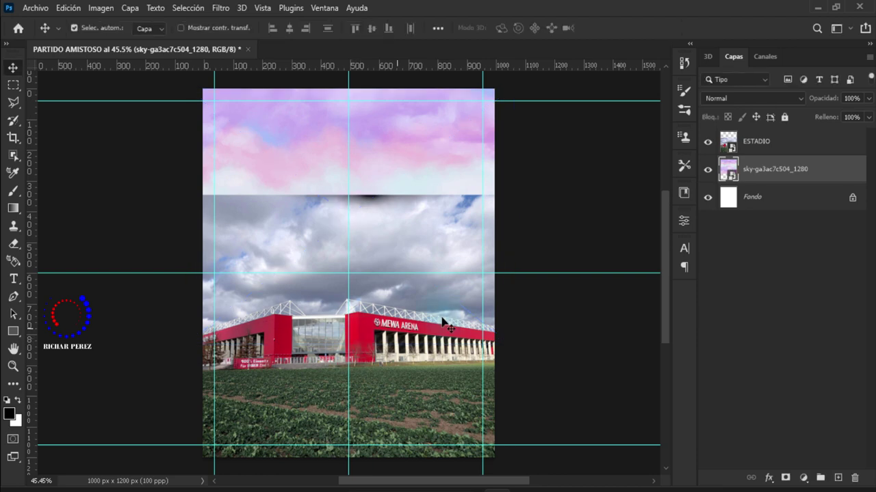
{"action": "scroll", "coordinate": [354, 262], "scroll_direction": "up", "scroll_amount": 2}
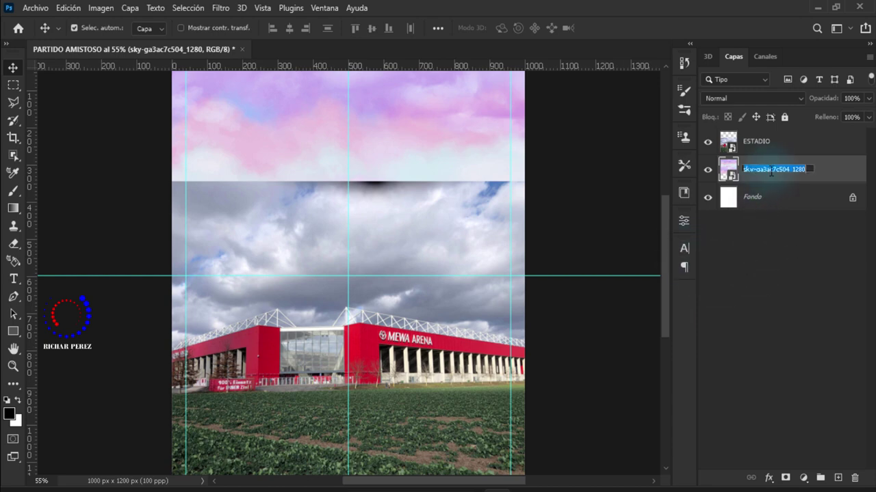
{"action": "type", "text": "CIELO"}
{"action": "key", "text": "Return"}
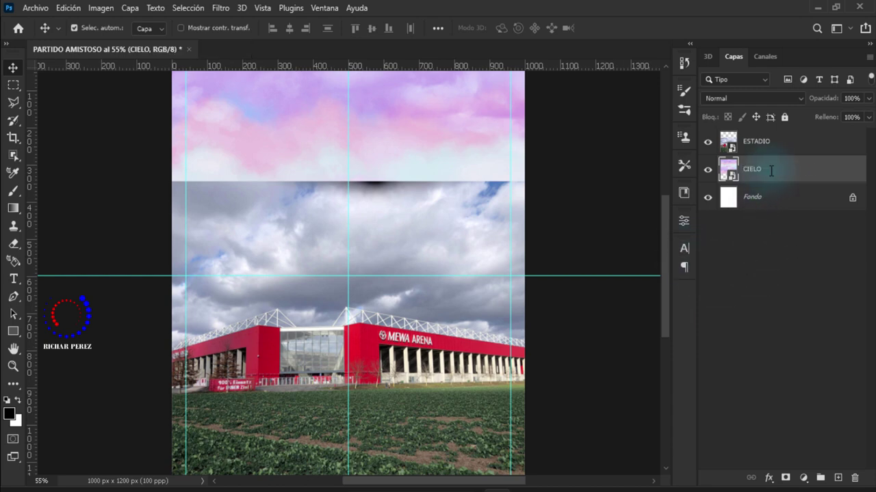
{"action": "left_click", "coordinate": [776, 142]}
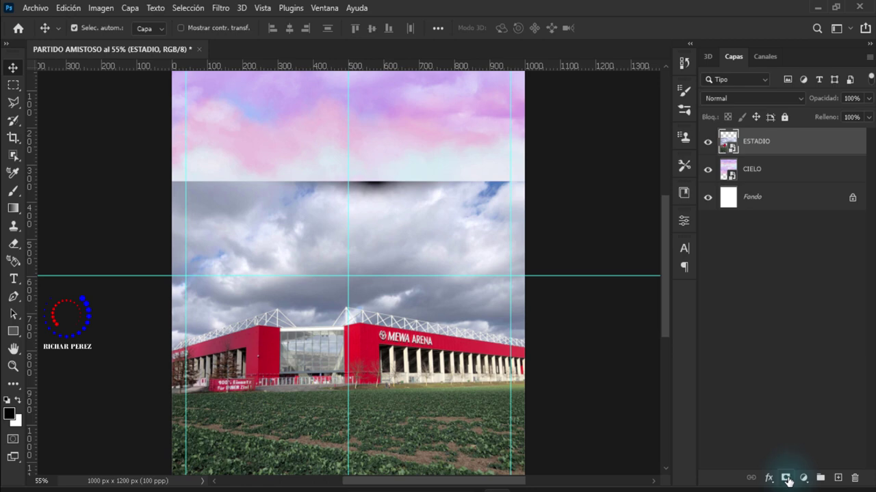
Step: Add a layer mask to ESTADIO and set the brush to 65% opacity, 100% flow
{"action": "left_click", "coordinate": [785, 479]}
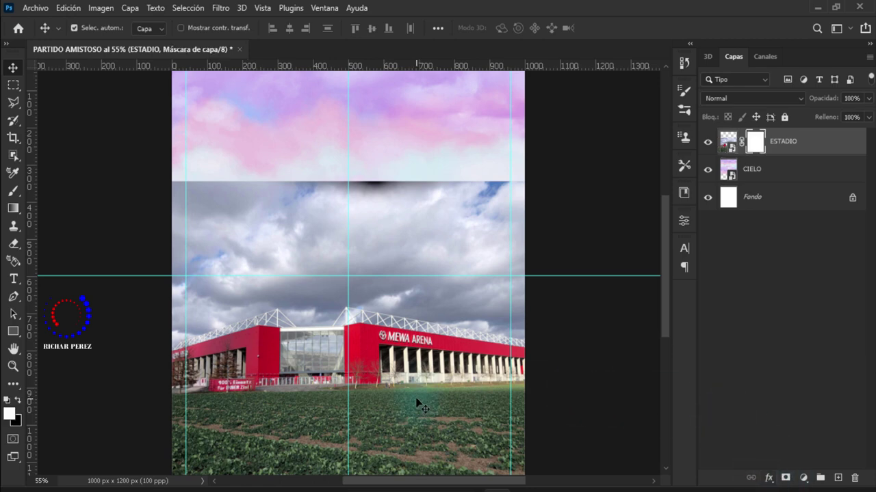
{"action": "key", "text": "b"}
{"action": "right_click", "coordinate": [13, 191]}
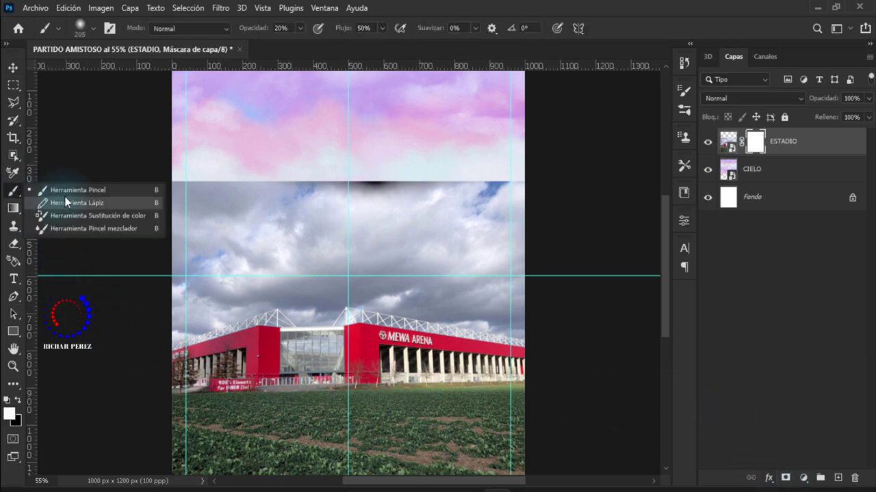
{"action": "left_click", "coordinate": [65, 196]}
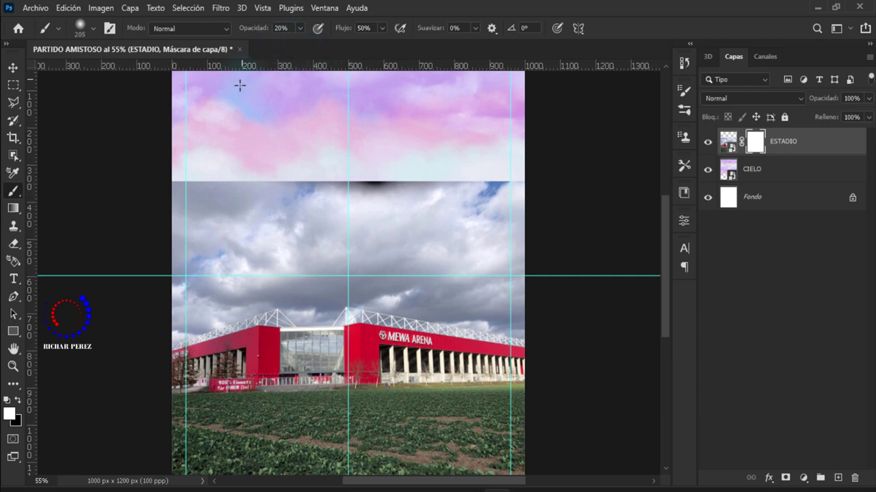
{"action": "left_click", "coordinate": [217, 33]}
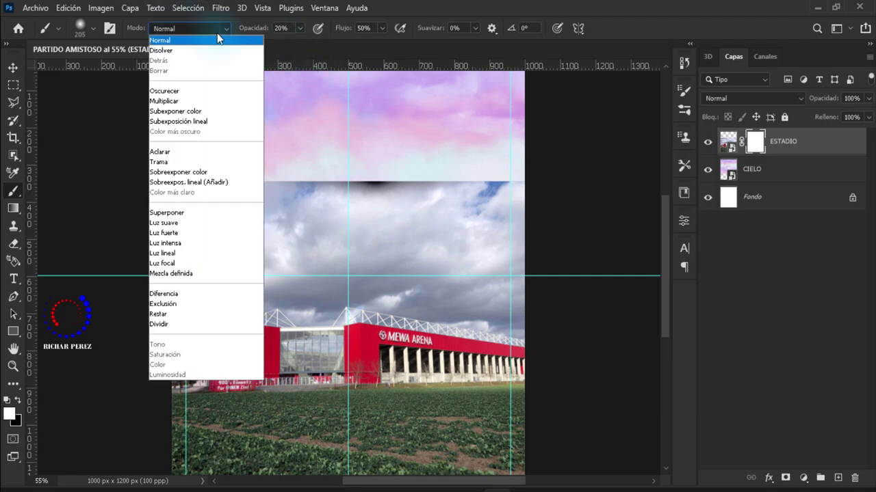
{"action": "left_click", "coordinate": [294, 29]}
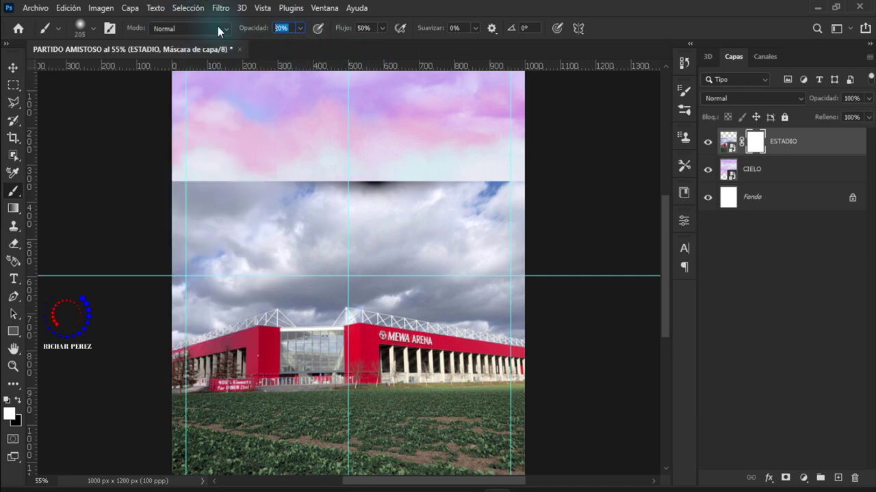
{"action": "type", "text": "60"}
{"action": "key", "text": "Return"}
{"action": "type", "text": "65"}
{"action": "left_click", "coordinate": [375, 28]}
{"action": "type", "text": "100"}
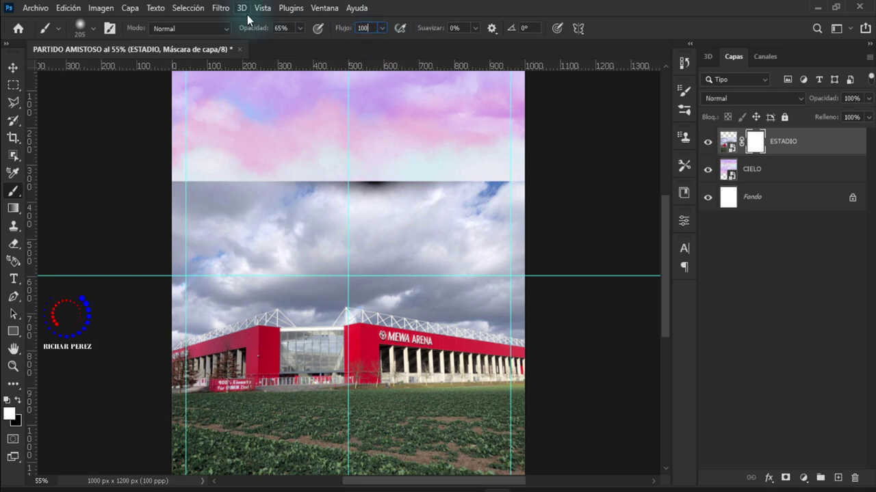
Step: Choose the Circular difuso soft brush on the ESTADIO mask with black as foreground
{"action": "right_click", "coordinate": [307, 178]}
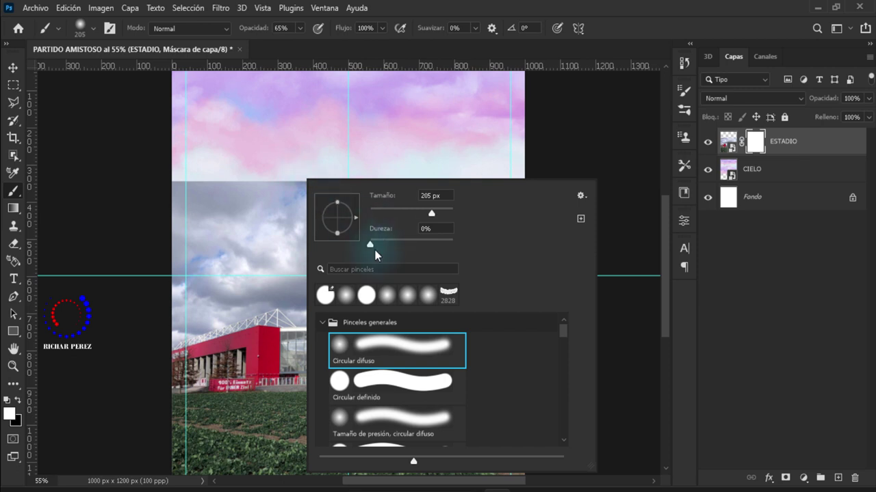
{"action": "left_click", "coordinate": [322, 325]}
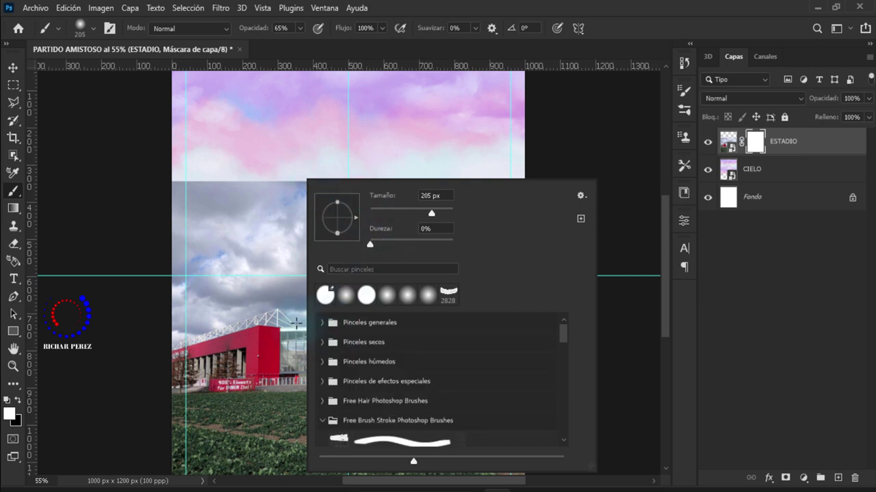
{"action": "left_click", "coordinate": [322, 323]}
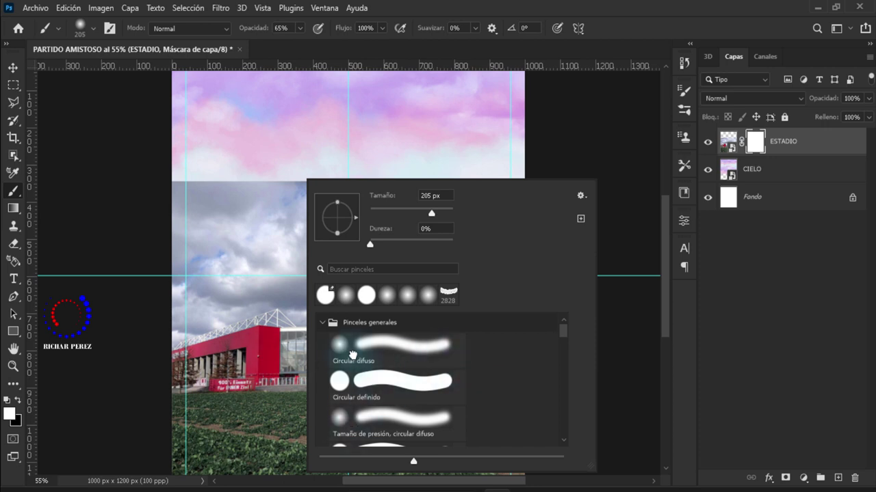
{"action": "left_click", "coordinate": [351, 353]}
{"action": "left_click", "coordinate": [756, 141]}
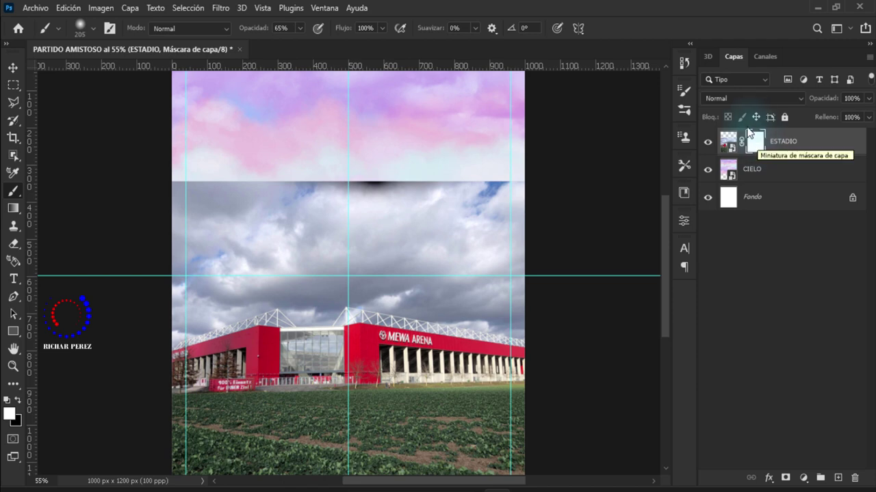
{"action": "left_click", "coordinate": [17, 400]}
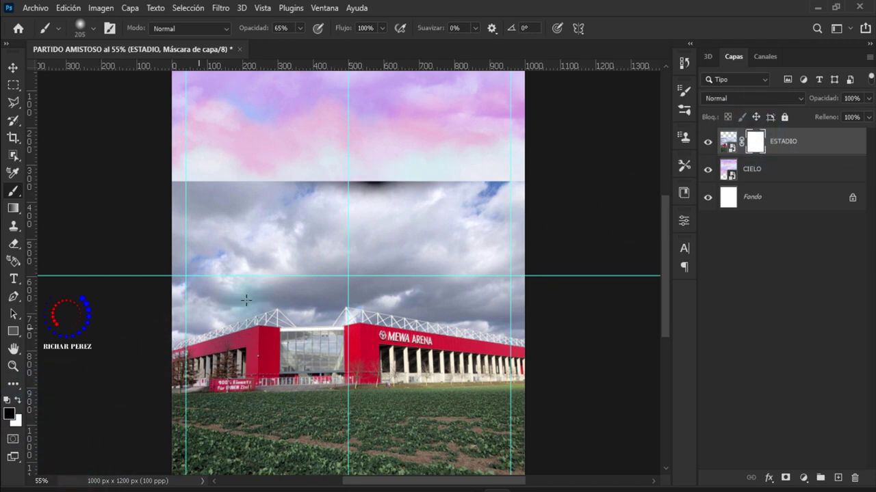
Step: Paint out the grey clouds above the stadium roof with a ~376 px brush
{"action": "left_click_drag", "start_coordinate": [267, 228], "coordinate": [301, 227]}
{"action": "mouse_move", "coordinate": [191, 158]}
{"action": "left_mouse_down"}
{"action": "mouse_move", "coordinate": [495, 175]}
{"action": "mouse_move", "coordinate": [219, 230]}
{"action": "mouse_move", "coordinate": [297, 157]}
{"action": "mouse_move", "coordinate": [362, 189]}
{"action": "mouse_move", "coordinate": [380, 177]}
{"action": "left_mouse_up"}
{"action": "scroll", "coordinate": [379, 177], "scroll_direction": "up", "scroll_amount": 2}
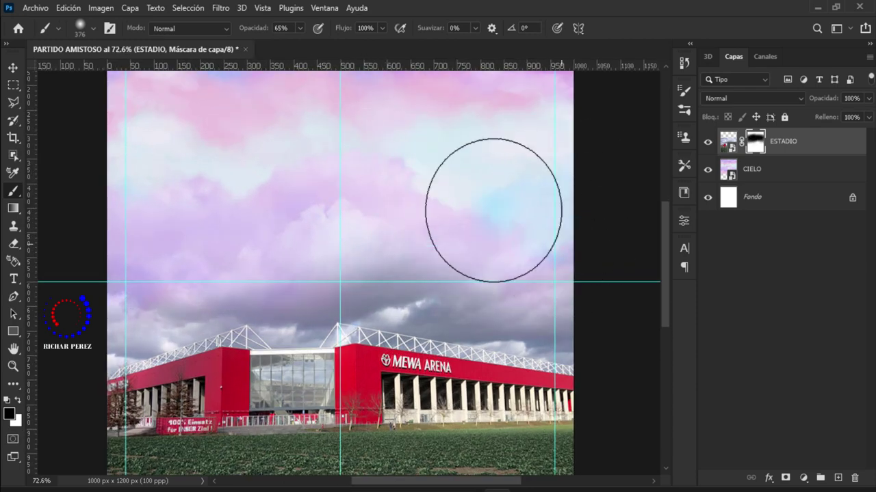
{"action": "scroll", "coordinate": [425, 234], "scroll_direction": "up", "scroll_amount": 2}
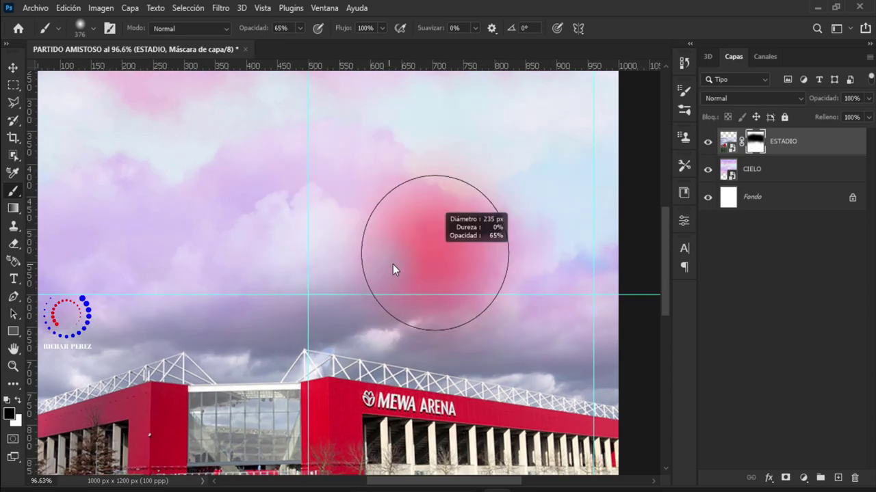
{"action": "left_click_drag", "start_coordinate": [215, 242], "coordinate": [321, 153]}
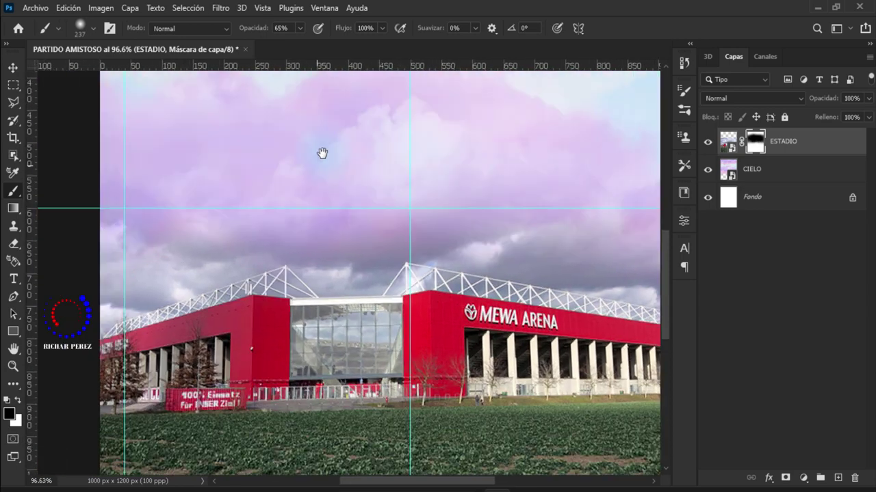
Step: Shrink the brush to 185 px and zoom out to check the blended sky
{"action": "key", "text": "bracketleft"}
{"action": "key", "text": "bracketleft"}
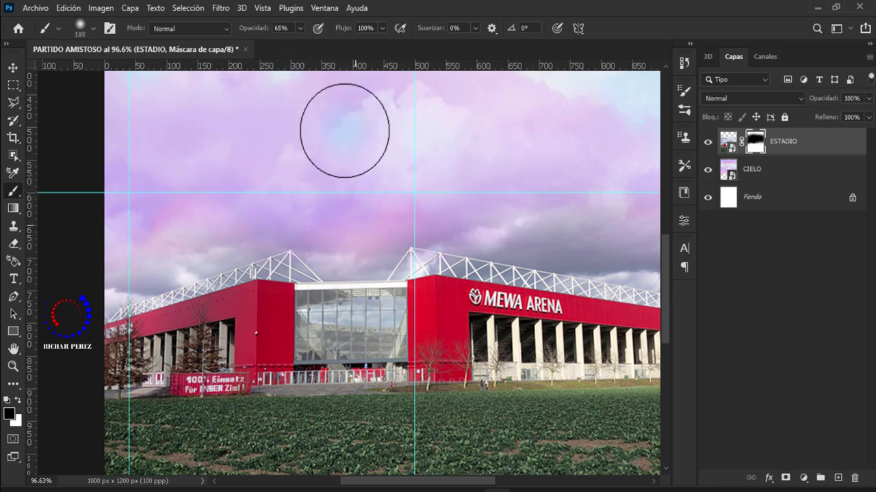
{"action": "left_click_drag", "start_coordinate": [561, 180], "coordinate": [387, 136]}
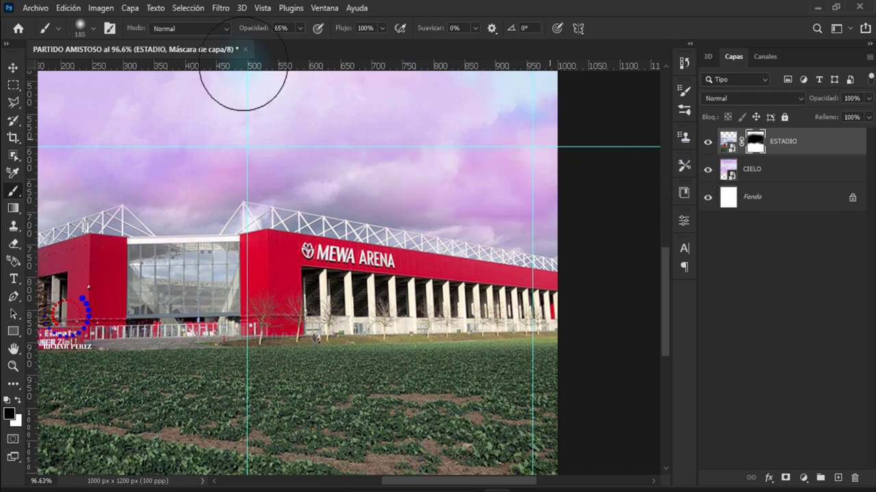
{"action": "key", "text": "ctrl+minus"}
{"action": "scroll", "coordinate": [288, 204], "scroll_direction": "up", "scroll_amount": 3}
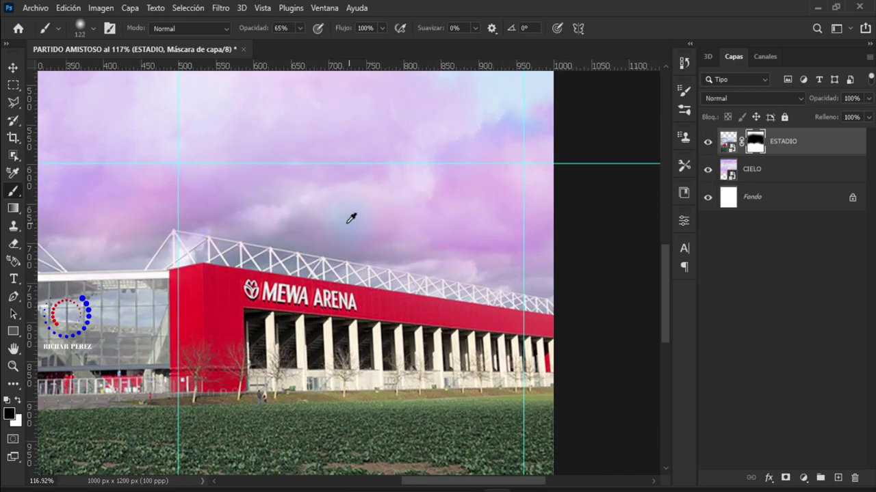
{"action": "scroll", "coordinate": [249, 127], "scroll_direction": "left", "scroll_amount": 5}
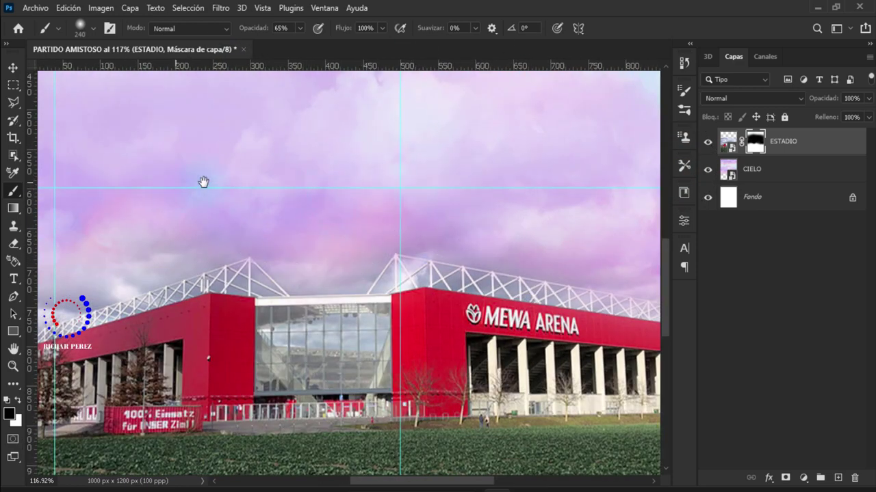
{"action": "scroll", "coordinate": [203, 181], "scroll_direction": "left", "scroll_amount": 2}
{"action": "scroll", "coordinate": [203, 182], "scroll_direction": "down", "scroll_amount": 1}
{"action": "scroll", "coordinate": [145, 190], "scroll_direction": "down", "scroll_amount": 2, "text": "alt"}
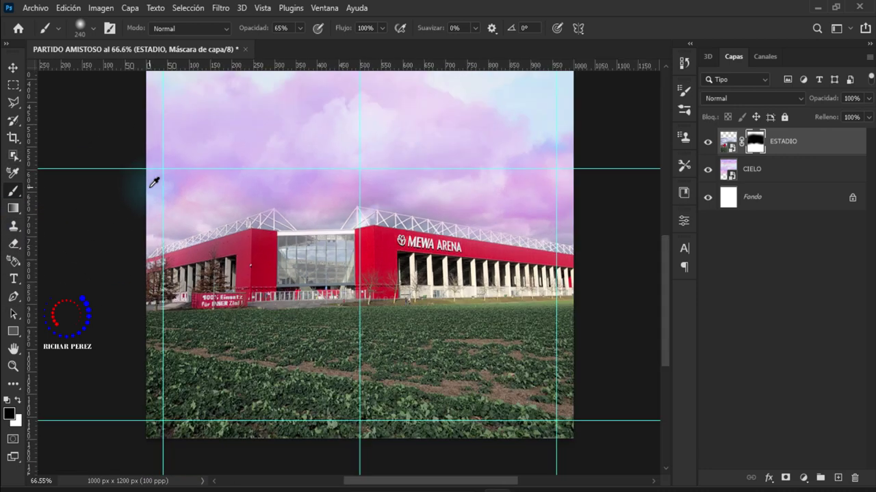
{"action": "scroll", "coordinate": [255, 182], "scroll_direction": "down", "scroll_amount": 2, "text": "alt"}
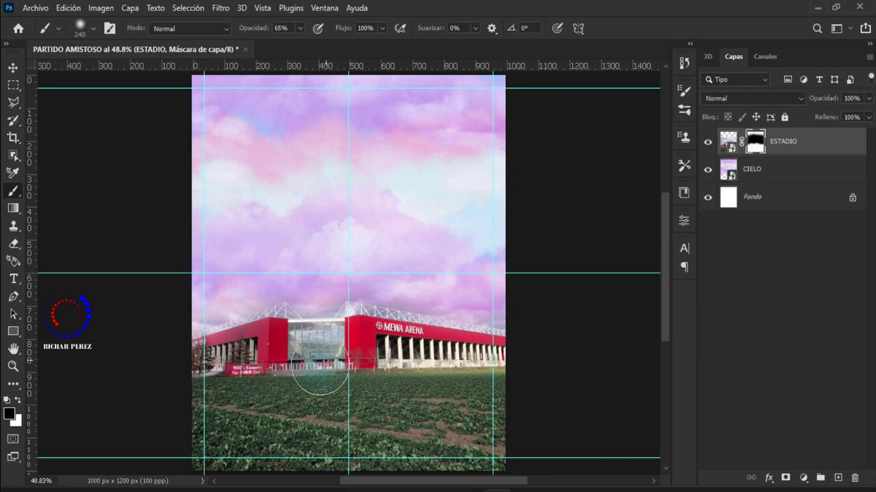
{"action": "scroll", "coordinate": [318, 366], "scroll_direction": "up", "scroll_amount": 1, "text": "alt"}
{"action": "scroll", "coordinate": [327, 377], "scroll_direction": "down", "scroll_amount": 1}
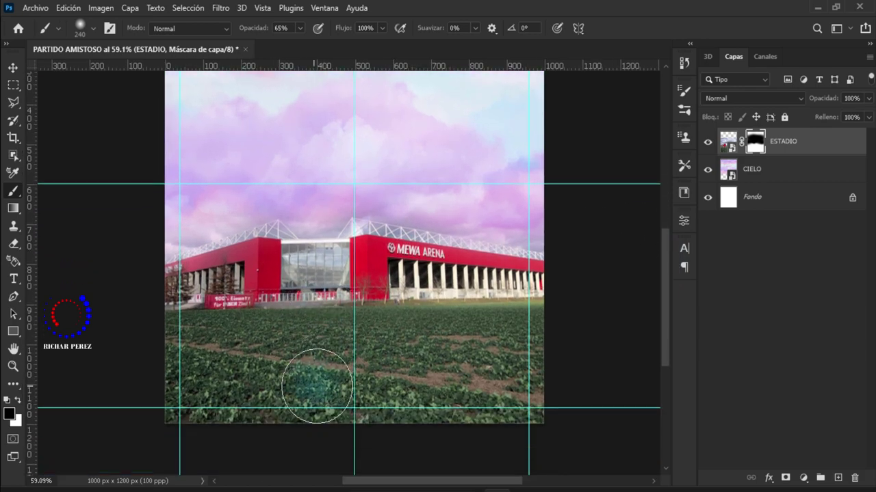
Step: Place the green grass texture above CIELO and move it down behind the field
{"action": "left_click", "coordinate": [776, 200]}
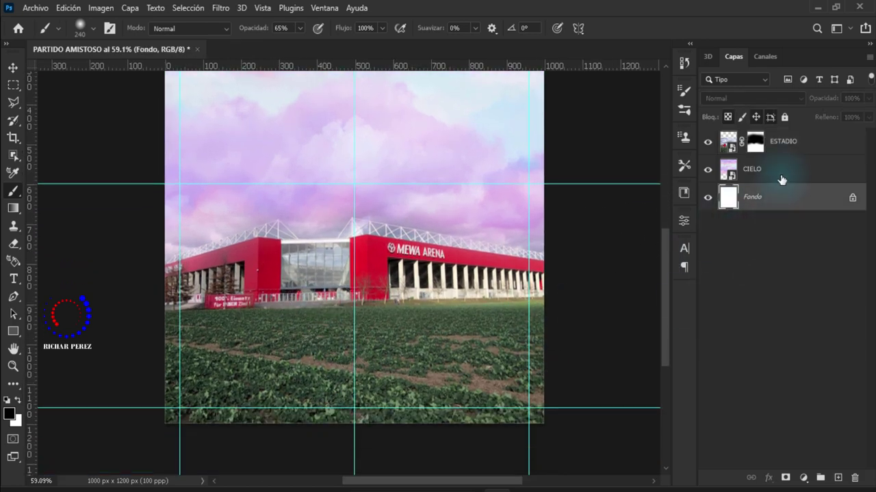
{"action": "left_click", "coordinate": [781, 178]}
{"action": "left_click", "coordinate": [35, 8]}
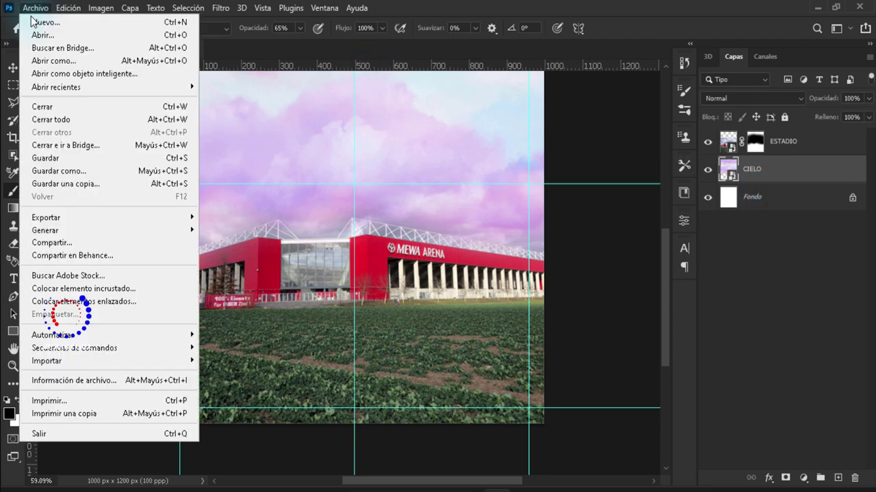
{"action": "left_click", "coordinate": [149, 295]}
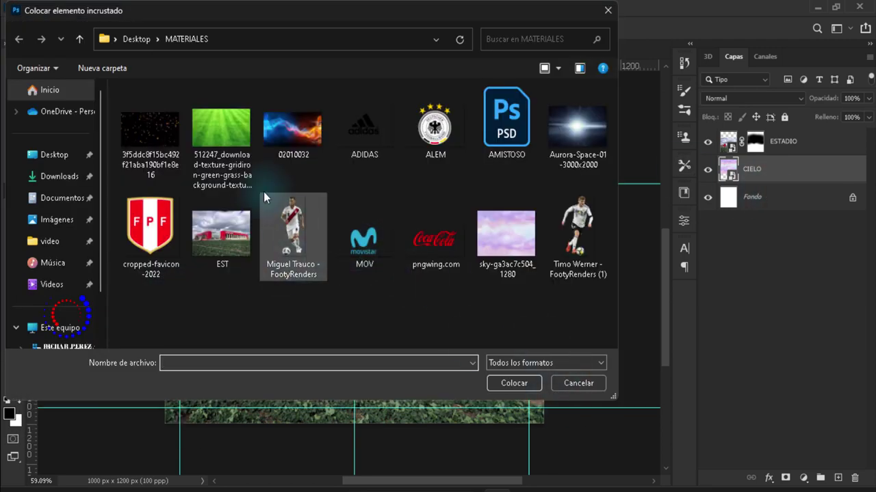
{"action": "left_click", "coordinate": [222, 133]}
{"action": "left_click", "coordinate": [495, 380]}
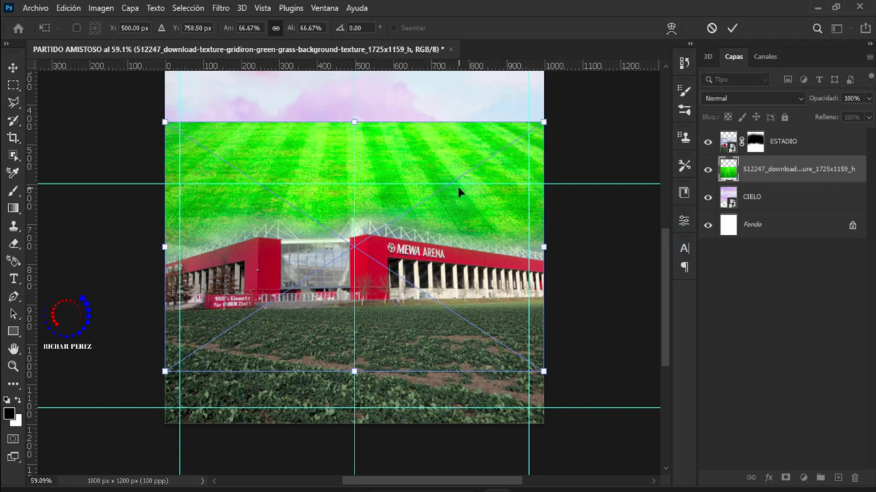
{"action": "left_click_drag", "start_coordinate": [459, 205], "coordinate": [467, 355]}
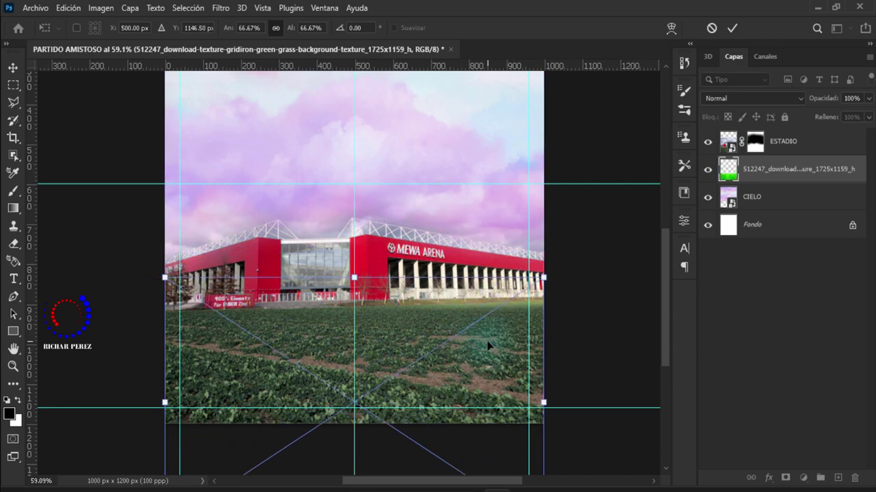
{"action": "key", "text": "Return"}
Step: Paint black on the ESTADIO mask to reveal the striped grass across the field
{"action": "key", "text": "b"}
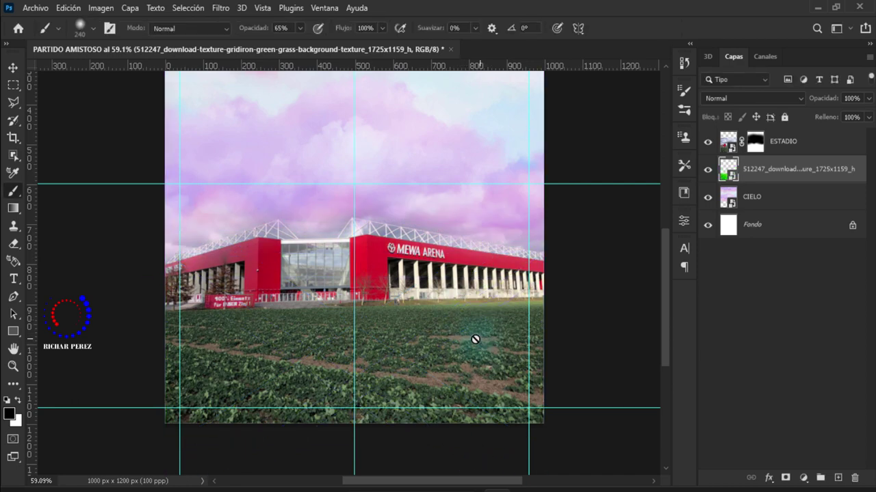
{"action": "left_click", "coordinate": [766, 150]}
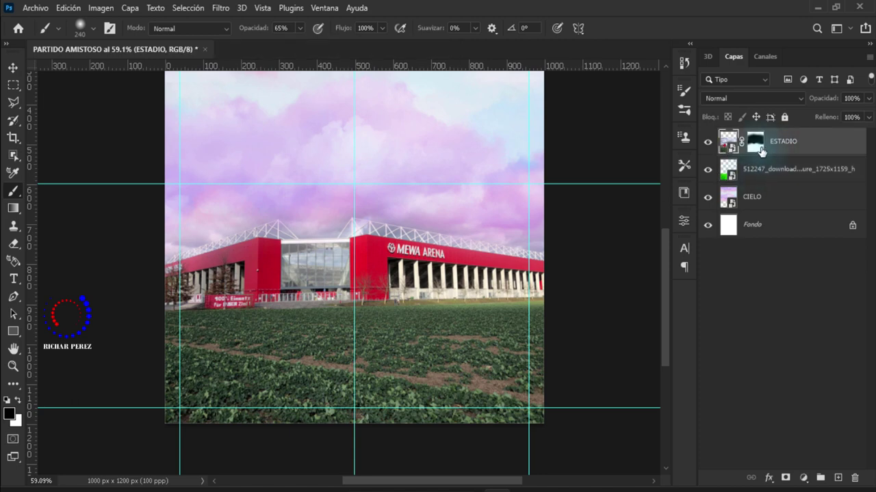
{"action": "left_click", "coordinate": [759, 149]}
{"action": "scroll", "coordinate": [424, 345], "scroll_direction": "up", "scroll_amount": 2}
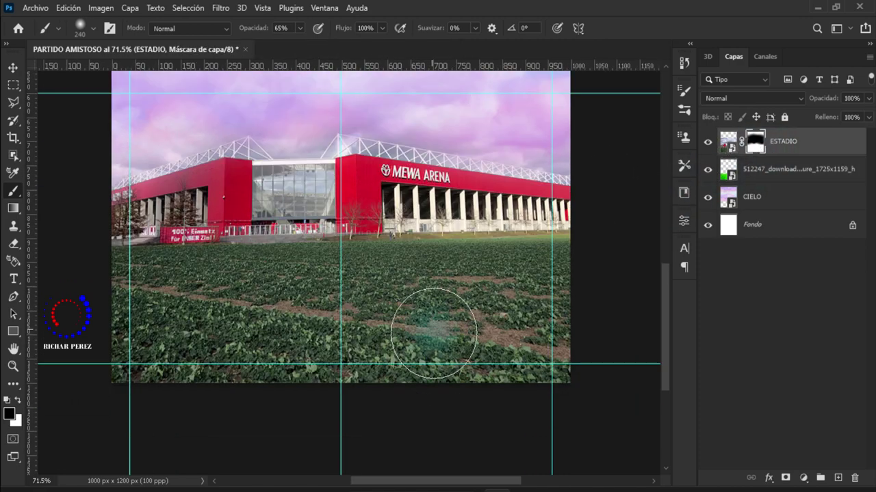
{"action": "scroll", "coordinate": [433, 333], "scroll_direction": "down", "scroll_amount": 3}
{"action": "mouse_move", "coordinate": [596, 293]}
{"action": "left_mouse_down"}
{"action": "mouse_move", "coordinate": [260, 307]}
{"action": "mouse_move", "coordinate": [544, 294]}
{"action": "left_mouse_up"}
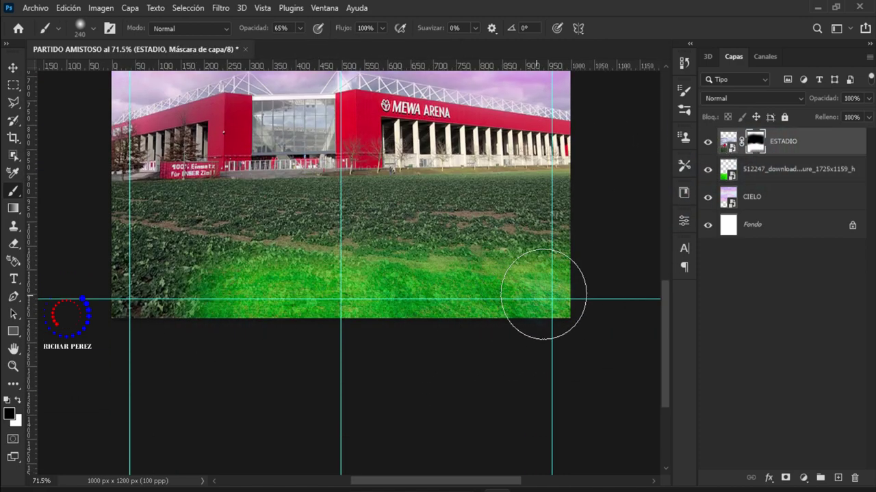
{"action": "left_click_drag", "start_coordinate": [577, 254], "coordinate": [309, 322]}
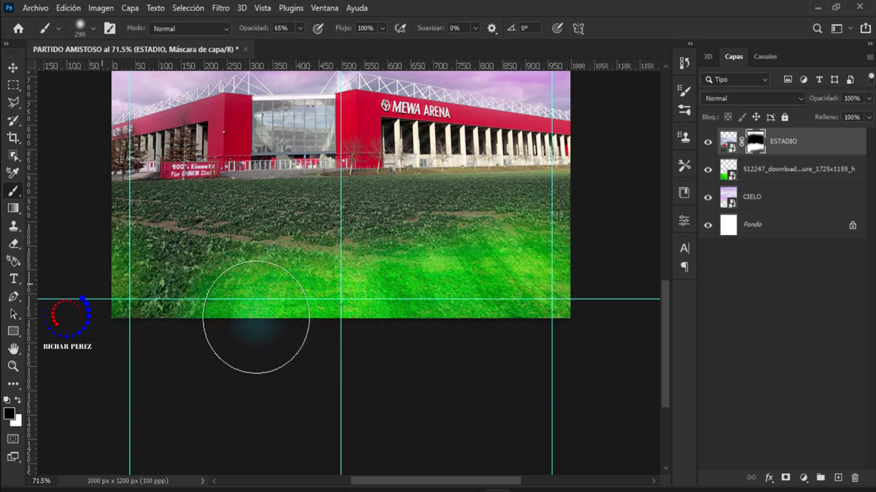
{"action": "mouse_move", "coordinate": [255, 318]}
{"action": "left_mouse_down"}
{"action": "mouse_move", "coordinate": [225, 299]}
{"action": "mouse_move", "coordinate": [327, 328]}
{"action": "left_mouse_up"}
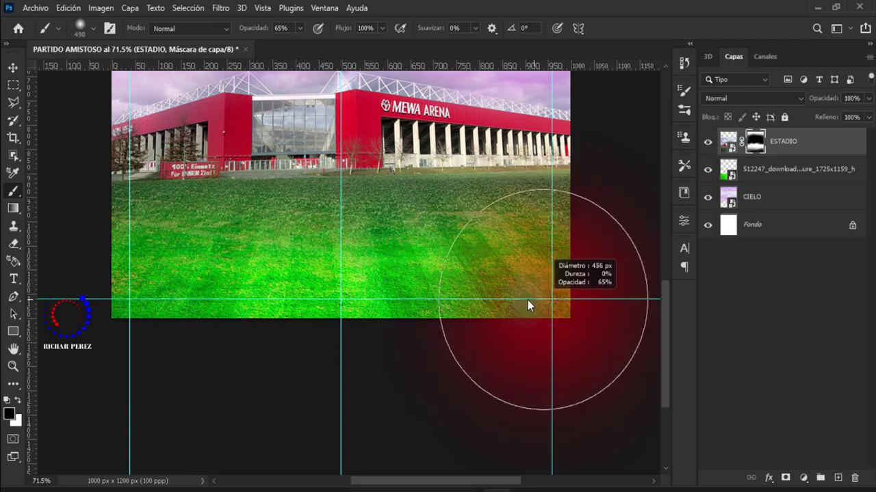
{"action": "left_click_drag", "start_coordinate": [577, 225], "coordinate": [323, 232]}
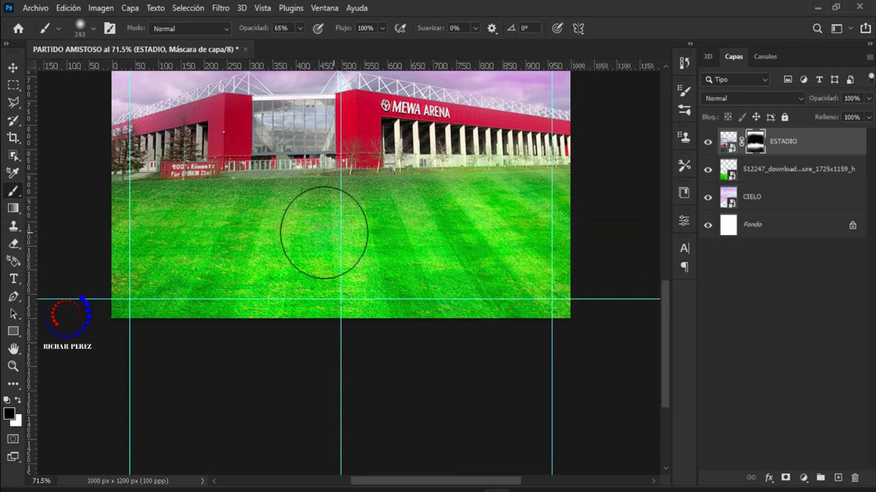
{"action": "mouse_move", "coordinate": [342, 265]}
{"action": "left_mouse_down"}
{"action": "mouse_move", "coordinate": [362, 277]}
{"action": "mouse_move", "coordinate": [475, 273]}
{"action": "left_mouse_up"}
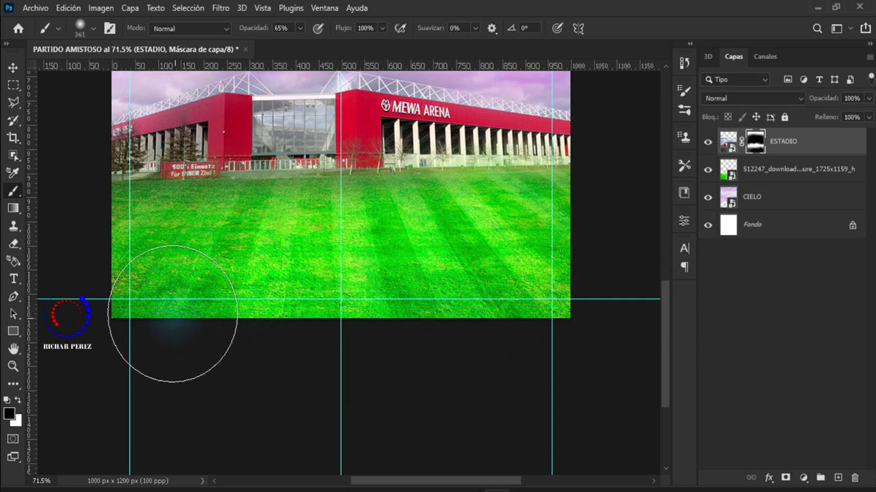
{"action": "scroll", "coordinate": [395, 294], "scroll_direction": "down", "scroll_amount": 3}
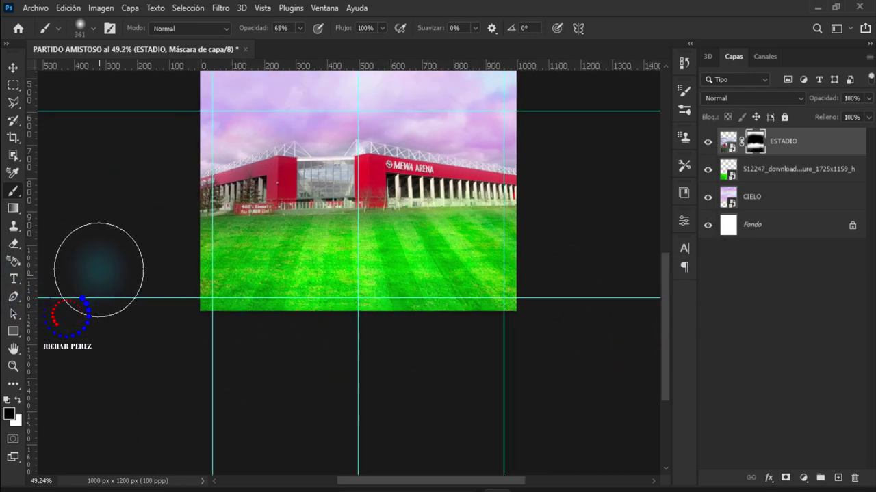
{"action": "scroll", "coordinate": [205, 215], "scroll_direction": "up", "scroll_amount": 3}
{"action": "left_click_drag", "start_coordinate": [322, 199], "coordinate": [301, 205]}
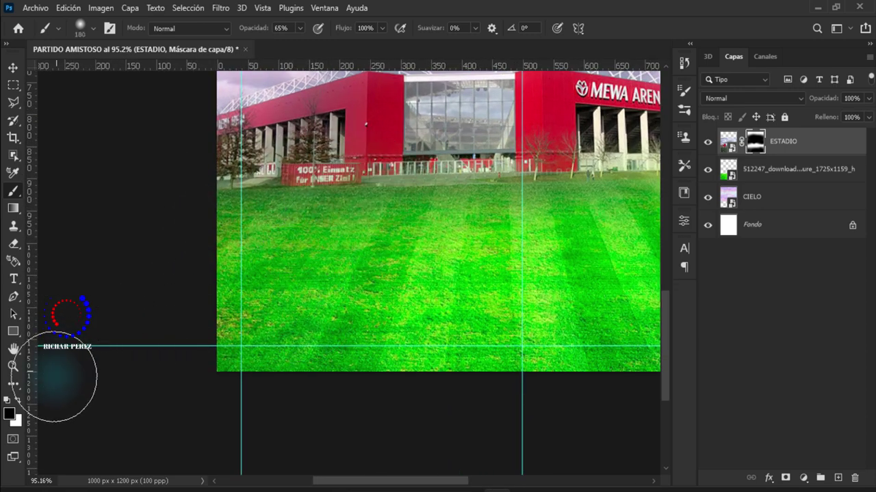
Step: Paint white on the mask to restore the banner area in front of the stadium
{"action": "left_click", "coordinate": [17, 400]}
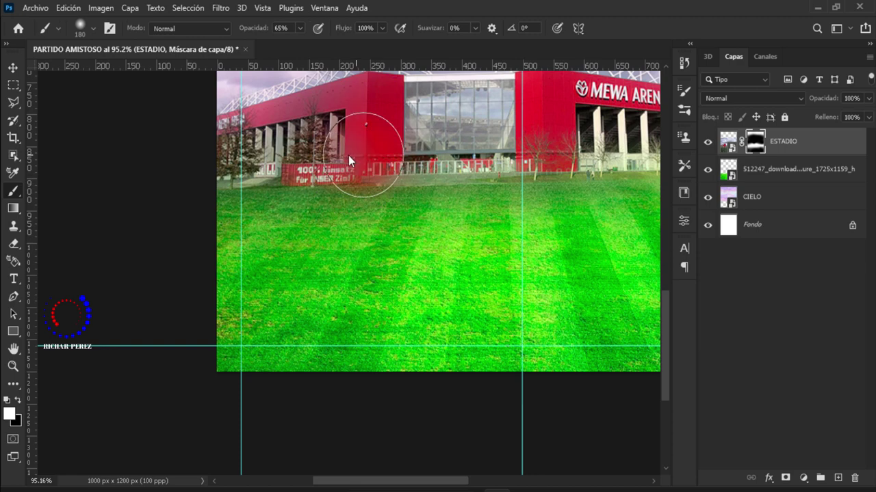
{"action": "left_click_drag", "start_coordinate": [349, 160], "coordinate": [370, 171]}
{"action": "left_click_drag", "start_coordinate": [369, 171], "coordinate": [381, 109]}
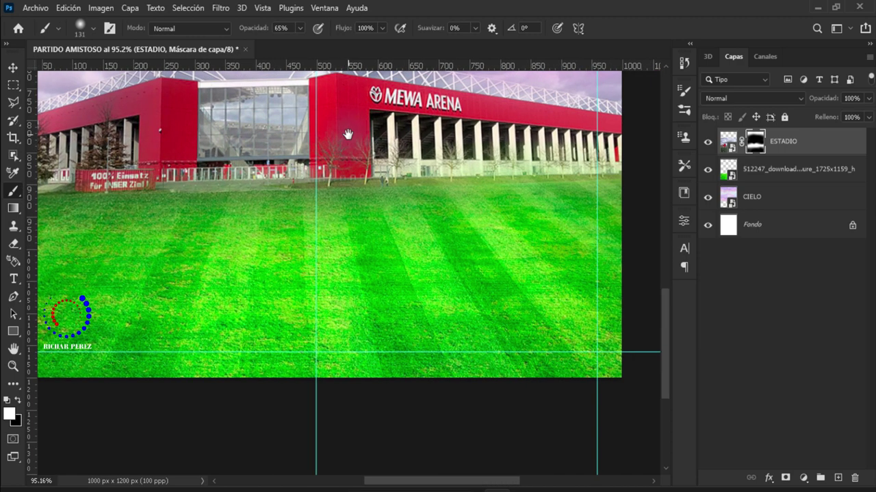
{"action": "left_click_drag", "start_coordinate": [538, 130], "coordinate": [327, 135]}
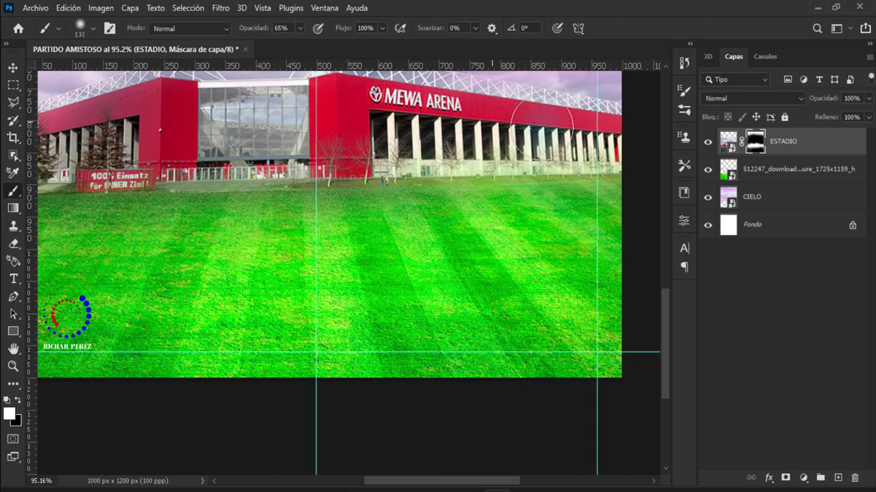
{"action": "left_click_drag", "start_coordinate": [214, 134], "coordinate": [380, 146]}
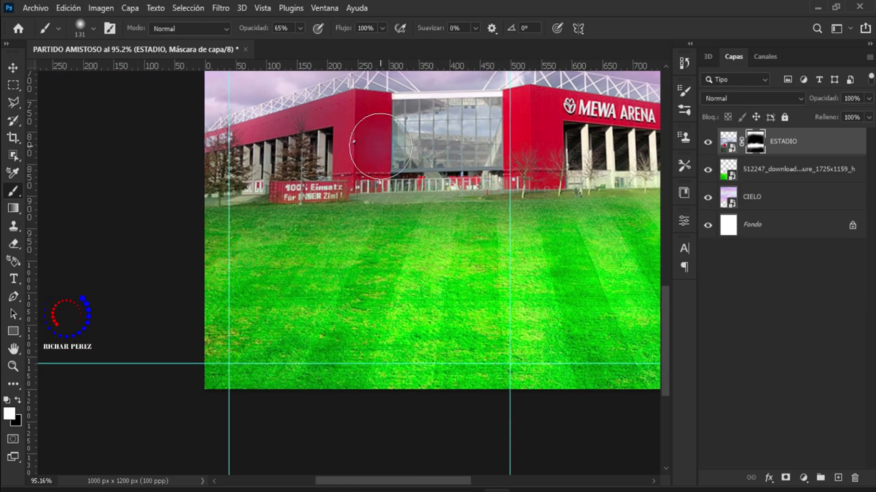
{"action": "scroll", "coordinate": [176, 172], "scroll_direction": "down", "scroll_amount": 2}
{"action": "scroll", "coordinate": [306, 247], "scroll_direction": "up", "scroll_amount": 2}
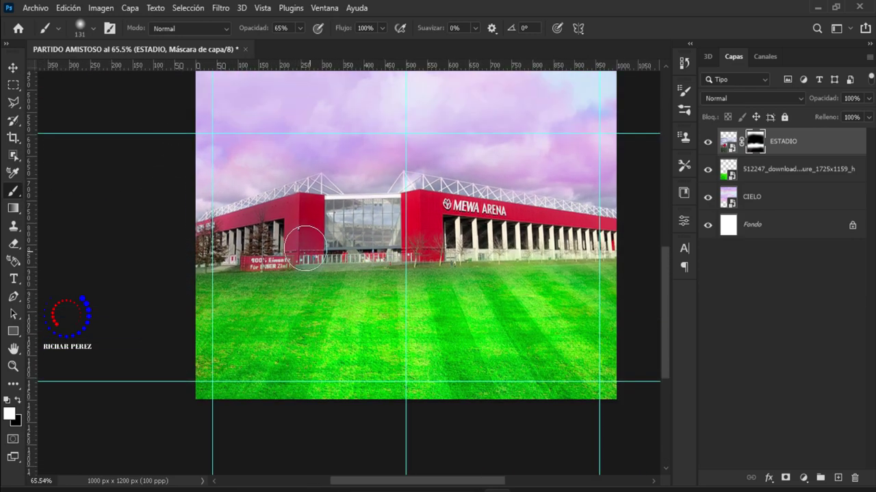
{"action": "scroll", "coordinate": [306, 247], "scroll_direction": "down", "scroll_amount": 2}
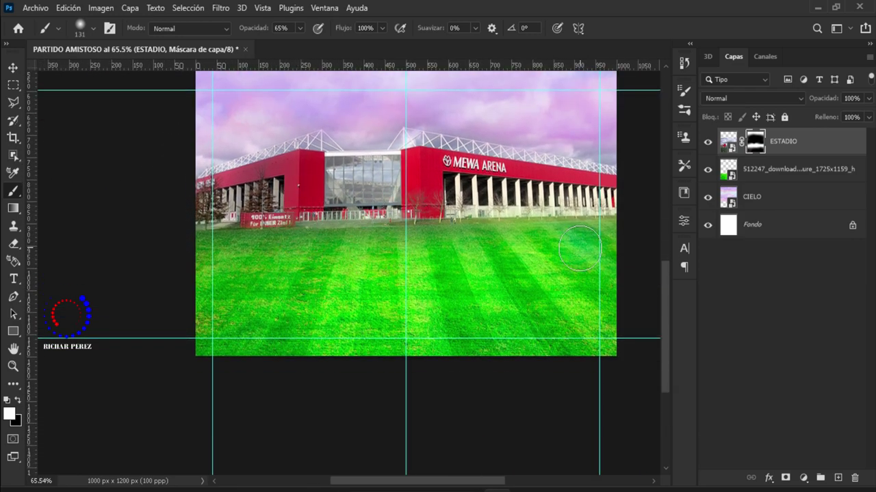
{"action": "scroll", "coordinate": [459, 278], "scroll_direction": "down", "scroll_amount": 2}
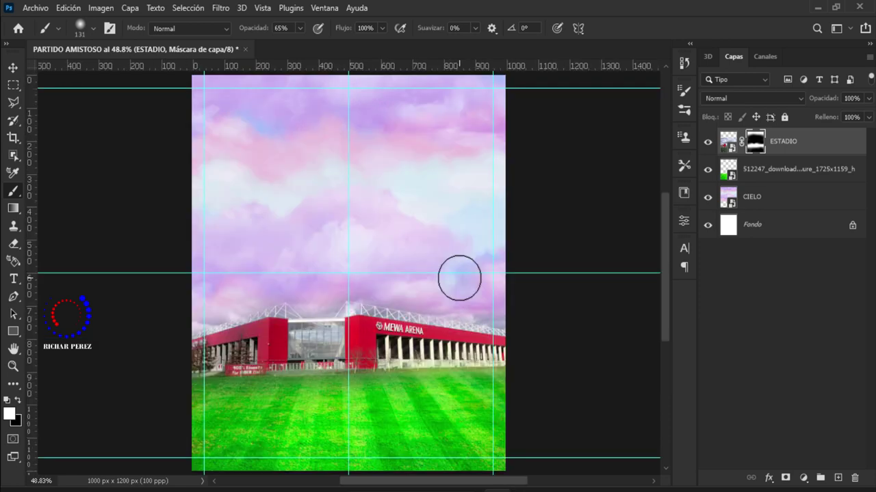
Step: Rename the grass texture layer to grass
{"action": "double_click", "coordinate": [760, 170]}
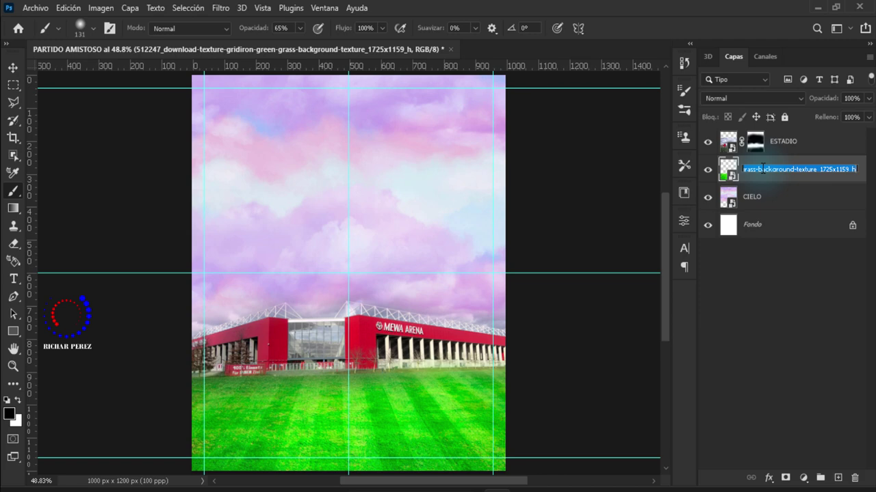
{"action": "type", "text": "grass"}
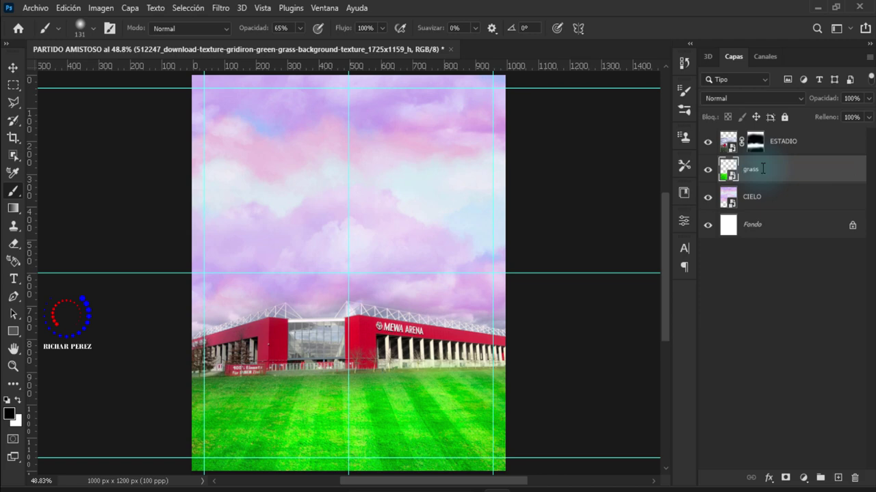
{"action": "key", "text": "Return"}
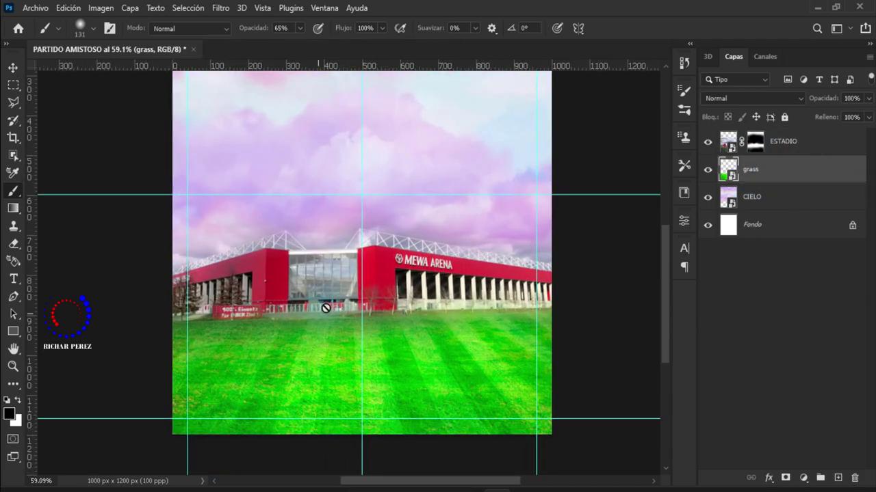
{"action": "scroll", "coordinate": [325, 308], "scroll_direction": "down", "scroll_amount": 3}
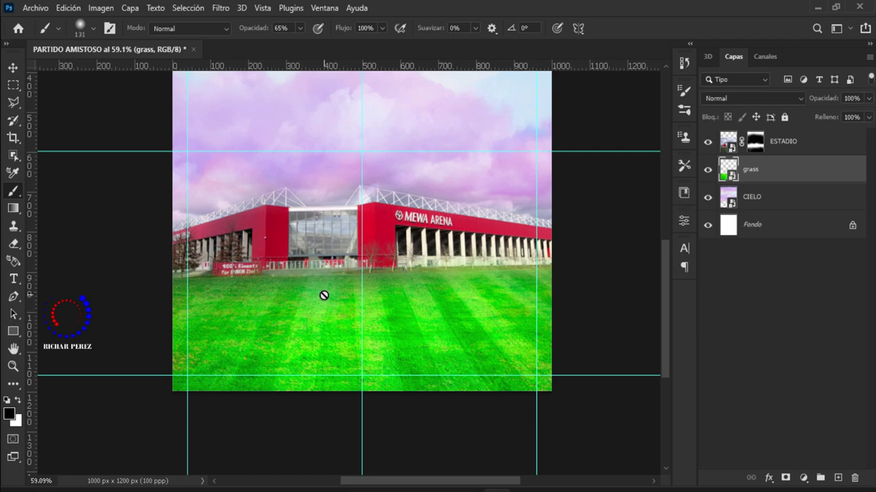
Step: Clip a Hue/Saturation adjustment to grass with saturation -18 and lightness 4
{"action": "left_click", "coordinate": [803, 478]}
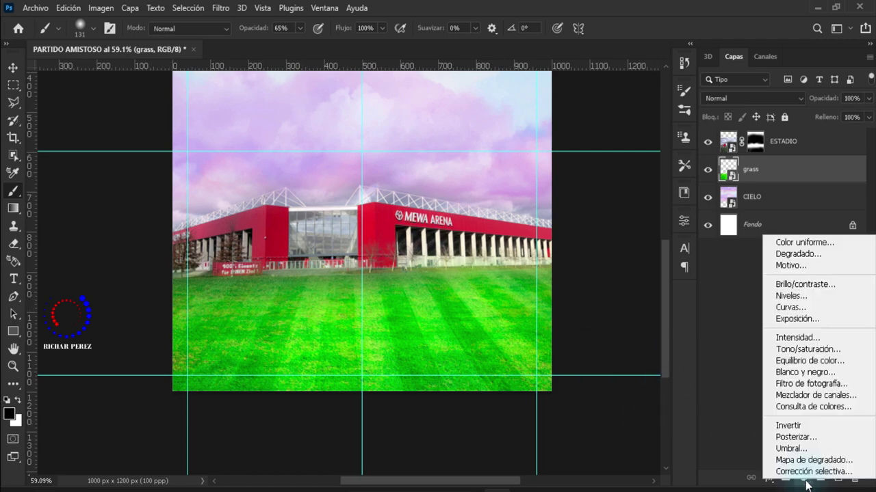
{"action": "left_click", "coordinate": [796, 348]}
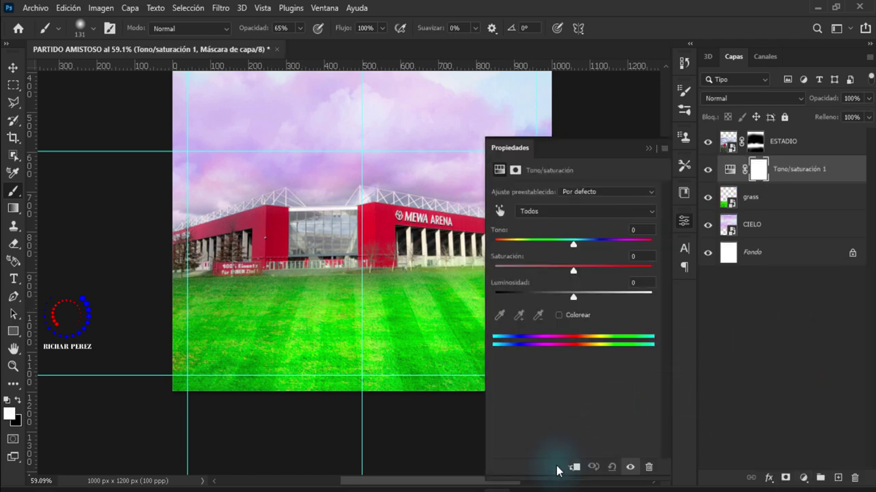
{"action": "left_click", "coordinate": [576, 468]}
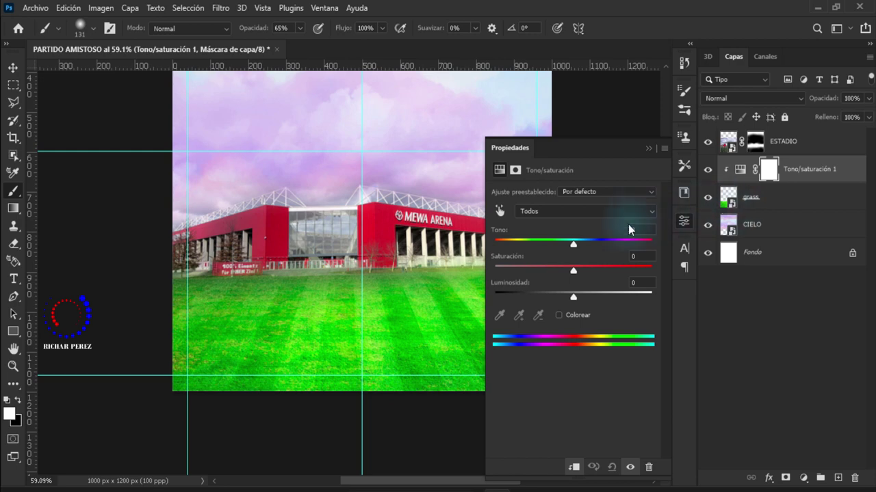
{"action": "left_click", "coordinate": [632, 255]}
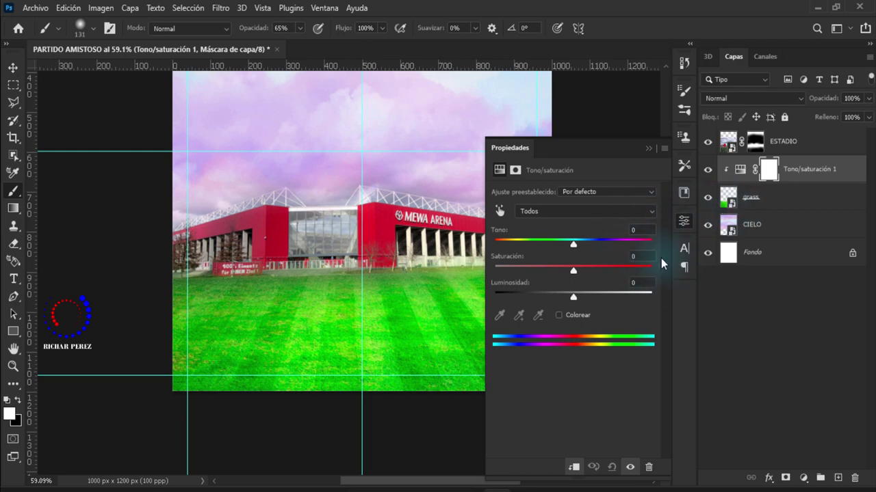
{"action": "left_click", "coordinate": [648, 255]}
{"action": "type", "text": "-18"}
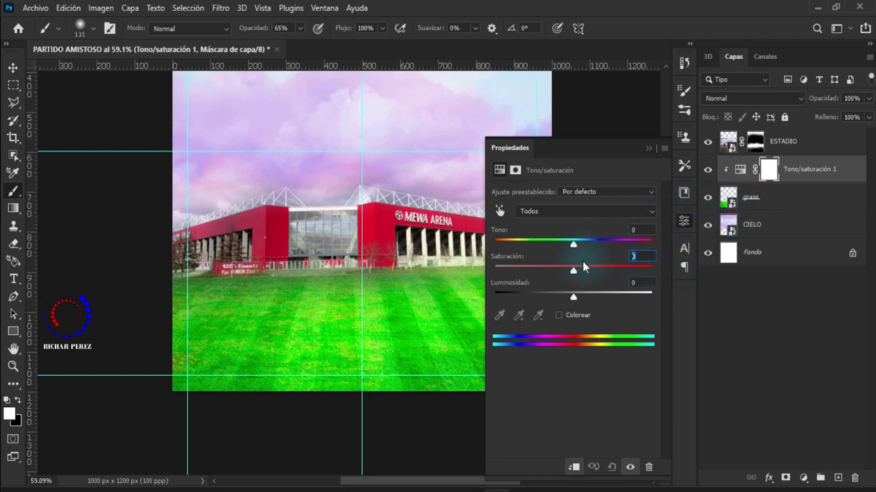
{"action": "left_click", "coordinate": [643, 282]}
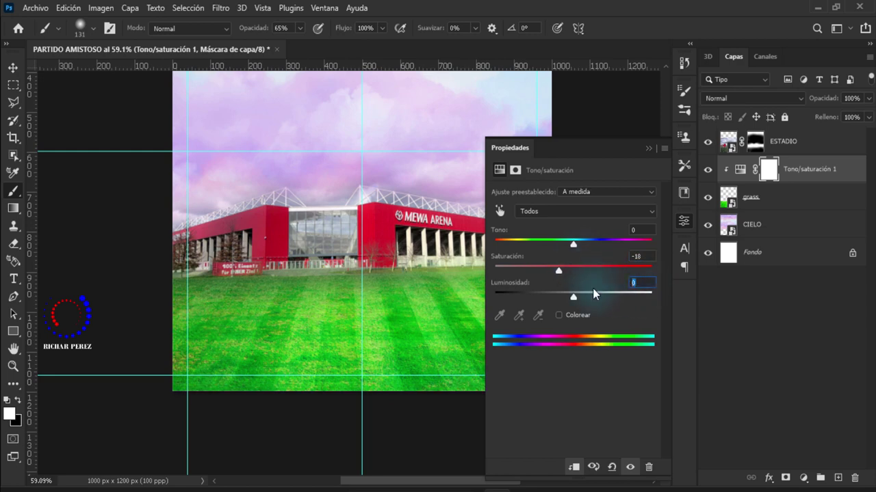
{"action": "type", "text": "4"}
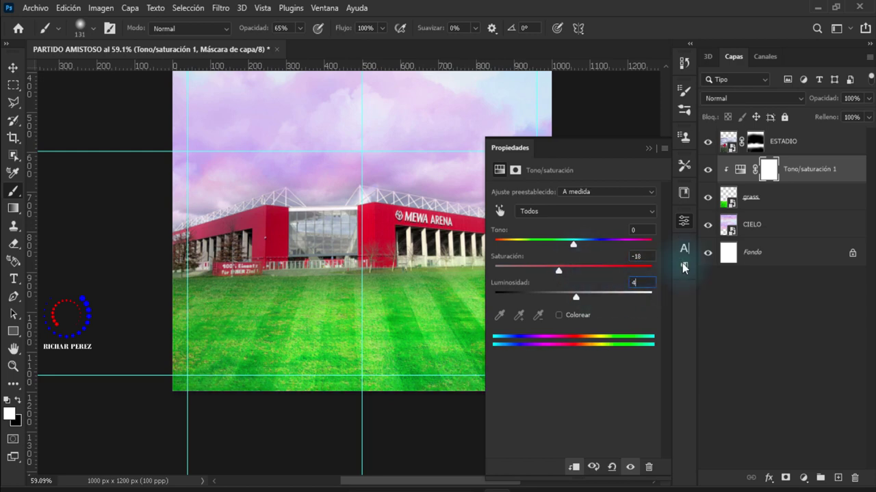
{"action": "left_click", "coordinate": [648, 149]}
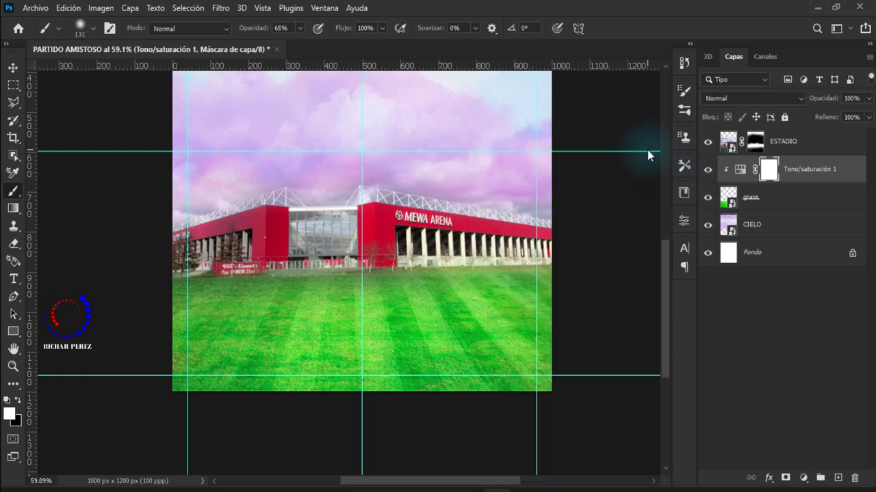
{"action": "left_click", "coordinate": [798, 146]}
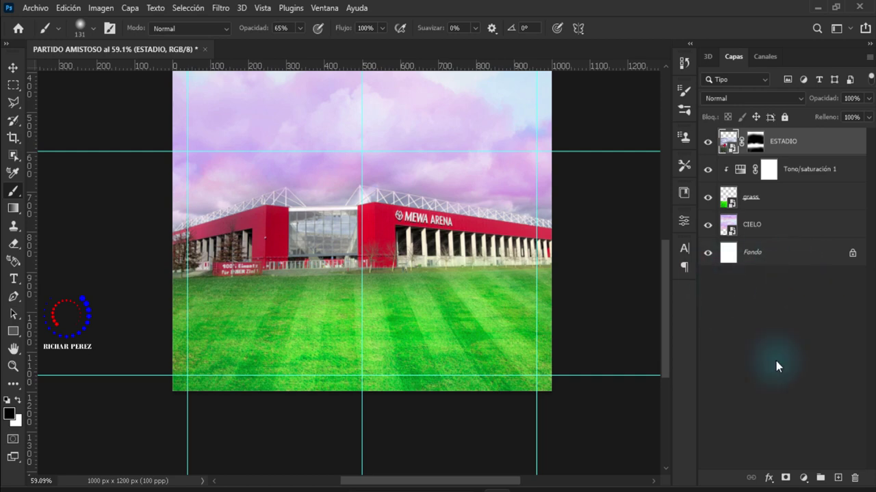
Step: Add a top Hue/Saturation adjustment (Tono/saturación 2) with lightness -26 over the whole poster
{"action": "left_click", "coordinate": [804, 479]}
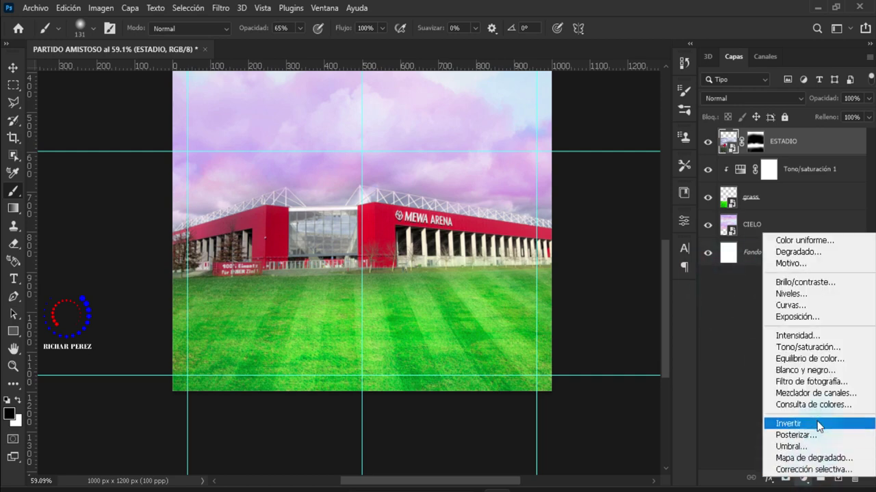
{"action": "left_click", "coordinate": [815, 348]}
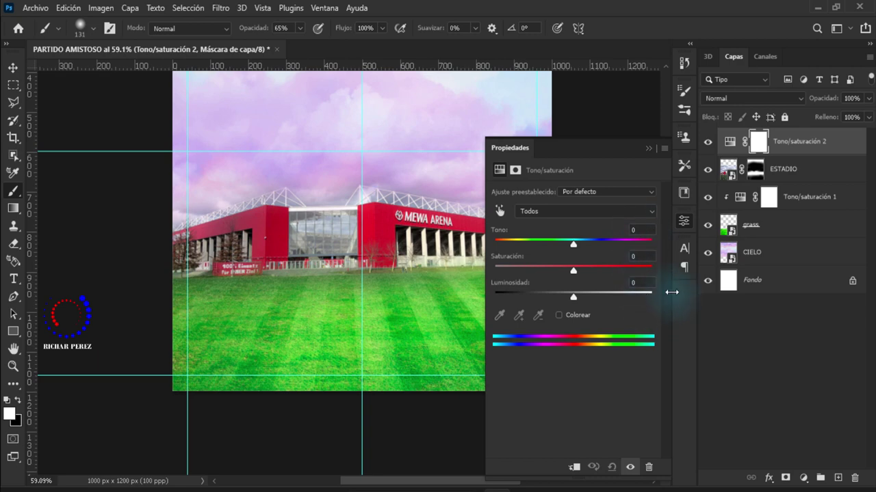
{"action": "left_click", "coordinate": [640, 283]}
{"action": "type", "text": "-26"}
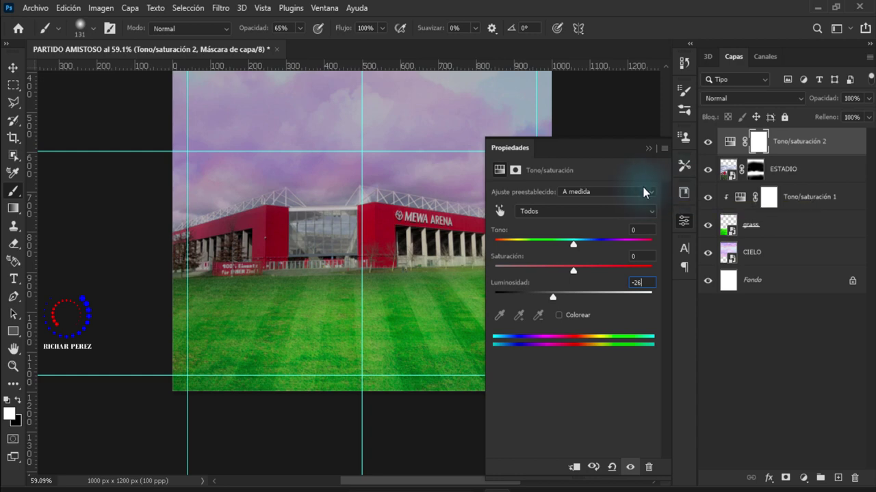
{"action": "left_click", "coordinate": [647, 148]}
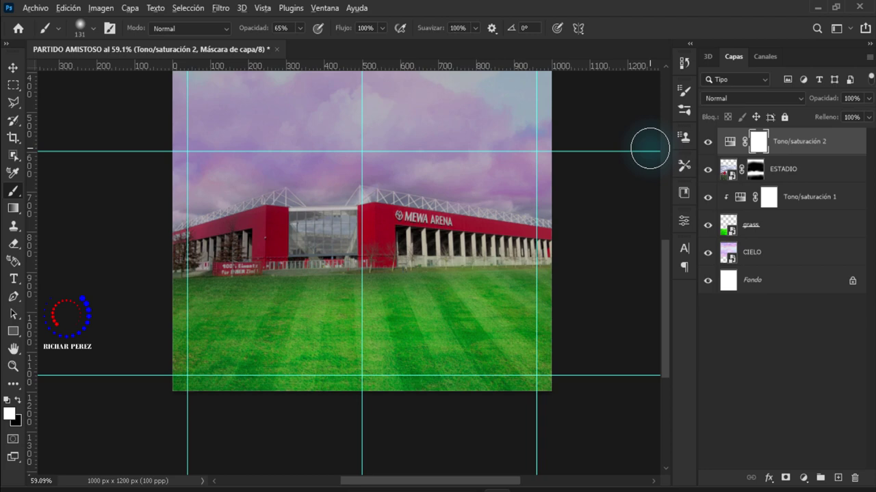
{"action": "scroll", "coordinate": [248, 408], "scroll_direction": "down", "scroll_amount": 2}
{"action": "scroll", "coordinate": [248, 408], "scroll_direction": "up", "scroll_amount": 3}
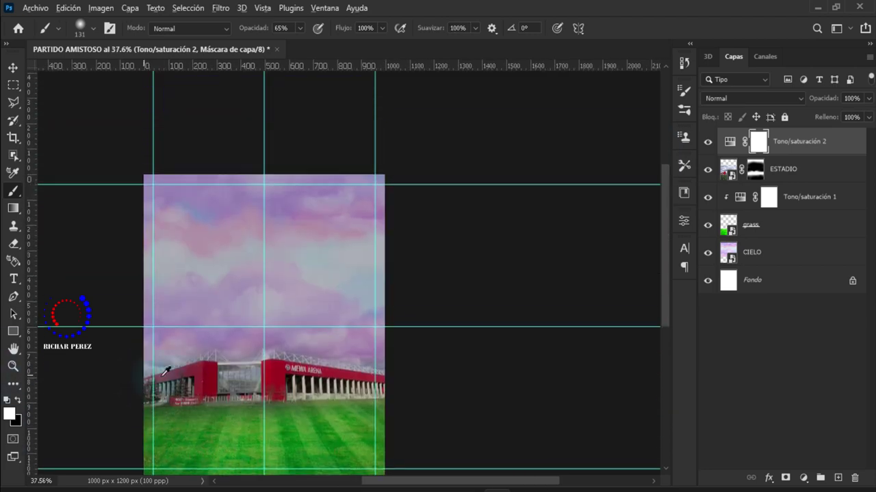
{"action": "scroll", "coordinate": [184, 381], "scroll_direction": "up", "scroll_amount": 2}
{"action": "scroll", "coordinate": [184, 381], "scroll_direction": "down", "scroll_amount": 1}
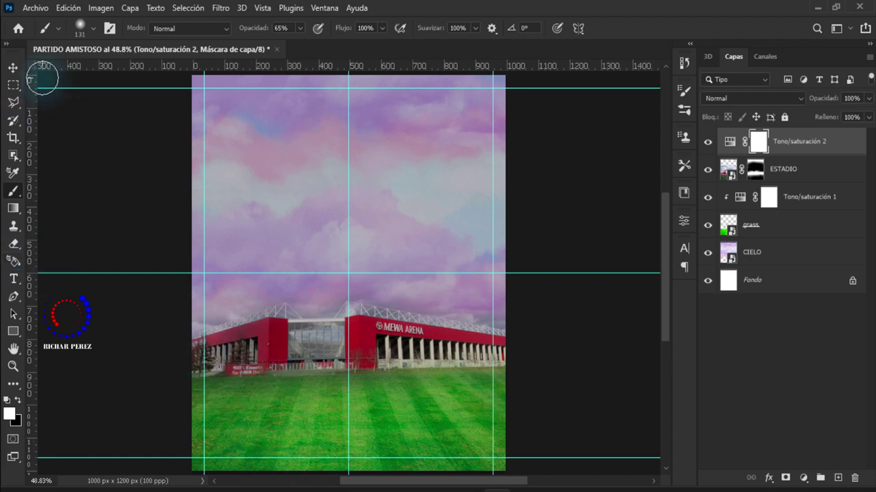
Step: Place the German number 11 player render, scaled to about 47% and shifted left over the grass
{"action": "left_click", "coordinate": [35, 7]}
{"action": "left_click", "coordinate": [103, 290]}
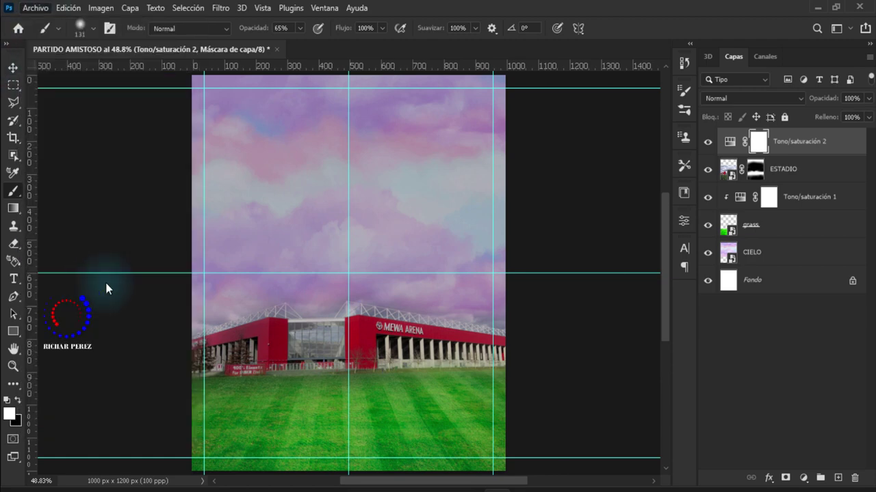
{"action": "left_click", "coordinate": [582, 272]}
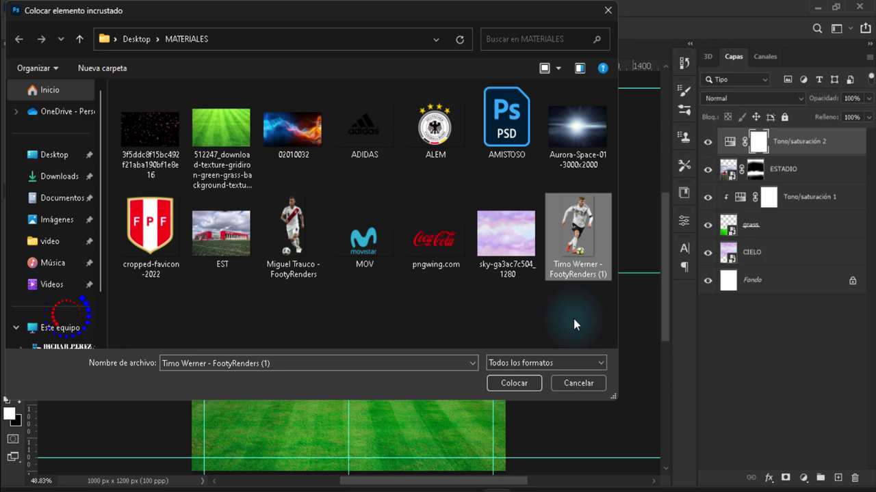
{"action": "left_click", "coordinate": [512, 383]}
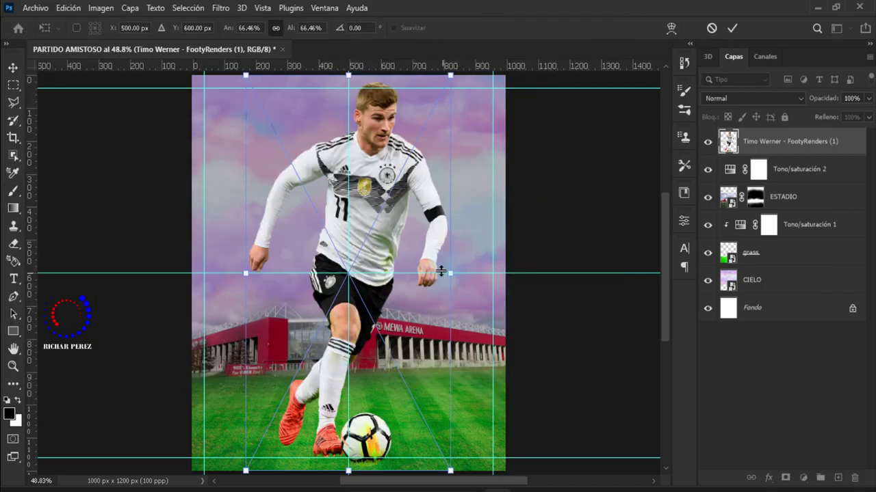
{"action": "mouse_move", "coordinate": [447, 273]}
{"action": "left_mouse_down"}
{"action": "mouse_move", "coordinate": [348, 310]}
{"action": "mouse_move", "coordinate": [345, 267]}
{"action": "left_mouse_up"}
{"action": "left_click_drag", "start_coordinate": [346, 125], "coordinate": [331, 129]}
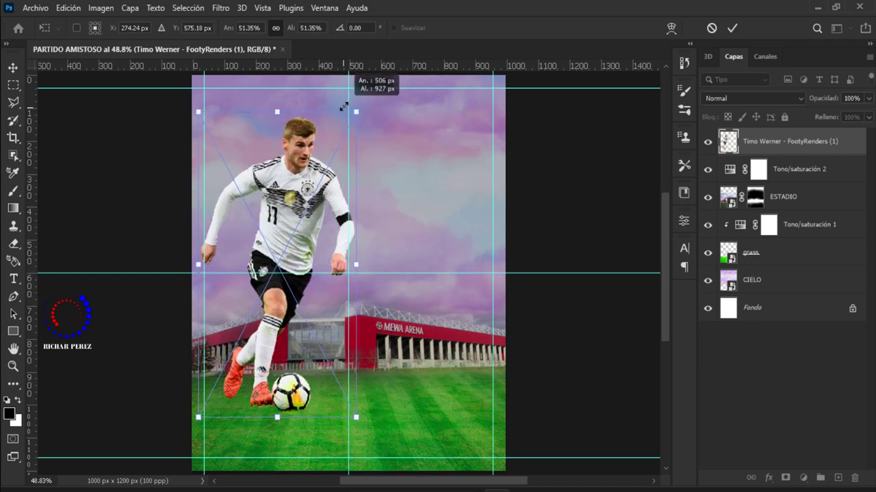
{"action": "key", "text": "Return"}
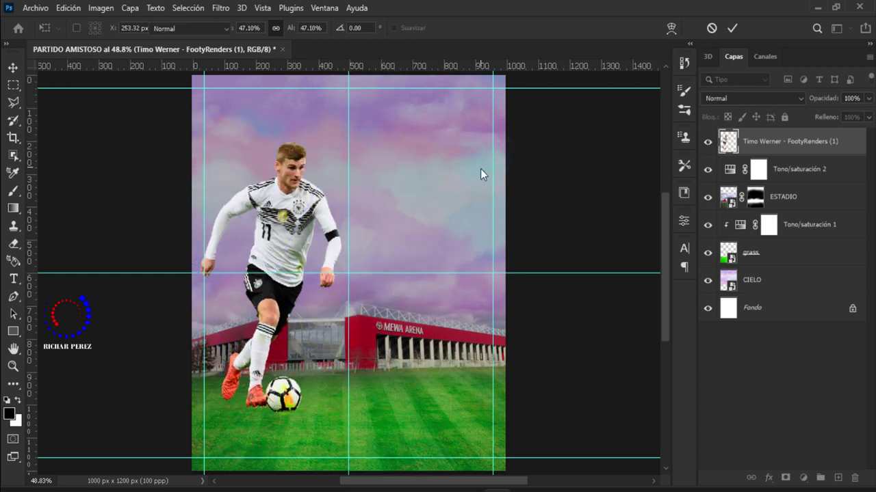
{"action": "key", "text": "b"}
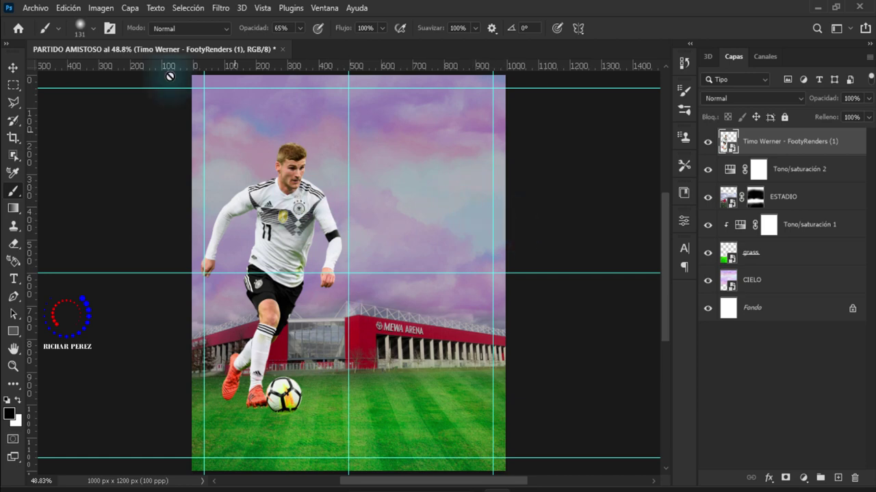
Step: Place the Peru player render in the number 6 shirt as an embedded image
{"action": "left_click", "coordinate": [36, 7]}
{"action": "left_click", "coordinate": [141, 303]}
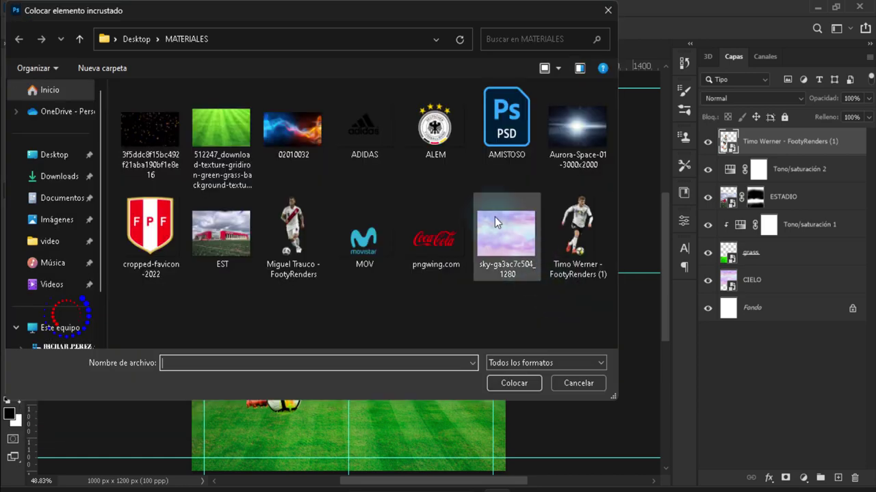
{"action": "left_click", "coordinate": [315, 239]}
{"action": "left_click", "coordinate": [520, 383]}
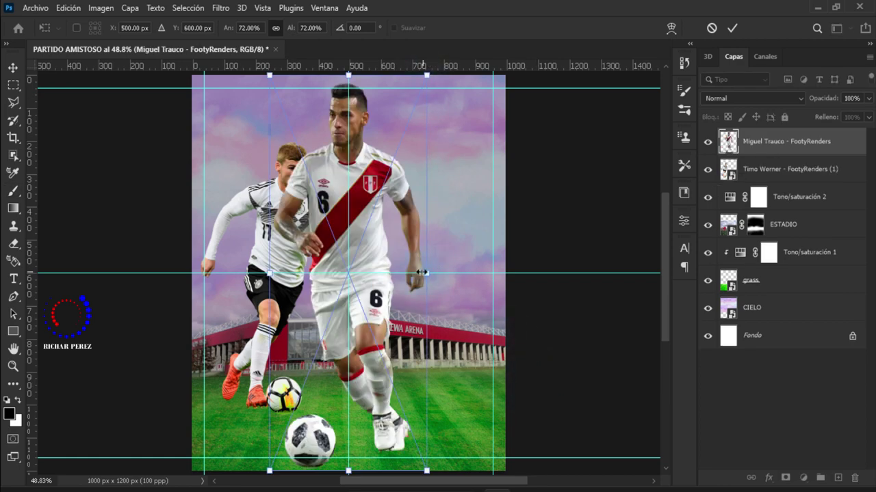
Step: Scale the Peru player to about 52% and move him to the poster's right side
{"action": "left_click_drag", "start_coordinate": [434, 466], "coordinate": [411, 425]}
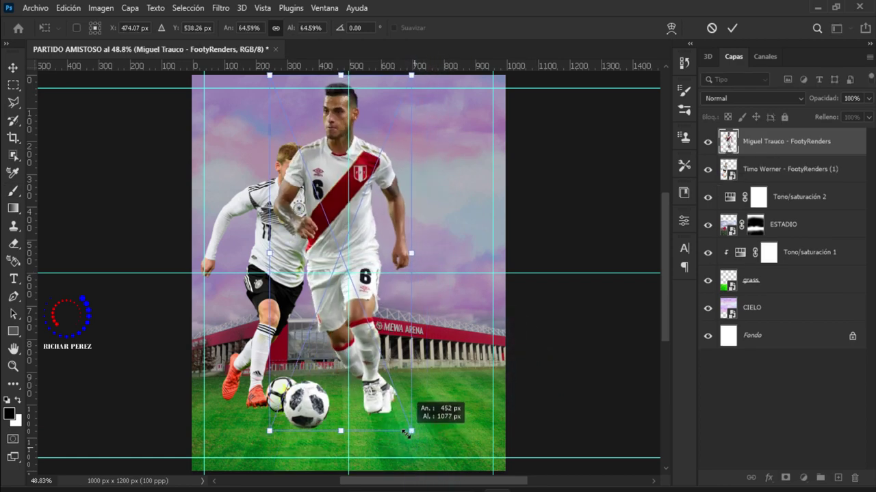
{"action": "mouse_move", "coordinate": [376, 341]}
{"action": "left_mouse_down"}
{"action": "mouse_move", "coordinate": [443, 355]}
{"action": "mouse_move", "coordinate": [455, 342]}
{"action": "left_mouse_up"}
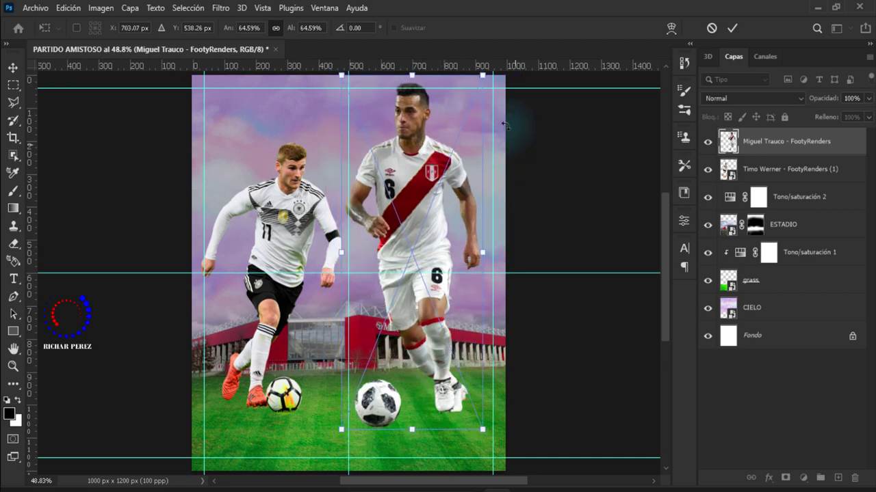
{"action": "mouse_move", "coordinate": [480, 74]}
{"action": "left_mouse_down"}
{"action": "mouse_move", "coordinate": [454, 107]}
{"action": "mouse_move", "coordinate": [468, 128]}
{"action": "mouse_move", "coordinate": [464, 142]}
{"action": "left_mouse_up"}
{"action": "scroll", "coordinate": [464, 142], "scroll_direction": "up", "scroll_amount": 2}
{"action": "key", "text": "Return"}
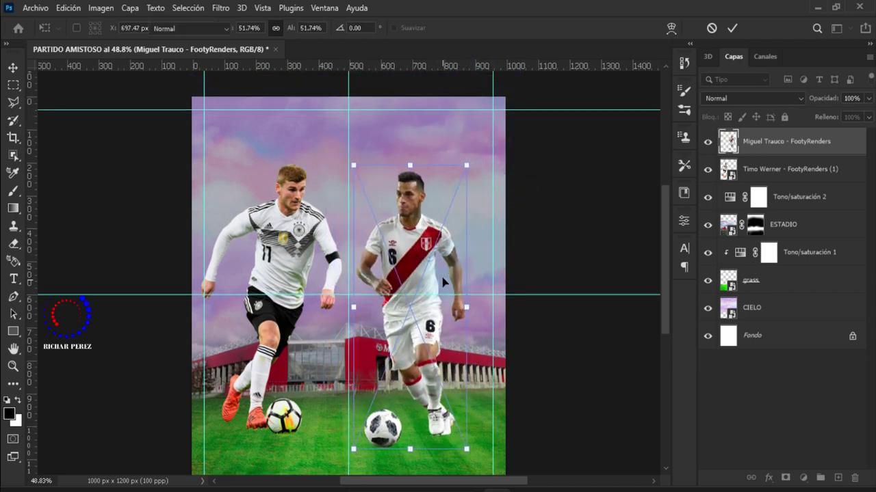
{"action": "key", "text": "b"}
{"action": "scroll", "coordinate": [362, 299], "scroll_direction": "down", "scroll_amount": 3}
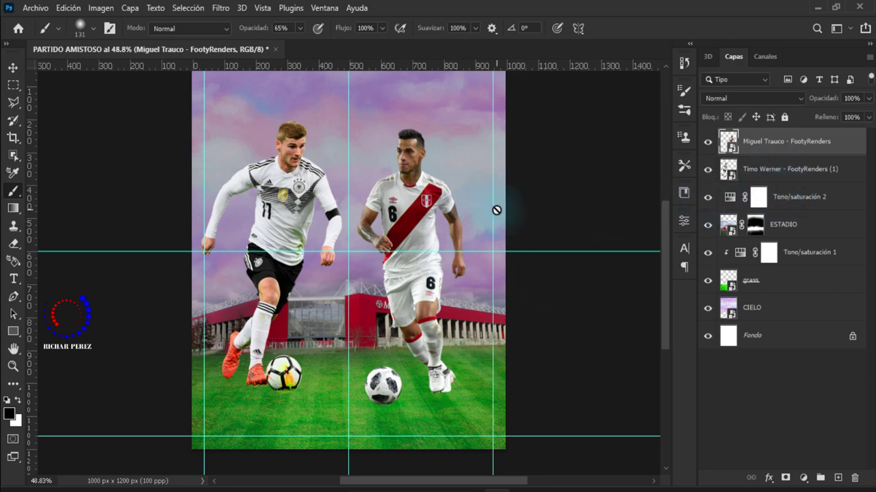
{"action": "left_click", "coordinate": [773, 180]}
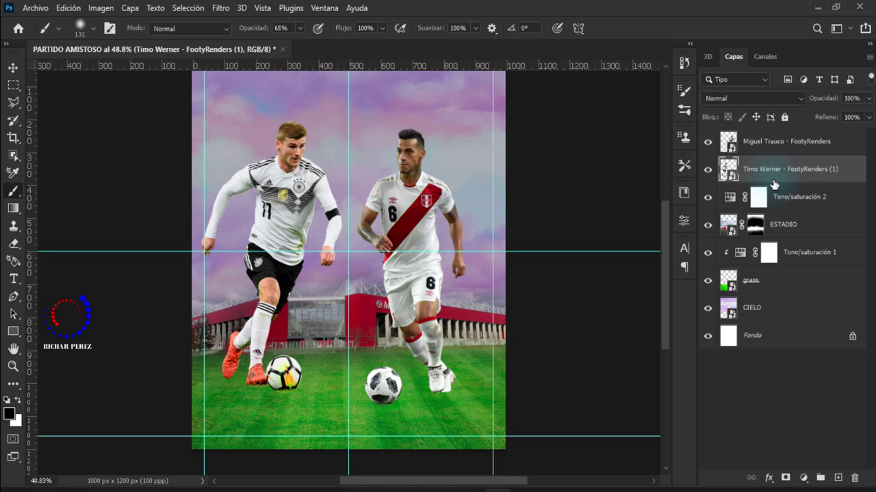
Step: Duplicate the German player layer and enlarge the original behind it to about 69%
{"action": "key", "text": "ctrl+j"}
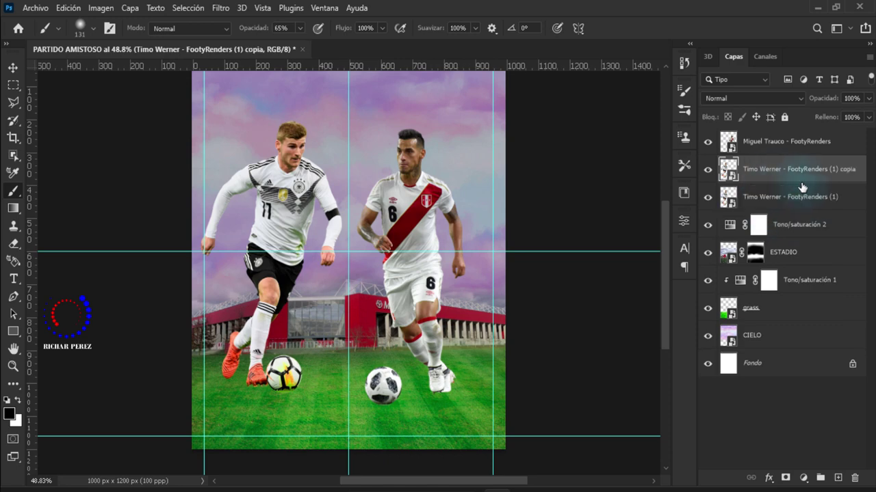
{"action": "left_click", "coordinate": [810, 205]}
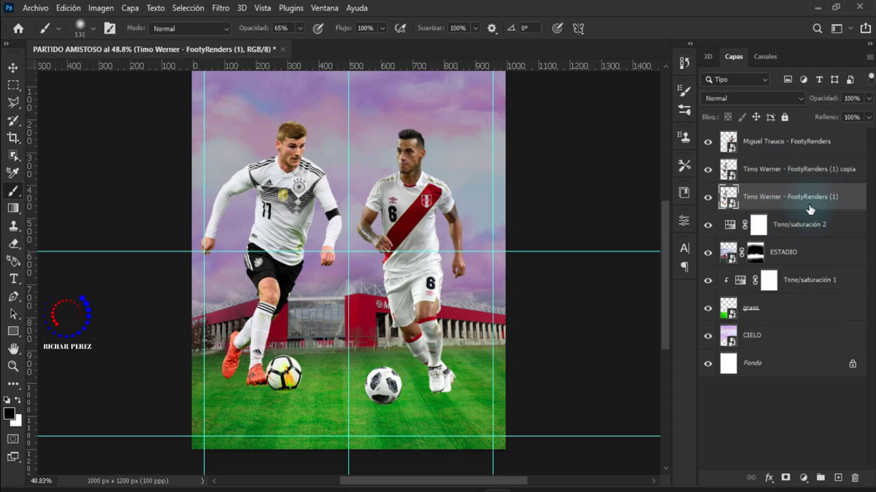
{"action": "key", "text": "ctrl+t"}
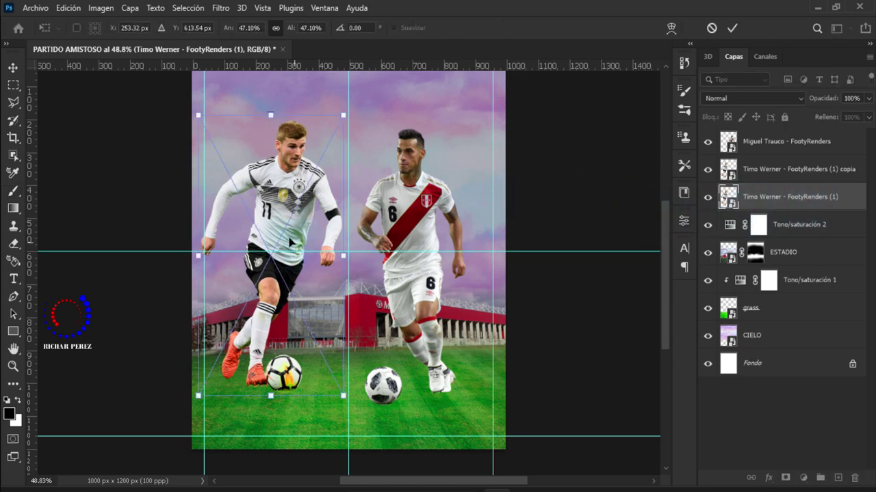
{"action": "scroll", "coordinate": [321, 199], "scroll_direction": "up", "scroll_amount": 1}
{"action": "scroll", "coordinate": [349, 155], "scroll_direction": "up", "scroll_amount": 1}
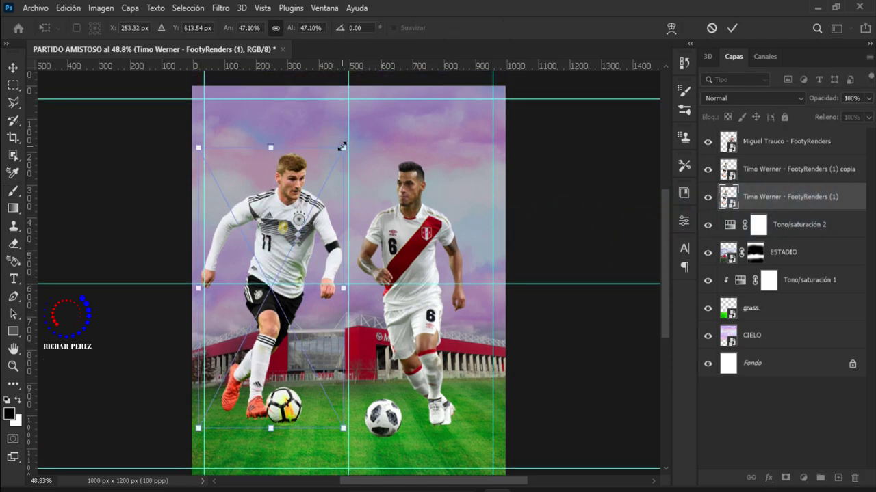
{"action": "left_click_drag", "start_coordinate": [342, 147], "coordinate": [377, 99]}
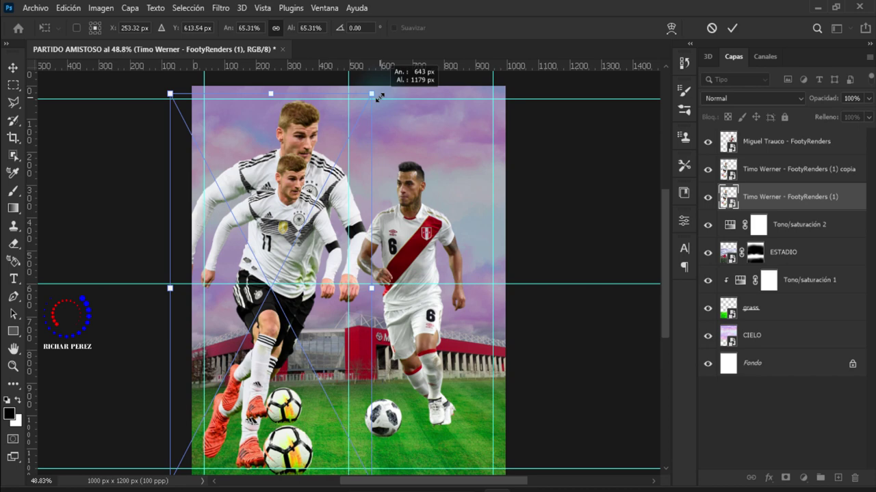
{"action": "left_click_drag", "start_coordinate": [380, 97], "coordinate": [383, 83]}
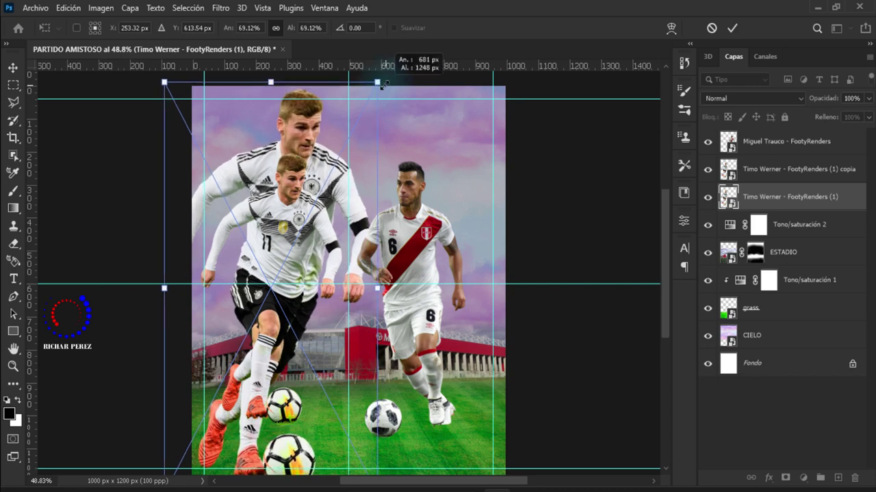
{"action": "key", "text": "Return"}
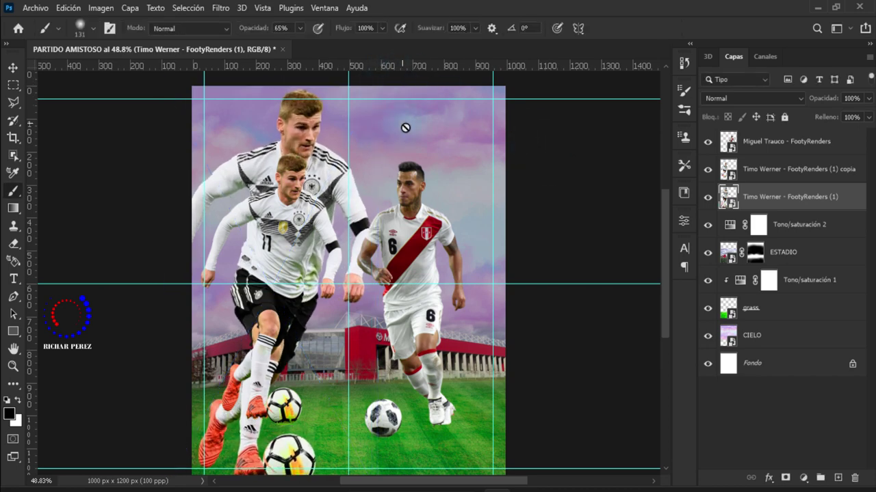
Step: Duplicate the Peru player layer and enlarge the original behind it to about 76%
{"action": "left_click", "coordinate": [776, 151]}
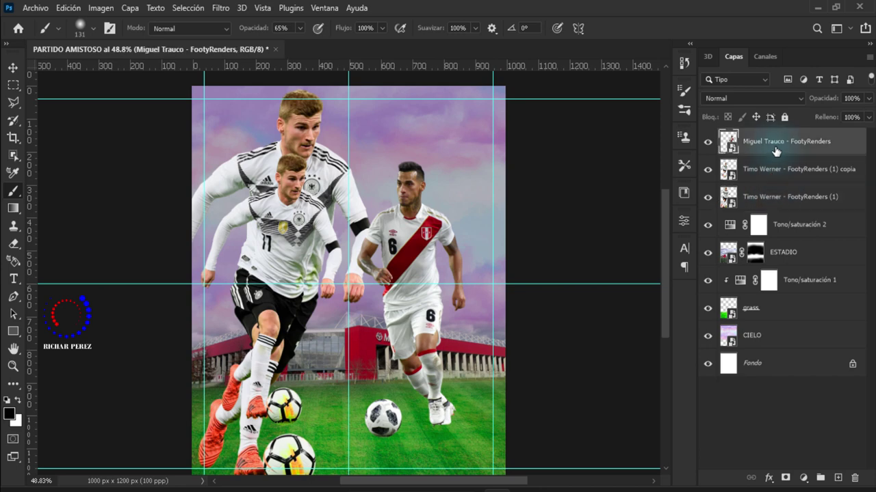
{"action": "key", "text": "ctrl+j"}
{"action": "left_click", "coordinate": [777, 170]}
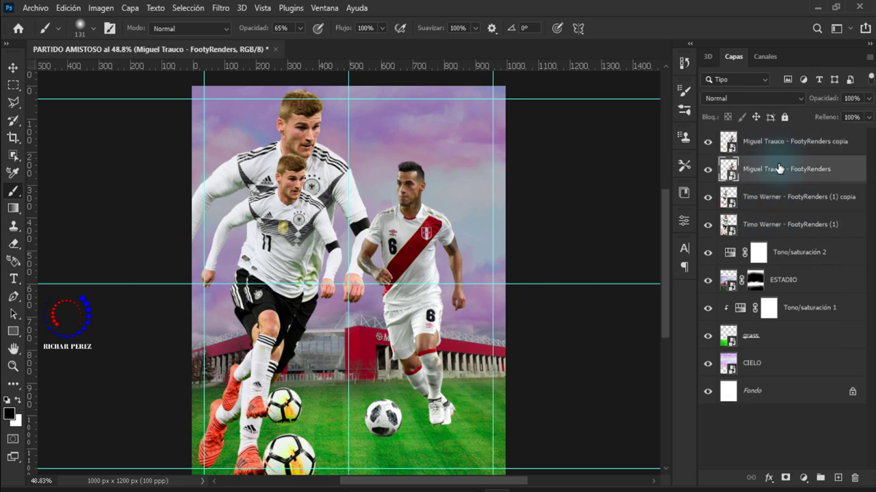
{"action": "key", "text": "ctrl+t"}
{"action": "left_click_drag", "start_coordinate": [465, 151], "coordinate": [493, 81]}
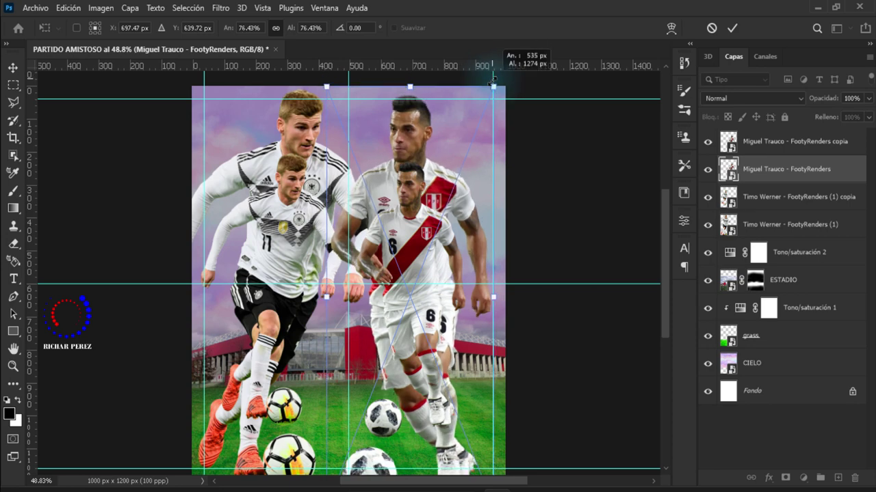
{"action": "key", "text": "Return"}
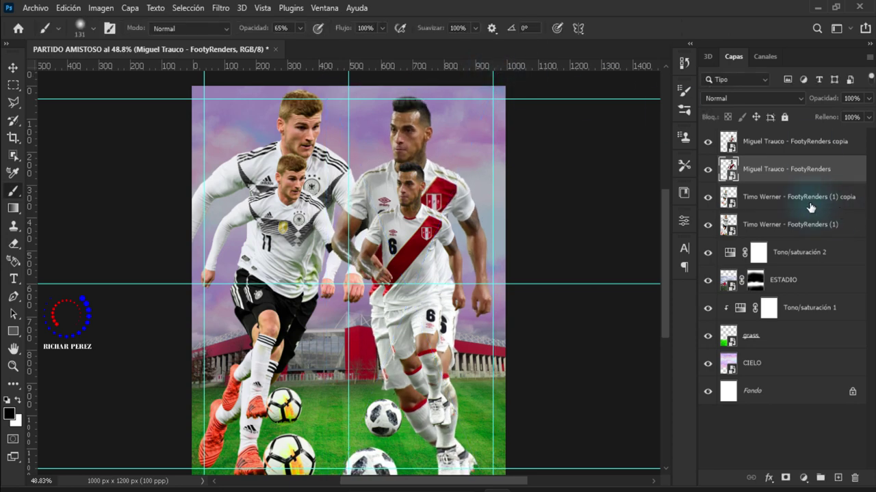
{"action": "left_click", "coordinate": [812, 200]}
Step: Nudge both front player copies down together with Free Transform
{"action": "key", "text": "b"}
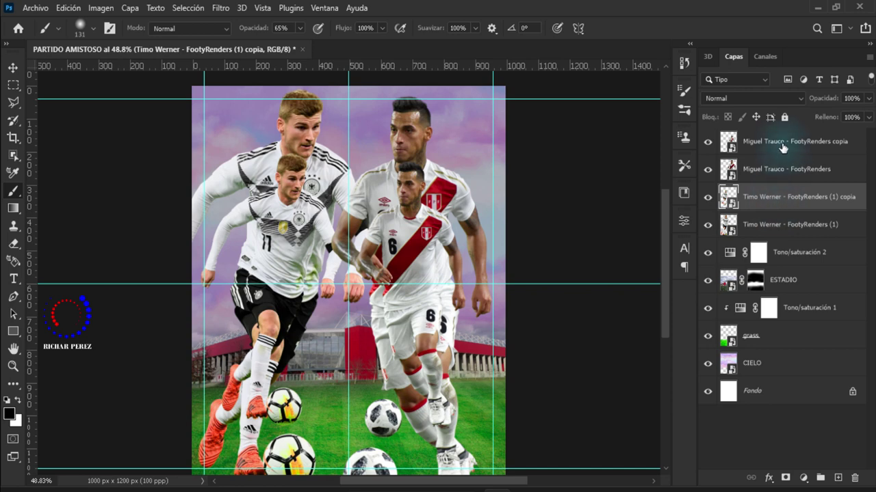
{"action": "left_click", "coordinate": [778, 145], "text": "ctrl"}
{"action": "key", "text": "ctrl+t"}
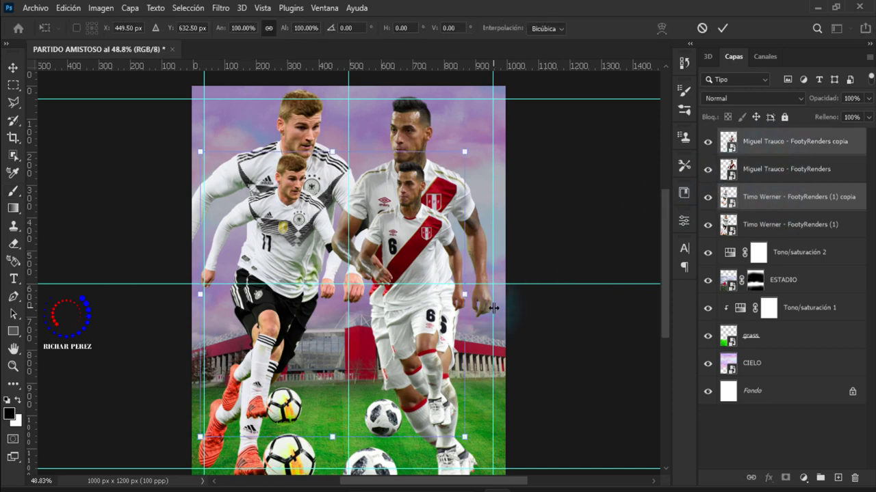
{"action": "scroll", "coordinate": [489, 301], "scroll_direction": "down", "scroll_amount": 1}
{"action": "key", "text": "Down"}
{"action": "key", "text": "Down"}
{"action": "key", "text": "Down"}
{"action": "key", "text": "Down"}
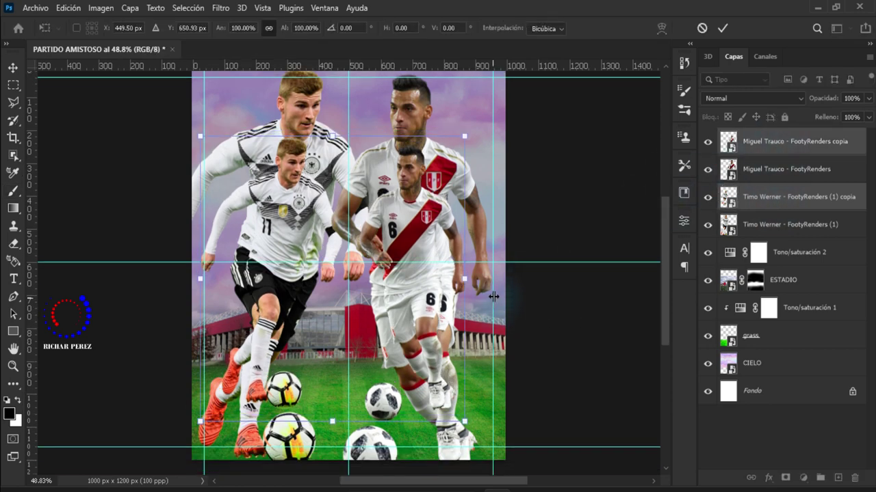
{"action": "key", "text": "Down"}
{"action": "key", "text": "Down"}
{"action": "key", "text": "Down"}
{"action": "scroll", "coordinate": [497, 284], "scroll_direction": "down", "scroll_amount": 2}
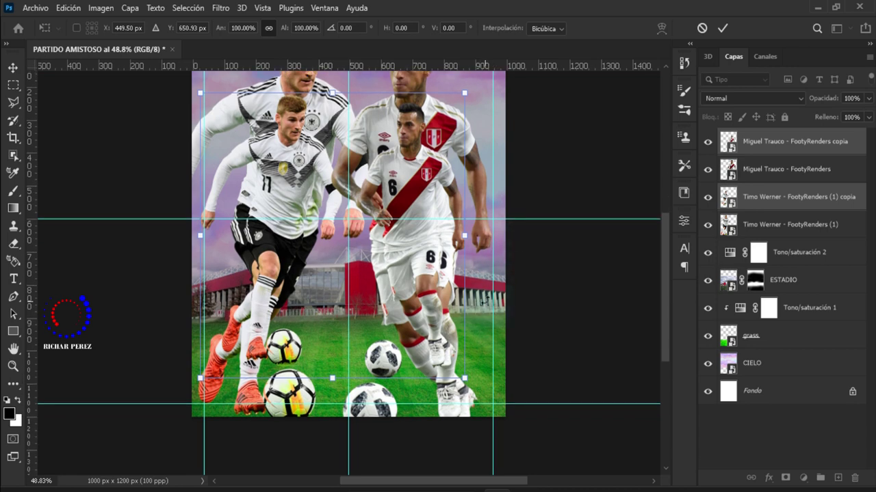
{"action": "key", "text": "Return"}
{"action": "key", "text": "b"}
Step: Nudge the two large background player layers slightly upward
{"action": "left_click", "coordinate": [766, 169]}
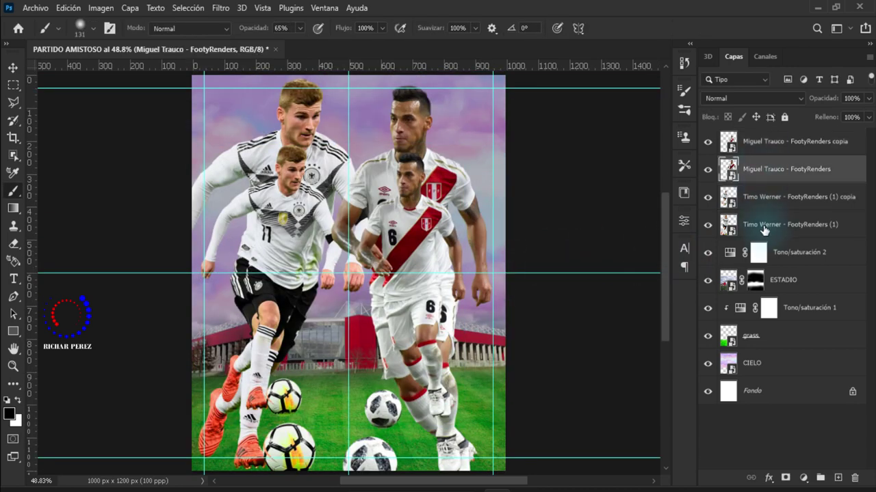
{"action": "left_click", "coordinate": [764, 231], "text": "ctrl"}
{"action": "key", "text": "ctrl+t"}
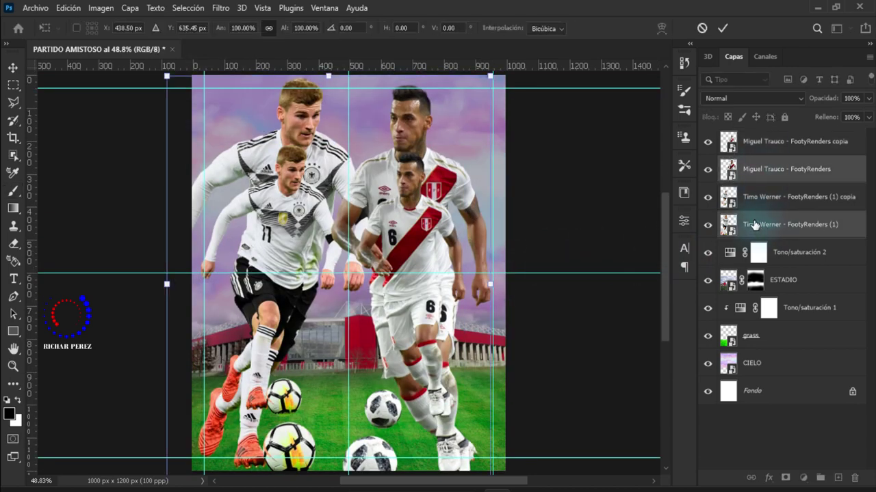
{"action": "key", "text": "Up"}
{"action": "key", "text": "Up"}
{"action": "key", "text": "Up"}
{"action": "key", "text": "Up"}
{"action": "key", "text": "Up"}
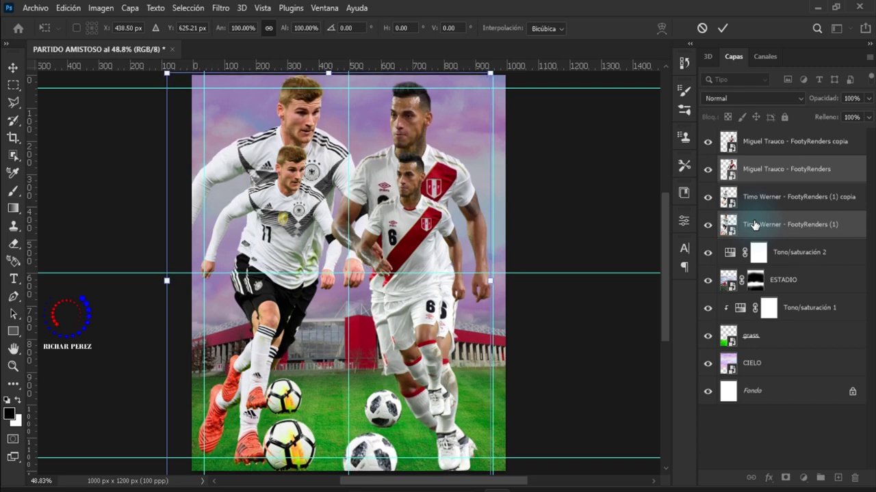
{"action": "key", "text": "Return"}
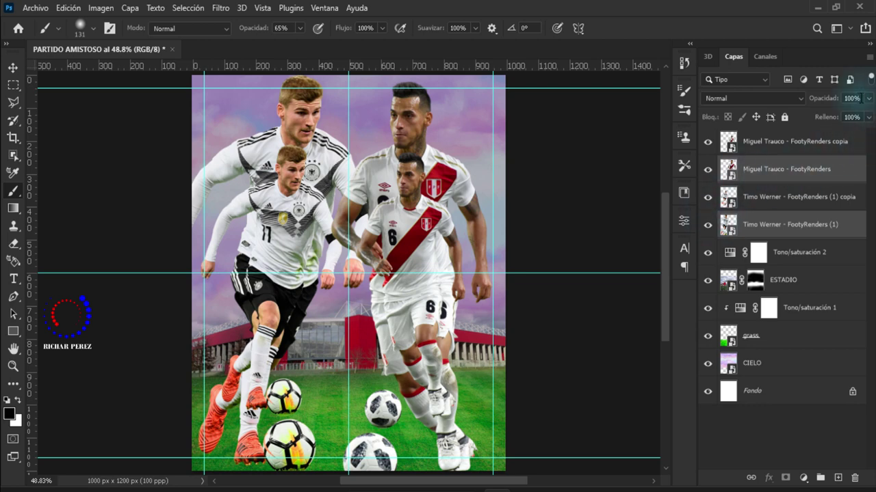
Step: Set the large background players' opacity to 24%
{"action": "left_click", "coordinate": [852, 98]}
{"action": "type", "text": "24"}
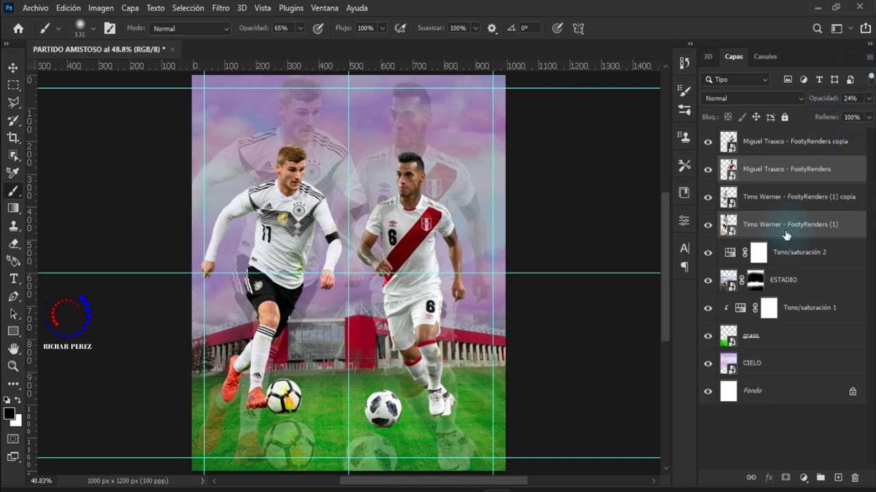
{"action": "left_click", "coordinate": [785, 230]}
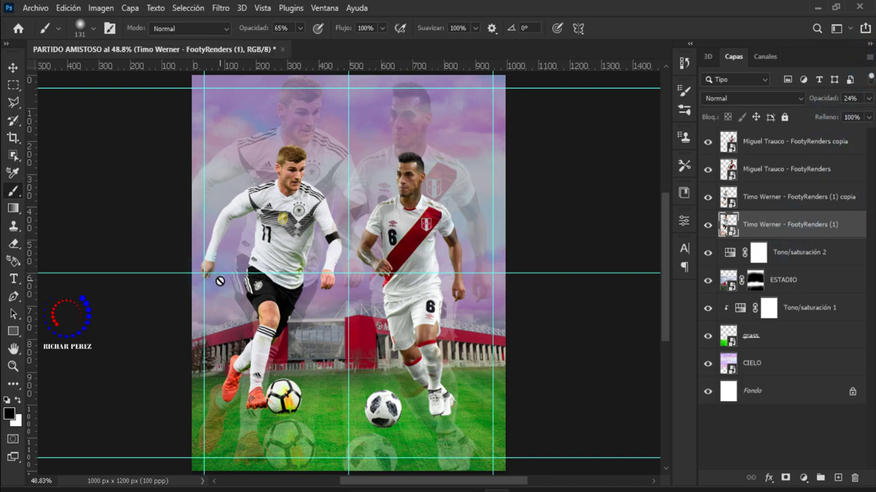
{"action": "scroll", "coordinate": [214, 280], "scroll_direction": "up", "scroll_amount": 1}
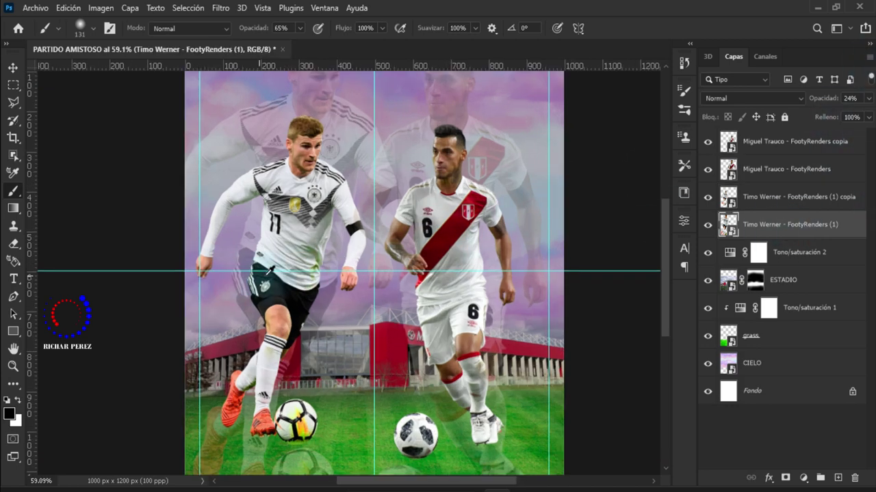
{"action": "scroll", "coordinate": [314, 254], "scroll_direction": "up", "scroll_amount": 2}
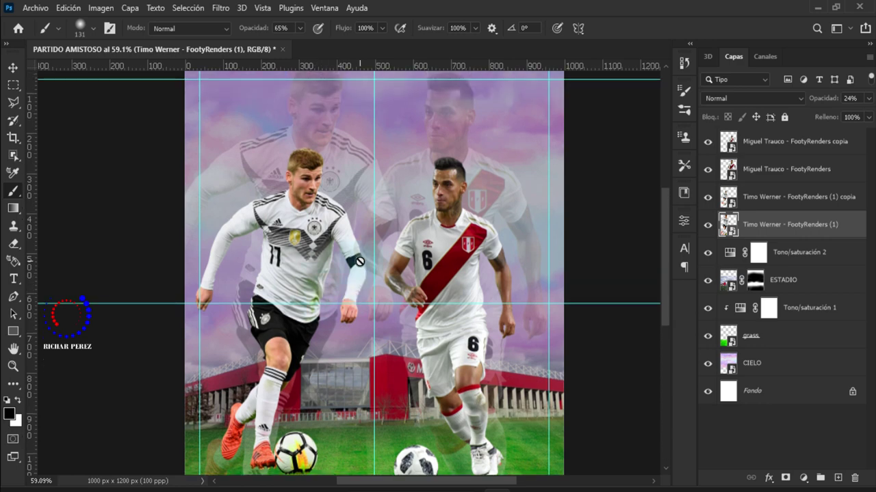
{"action": "scroll", "coordinate": [272, 343], "scroll_direction": "down", "scroll_amount": 3}
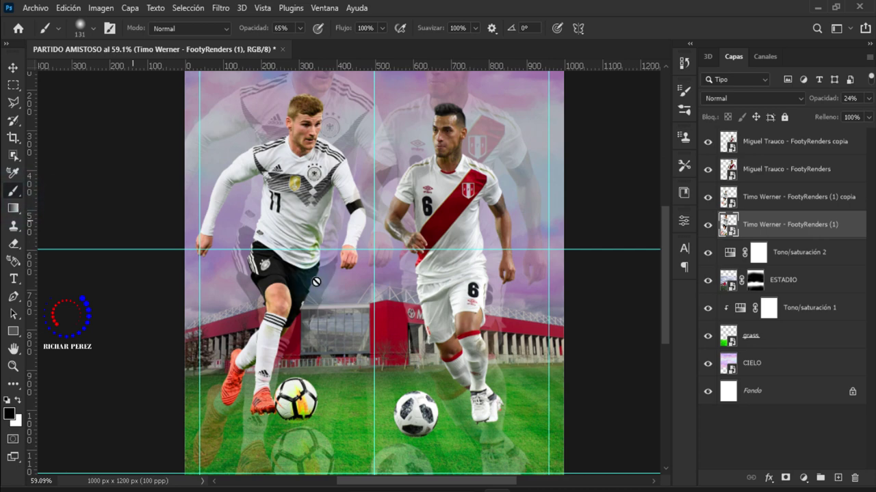
Step: Add a layer mask to the large German player layer and set black as the paint colour
{"action": "left_click", "coordinate": [786, 478]}
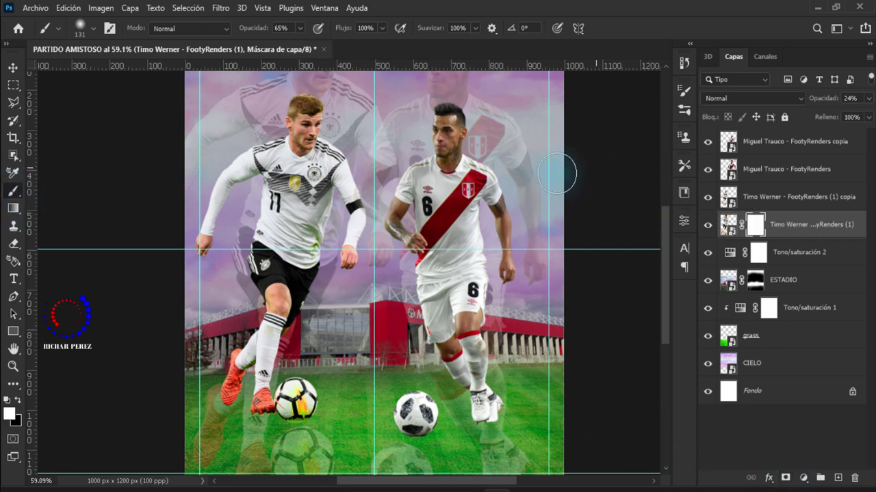
{"action": "scroll", "coordinate": [344, 135], "scroll_direction": "down", "scroll_amount": 1}
{"action": "scroll", "coordinate": [345, 136], "scroll_direction": "down", "scroll_amount": 2}
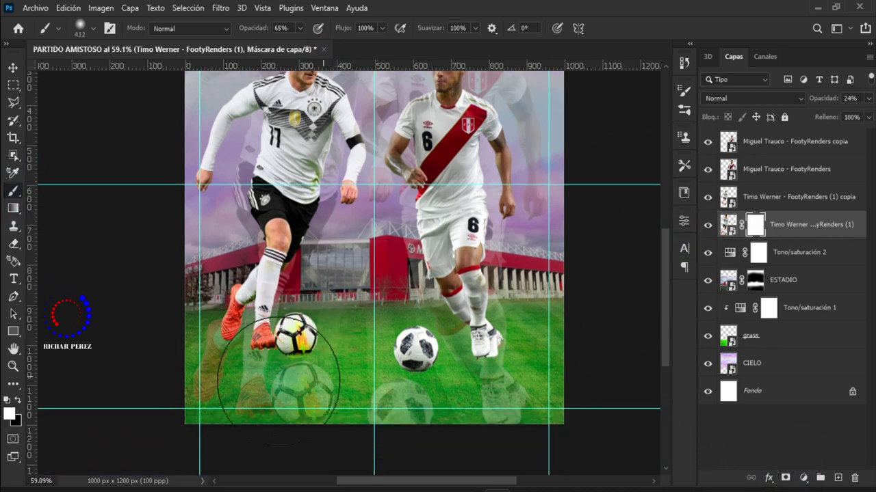
{"action": "left_click", "coordinate": [758, 224]}
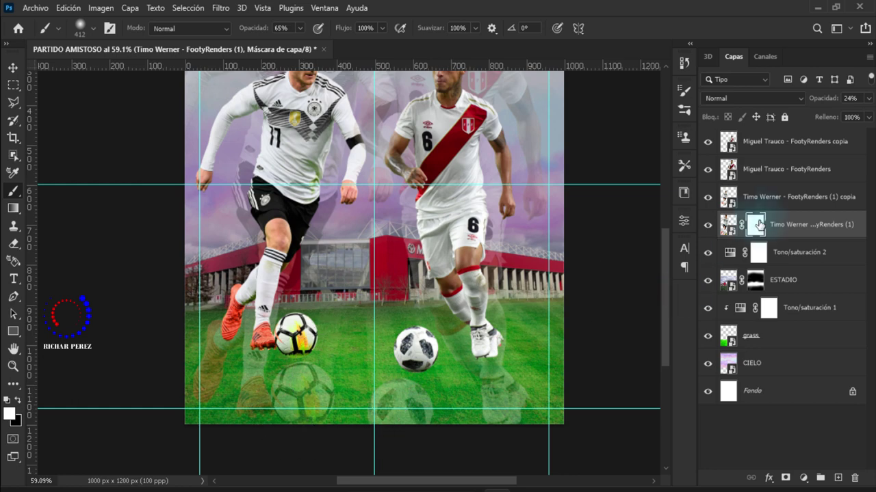
{"action": "key", "text": "x"}
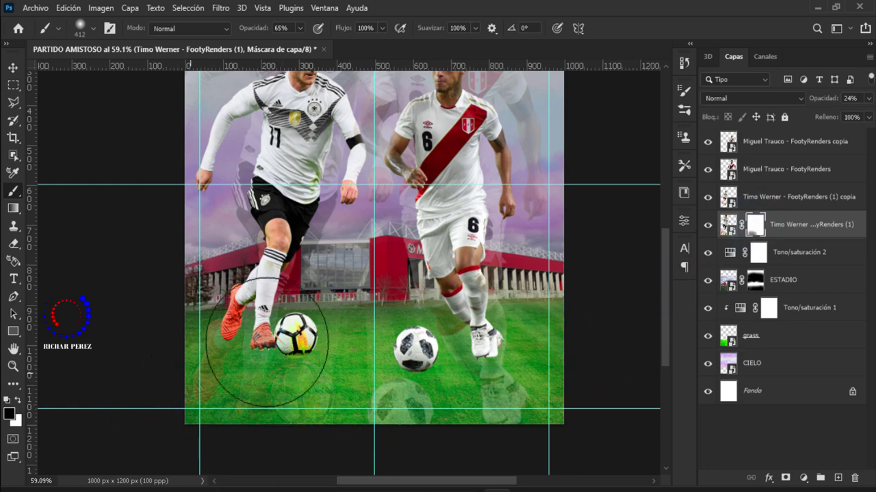
Step: Brush black over the ghost German player's legs and ball in the lower left
{"action": "mouse_move", "coordinate": [267, 342]}
{"action": "left_mouse_down"}
{"action": "mouse_move", "coordinate": [293, 351]}
{"action": "mouse_move", "coordinate": [262, 375]}
{"action": "mouse_move", "coordinate": [175, 401]}
{"action": "mouse_move", "coordinate": [231, 417]}
{"action": "mouse_move", "coordinate": [266, 410]}
{"action": "left_mouse_up"}
{"action": "key", "text": "["}
{"action": "scroll", "coordinate": [264, 343], "scroll_direction": "up", "scroll_amount": 1}
{"action": "scroll", "coordinate": [264, 345], "scroll_direction": "up", "scroll_amount": 3}
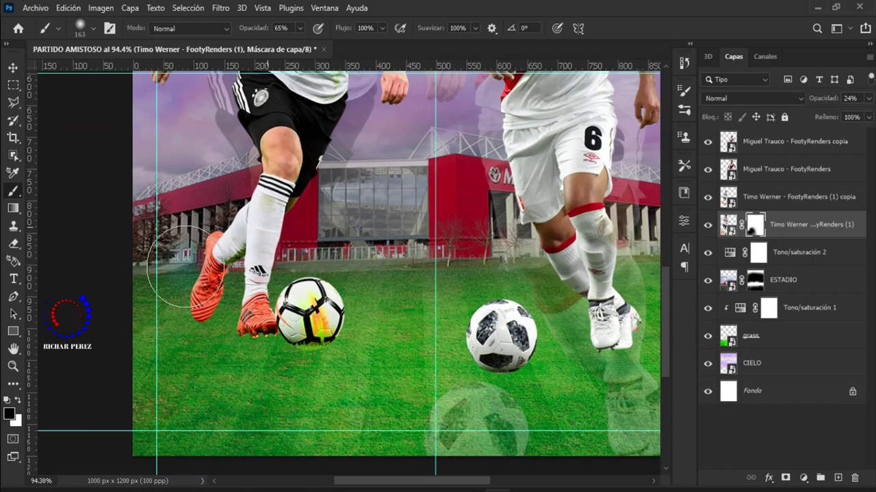
{"action": "scroll", "coordinate": [185, 267], "scroll_direction": "down", "scroll_amount": 3}
{"action": "scroll", "coordinate": [372, 293], "scroll_direction": "up", "scroll_amount": 4}
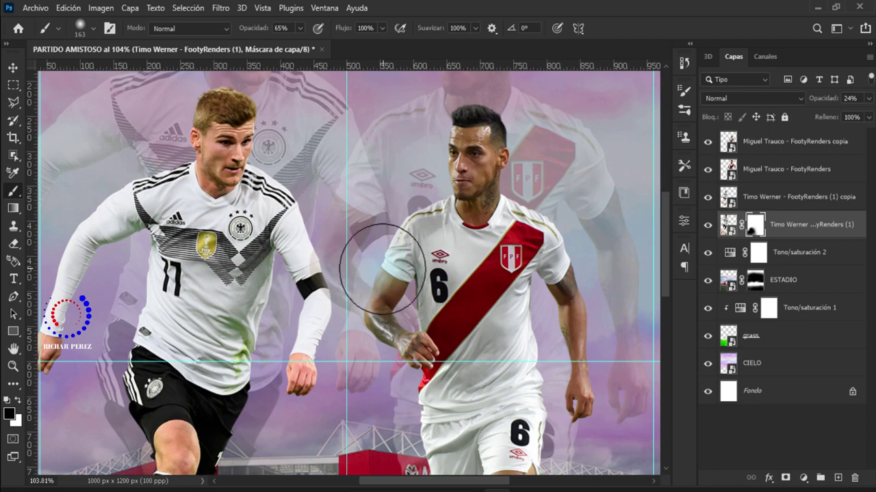
{"action": "scroll", "coordinate": [382, 266], "scroll_direction": "down", "scroll_amount": 2}
{"action": "scroll", "coordinate": [654, 293], "scroll_direction": "down", "scroll_amount": 3}
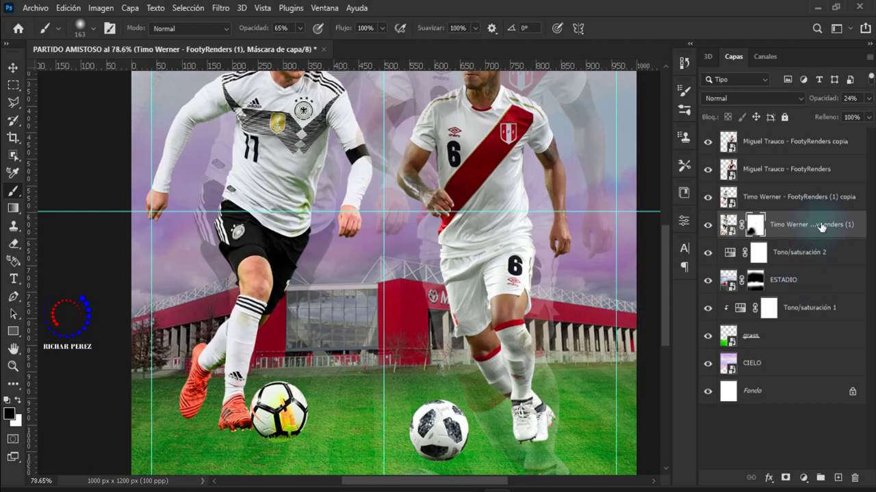
{"action": "left_click", "coordinate": [827, 170]}
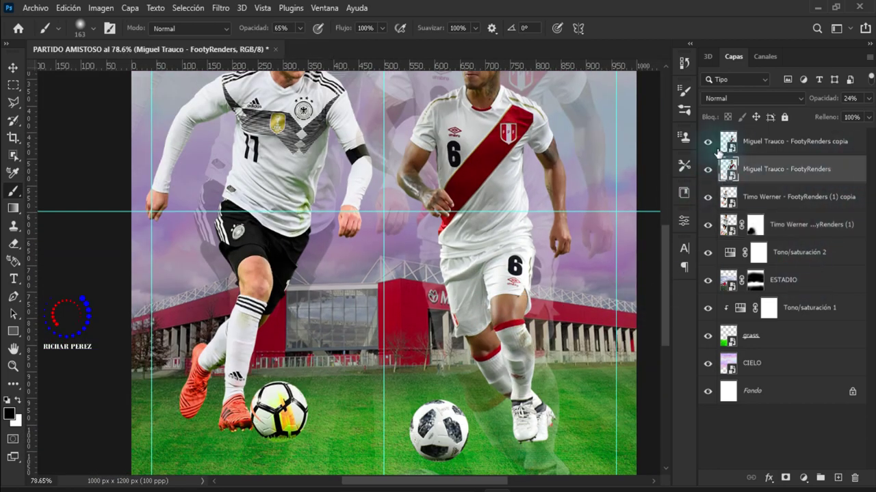
Step: Show the top Peru copy layer, add a mask to it, then undo that mask
{"action": "left_click", "coordinate": [708, 141]}
{"action": "left_click", "coordinate": [786, 142]}
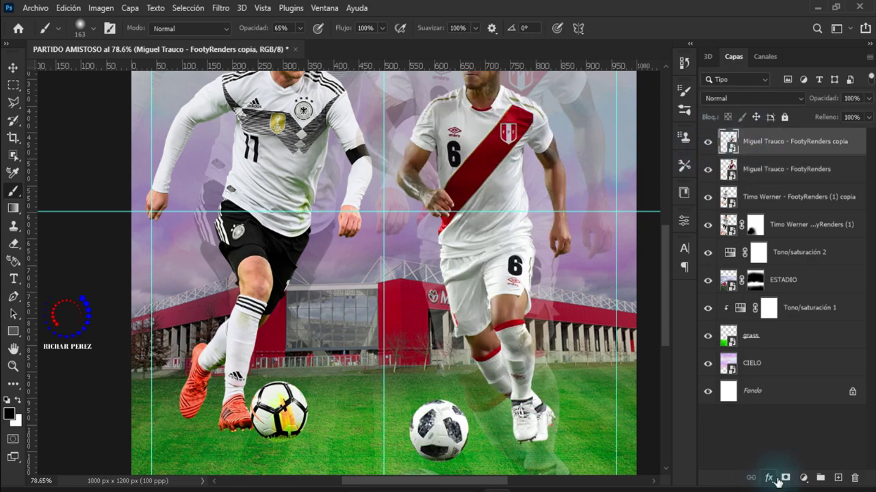
{"action": "left_click", "coordinate": [785, 478]}
{"action": "scroll", "coordinate": [536, 380], "scroll_direction": "down", "scroll_amount": 2}
{"action": "key", "text": "bracketright"}
{"action": "key", "text": "bracketright"}
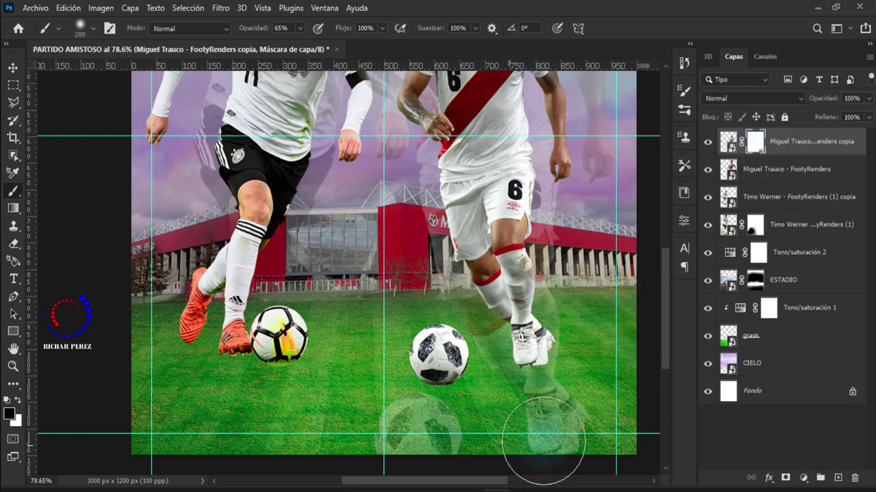
{"action": "left_click", "coordinate": [707, 144]}
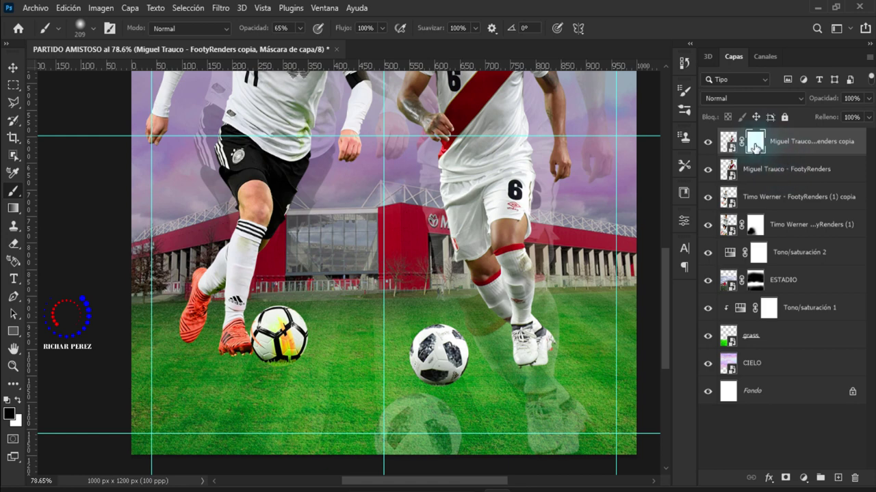
{"action": "key", "text": "ctrl+z"}
Step: Mask the large Peru player and paint out its ghost foot, ball and stadium overlay
{"action": "left_click", "coordinate": [759, 171]}
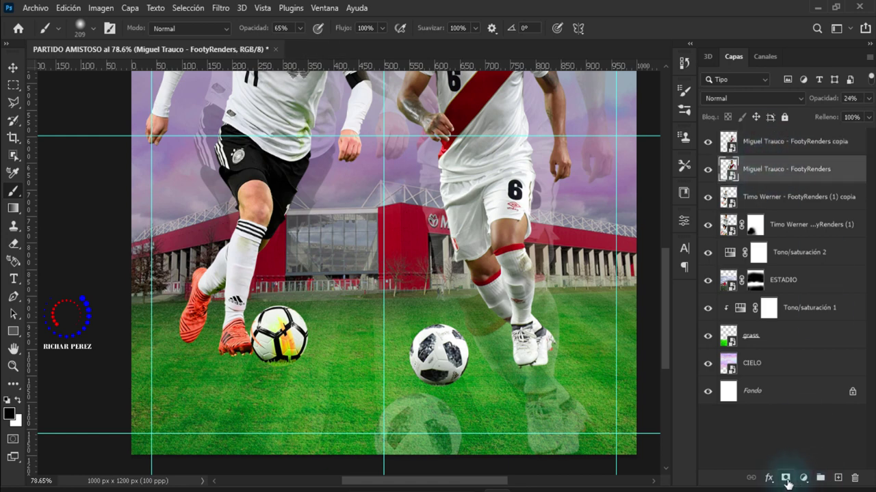
{"action": "left_click", "coordinate": [787, 481]}
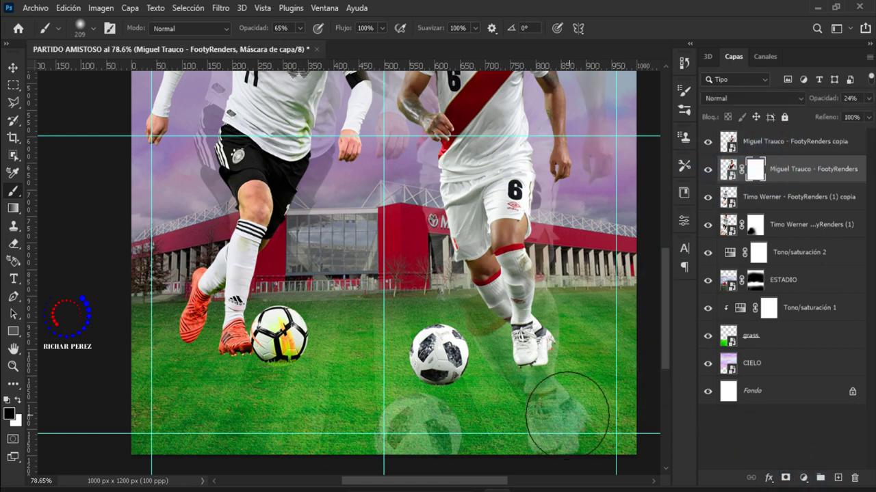
{"action": "mouse_move", "coordinate": [567, 414]}
{"action": "left_mouse_down"}
{"action": "mouse_move", "coordinate": [371, 430]}
{"action": "mouse_move", "coordinate": [391, 401]}
{"action": "mouse_move", "coordinate": [499, 420]}
{"action": "mouse_move", "coordinate": [487, 391]}
{"action": "mouse_move", "coordinate": [567, 322]}
{"action": "mouse_move", "coordinate": [554, 274]}
{"action": "mouse_move", "coordinate": [426, 314]}
{"action": "mouse_move", "coordinate": [549, 420]}
{"action": "mouse_move", "coordinate": [453, 416]}
{"action": "mouse_move", "coordinate": [322, 440]}
{"action": "mouse_move", "coordinate": [543, 427]}
{"action": "mouse_move", "coordinate": [414, 337]}
{"action": "left_mouse_up"}
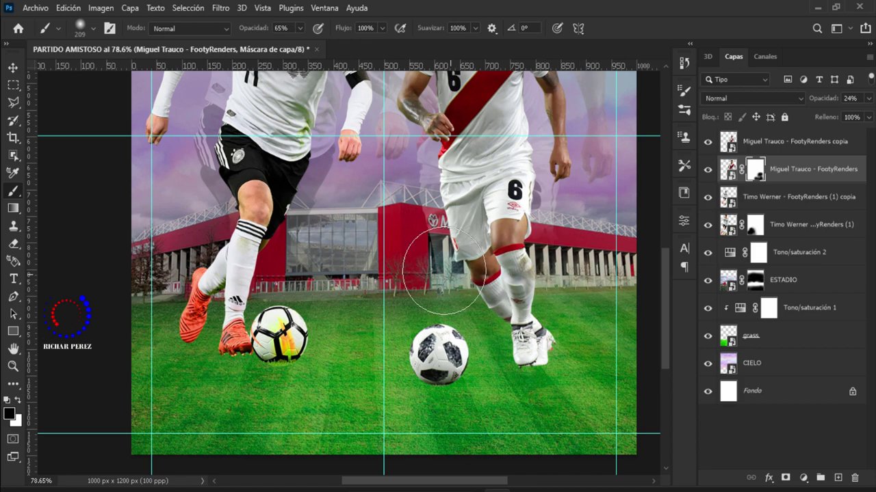
{"action": "left_click_drag", "start_coordinate": [401, 225], "coordinate": [479, 283]}
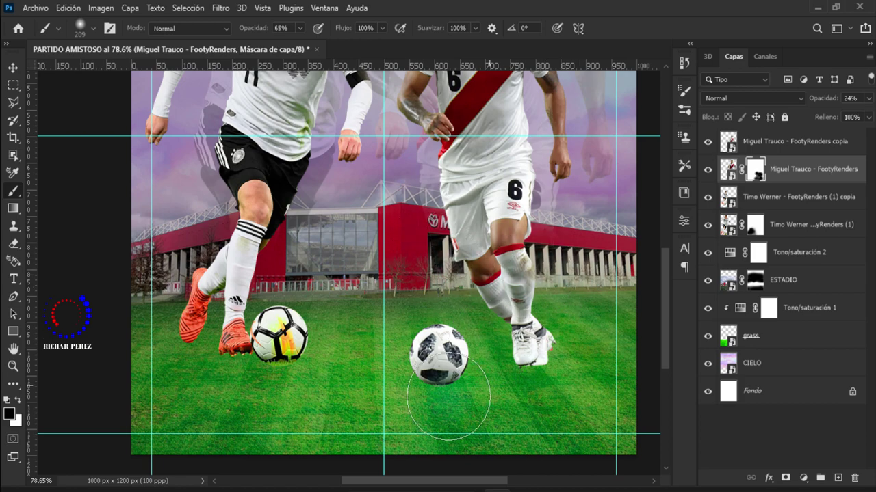
{"action": "scroll", "coordinate": [334, 339], "scroll_direction": "down", "scroll_amount": 2}
{"action": "scroll", "coordinate": [333, 339], "scroll_direction": "down", "scroll_amount": 2}
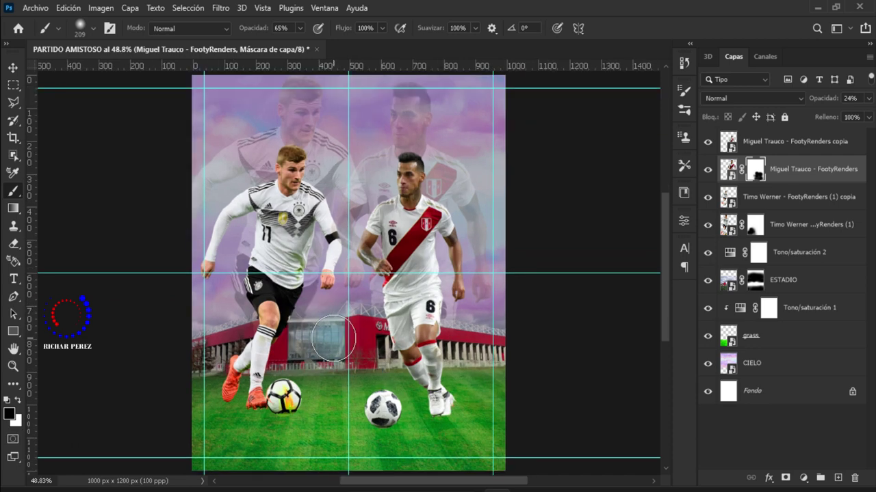
{"action": "left_click_drag", "start_coordinate": [333, 339], "coordinate": [260, 364]}
Step: Place the Peru federation FPF crest image into the poster
{"action": "left_click", "coordinate": [801, 145]}
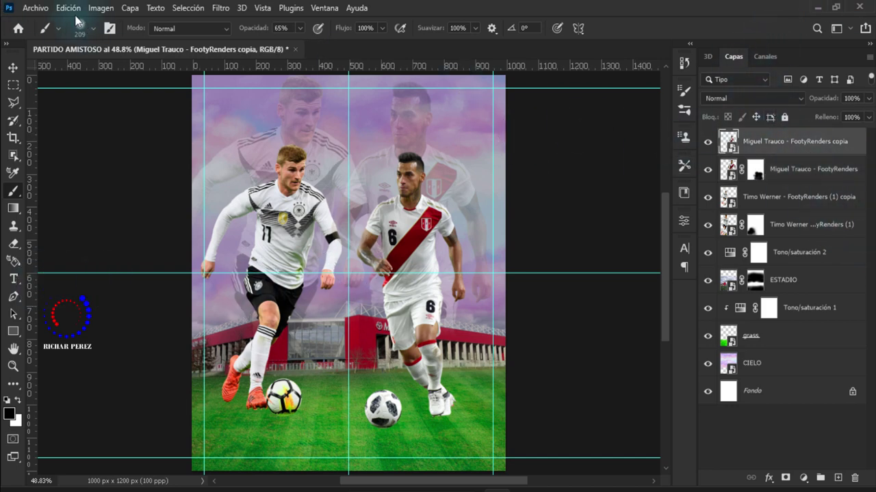
{"action": "left_click", "coordinate": [35, 8]}
{"action": "left_click", "coordinate": [97, 287]}
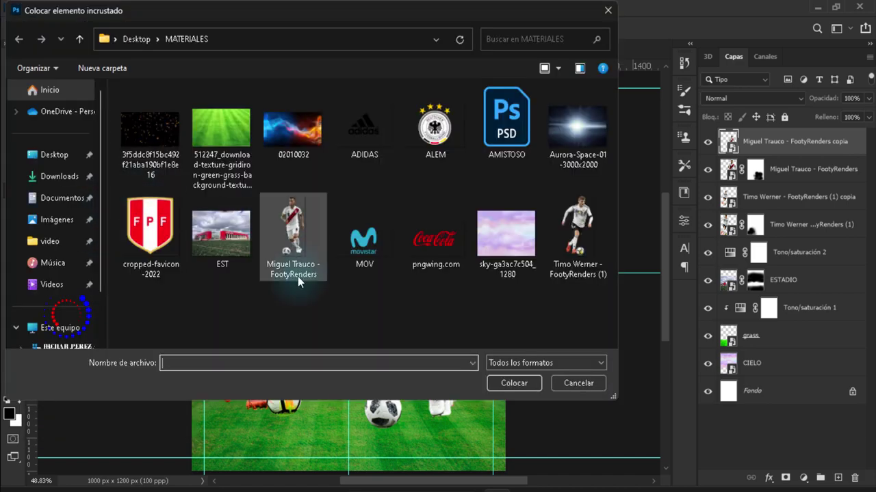
{"action": "left_click", "coordinate": [167, 233]}
{"action": "left_click", "coordinate": [513, 383]}
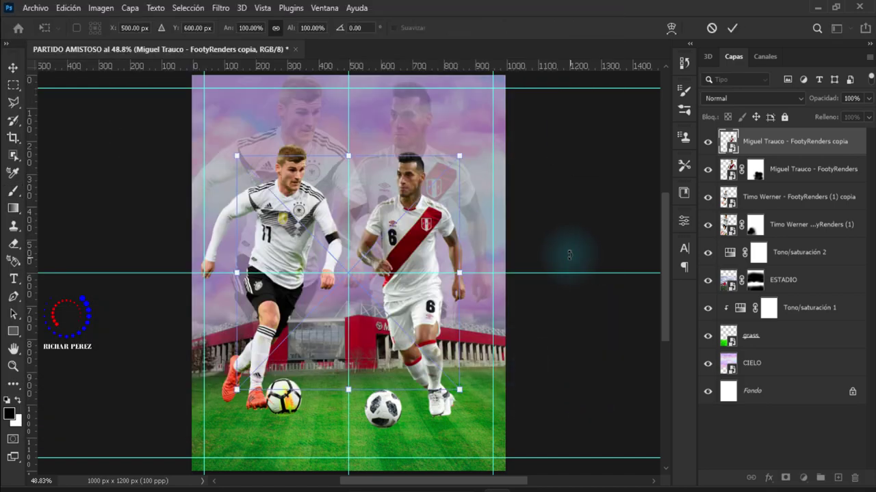
Step: Scale the FPF crest to about 23% in the top-right corner and rename its layer peru
{"action": "mouse_move", "coordinate": [458, 275]}
{"action": "left_mouse_down"}
{"action": "mouse_move", "coordinate": [322, 274]}
{"action": "mouse_move", "coordinate": [469, 128]}
{"action": "mouse_move", "coordinate": [480, 128]}
{"action": "left_mouse_up"}
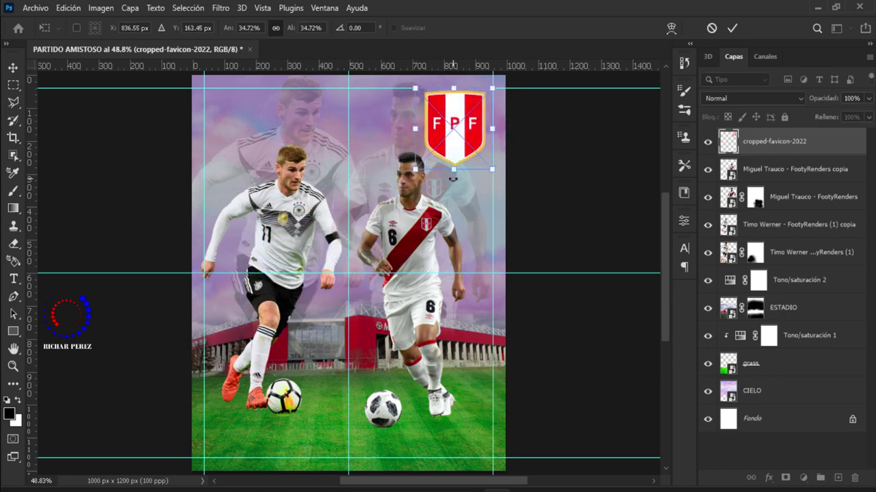
{"action": "mouse_move", "coordinate": [453, 177]}
{"action": "left_mouse_down"}
{"action": "mouse_move", "coordinate": [460, 131]}
{"action": "mouse_move", "coordinate": [470, 131]}
{"action": "left_mouse_up"}
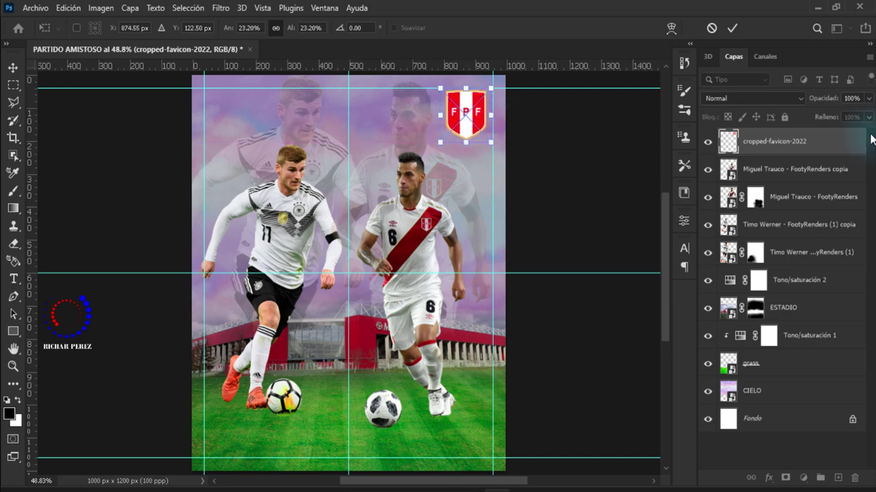
{"action": "key", "text": "Right"}
{"action": "key", "text": "Right"}
{"action": "key", "text": "Right"}
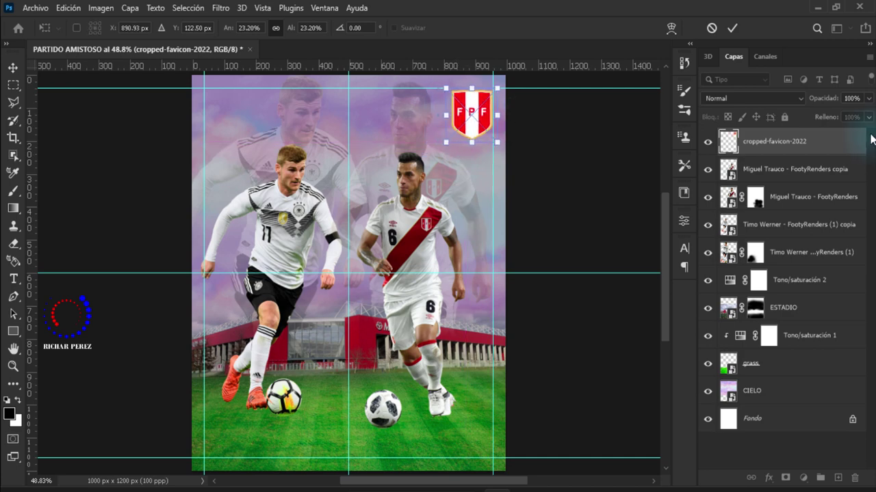
{"action": "key", "text": "Return"}
{"action": "key", "text": "b"}
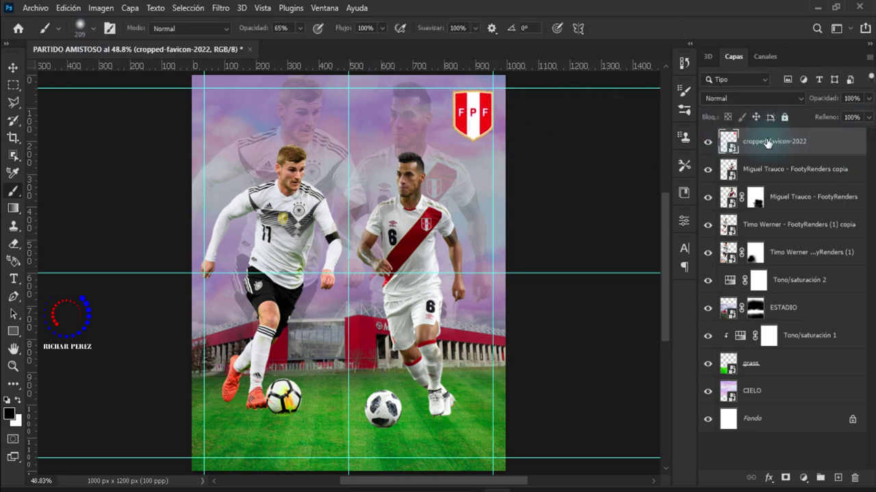
{"action": "type", "text": "peru"}
{"action": "key", "text": "Return"}
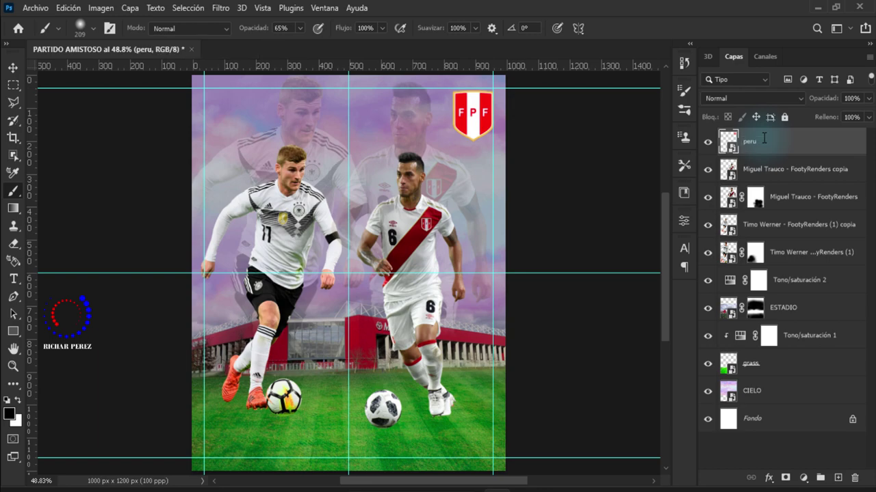
{"action": "left_click", "coordinate": [35, 7]}
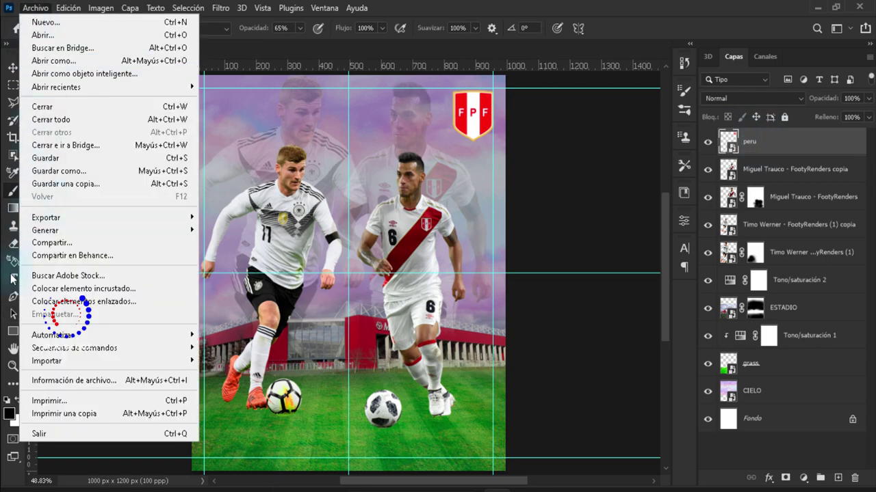
Step: Place the German ALEM crest, shrunk to about 40% at the top left
{"action": "left_click", "coordinate": [85, 288]}
{"action": "left_click", "coordinate": [435, 126]}
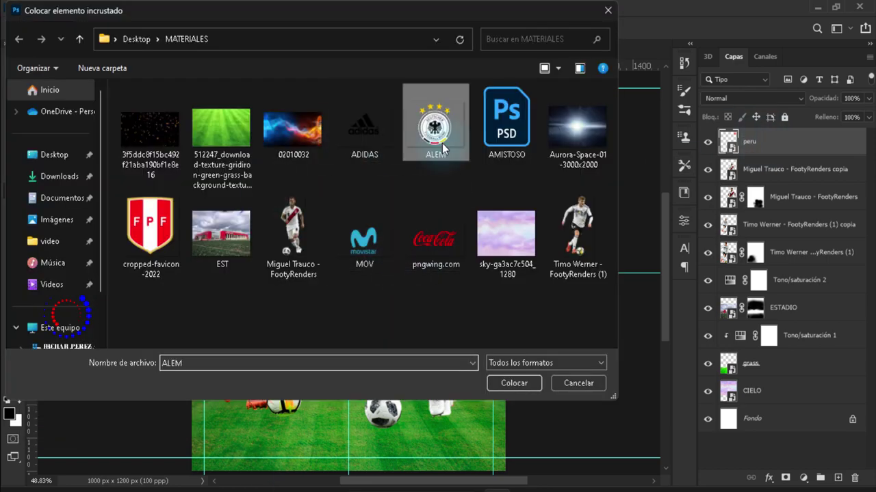
{"action": "left_click", "coordinate": [513, 383]}
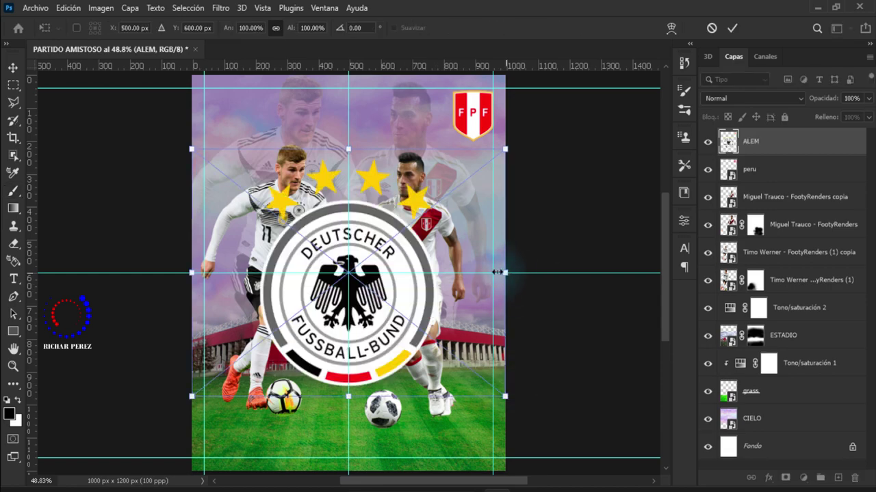
{"action": "mouse_move", "coordinate": [497, 273]}
{"action": "left_mouse_down"}
{"action": "mouse_move", "coordinate": [410, 273]}
{"action": "mouse_move", "coordinate": [311, 150]}
{"action": "left_mouse_up"}
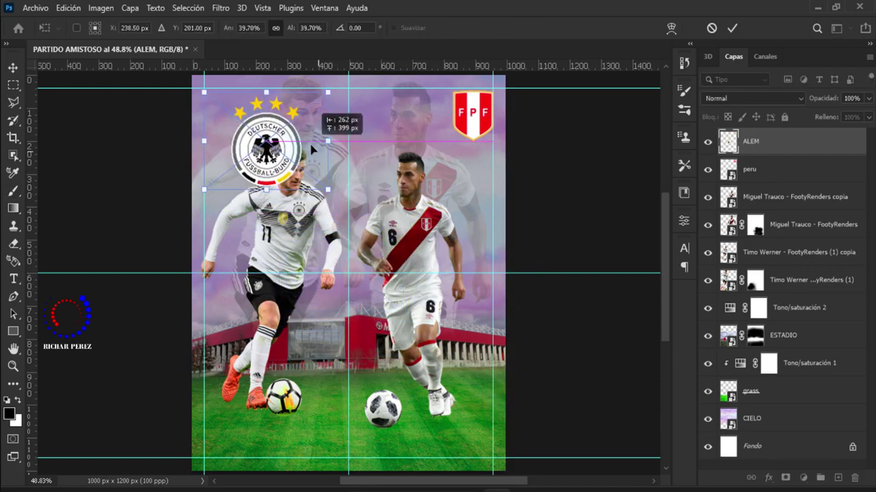
{"action": "key", "text": "Return"}
Step: Mask the ALEM crest and paint out a yellow star with a soft 65 px brush at 100% opacity
{"action": "scroll", "coordinate": [262, 132], "scroll_direction": "up", "scroll_amount": 2}
{"action": "scroll", "coordinate": [263, 132], "scroll_direction": "up", "scroll_amount": 2}
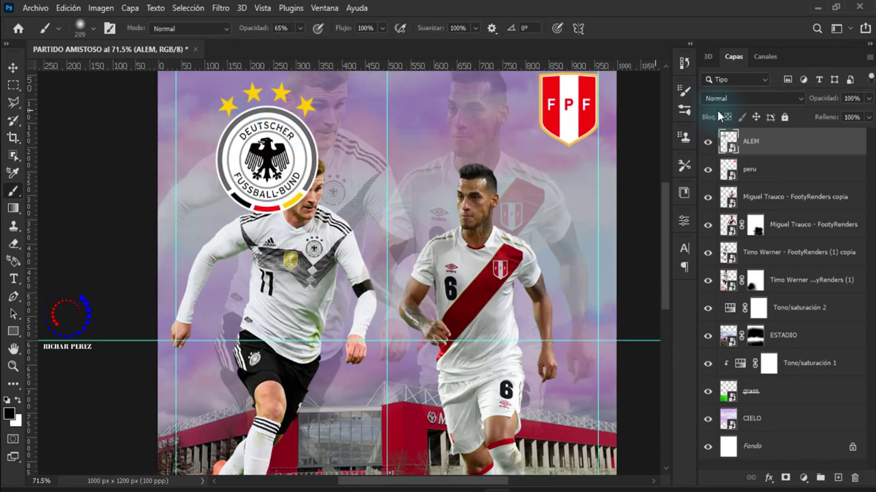
{"action": "left_click", "coordinate": [785, 478]}
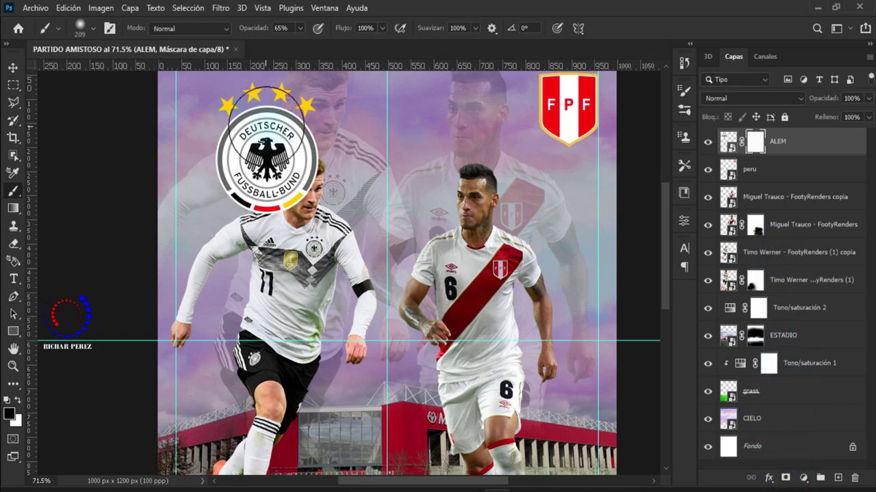
{"action": "right_click", "coordinate": [369, 113]}
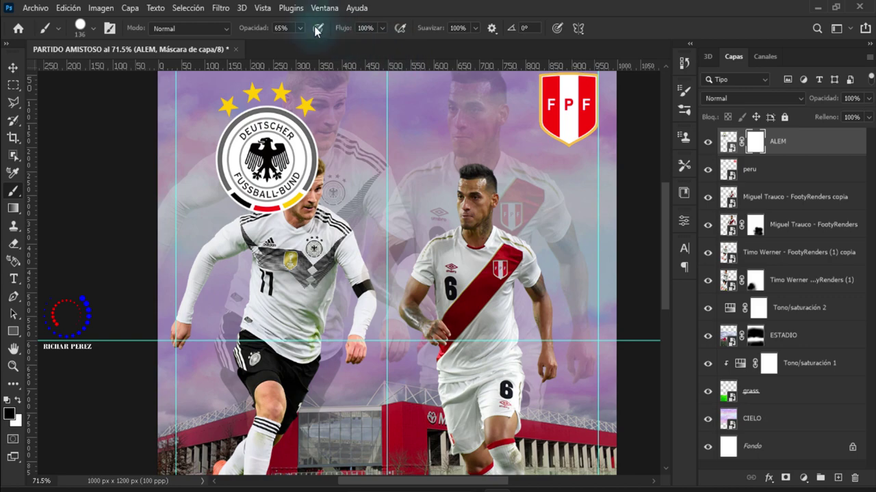
{"action": "left_click_drag", "start_coordinate": [302, 36], "coordinate": [401, 25]}
{"action": "left_click_drag", "start_coordinate": [314, 103], "coordinate": [309, 98]}
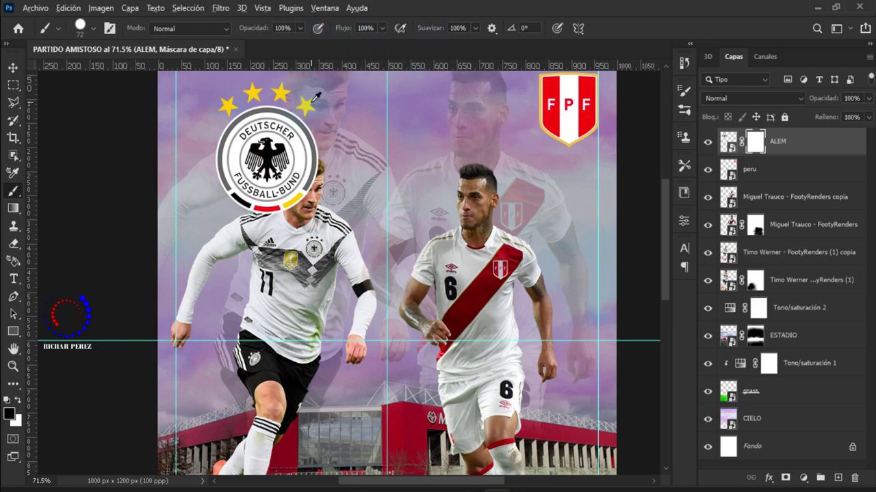
{"action": "scroll", "coordinate": [314, 98], "scroll_direction": "up", "scroll_amount": 3}
{"action": "left_click_drag", "start_coordinate": [303, 146], "coordinate": [257, 131]}
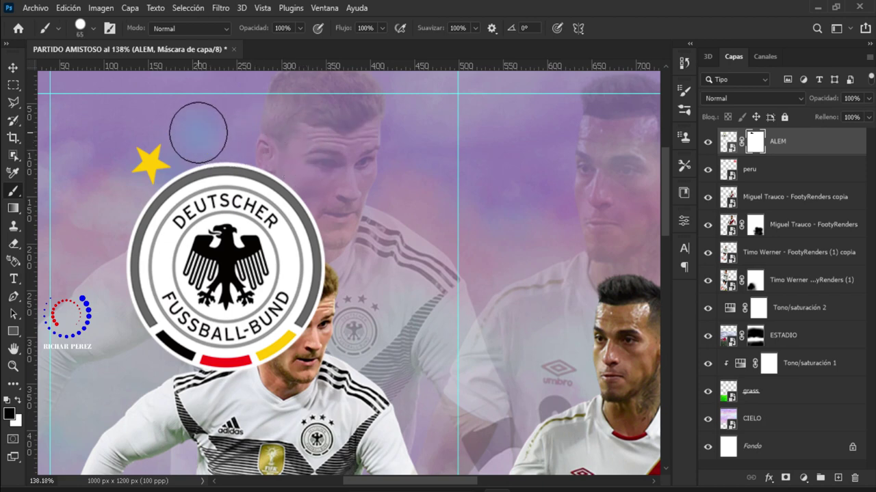
{"action": "left_click", "coordinate": [146, 157]}
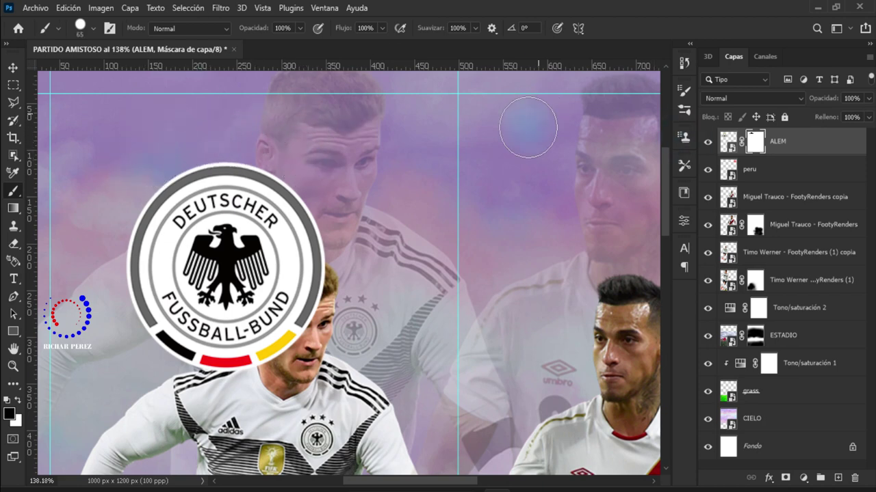
{"action": "scroll", "coordinate": [329, 149], "scroll_direction": "down", "scroll_amount": 5}
Step: Scale the German crest to about 64% and fit it into the top-left corner
{"action": "key", "text": "ctrl+t"}
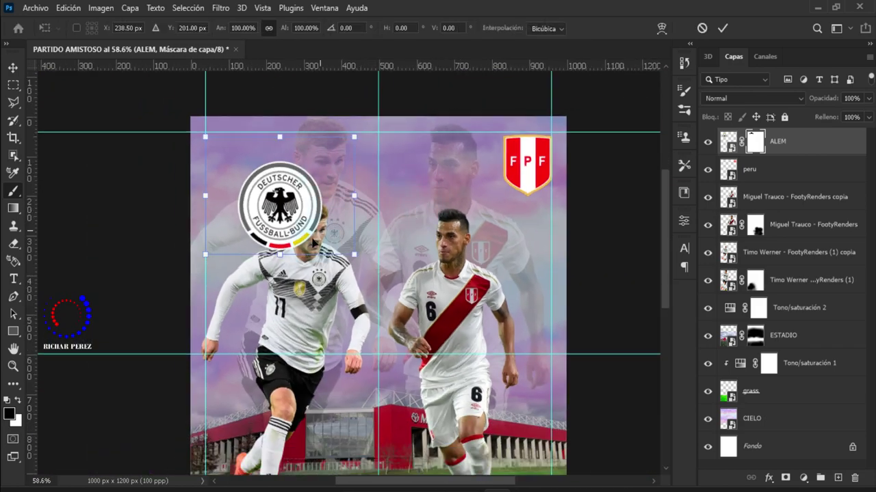
{"action": "left_click_drag", "start_coordinate": [320, 171], "coordinate": [299, 148]}
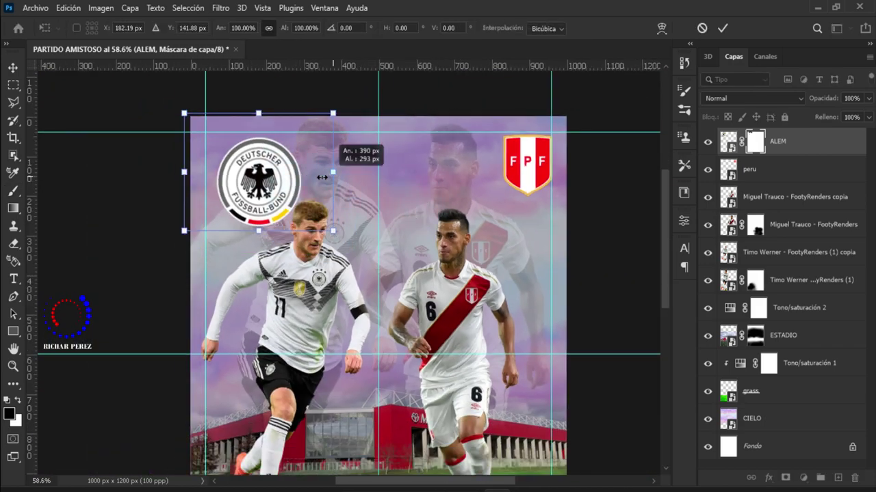
{"action": "mouse_move", "coordinate": [322, 178]}
{"action": "left_mouse_down"}
{"action": "mouse_move", "coordinate": [262, 177]}
{"action": "mouse_move", "coordinate": [256, 168]}
{"action": "mouse_move", "coordinate": [289, 195]}
{"action": "mouse_move", "coordinate": [258, 178]}
{"action": "left_mouse_up"}
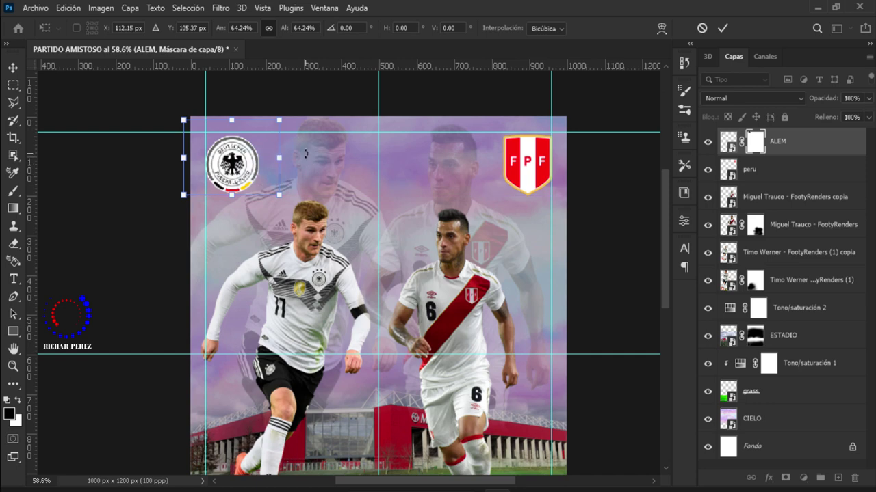
{"action": "key", "text": "Right"}
{"action": "key", "text": "Right"}
{"action": "key", "text": "Right"}
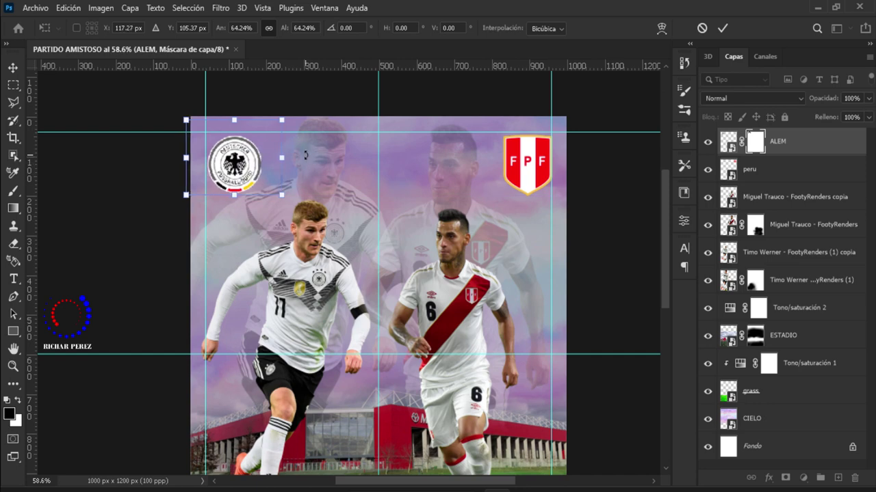
{"action": "key", "text": "Return"}
{"action": "key", "text": "b"}
Step: Paint the faint ghost overlay off the German player's shorts on the mask
{"action": "scroll", "coordinate": [300, 274], "scroll_direction": "down", "scroll_amount": 1}
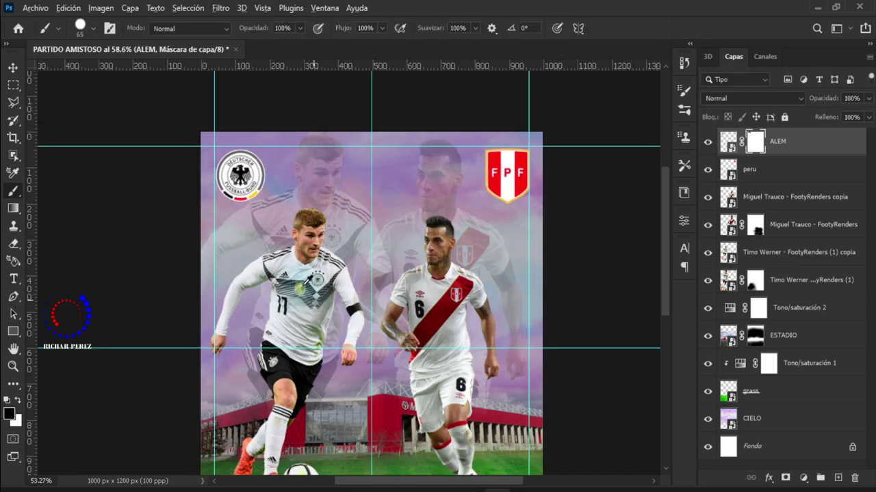
{"action": "scroll", "coordinate": [300, 274], "scroll_direction": "down", "scroll_amount": 2}
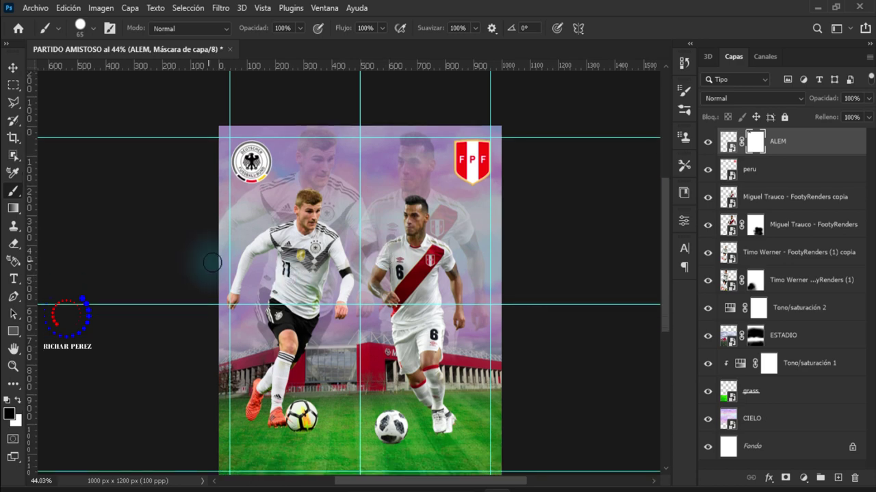
{"action": "scroll", "coordinate": [276, 289], "scroll_direction": "down", "scroll_amount": 2}
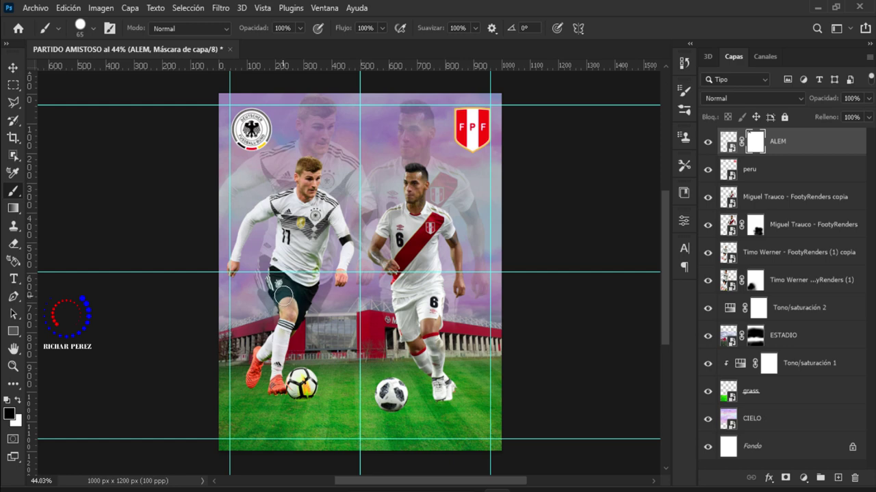
{"action": "left_click_drag", "start_coordinate": [284, 296], "coordinate": [310, 282]}
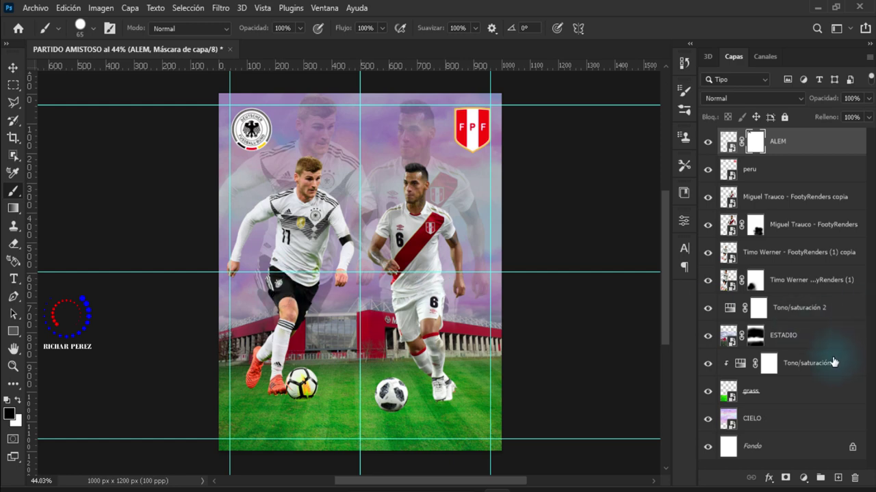
{"action": "left_click", "coordinate": [800, 307]}
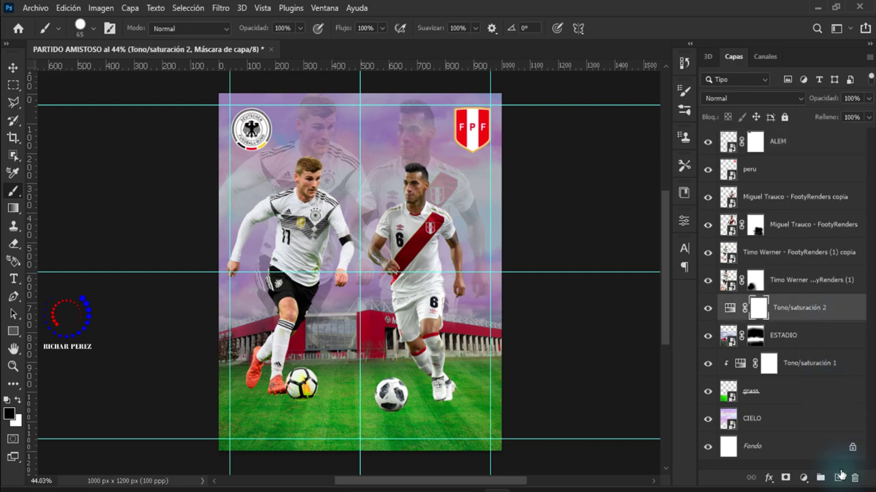
Step: Place the Aurora-Space light image as an embedded layer, nudge it up, and name it luz
{"action": "left_click", "coordinate": [35, 7]}
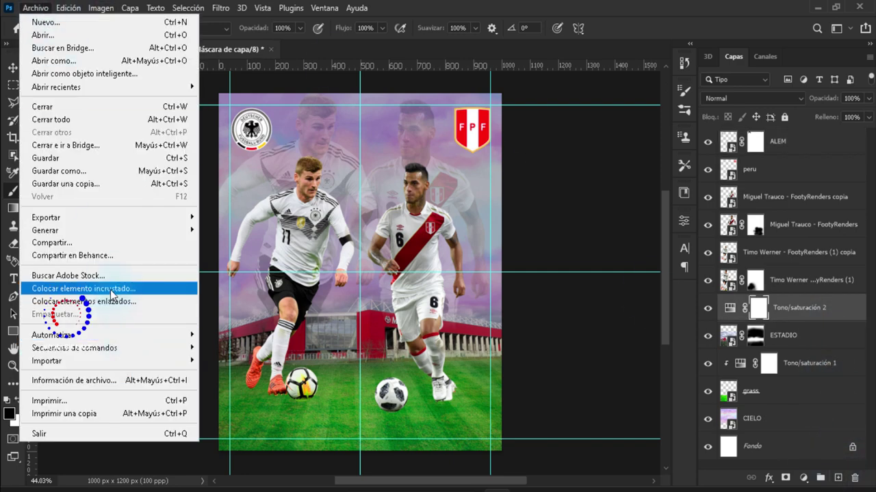
{"action": "left_click", "coordinate": [82, 288]}
{"action": "left_click", "coordinate": [588, 140]}
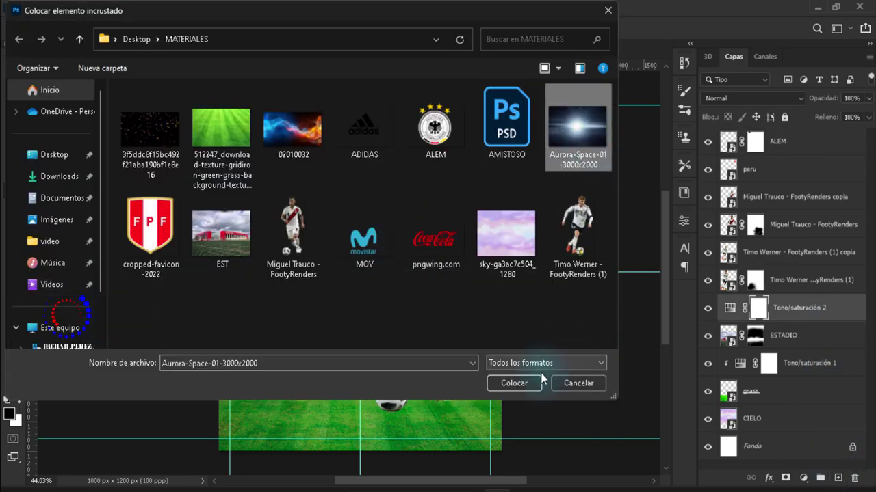
{"action": "left_click", "coordinate": [513, 383]}
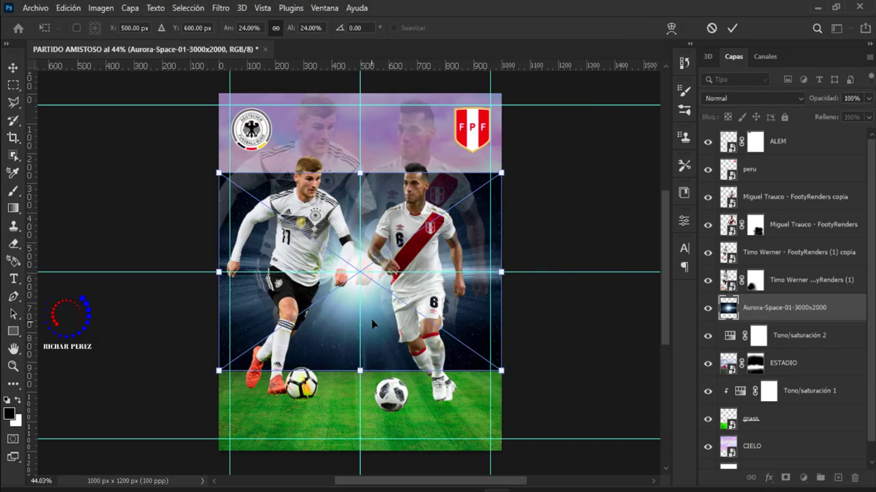
{"action": "left_click_drag", "start_coordinate": [372, 323], "coordinate": [371, 295]}
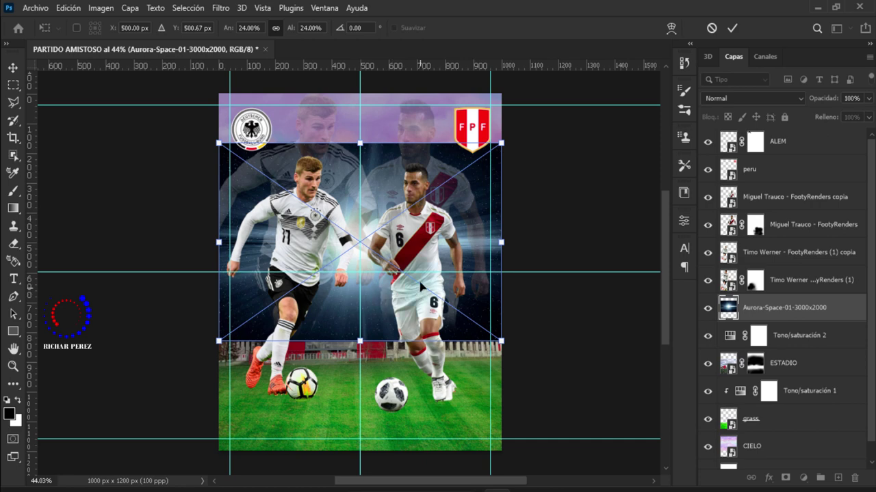
{"action": "key", "text": "Return"}
{"action": "key", "text": "b"}
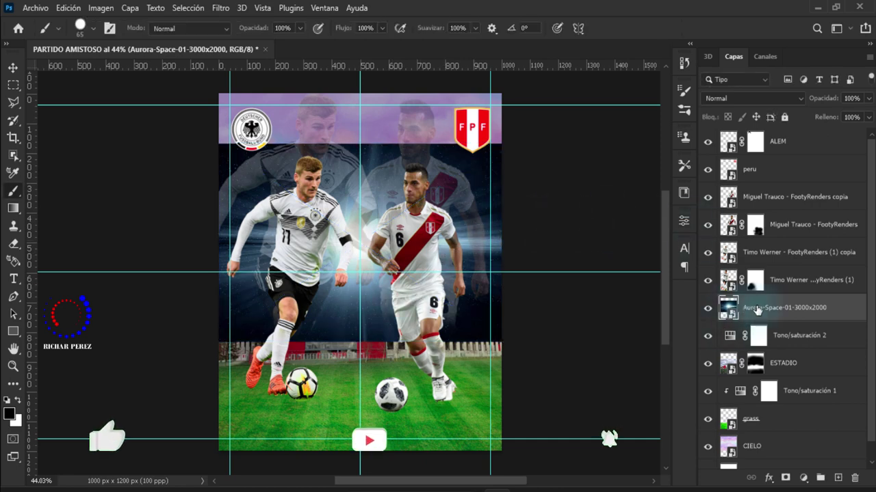
{"action": "double_click", "coordinate": [752, 308]}
{"action": "type", "text": "luz"}
{"action": "key", "text": "Return"}
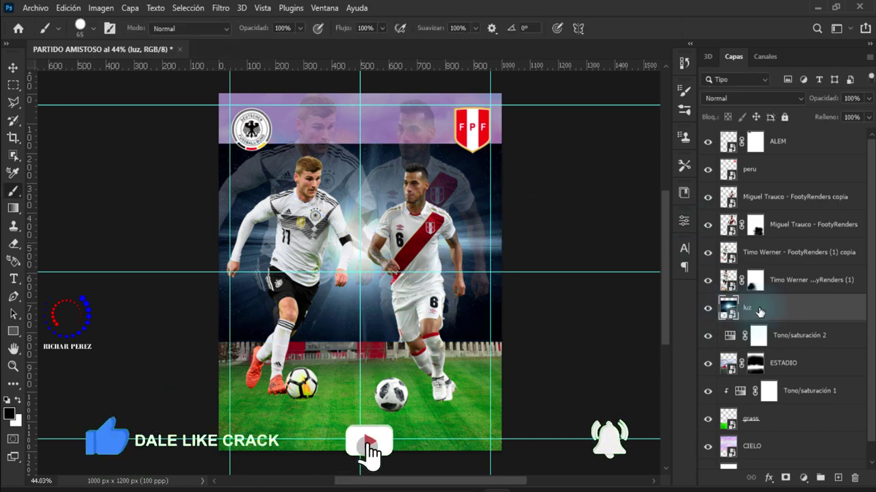
Step: Set the luz layer's blend mode to Trama
{"action": "left_click", "coordinate": [729, 102]}
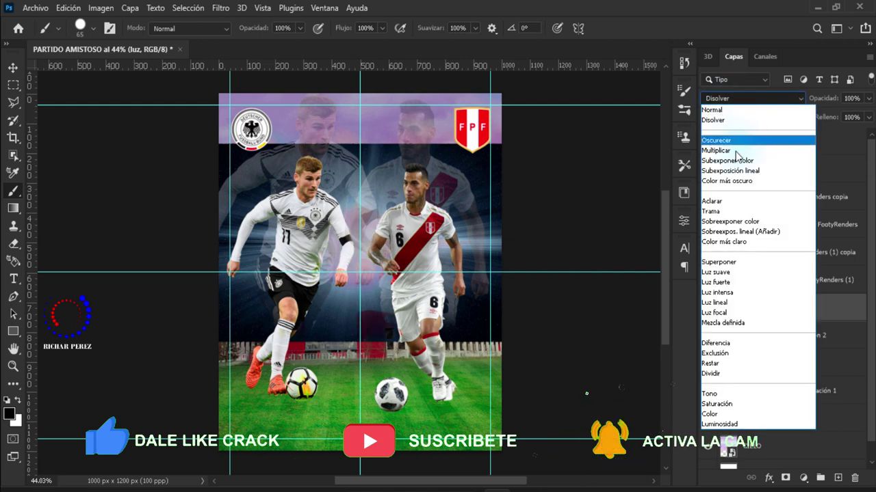
{"action": "left_click", "coordinate": [727, 213]}
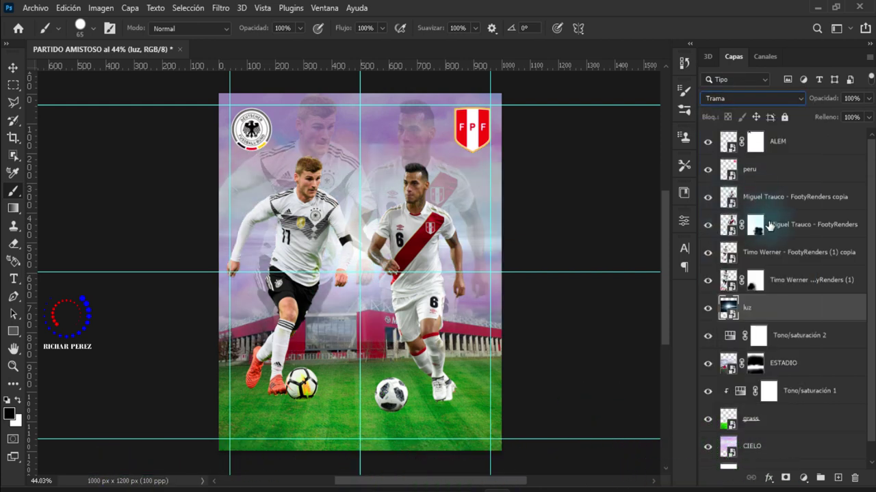
{"action": "scroll", "coordinate": [349, 263], "scroll_direction": "up", "scroll_amount": 3}
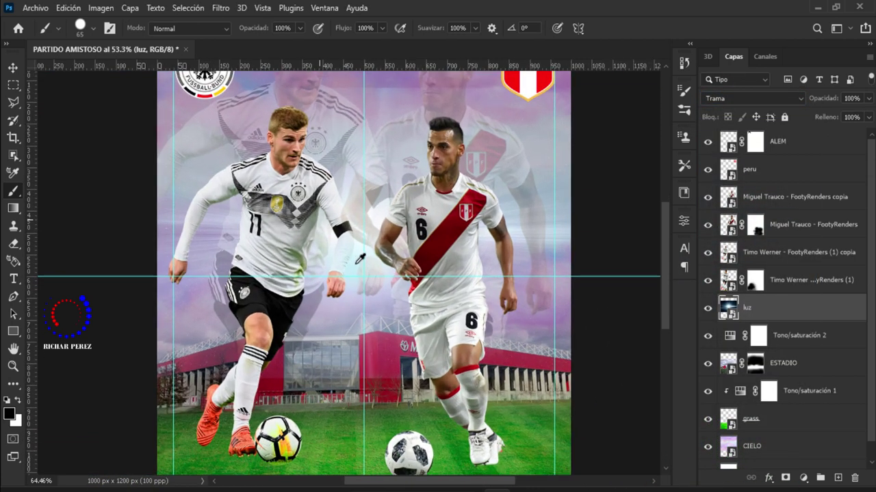
{"action": "scroll", "coordinate": [576, 231], "scroll_direction": "up", "scroll_amount": 2}
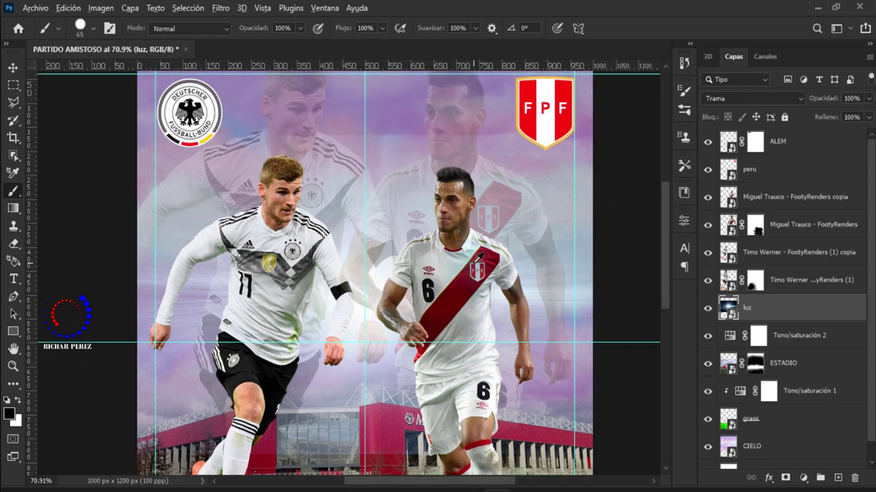
{"action": "scroll", "coordinate": [478, 256], "scroll_direction": "down", "scroll_amount": 1}
Step: Scale the luz layer up slightly to about 26.23% and add a layer mask
{"action": "key", "text": "ctrl+t"}
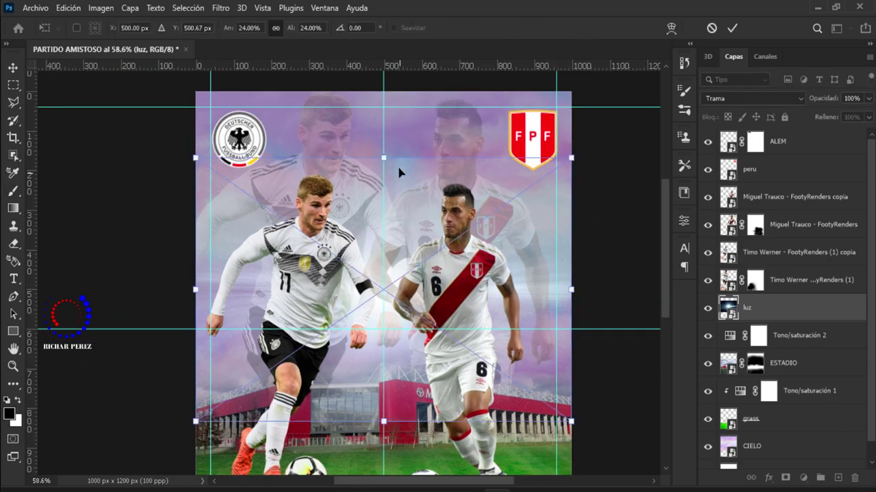
{"action": "left_click_drag", "start_coordinate": [391, 156], "coordinate": [392, 132]}
{"action": "mouse_move", "coordinate": [474, 279]}
{"action": "left_mouse_down"}
{"action": "mouse_move", "coordinate": [484, 271]}
{"action": "mouse_move", "coordinate": [478, 279]}
{"action": "left_mouse_up"}
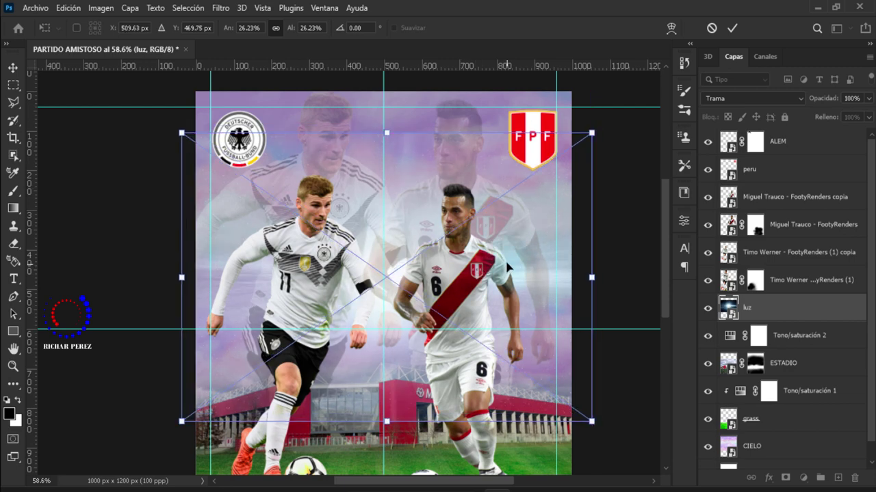
{"action": "key", "text": "Return"}
{"action": "left_click", "coordinate": [783, 482]}
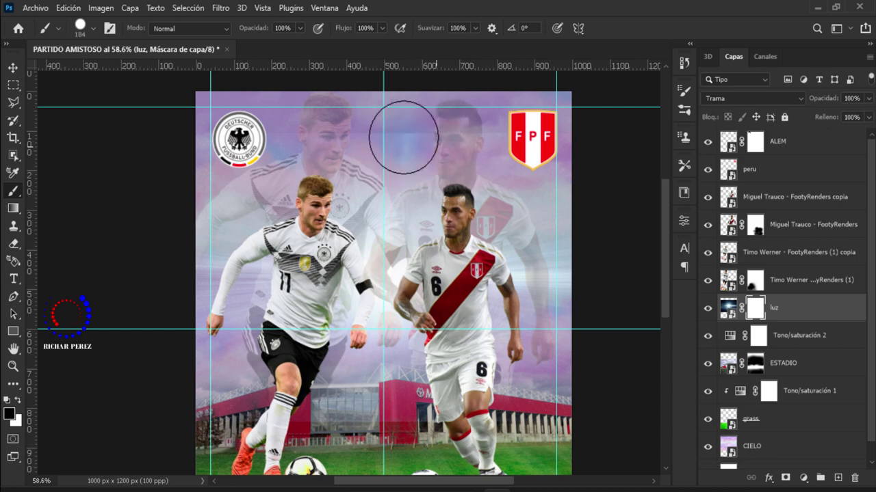
Step: Set the brush to 0% hardness, about 297 px size and 0% smoothing
{"action": "right_click", "coordinate": [399, 134]}
{"action": "left_click", "coordinate": [476, 193]}
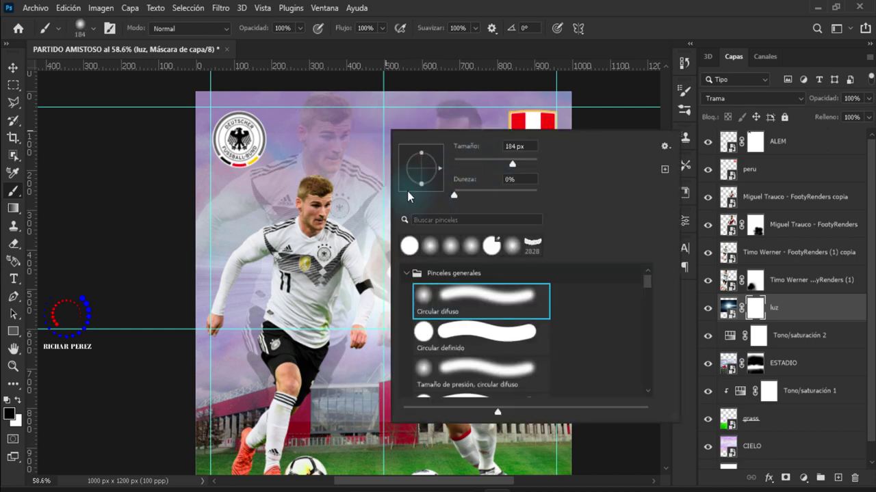
{"action": "key", "text": "Return"}
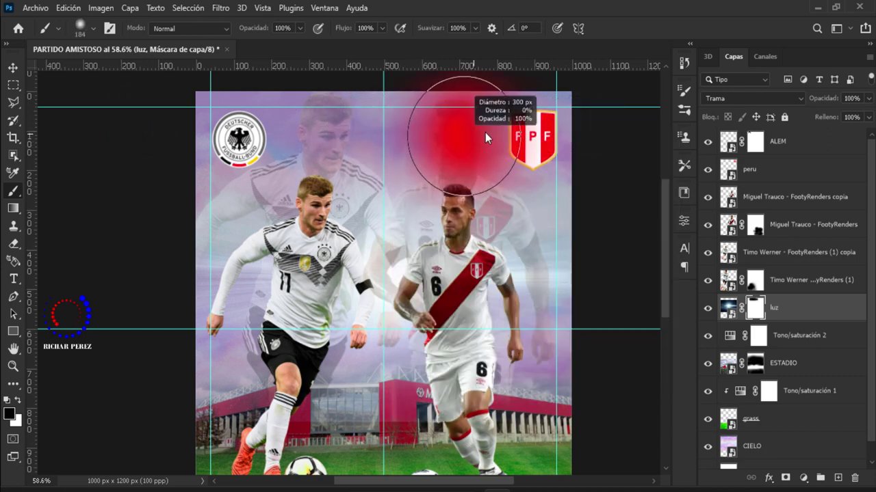
{"action": "left_click", "coordinate": [444, 130]}
{"action": "left_click", "coordinate": [474, 30]}
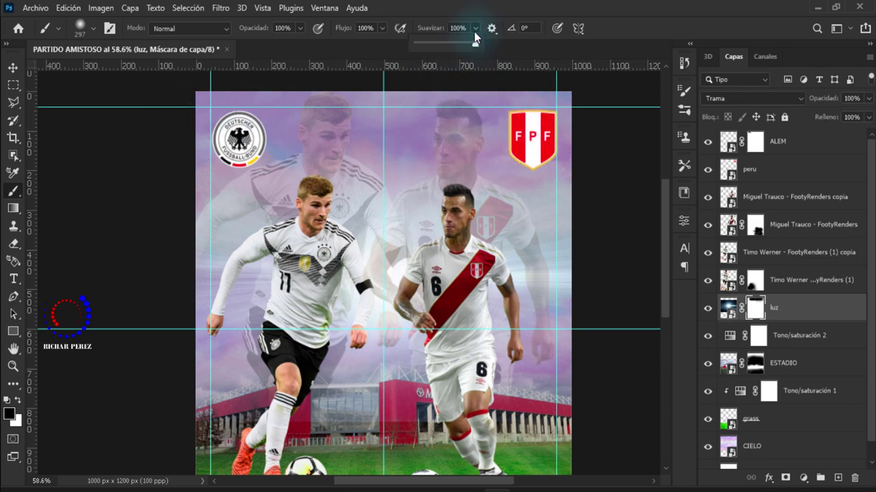
{"action": "left_click", "coordinate": [418, 42]}
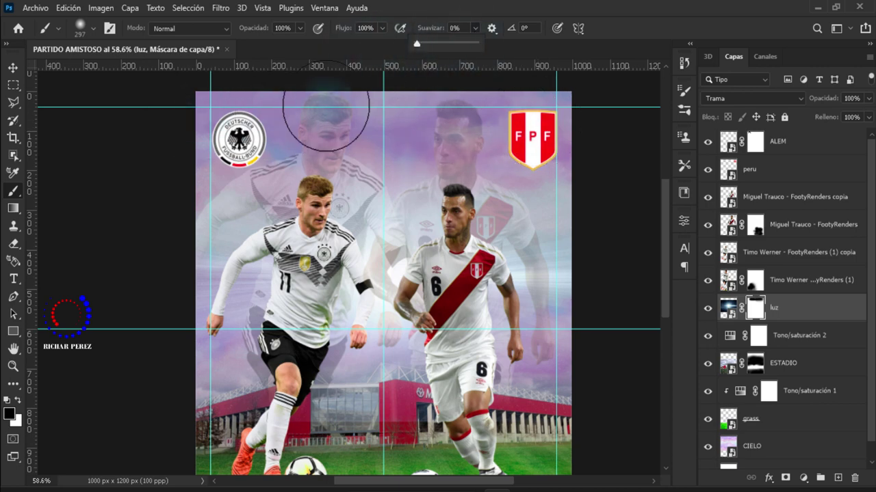
Step: Toggle the luz layer off and on to compare, then switch to the top ALEM layer
{"action": "scroll", "coordinate": [520, 178], "scroll_direction": "down", "scroll_amount": 5}
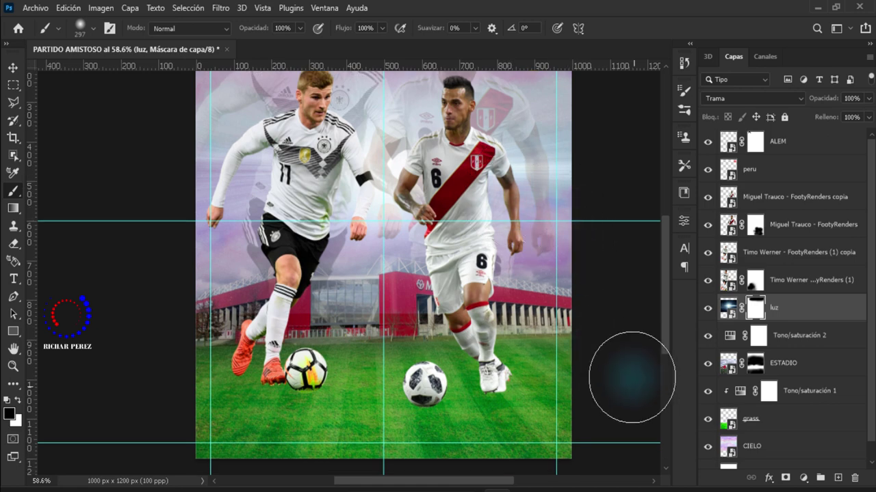
{"action": "left_click", "coordinate": [708, 310]}
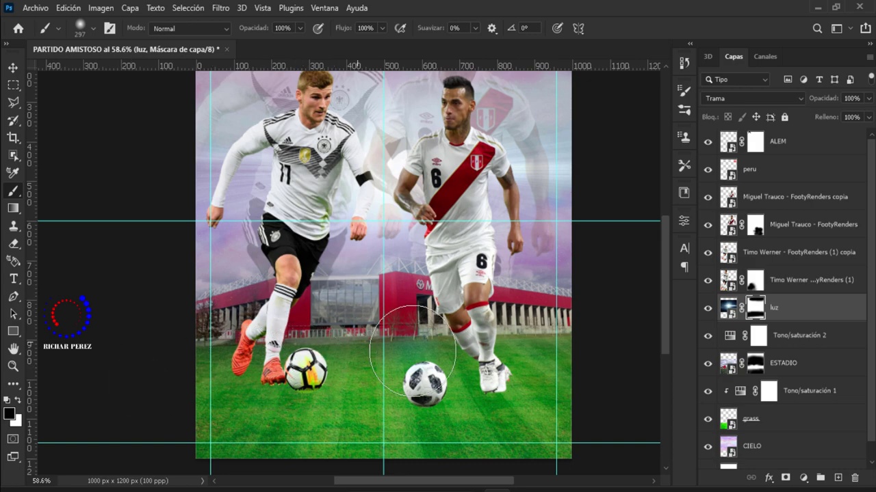
{"action": "scroll", "coordinate": [328, 369], "scroll_direction": "down", "scroll_amount": 2}
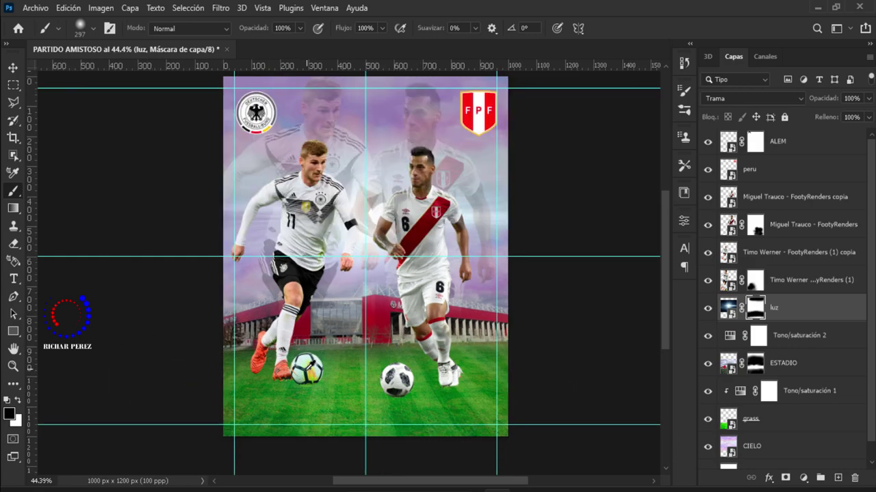
{"action": "scroll", "coordinate": [305, 354], "scroll_direction": "up", "scroll_amount": 1}
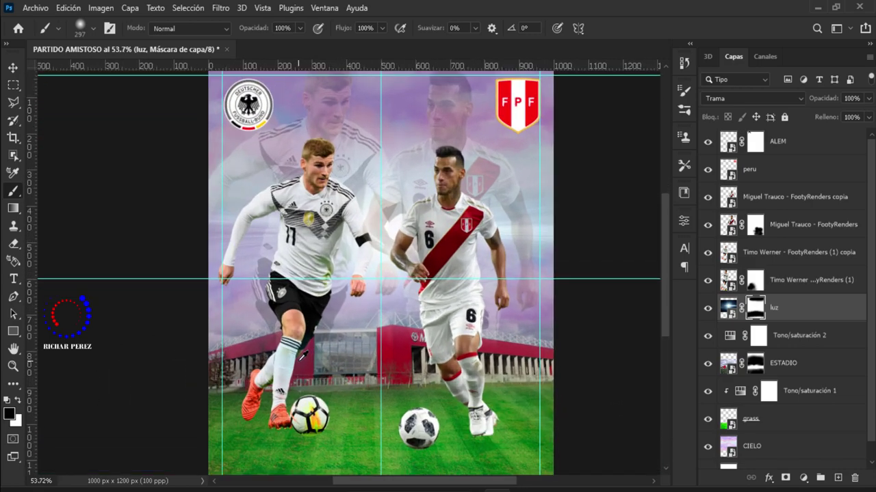
{"action": "key", "text": "alt+period"}
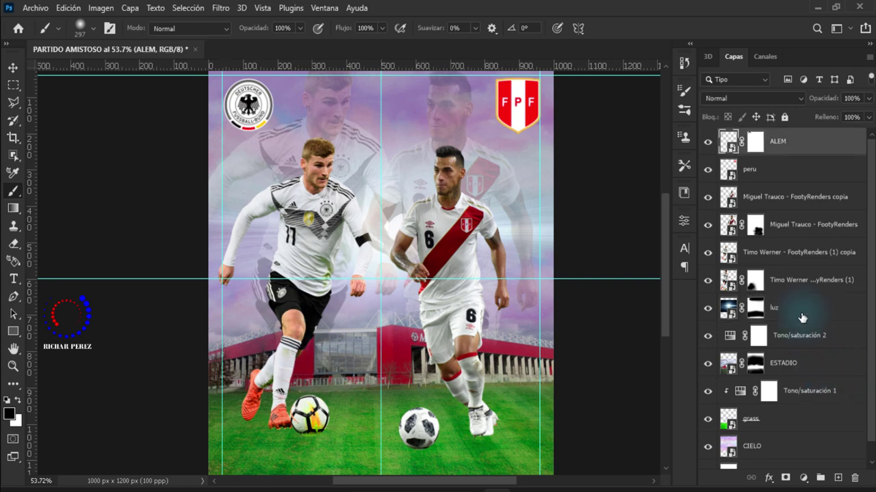
Step: Place the fire image 02010032 as an embedded layer, shifted slightly lower on the poster
{"action": "left_click", "coordinate": [35, 7]}
{"action": "left_click", "coordinate": [130, 298]}
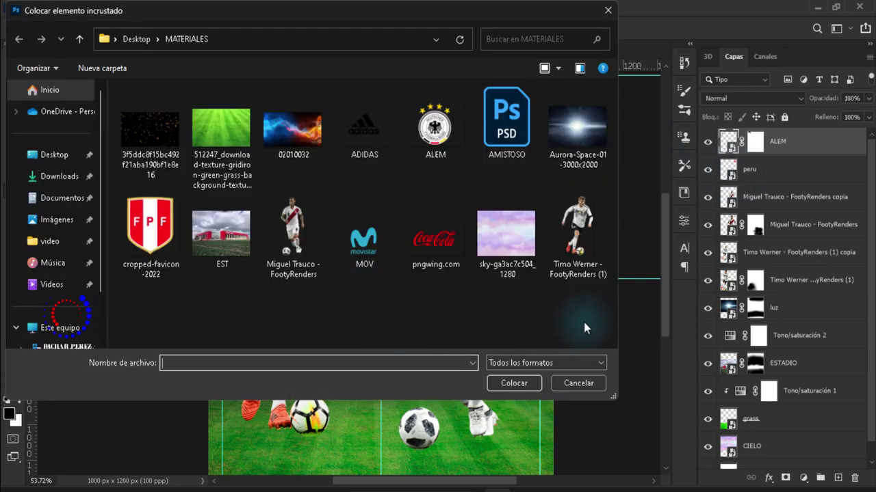
{"action": "left_click", "coordinate": [289, 130]}
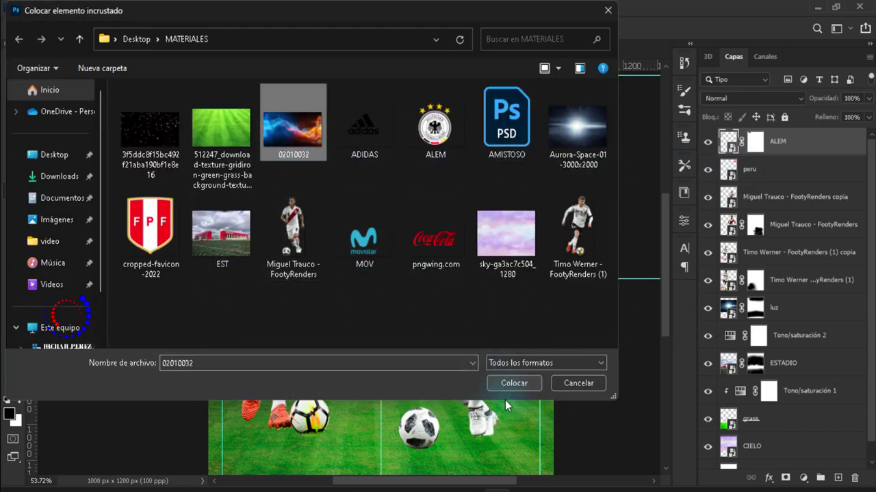
{"action": "left_click", "coordinate": [514, 384]}
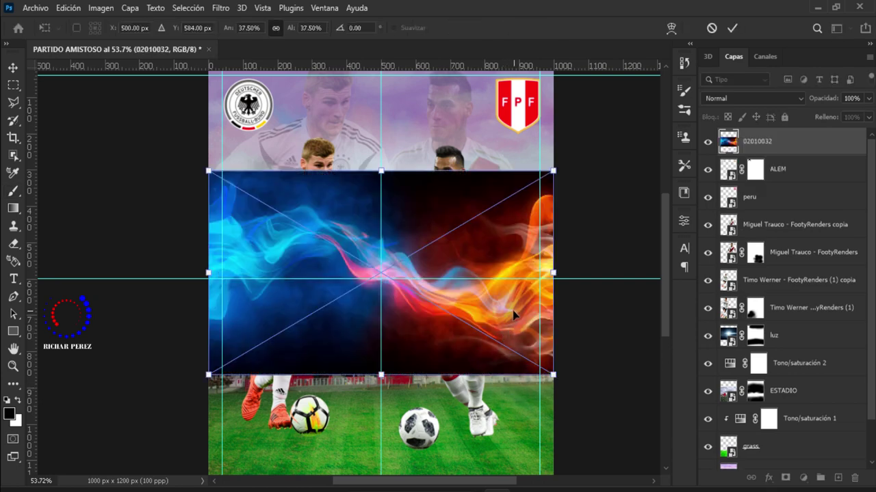
{"action": "left_click_drag", "start_coordinate": [501, 308], "coordinate": [503, 321]}
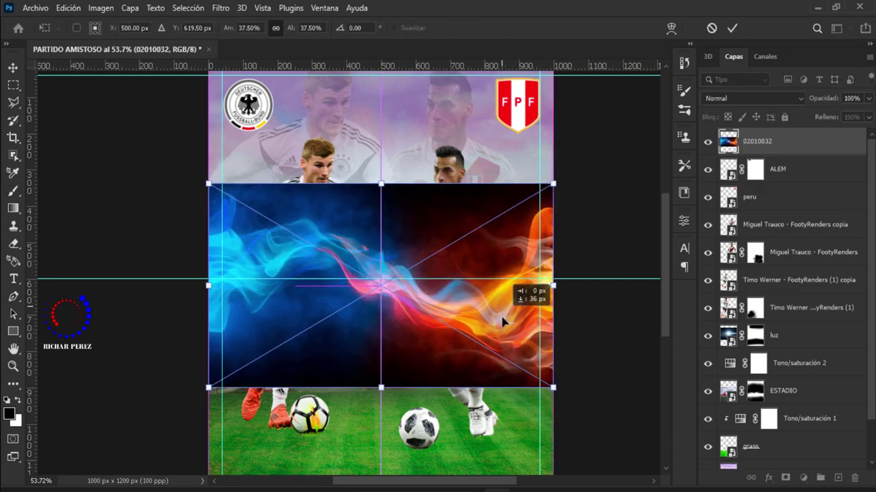
{"action": "key", "text": "Return"}
{"action": "key", "text": "b"}
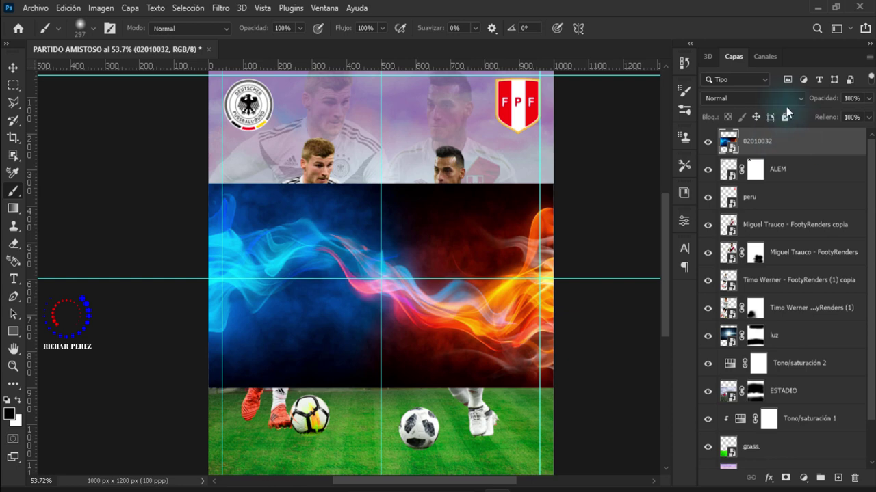
Step: Blend the fire layer in Trama mode at 67% opacity
{"action": "left_click", "coordinate": [733, 98]}
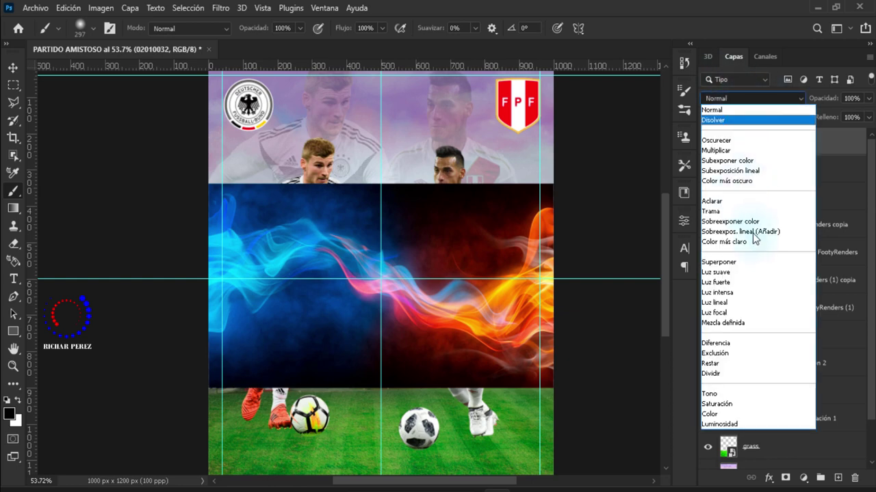
{"action": "left_click", "coordinate": [756, 211]}
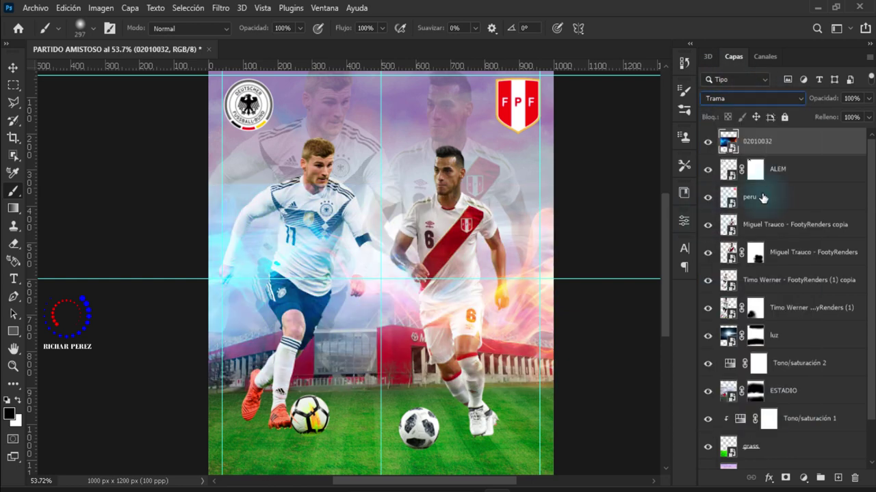
{"action": "left_click", "coordinate": [851, 98]}
{"action": "type", "text": "6"}
{"action": "type", "text": "7"}
{"action": "key", "text": "Return"}
{"action": "type", "text": "fuego"}
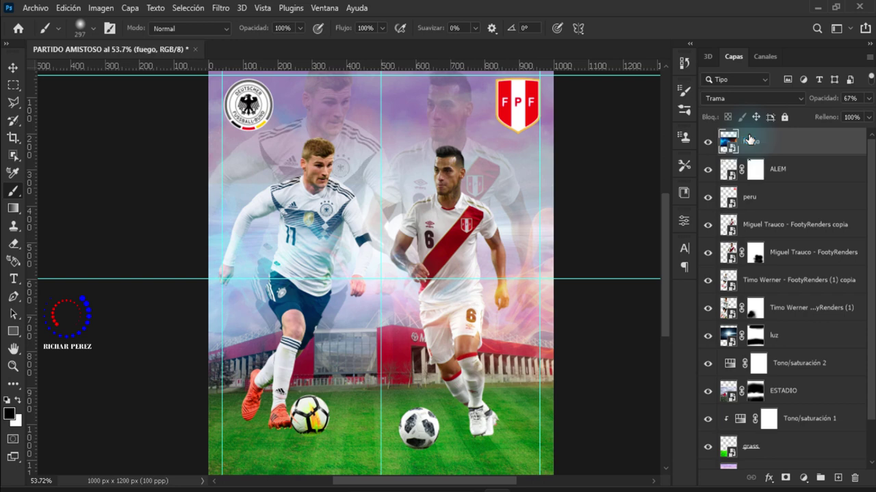
Step: Confirm the fire layer's name as fuego and add a layer mask
{"action": "key", "text": "Return"}
{"action": "left_click", "coordinate": [785, 479]}
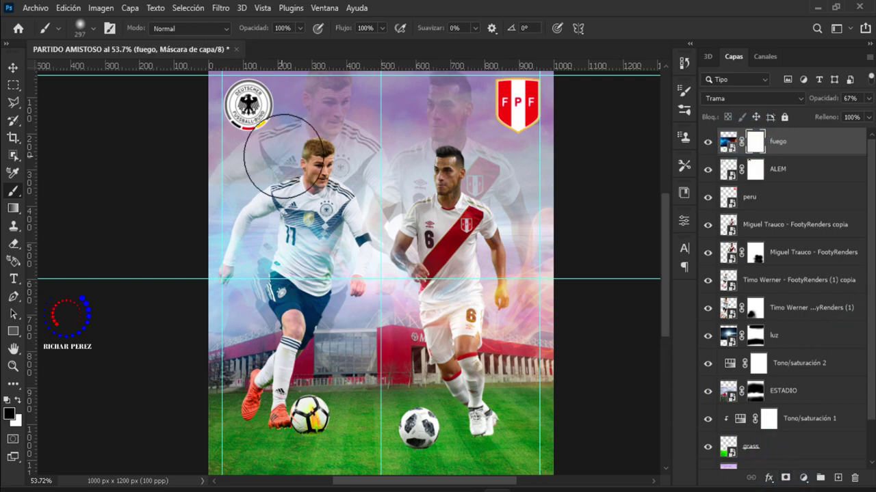
{"action": "left_click", "coordinate": [708, 143]}
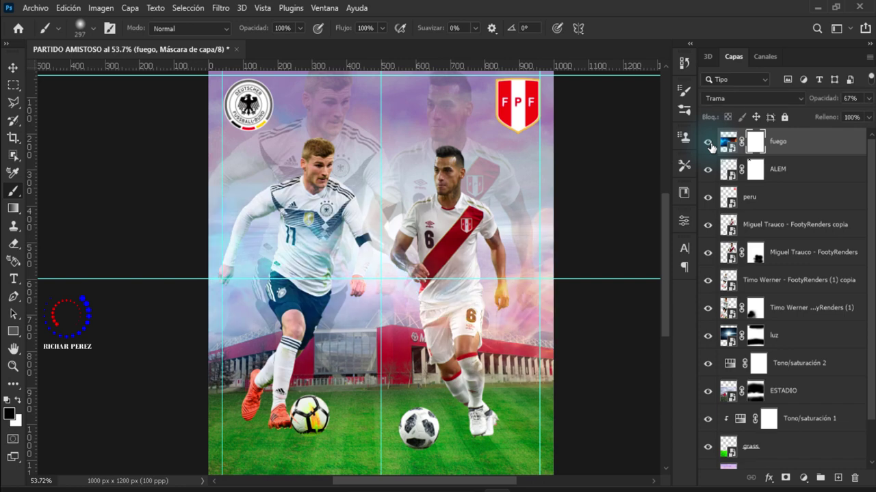
{"action": "key", "text": "ctrl+t"}
{"action": "key", "text": "Escape"}
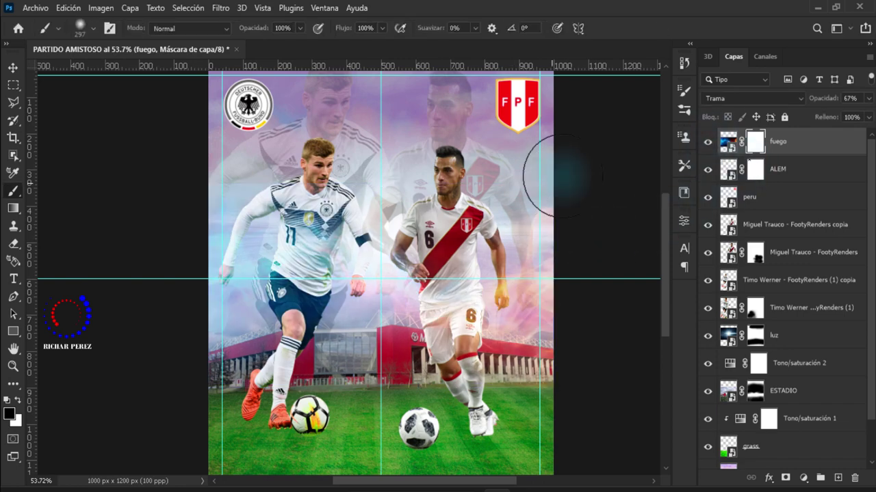
Step: Paint the fire out along the poster top and the grass near the balls, then select ALEM
{"action": "left_click_drag", "start_coordinate": [405, 163], "coordinate": [220, 147]}
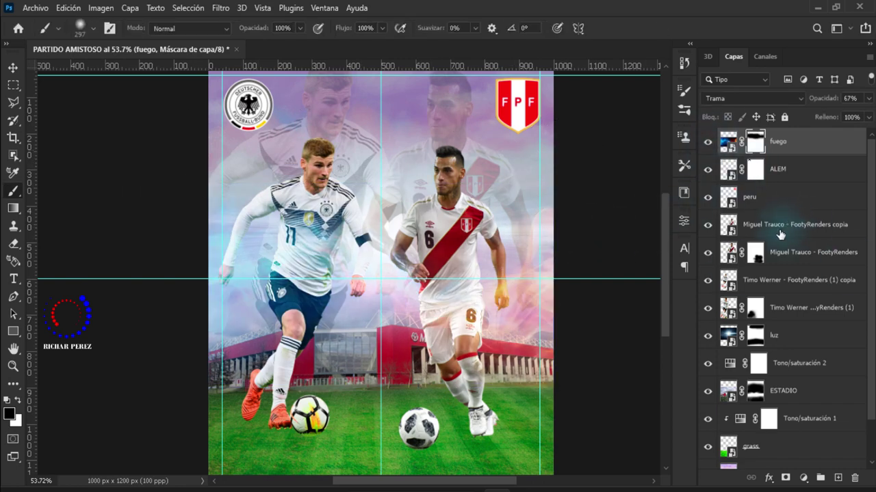
{"action": "key", "text": "ctrl+t"}
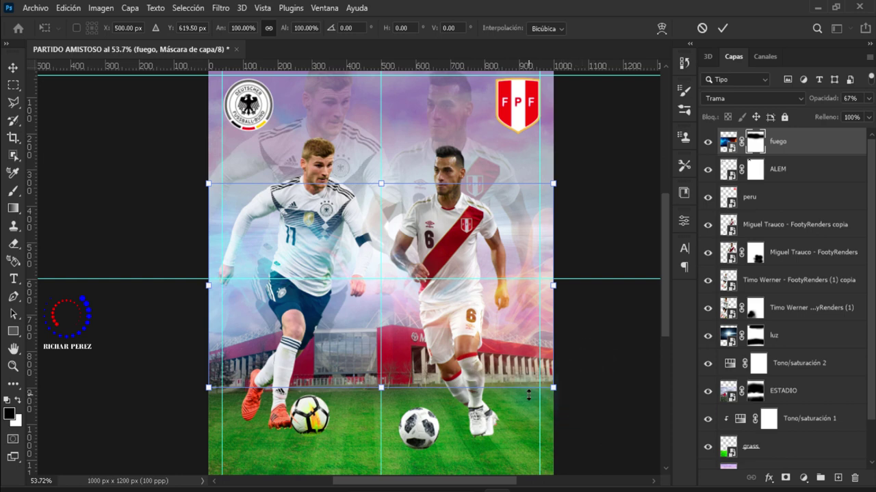
{"action": "key", "text": "Escape"}
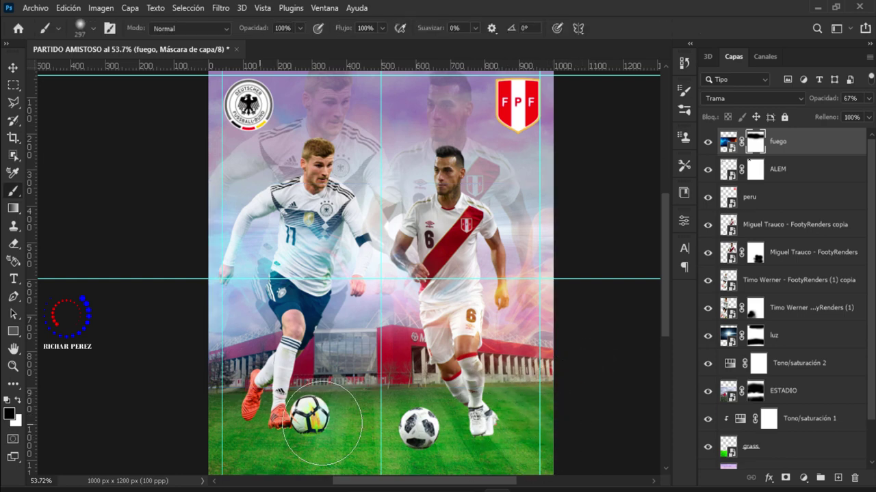
{"action": "left_click_drag", "start_coordinate": [321, 423], "coordinate": [585, 420]}
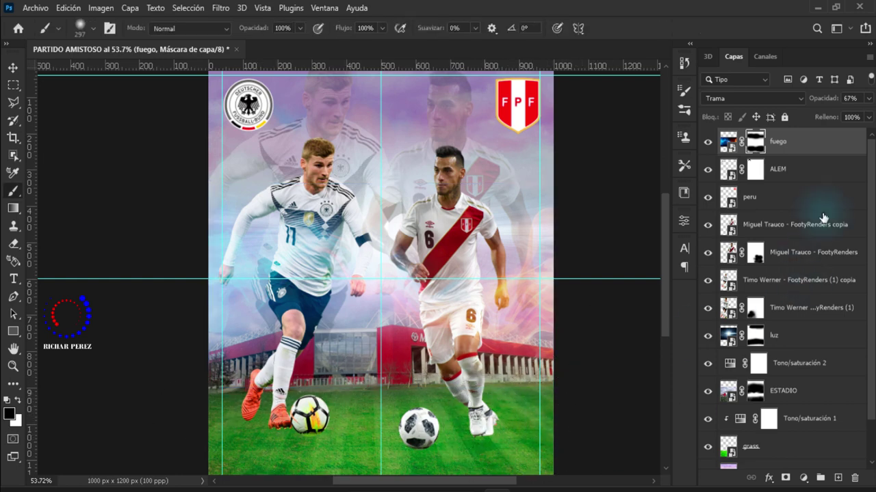
{"action": "left_click", "coordinate": [790, 171]}
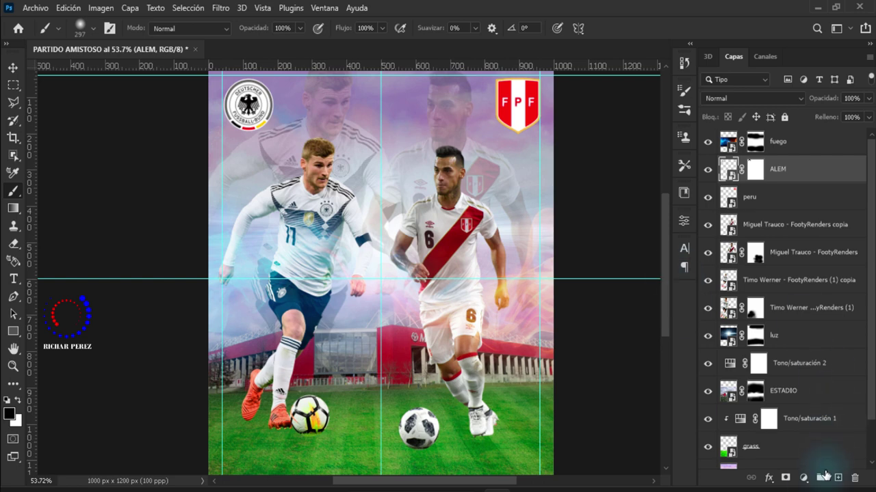
Step: Add a gradient fill layer from the Básicos preset with a #4c9062 green left stop
{"action": "left_click", "coordinate": [803, 478]}
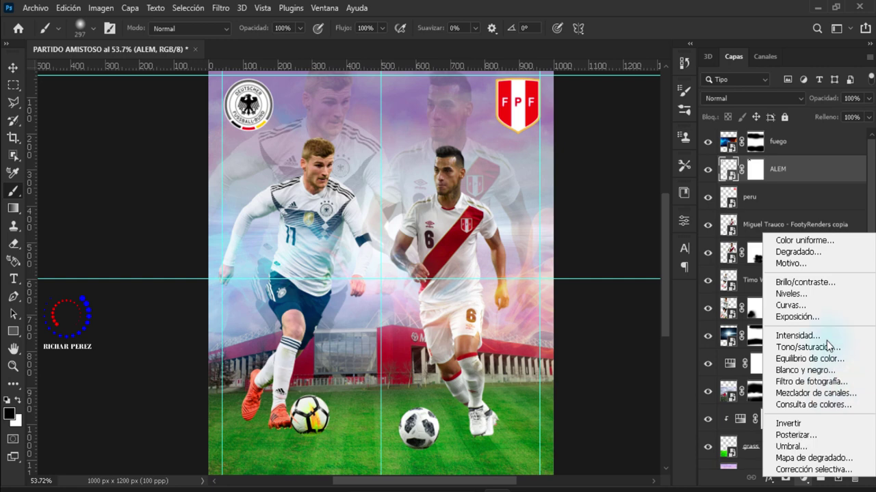
{"action": "left_click", "coordinate": [821, 251]}
{"action": "left_click", "coordinate": [540, 133]}
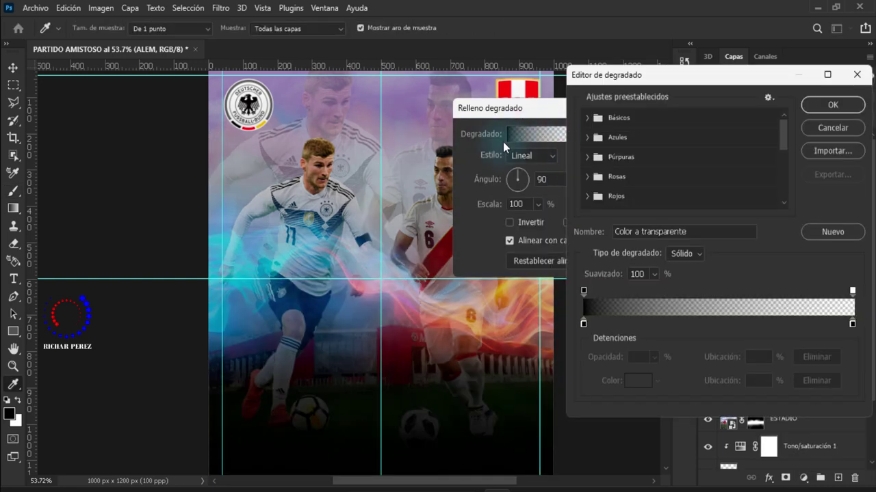
{"action": "left_click", "coordinate": [589, 121]}
{"action": "left_click", "coordinate": [603, 140]}
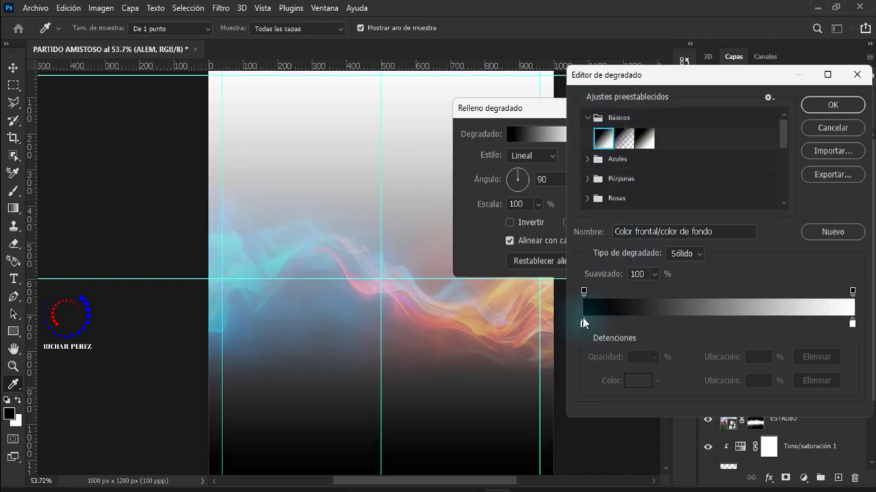
{"action": "left_click", "coordinate": [584, 323]}
{"action": "left_click", "coordinate": [636, 381]}
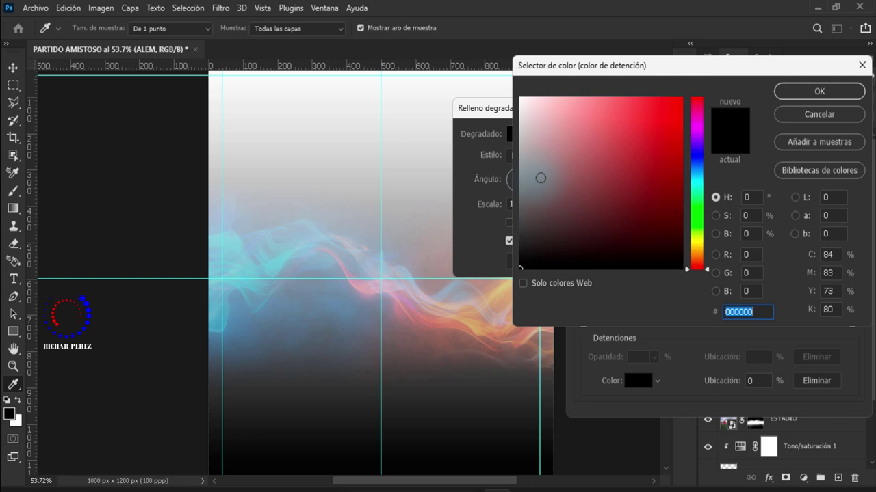
{"action": "type", "text": "4c"}
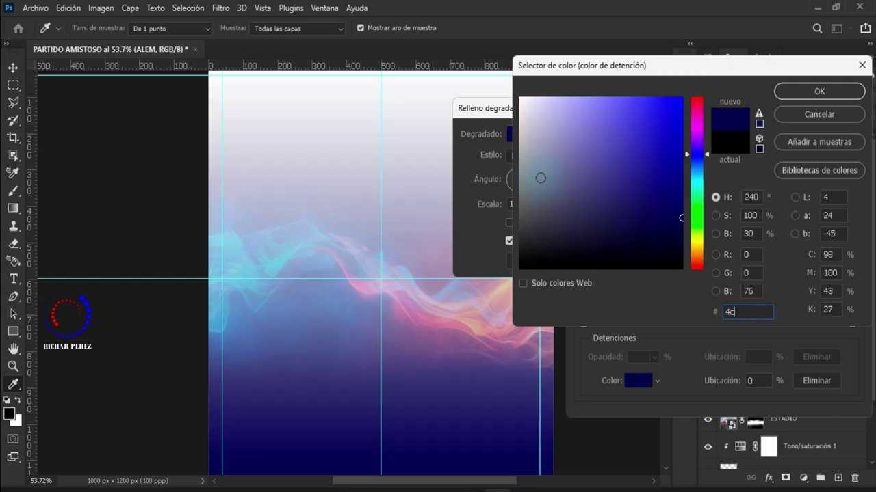
{"action": "type", "text": "9062"}
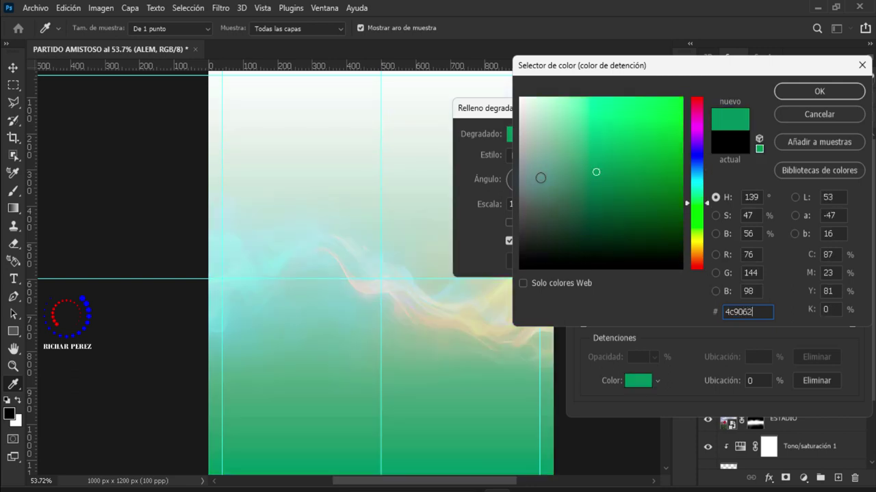
{"action": "left_click", "coordinate": [819, 91]}
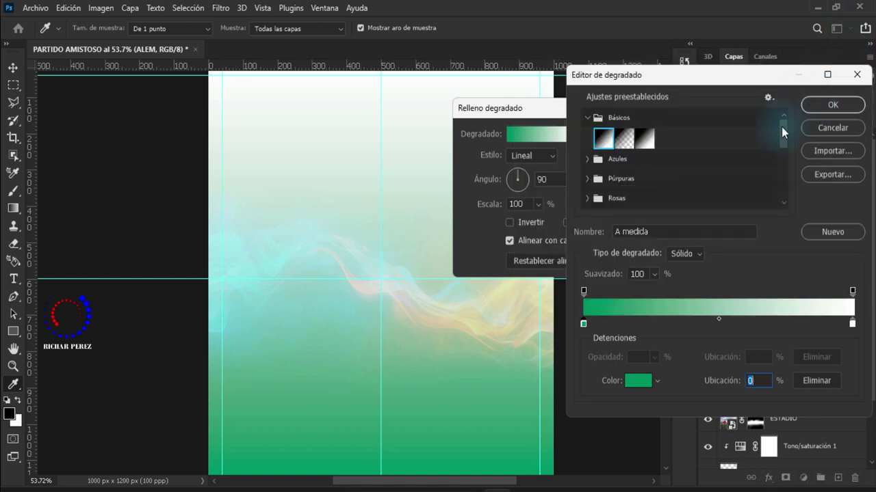
Step: Give the gradient a pale yellow #ecdea2 right stop and a 90° angle, then apply it
{"action": "left_click", "coordinate": [852, 324]}
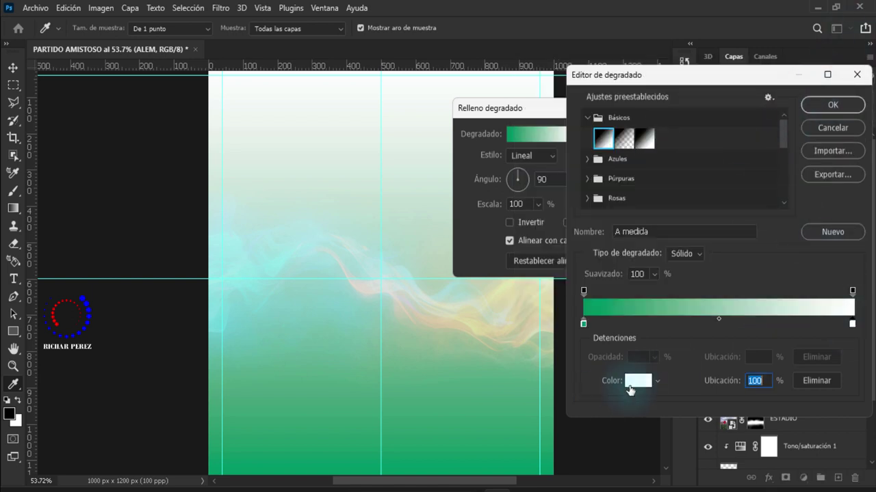
{"action": "left_click", "coordinate": [633, 381]}
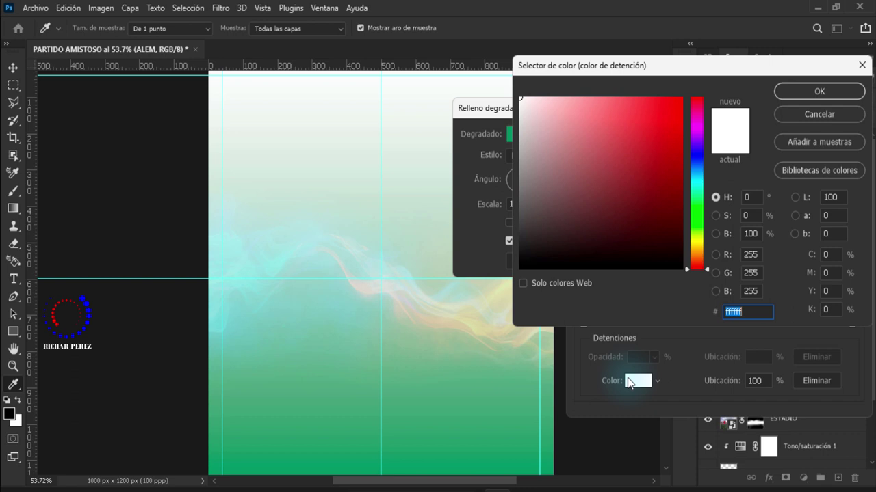
{"action": "type", "text": "ecde"}
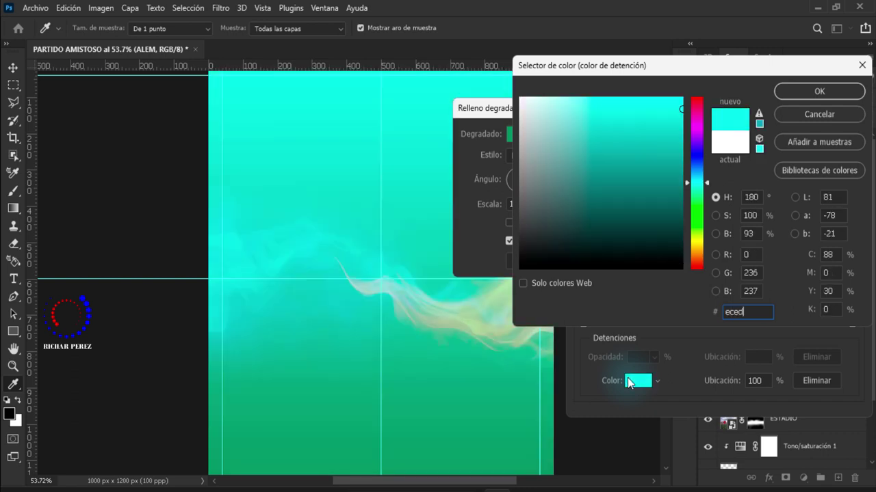
{"action": "type", "text": "a2"}
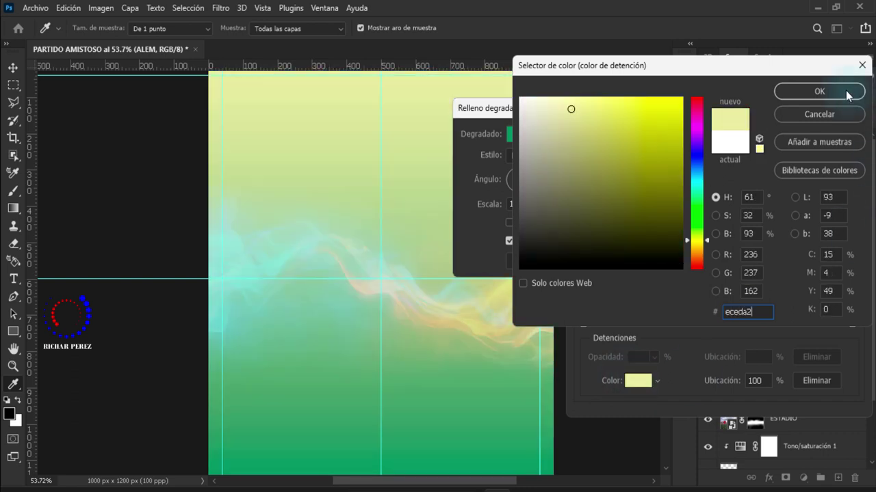
{"action": "left_click", "coordinate": [848, 95]}
{"action": "left_click", "coordinate": [828, 103]}
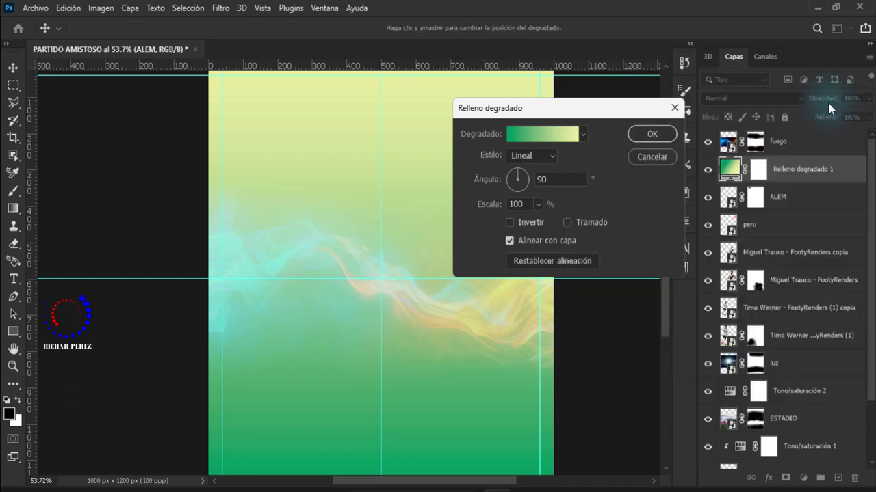
{"action": "left_click", "coordinate": [526, 162]}
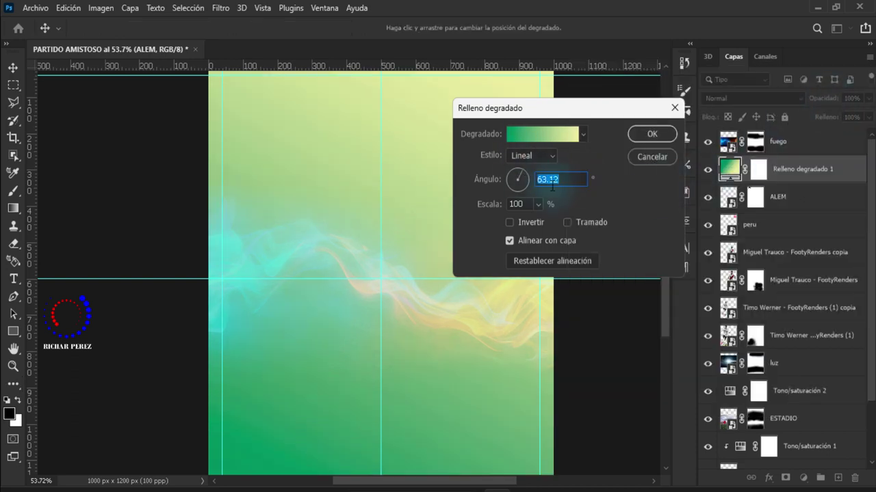
{"action": "type", "text": "0"}
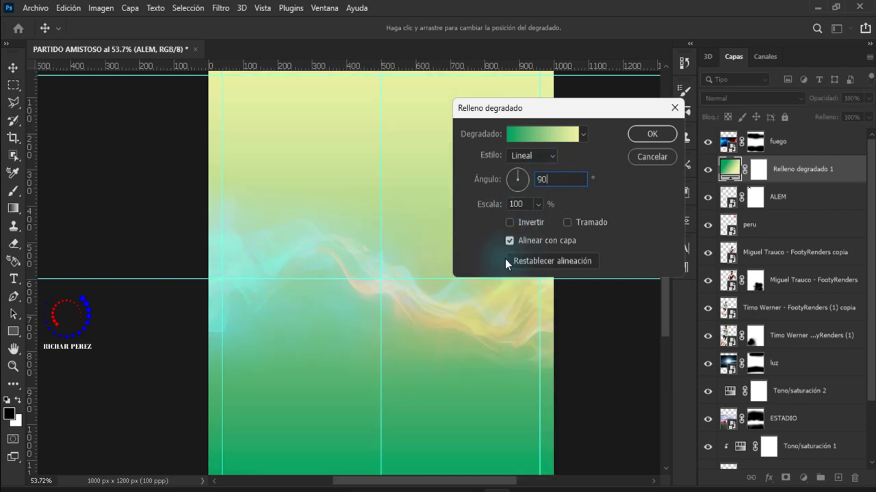
{"action": "left_click", "coordinate": [637, 136]}
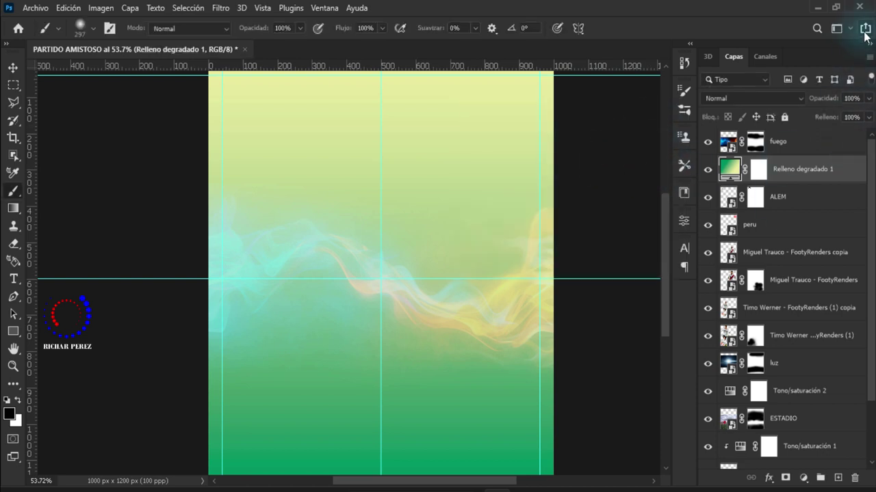
Step: Blend the gradient fill layer in Luz suave at 64% opacity
{"action": "left_click", "coordinate": [713, 100]}
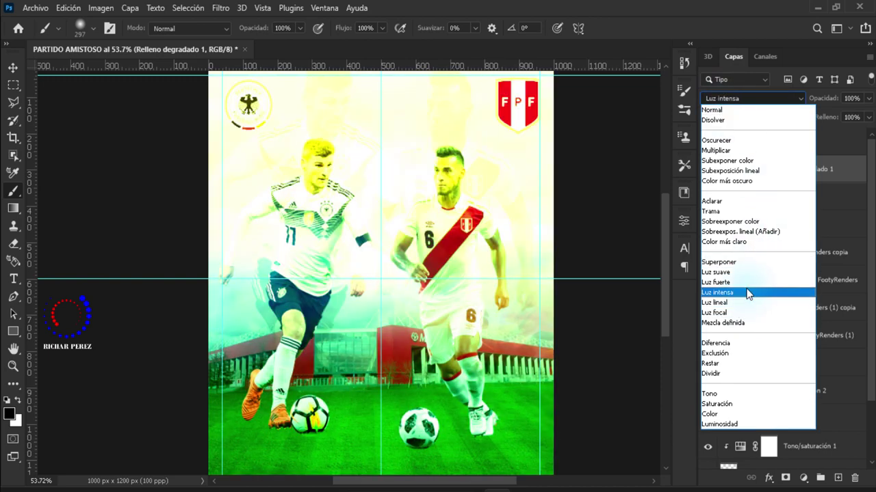
{"action": "left_click", "coordinate": [727, 273]}
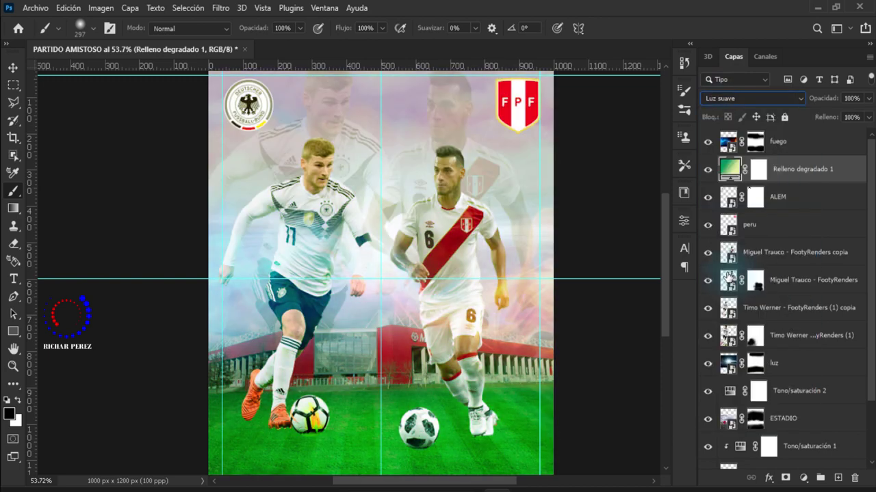
{"action": "left_click", "coordinate": [861, 98]}
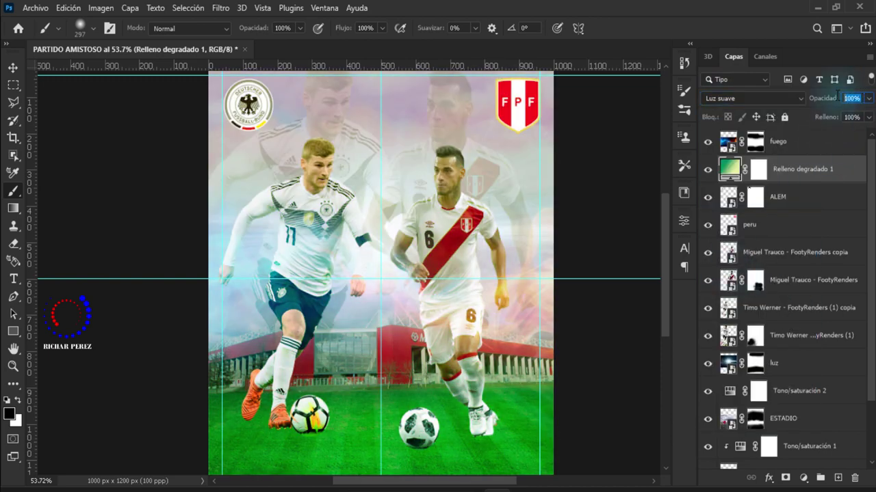
{"action": "left_click_drag", "start_coordinate": [836, 95], "coordinate": [811, 96]}
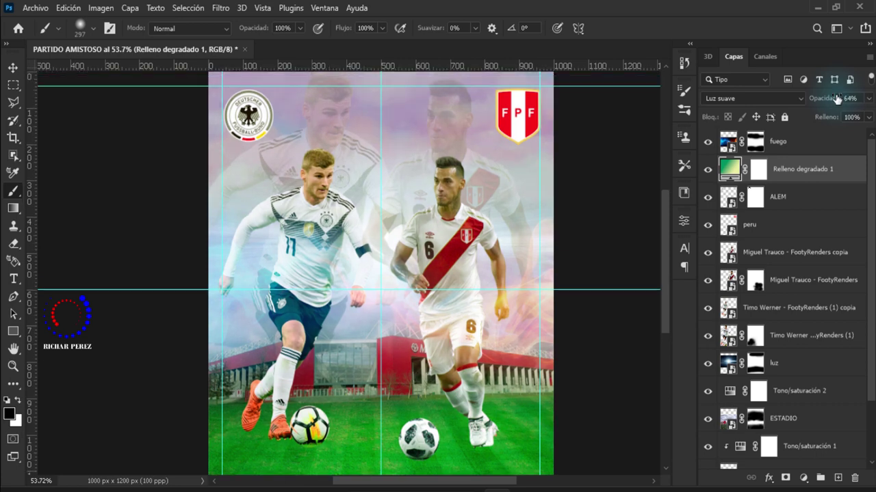
{"action": "scroll", "coordinate": [398, 306], "scroll_direction": "down", "scroll_amount": 2}
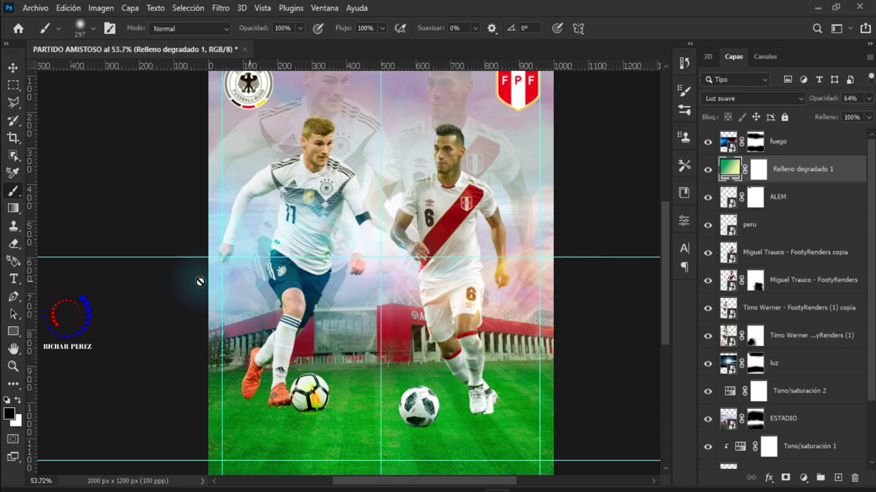
Step: Add a Curves layer clipped to the German player's copy, dragging the white point to input 128
{"action": "left_click", "coordinate": [797, 253]}
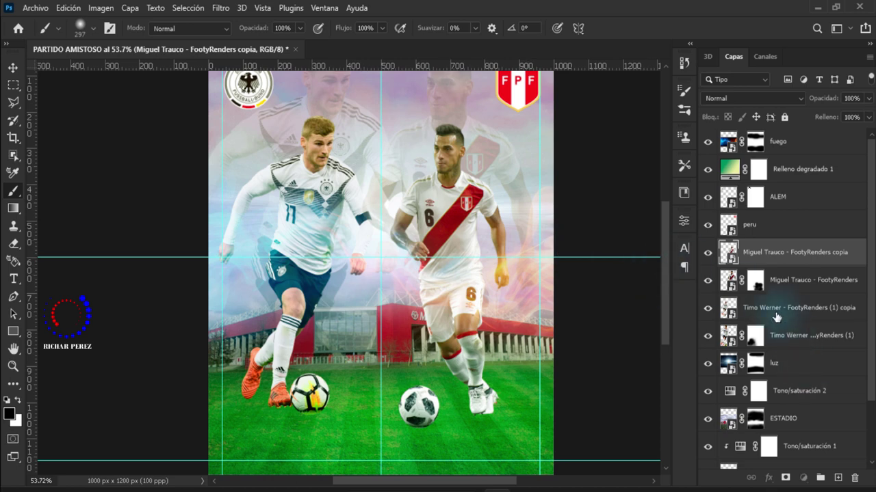
{"action": "left_click", "coordinate": [777, 311]}
{"action": "left_click", "coordinate": [708, 308]}
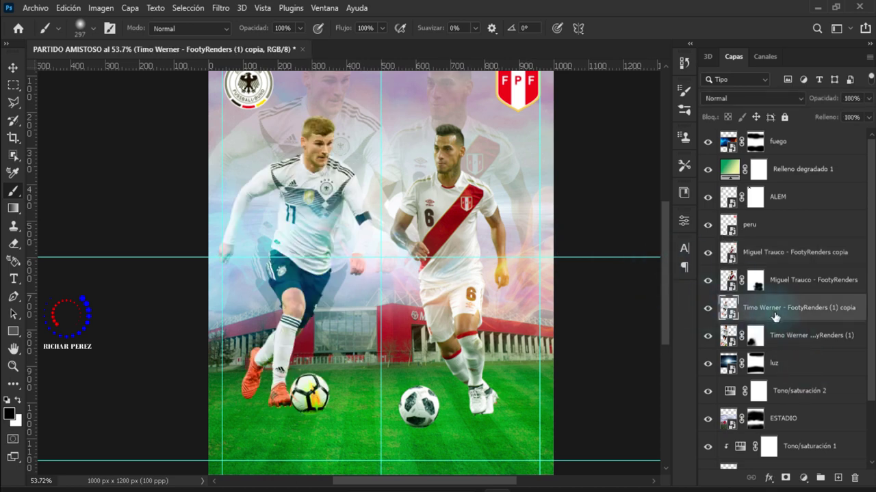
{"action": "left_click", "coordinate": [803, 478]}
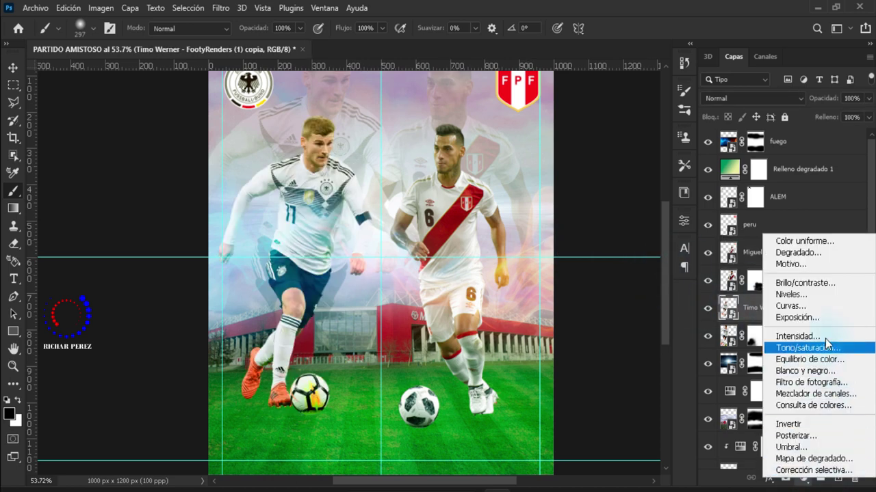
{"action": "left_click", "coordinate": [827, 307]}
{"action": "left_click", "coordinate": [580, 467]}
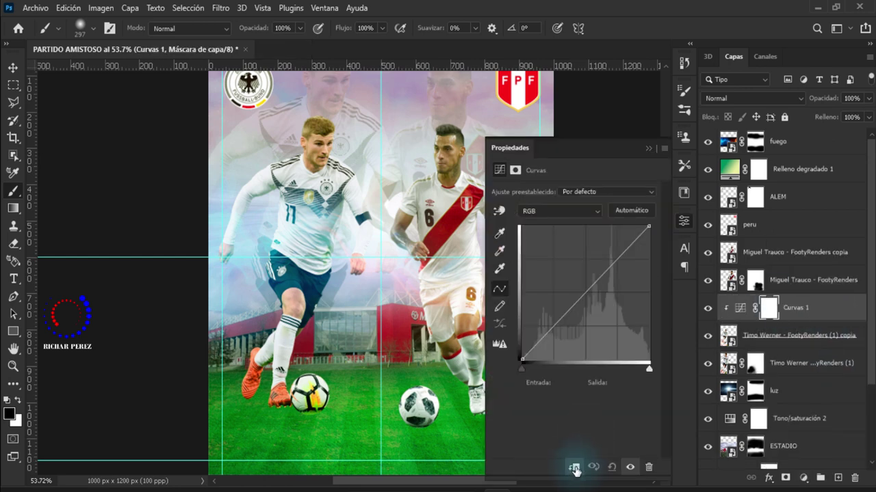
{"action": "left_click_drag", "start_coordinate": [646, 228], "coordinate": [584, 227]}
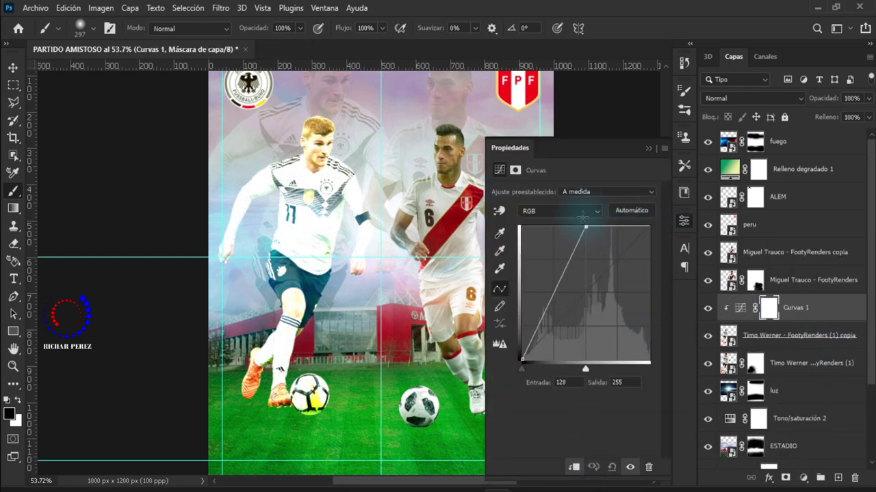
{"action": "left_click", "coordinate": [647, 149]}
{"action": "scroll", "coordinate": [281, 309], "scroll_direction": "up", "scroll_amount": 2}
{"action": "scroll", "coordinate": [294, 274], "scroll_direction": "up", "scroll_amount": 1}
{"action": "scroll", "coordinate": [301, 270], "scroll_direction": "up", "scroll_amount": 1}
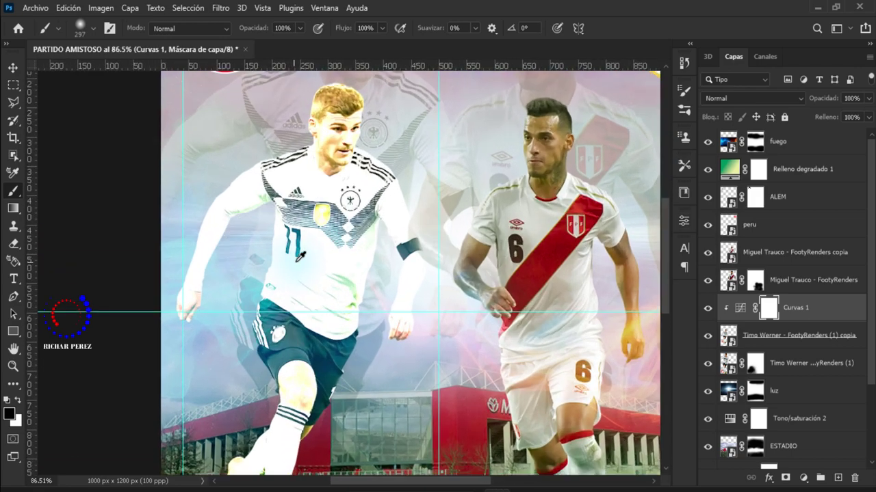
{"action": "scroll", "coordinate": [328, 266], "scroll_direction": "up", "scroll_amount": 1}
{"action": "scroll", "coordinate": [337, 272], "scroll_direction": "up", "scroll_amount": 1}
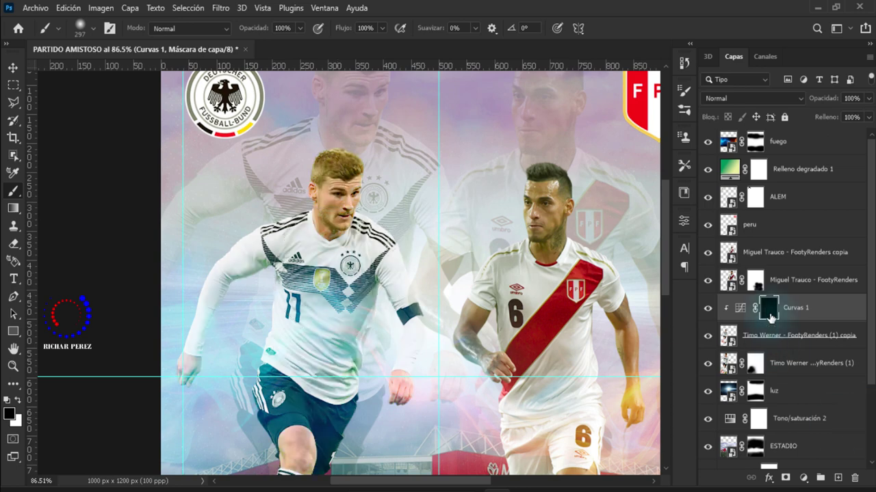
Step: Set the brush to 20% opacity with white as the foreground colour and a smaller size
{"action": "right_click", "coordinate": [371, 274], "text": "alt"}
{"action": "left_click", "coordinate": [297, 29]}
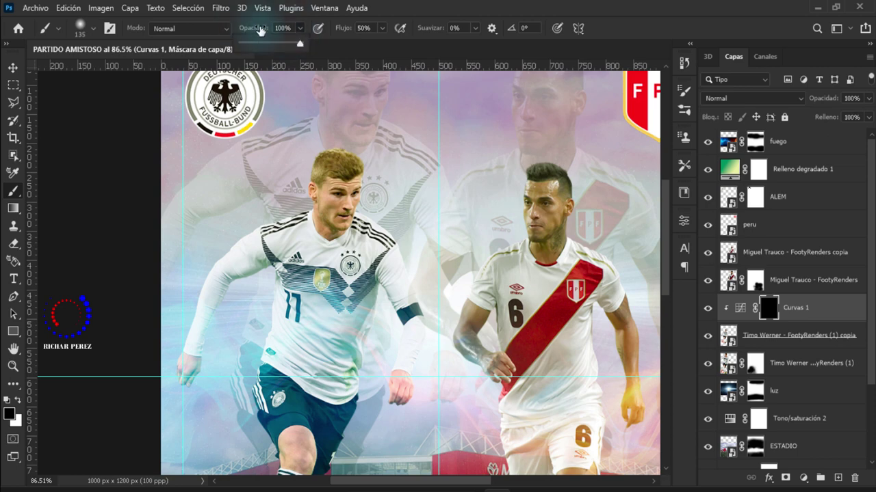
{"action": "left_click", "coordinate": [248, 29]}
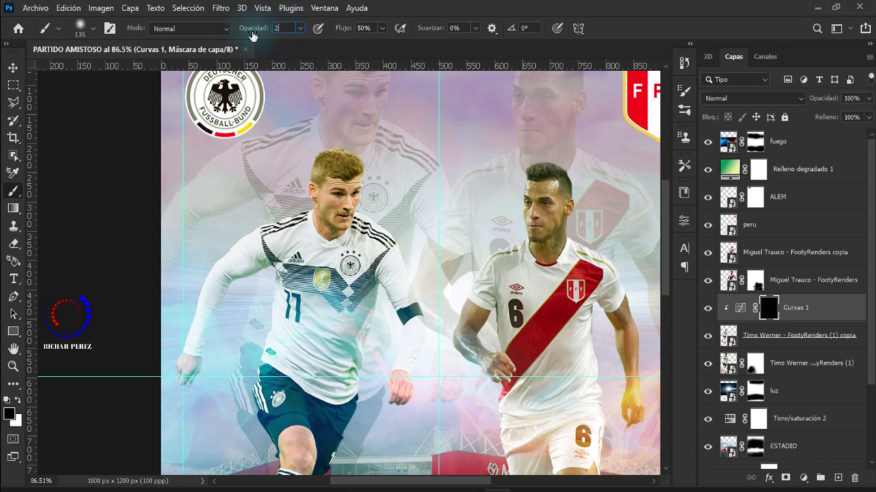
{"action": "left_click", "coordinate": [19, 402]}
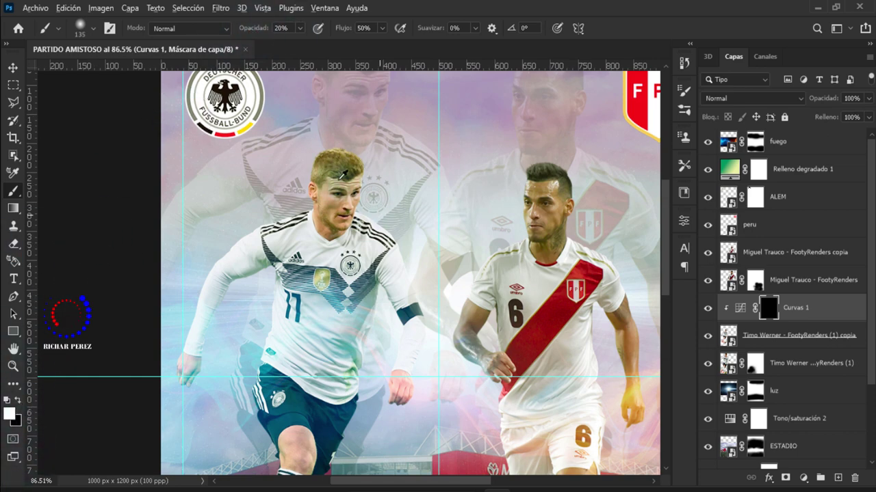
{"action": "scroll", "coordinate": [342, 164], "scroll_direction": "up", "scroll_amount": 2}
{"action": "key", "text": "bracketleft"}
{"action": "key", "text": "bracketleft"}
{"action": "key", "text": "bracketleft"}
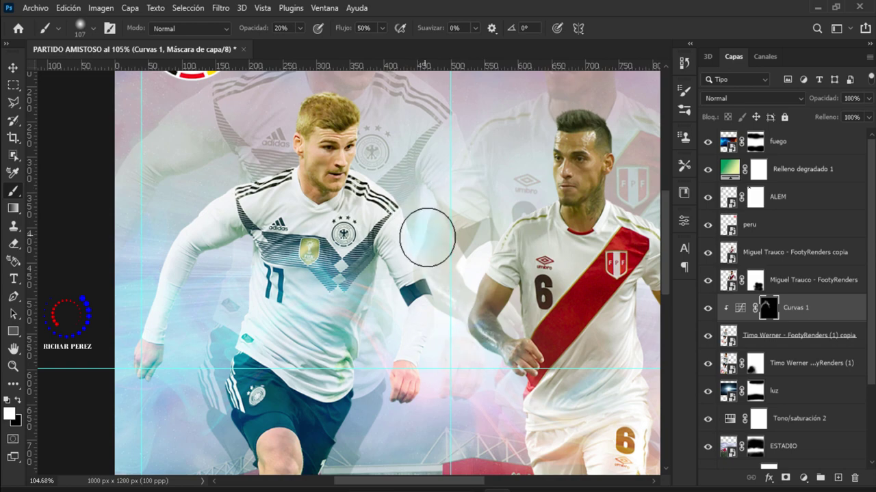
Step: Paint white on the Curvas 1 mask to brighten the German player's chest
{"action": "left_click_drag", "start_coordinate": [359, 270], "coordinate": [371, 264]}
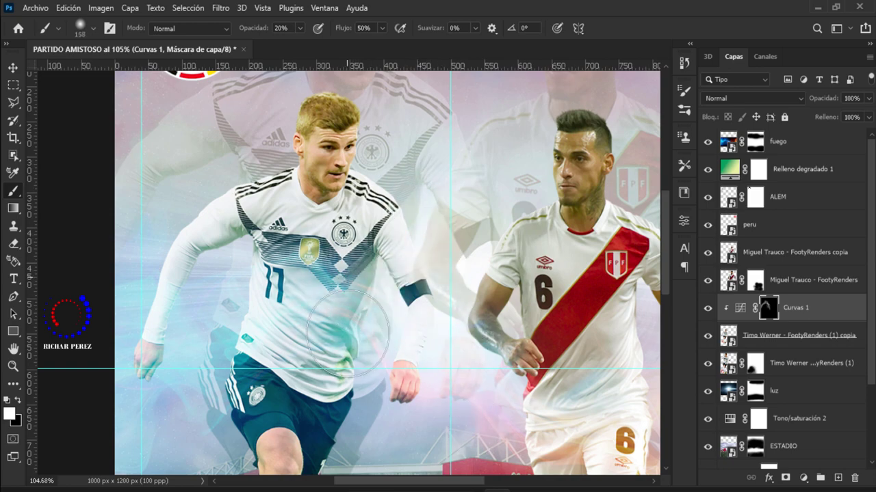
{"action": "scroll", "coordinate": [354, 300], "scroll_direction": "down", "scroll_amount": 5}
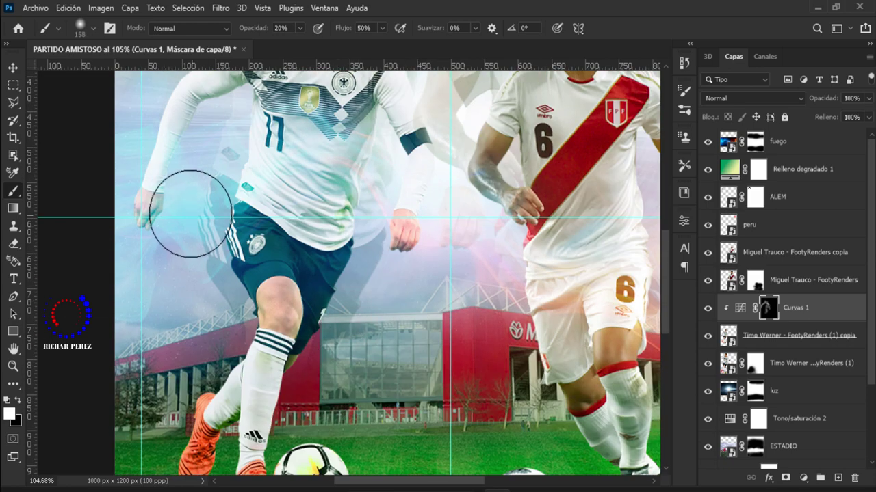
{"action": "scroll", "coordinate": [236, 273], "scroll_direction": "up", "scroll_amount": 2}
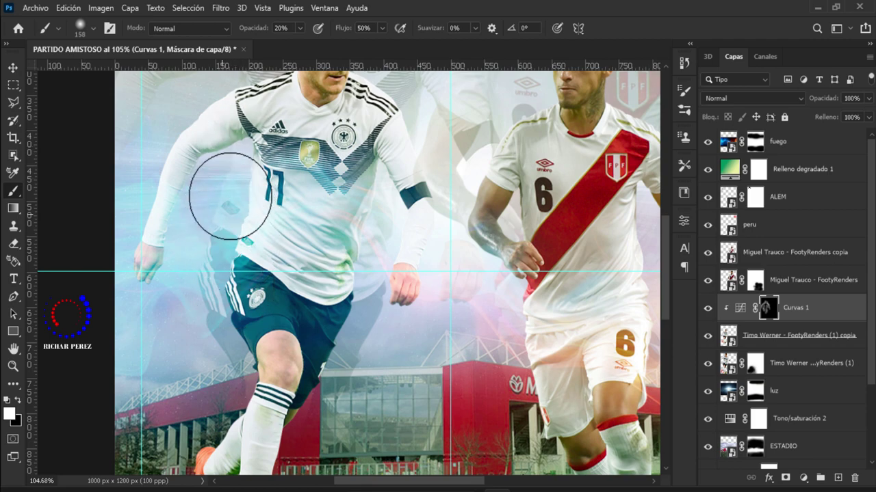
{"action": "scroll", "coordinate": [236, 165], "scroll_direction": "up", "scroll_amount": 3}
{"action": "scroll", "coordinate": [325, 126], "scroll_direction": "up", "scroll_amount": 2}
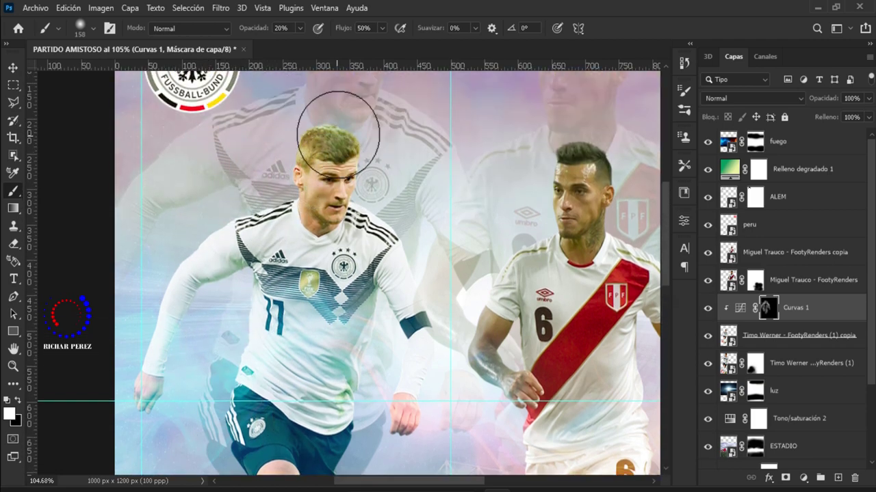
{"action": "scroll", "coordinate": [342, 381], "scroll_direction": "down", "scroll_amount": 2}
{"action": "scroll", "coordinate": [477, 297], "scroll_direction": "down", "scroll_amount": 3}
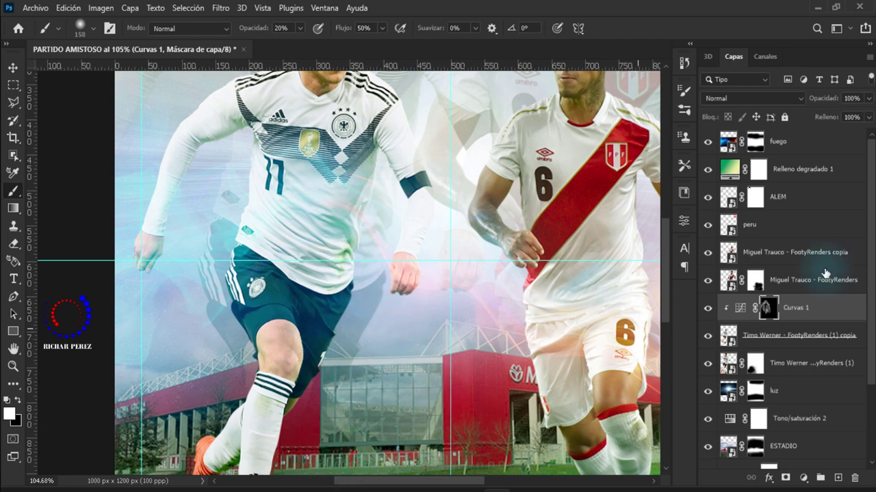
{"action": "scroll", "coordinate": [390, 264], "scroll_direction": "up", "scroll_amount": 2}
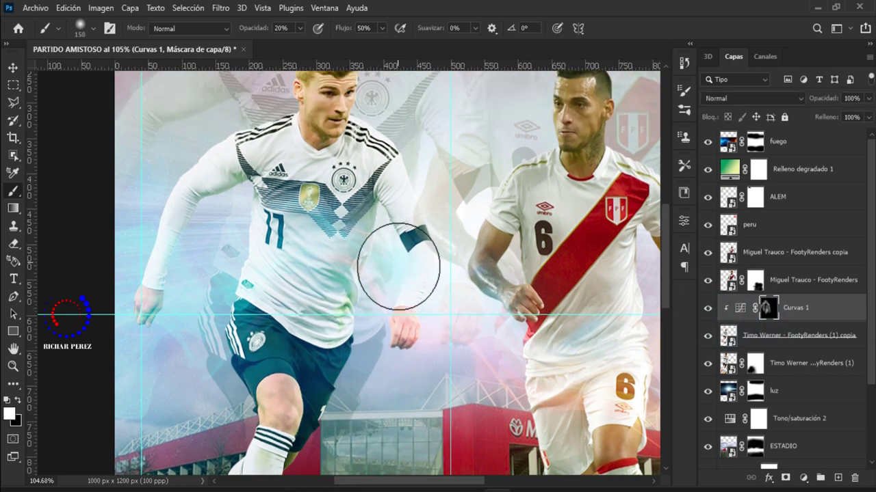
{"action": "scroll", "coordinate": [383, 240], "scroll_direction": "up", "scroll_amount": 1}
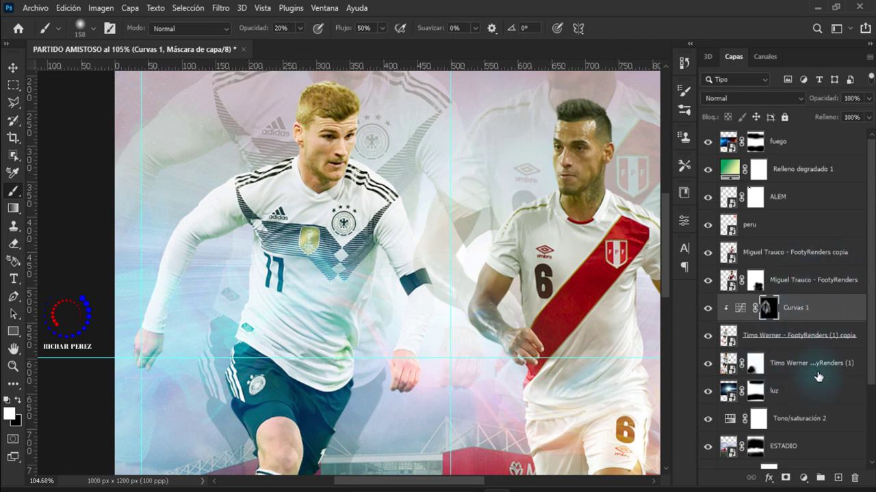
Step: Select the Miguel Trauco copy layer and delete an accidentally added Levels adjustment
{"action": "left_click", "coordinate": [825, 253]}
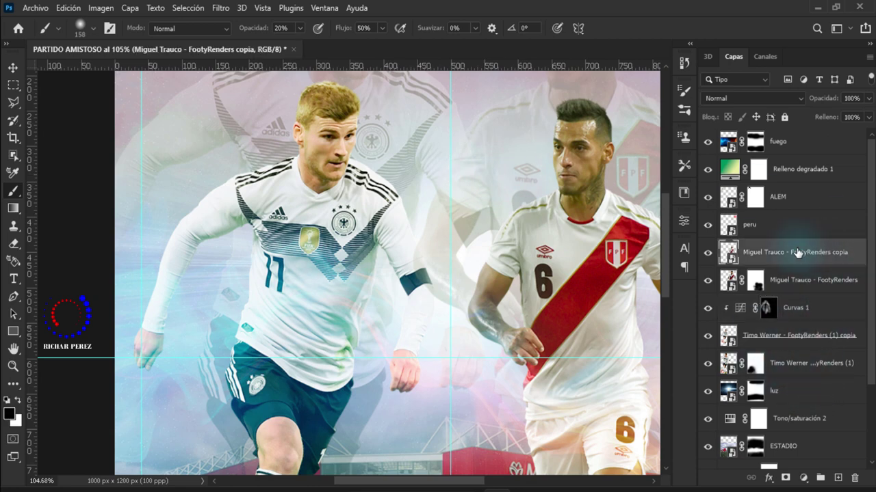
{"action": "left_click", "coordinate": [708, 252]}
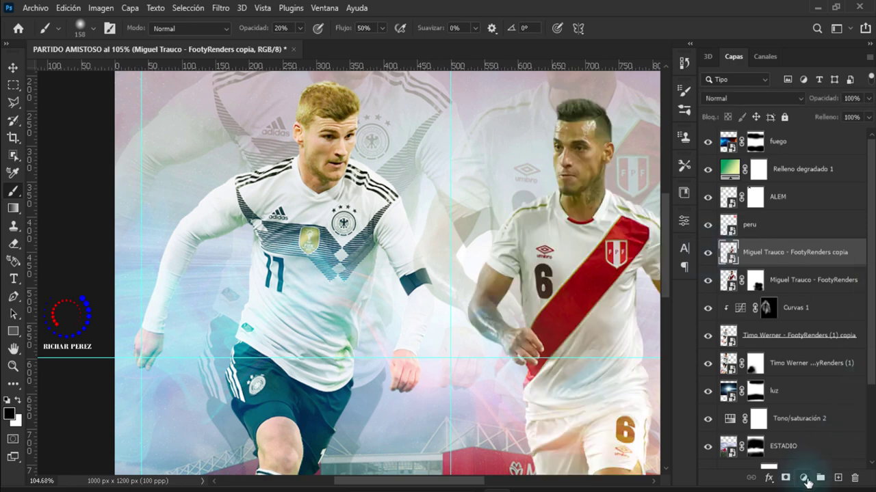
{"action": "left_click", "coordinate": [803, 478]}
{"action": "left_click", "coordinate": [790, 295]}
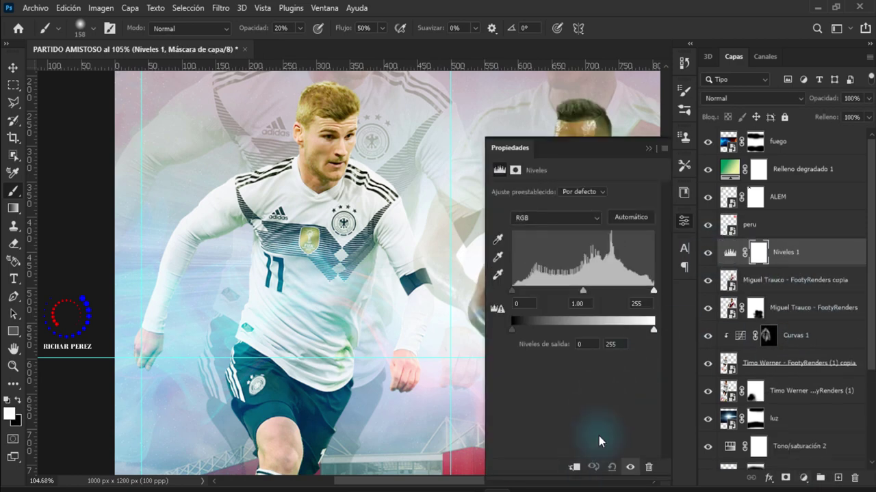
{"action": "left_click", "coordinate": [649, 148]}
{"action": "left_click", "coordinate": [731, 252]}
{"action": "key", "text": "Delete"}
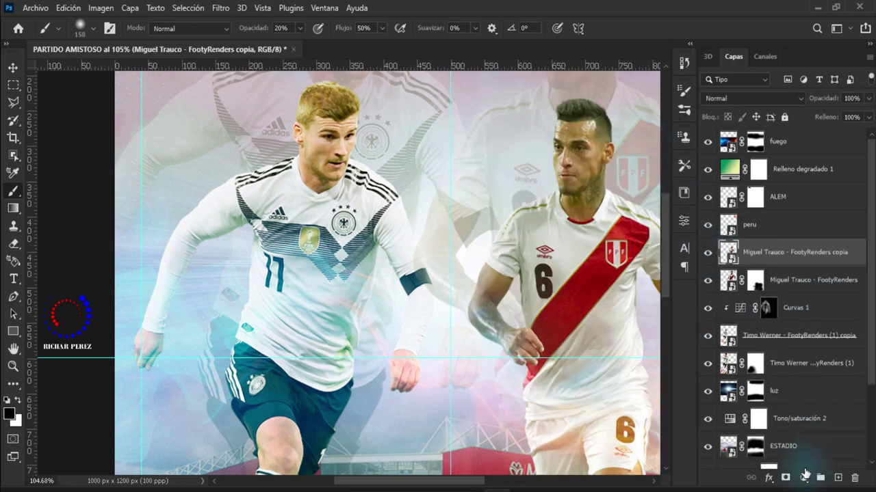
Step: Add a Curves layer clipped to the Peru player, dragging the white point to input 128
{"action": "left_click", "coordinate": [803, 478]}
{"action": "left_click", "coordinate": [790, 302]}
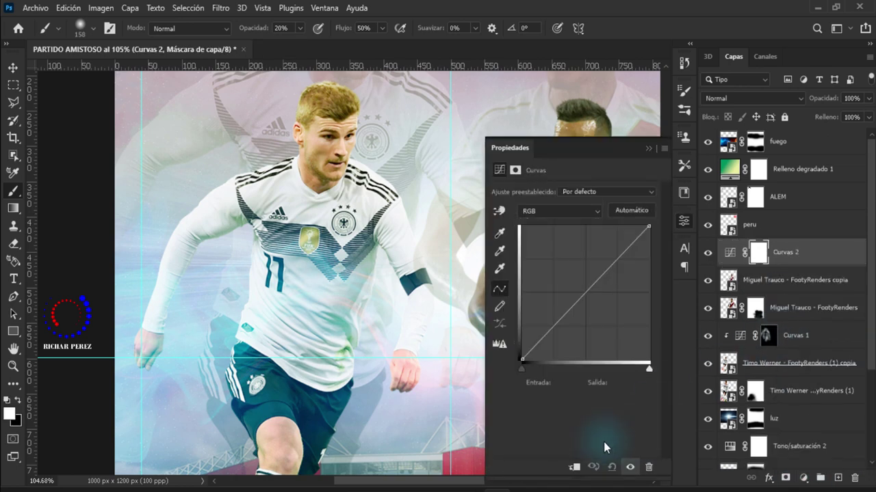
{"action": "left_click", "coordinate": [573, 468]}
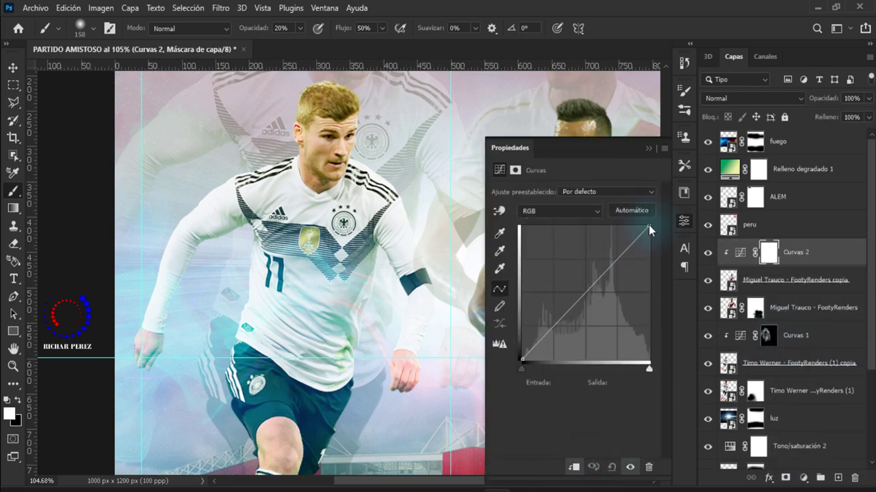
{"action": "left_click_drag", "start_coordinate": [648, 225], "coordinate": [585, 225]}
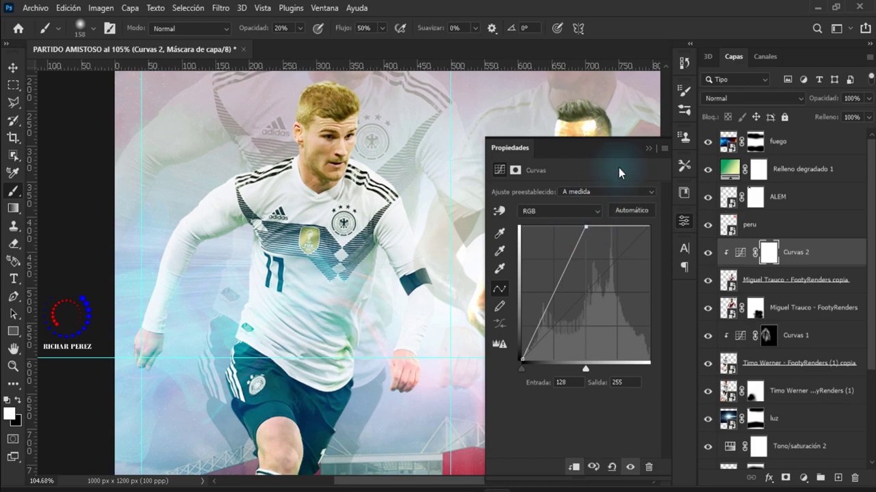
{"action": "left_click", "coordinate": [648, 147]}
{"action": "key", "text": "ctrl+o"}
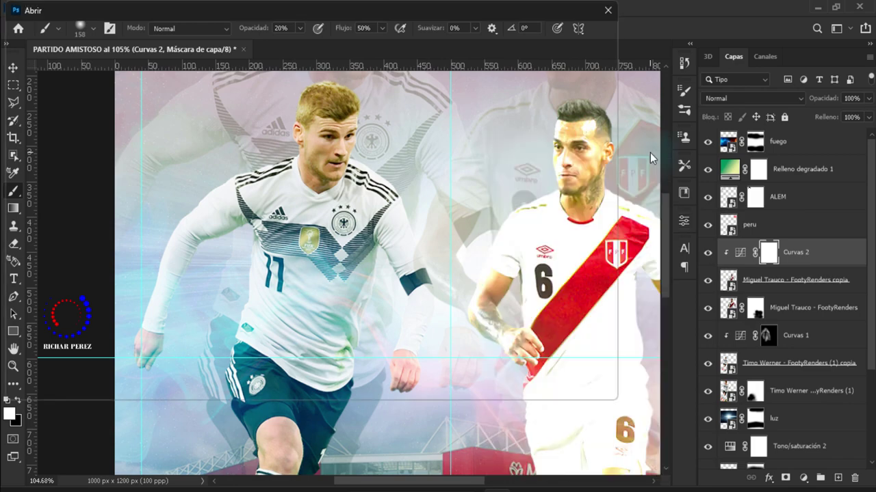
{"action": "left_click", "coordinate": [597, 385]}
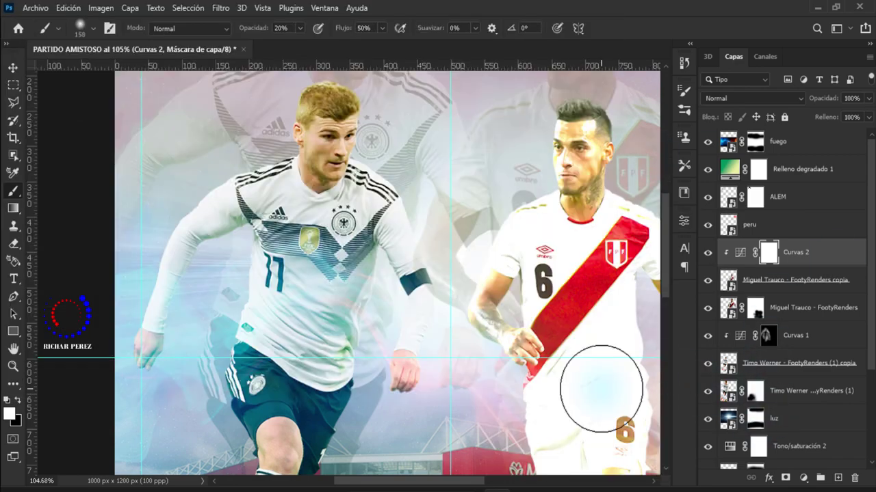
Step: Paint white on the Curvas 2 mask over the Peru player's shorts and arm
{"action": "left_click_drag", "start_coordinate": [600, 344], "coordinate": [487, 347]}
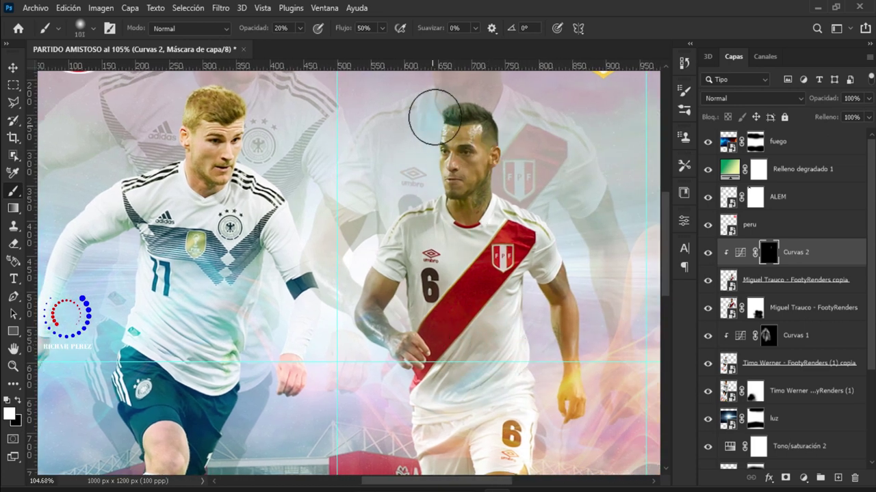
{"action": "mouse_move", "coordinate": [435, 168]}
{"action": "left_mouse_down"}
{"action": "mouse_move", "coordinate": [336, 305]}
{"action": "mouse_move", "coordinate": [401, 387]}
{"action": "left_mouse_up"}
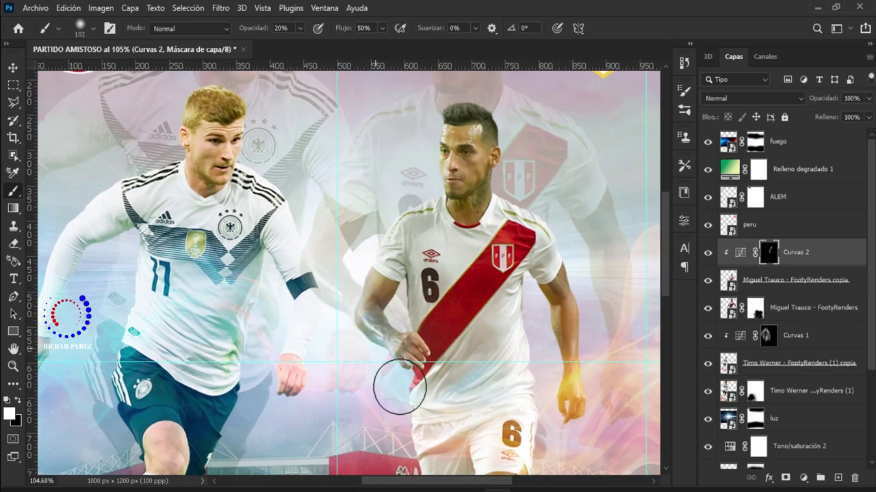
{"action": "scroll", "coordinate": [399, 342], "scroll_direction": "down", "scroll_amount": 3}
{"action": "left_click_drag", "start_coordinate": [403, 338], "coordinate": [444, 338]}
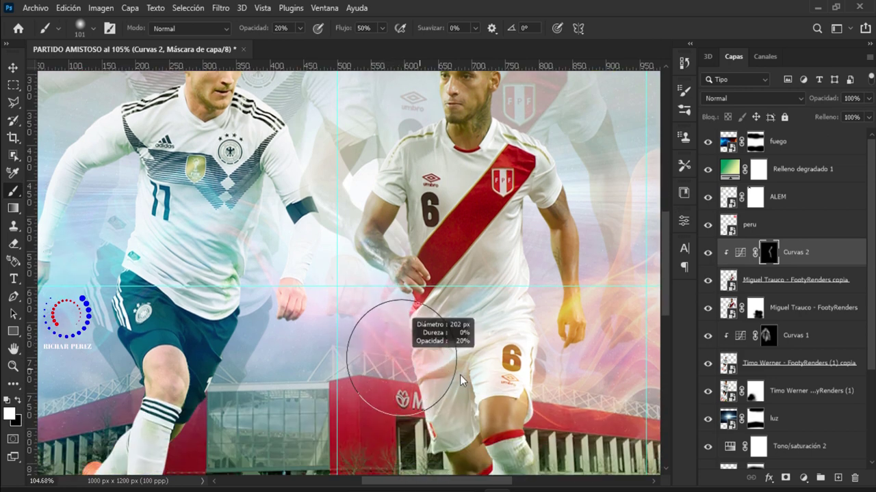
{"action": "left_click_drag", "start_coordinate": [567, 381], "coordinate": [623, 315]}
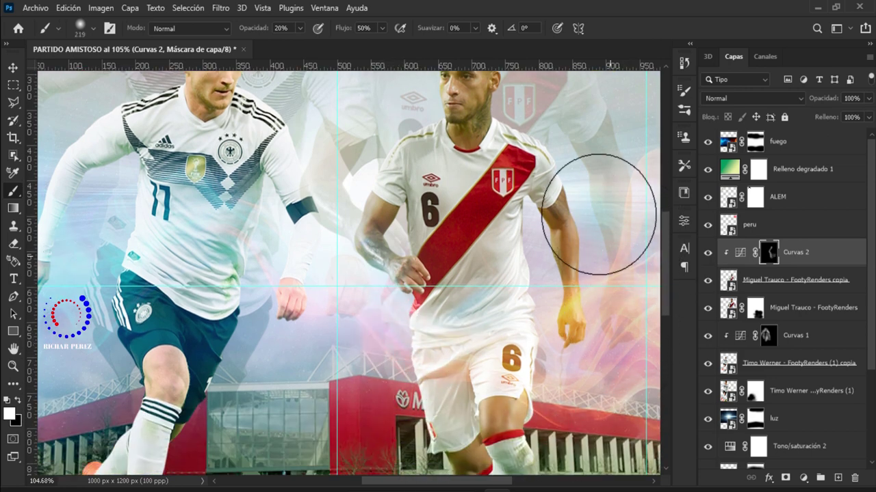
{"action": "left_click_drag", "start_coordinate": [579, 274], "coordinate": [547, 273]}
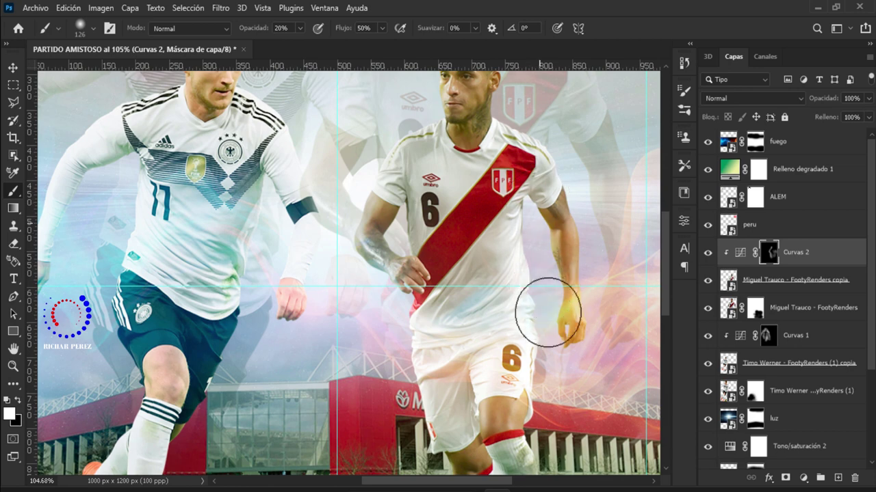
Step: Brighten the Peru player's shoulder, sash and chest, toggling the layer to compare
{"action": "scroll", "coordinate": [537, 260], "scroll_direction": "up", "scroll_amount": 2}
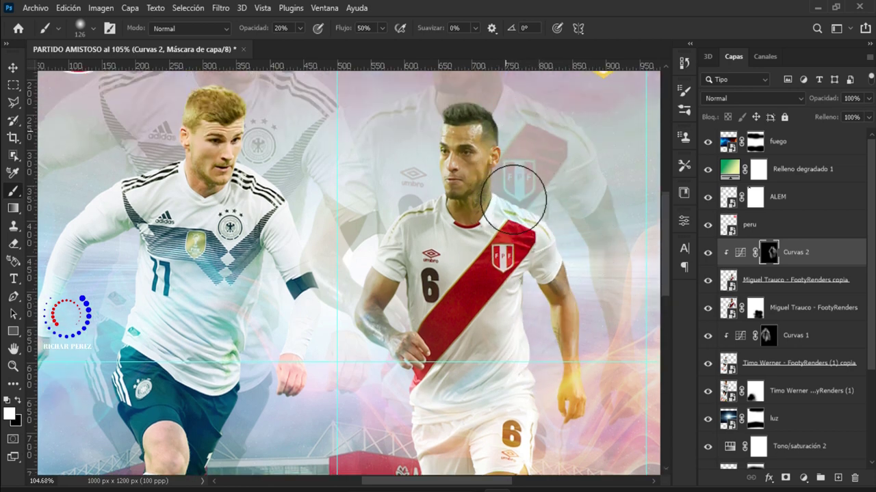
{"action": "scroll", "coordinate": [514, 192], "scroll_direction": "up", "scroll_amount": 2}
{"action": "left_click_drag", "start_coordinate": [494, 166], "coordinate": [540, 166]}
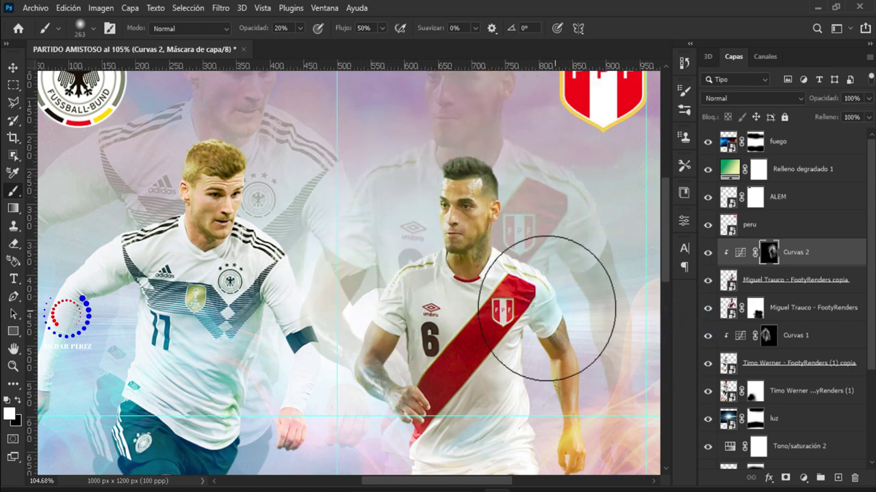
{"action": "scroll", "coordinate": [593, 205], "scroll_direction": "down", "scroll_amount": 3}
{"action": "scroll", "coordinate": [592, 205], "scroll_direction": "down", "scroll_amount": 2}
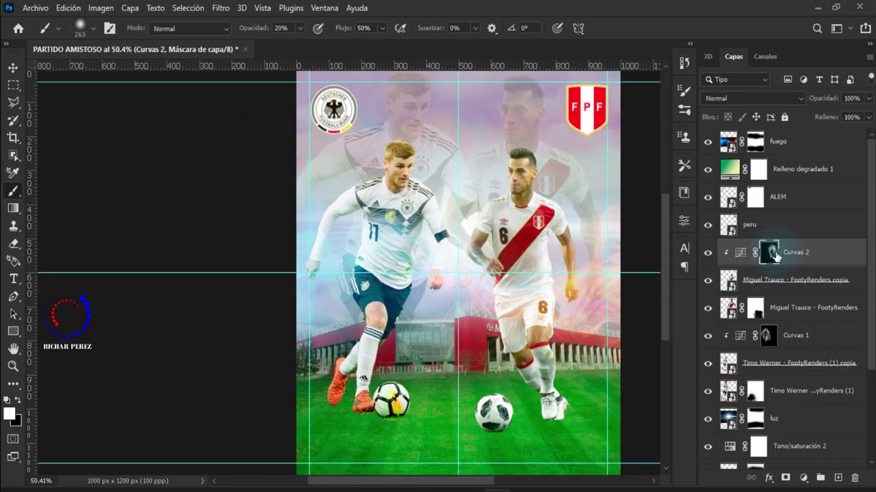
{"action": "left_click", "coordinate": [708, 252]}
{"action": "left_click_drag", "start_coordinate": [544, 275], "coordinate": [520, 286]}
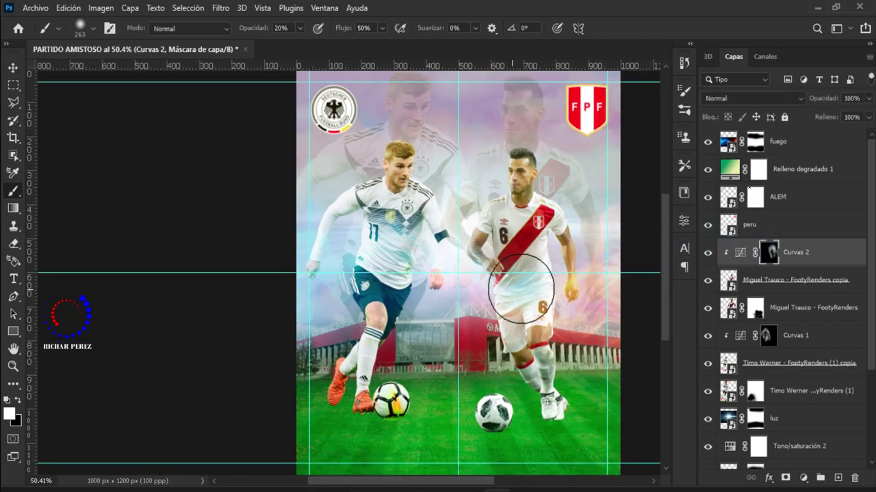
{"action": "scroll", "coordinate": [523, 288], "scroll_direction": "right", "scroll_amount": 3}
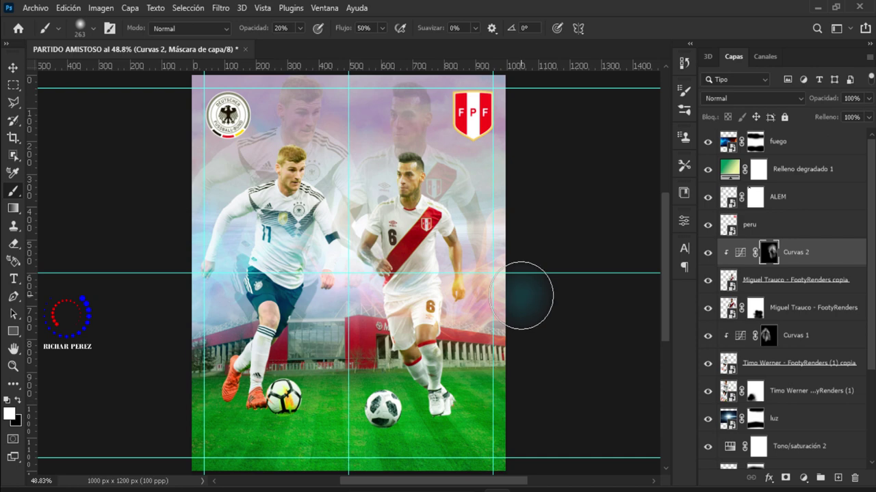
Step: Select the fuego layer in the Layers panel and open the Archivo menu
{"action": "left_click", "coordinate": [778, 162]}
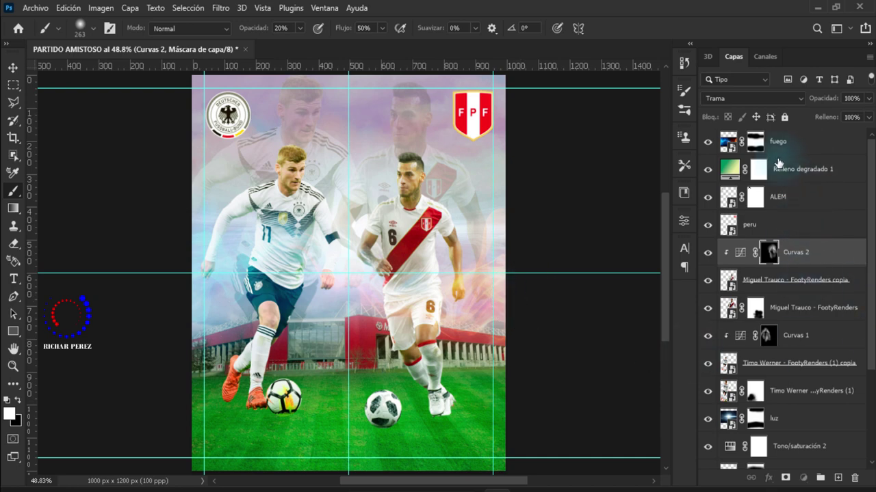
{"action": "left_click", "coordinate": [778, 142]}
{"action": "left_click", "coordinate": [35, 7]}
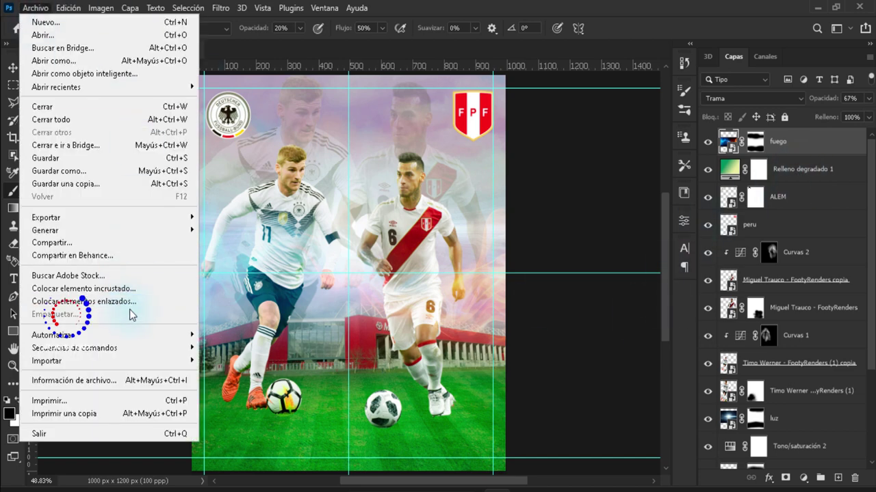
Step: Place the fire-particle image as an embedded layer above fuego
{"action": "left_click", "coordinate": [124, 288]}
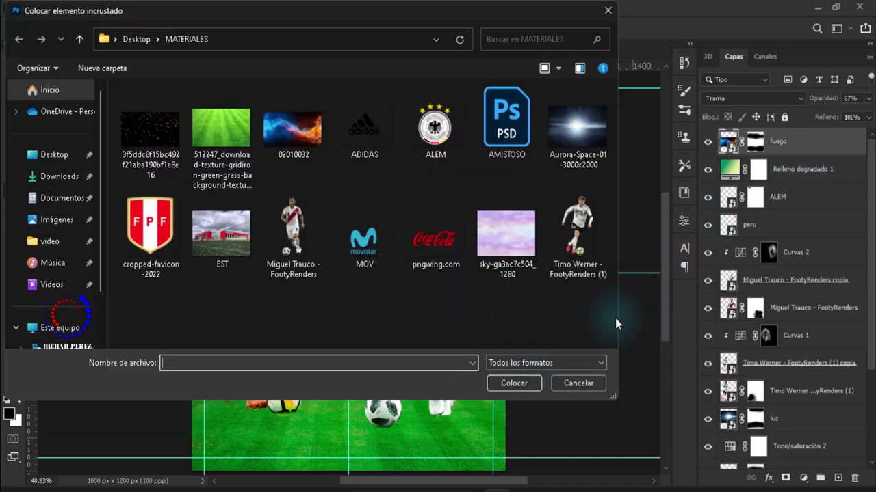
{"action": "left_click", "coordinate": [150, 133]}
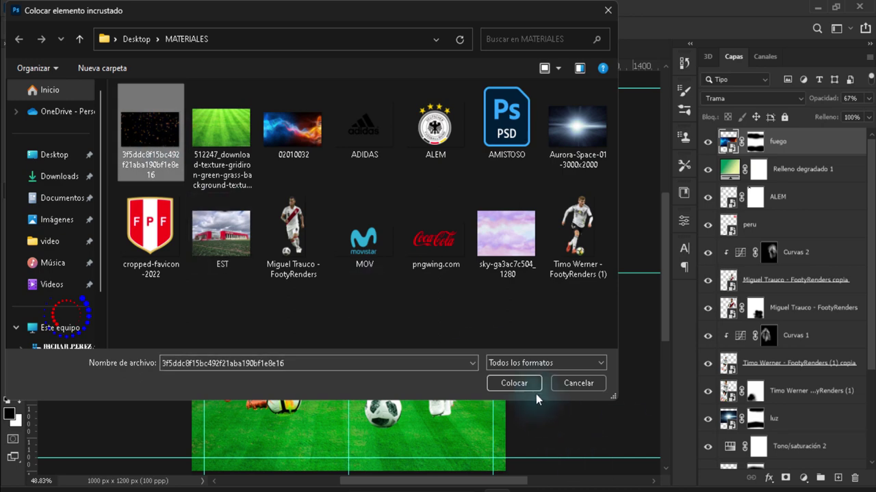
{"action": "left_click", "coordinate": [514, 383]}
Step: Rotate the particle image 90° right, stretch it across the poster width and move it up
{"action": "right_click", "coordinate": [484, 301]}
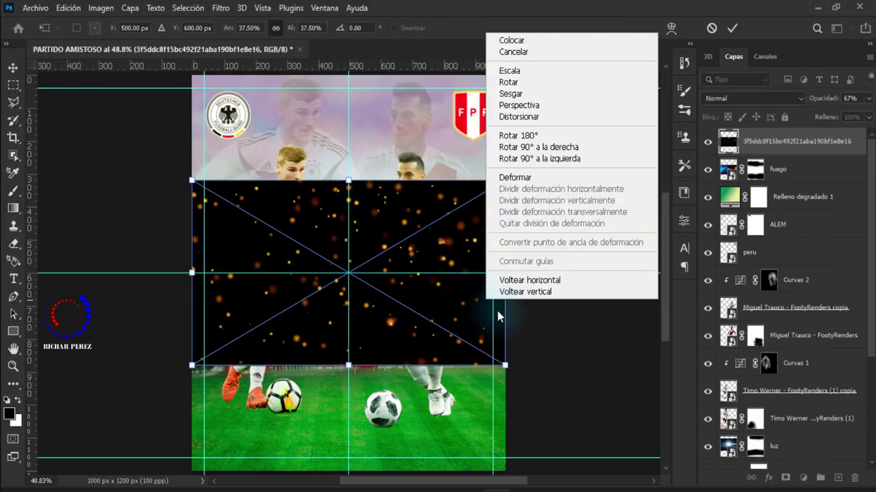
{"action": "left_click", "coordinate": [569, 151]}
{"action": "mouse_move", "coordinate": [441, 273]}
{"action": "left_mouse_down"}
{"action": "mouse_move", "coordinate": [499, 281]}
{"action": "mouse_move", "coordinate": [504, 272]}
{"action": "left_mouse_up"}
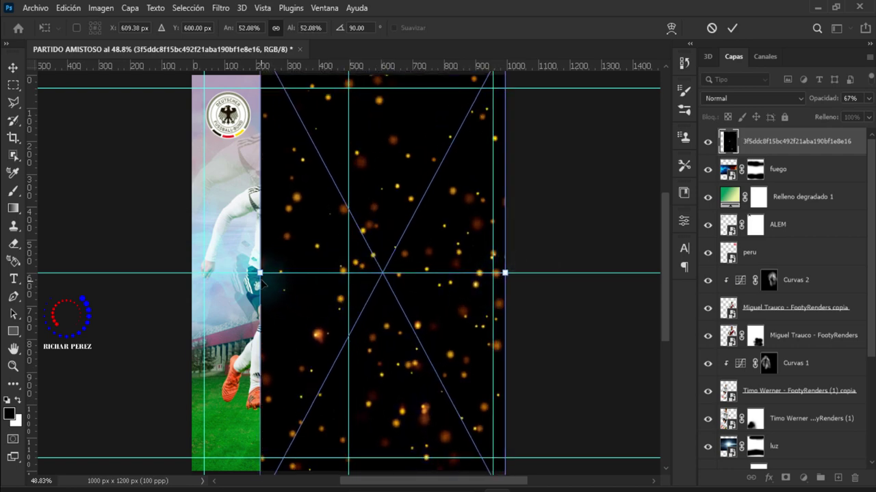
{"action": "left_click_drag", "start_coordinate": [261, 282], "coordinate": [192, 274]}
{"action": "scroll", "coordinate": [499, 349], "scroll_direction": "down", "scroll_amount": 3}
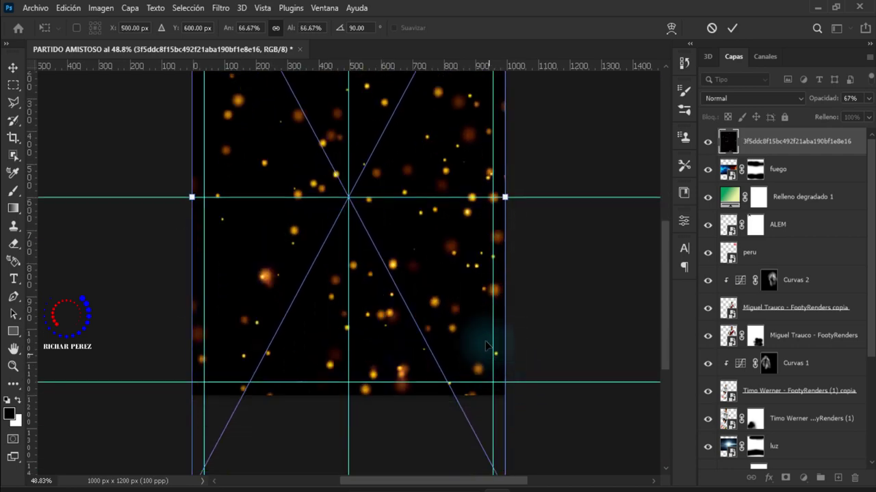
{"action": "scroll", "coordinate": [485, 345], "scroll_direction": "down", "scroll_amount": 2}
{"action": "left_click_drag", "start_coordinate": [470, 314], "coordinate": [469, 221]}
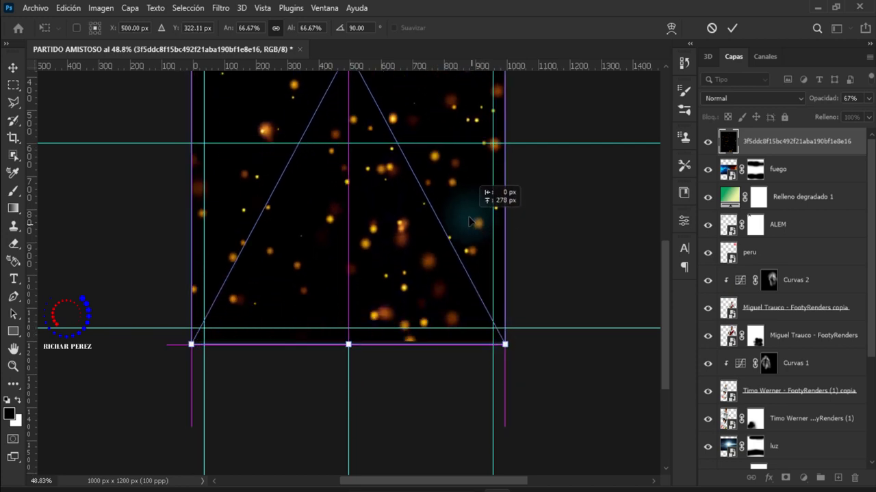
{"action": "left_click_drag", "start_coordinate": [469, 219], "coordinate": [469, 218]}
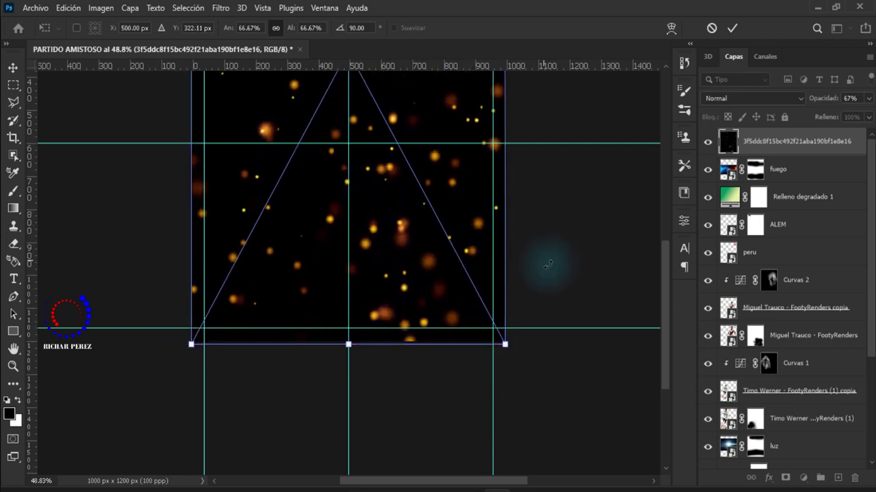
{"action": "key", "text": "Return"}
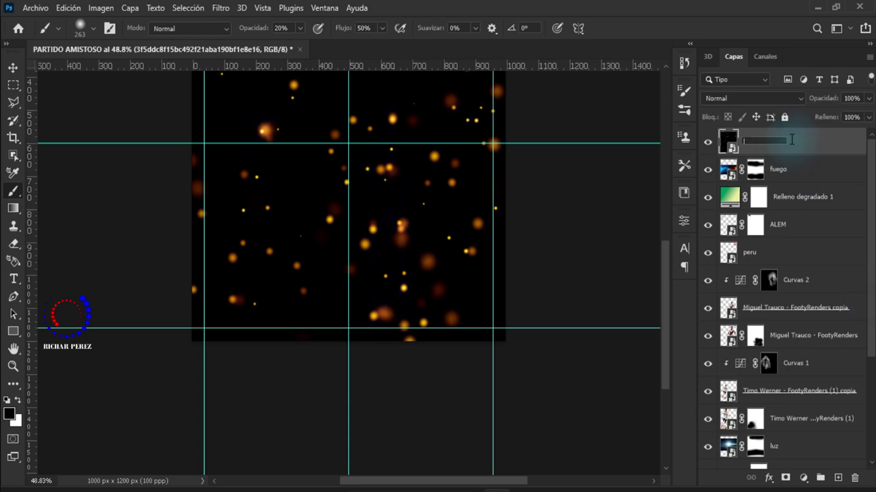
Step: Rename the placed layer 'particulas' and blend it as Trama at 43% opacity
{"action": "type", "text": "particulas"}
{"action": "key", "text": "Return"}
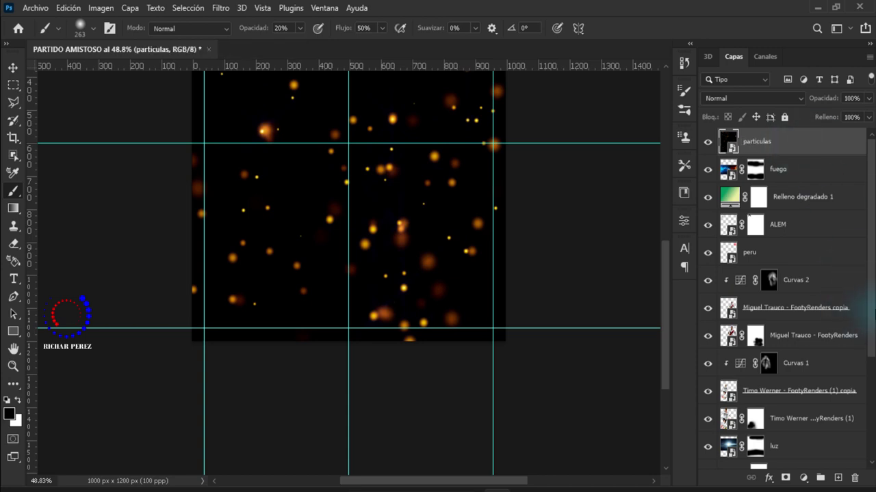
{"action": "left_click", "coordinate": [725, 98]}
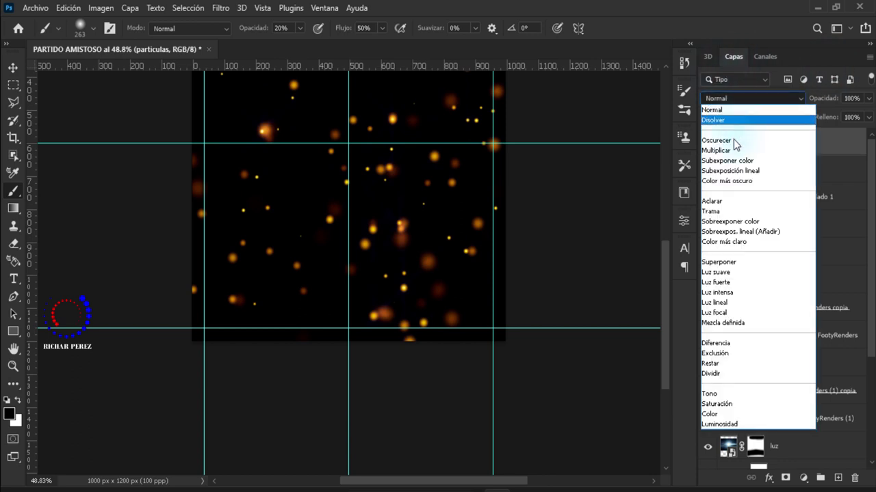
{"action": "left_click", "coordinate": [715, 211]}
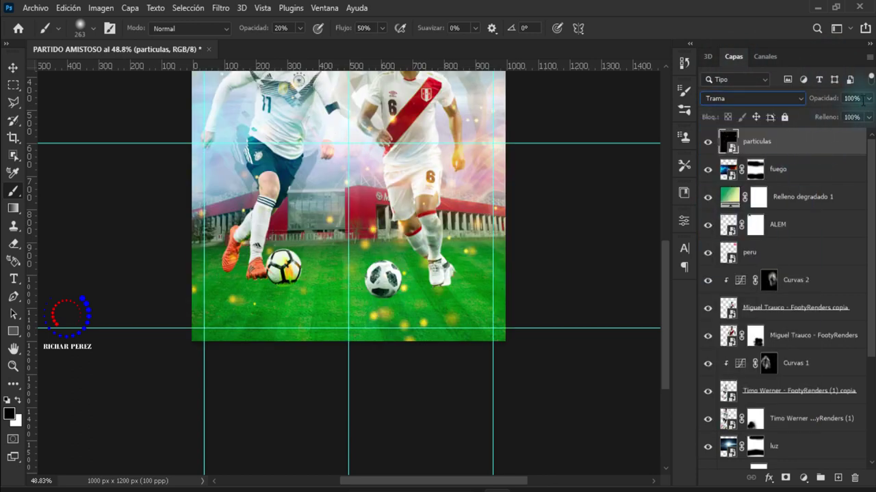
{"action": "left_click", "coordinate": [858, 99]}
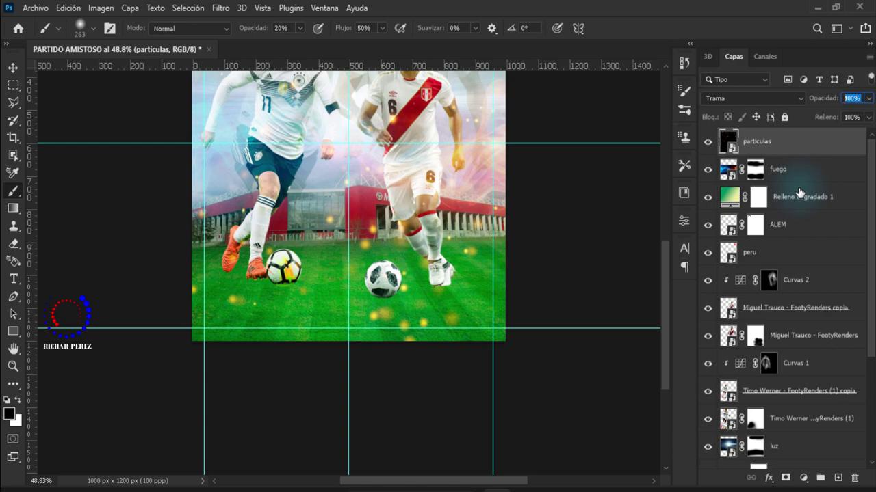
{"action": "type", "text": "43"}
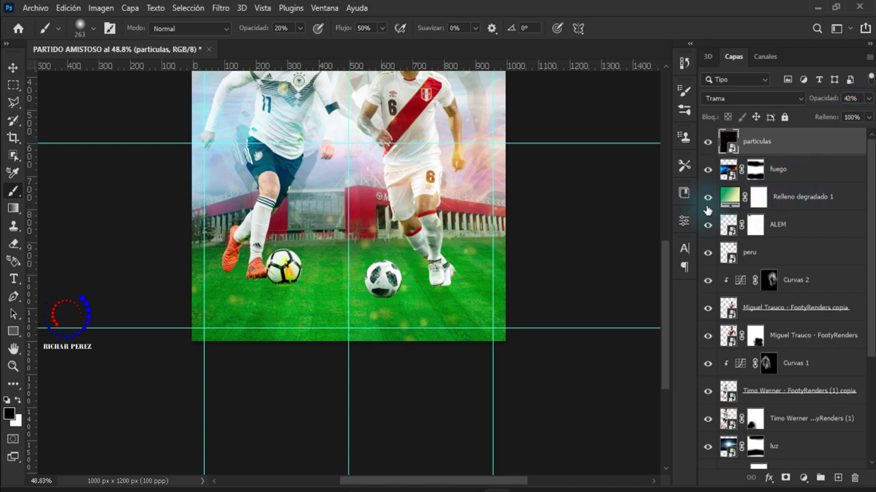
{"action": "scroll", "coordinate": [411, 253], "scroll_direction": "up", "scroll_amount": 2}
{"action": "scroll", "coordinate": [346, 273], "scroll_direction": "up", "scroll_amount": 4}
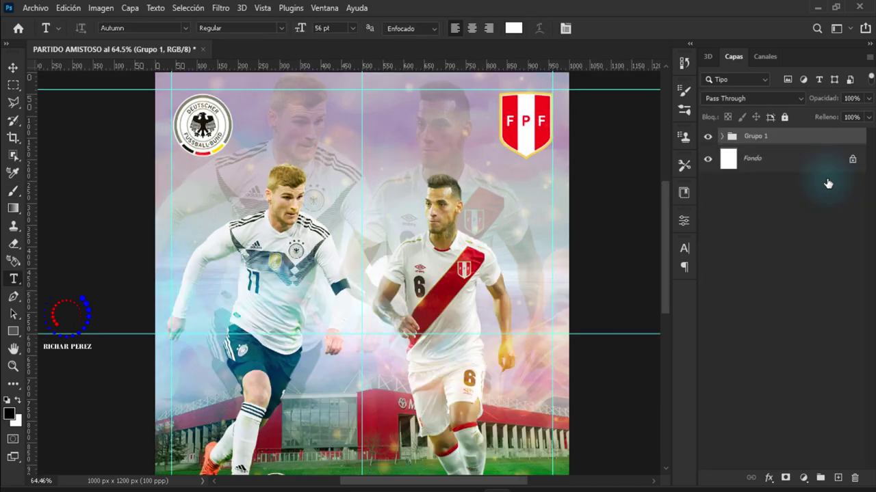
Step: On a new layer, add the white Autumn-font title ALEMANIA near the poster's top
{"action": "key", "text": "ctrl+0"}
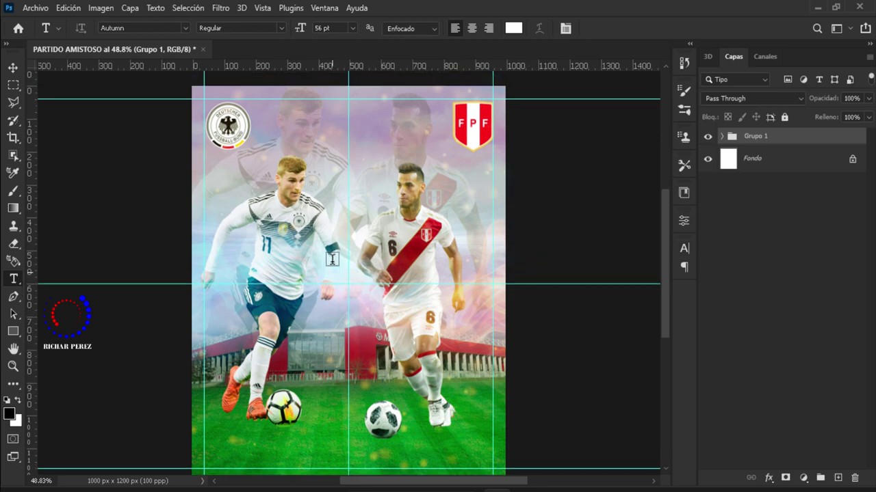
{"action": "scroll", "coordinate": [368, 316], "scroll_direction": "up", "scroll_amount": 3}
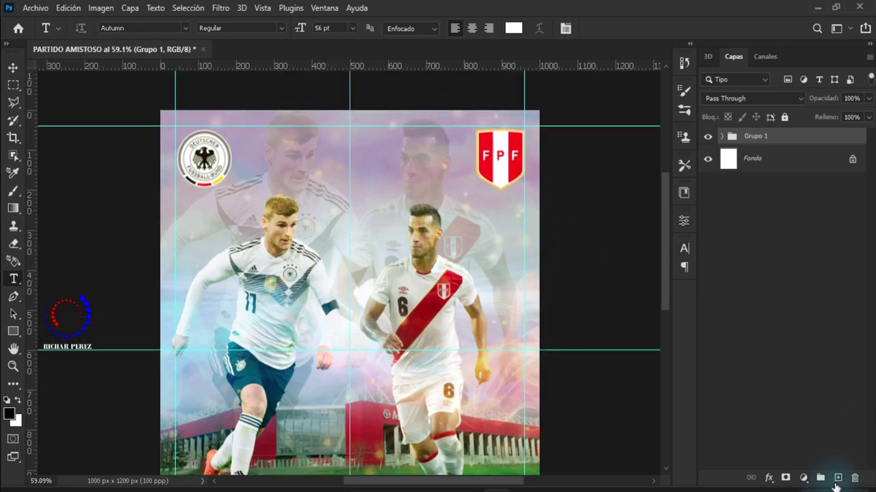
{"action": "left_click", "coordinate": [840, 478]}
{"action": "left_click", "coordinate": [289, 165]}
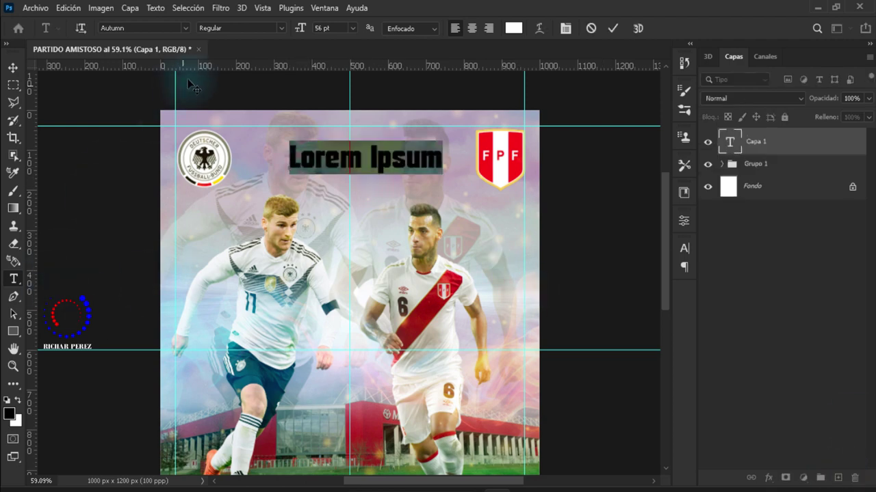
{"action": "left_click", "coordinate": [184, 29]}
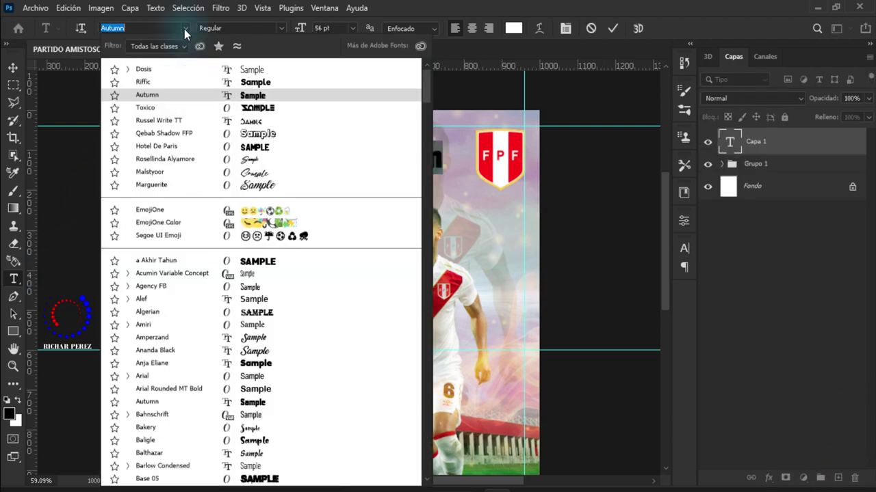
{"action": "left_click", "coordinate": [171, 95]}
{"action": "type", "text": "AL"}
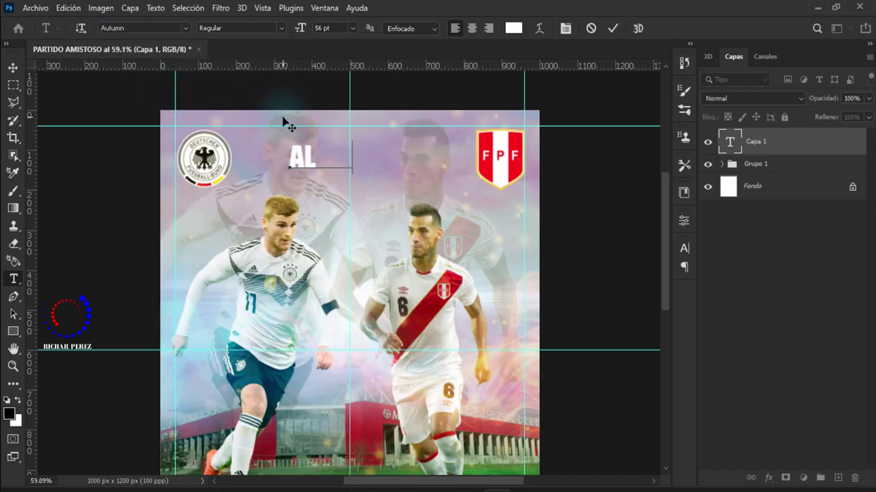
{"action": "type", "text": "EWM"}
{"action": "key", "text": "BackSpace"}
{"action": "key", "text": "BackSpace"}
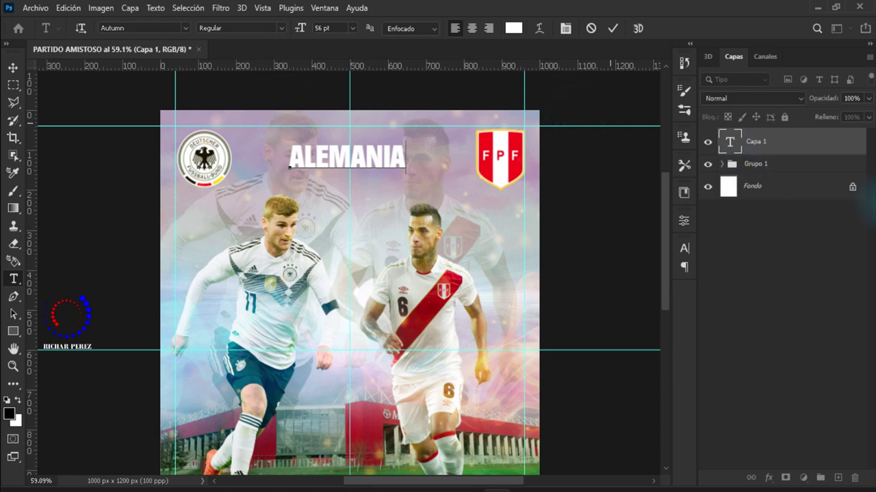
{"action": "left_click", "coordinate": [776, 145]}
Step: Add PERÚ and VS text layers in Autumn near the ALEMANIA title
{"action": "left_click", "coordinate": [334, 215]}
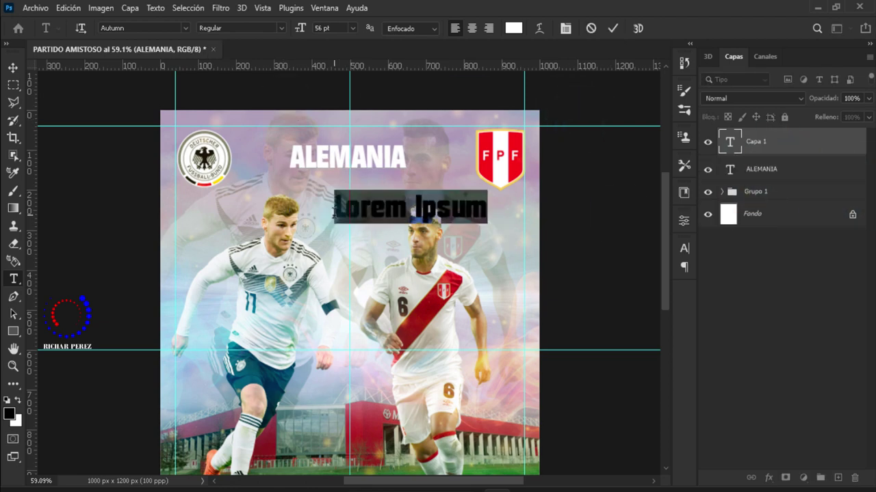
{"action": "type", "text": "PERÚ"}
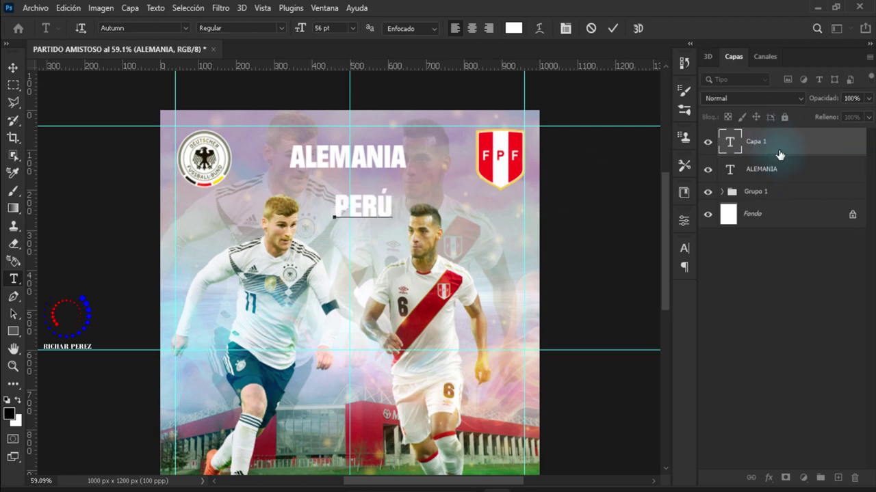
{"action": "left_click", "coordinate": [777, 147]}
{"action": "left_click", "coordinate": [438, 170]}
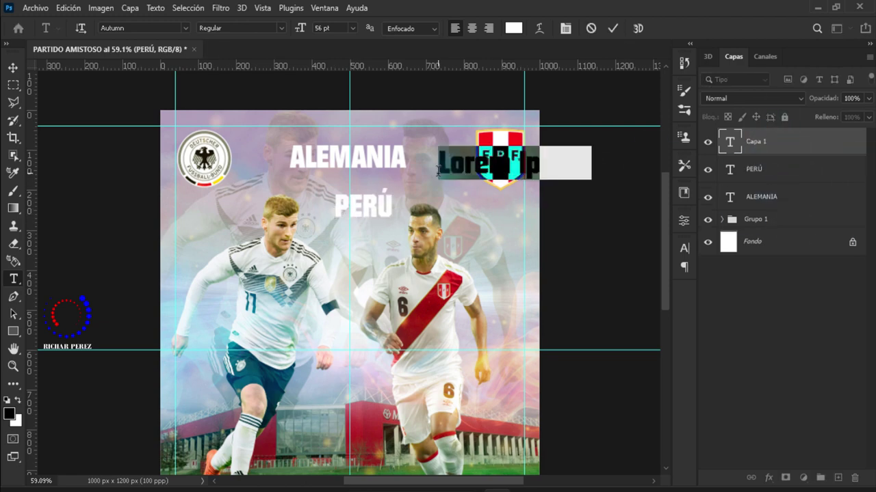
{"action": "type", "text": "VS"}
{"action": "left_click", "coordinate": [793, 153]}
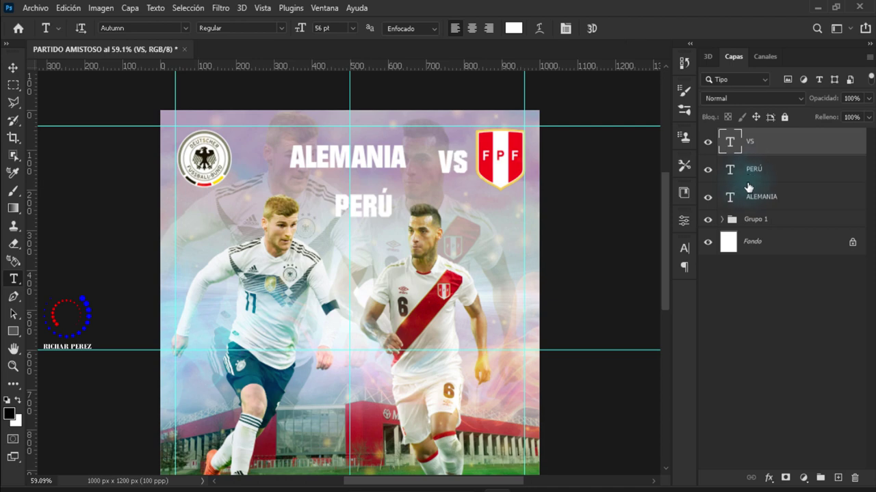
{"action": "left_click", "coordinate": [759, 179]}
{"action": "left_click", "coordinate": [781, 203]}
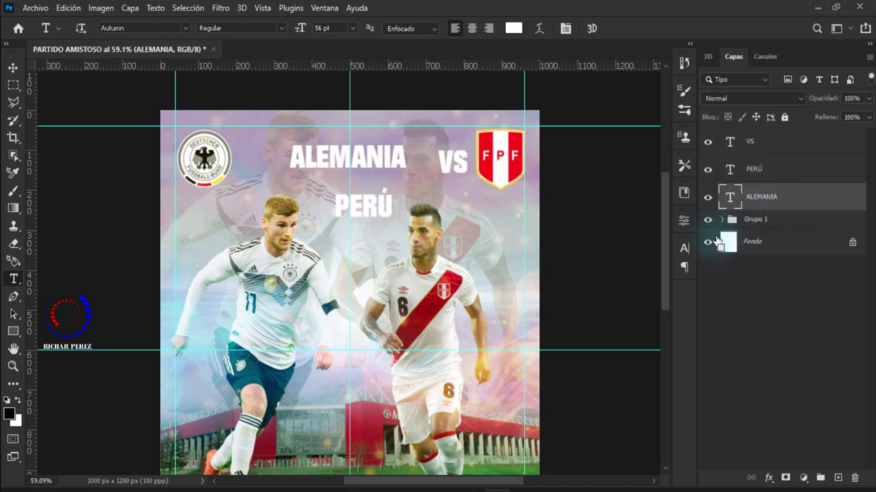
Step: Nudge ALEMANIA into place and centre PERÚ on the centre line below it
{"action": "key", "text": "ctrl+t"}
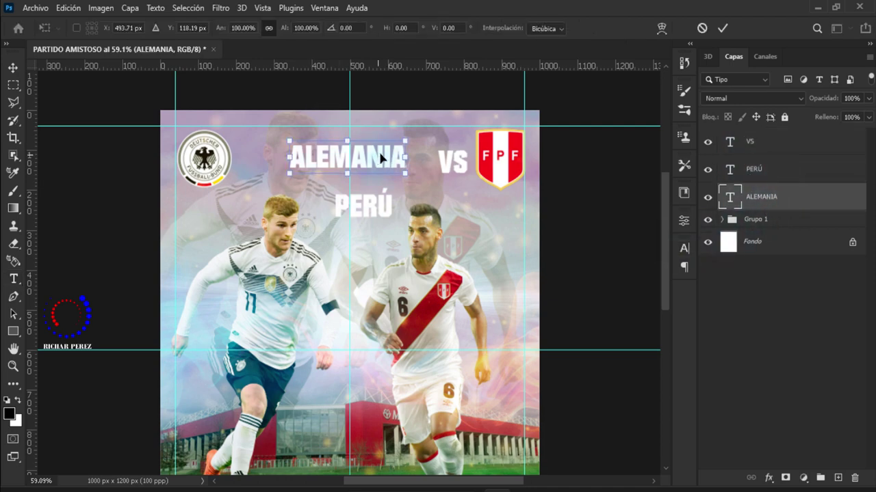
{"action": "left_click_drag", "start_coordinate": [381, 158], "coordinate": [381, 158]}
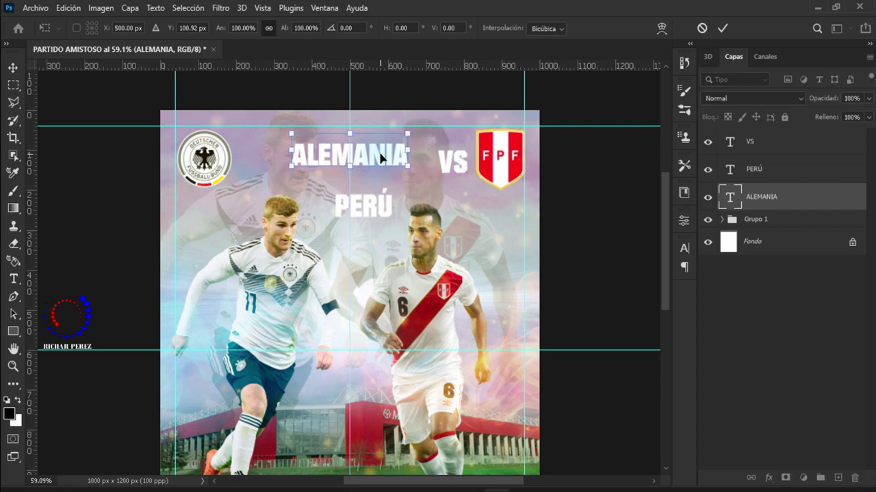
{"action": "key", "text": "Return"}
{"action": "key", "text": "t"}
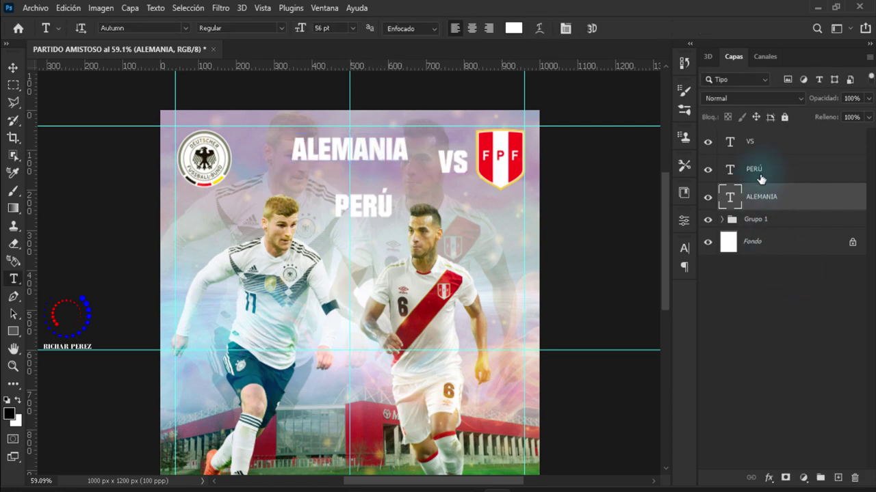
{"action": "left_click", "coordinate": [761, 171]}
{"action": "key", "text": "ctrl+t"}
{"action": "left_click_drag", "start_coordinate": [365, 213], "coordinate": [366, 241]}
{"action": "key", "text": "Return"}
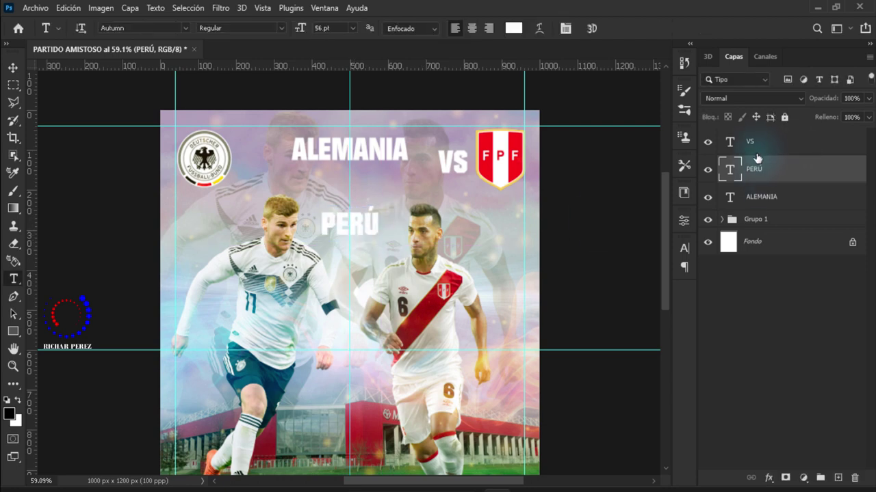
Step: Move VS between ALEMANIA and PERÚ and enlarge it to about 141% (79.12 pt)
{"action": "left_click", "coordinate": [752, 143]}
{"action": "key", "text": "ctrl+t"}
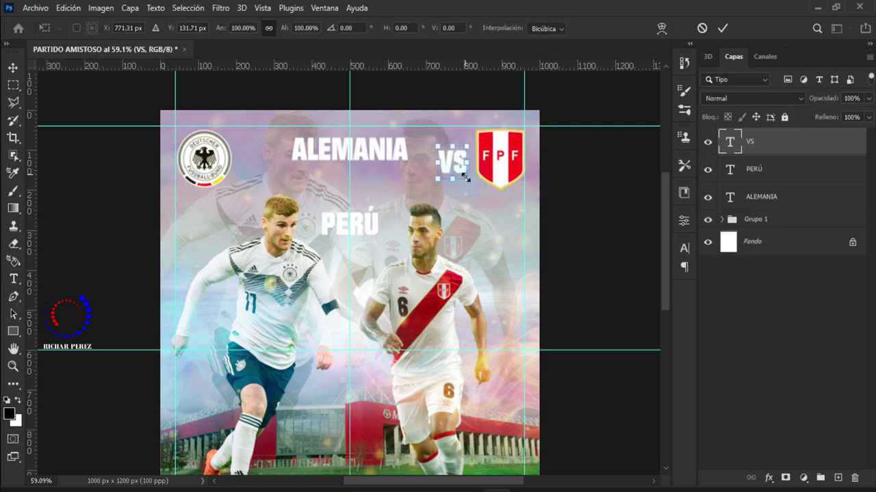
{"action": "left_click_drag", "start_coordinate": [455, 163], "coordinate": [341, 186]}
{"action": "left_click_drag", "start_coordinate": [369, 211], "coordinate": [368, 208]}
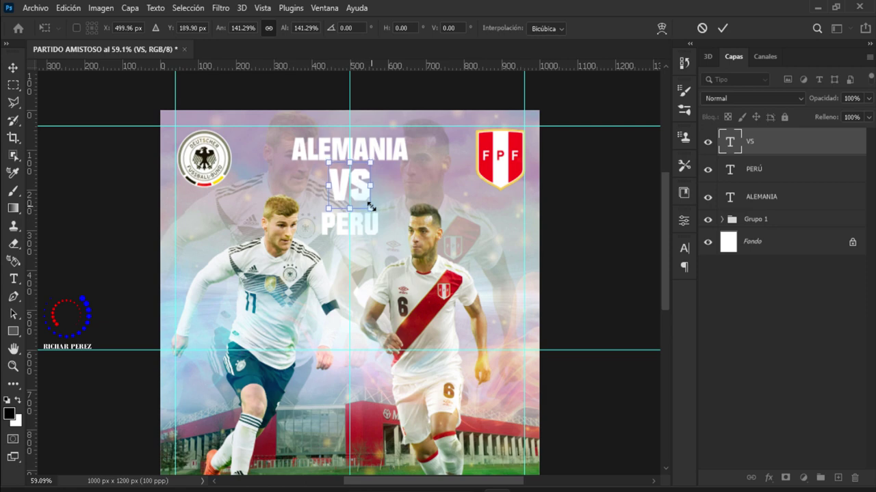
{"action": "key", "text": "Return"}
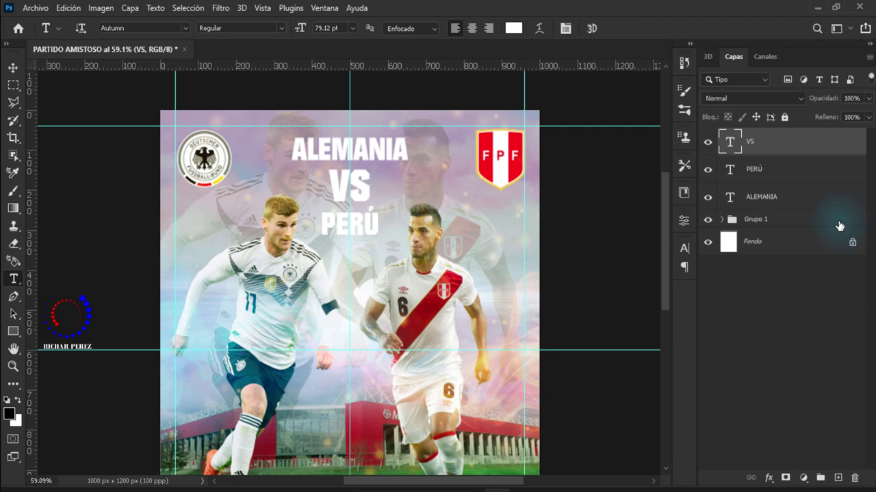
{"action": "left_click", "coordinate": [790, 171]}
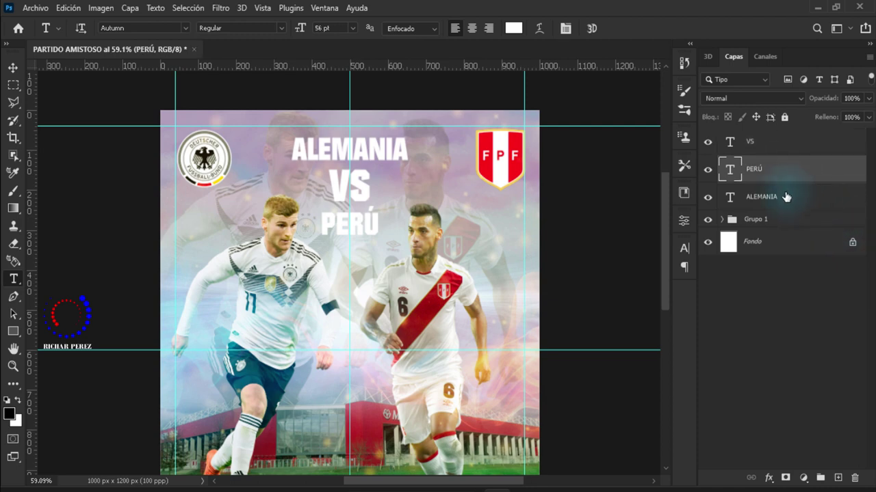
{"action": "left_click", "coordinate": [785, 197]}
Step: In ALEMANIA's blending options, enable a 3 px black outside Trazo and Bisel y relieve
{"action": "right_click", "coordinate": [784, 198]}
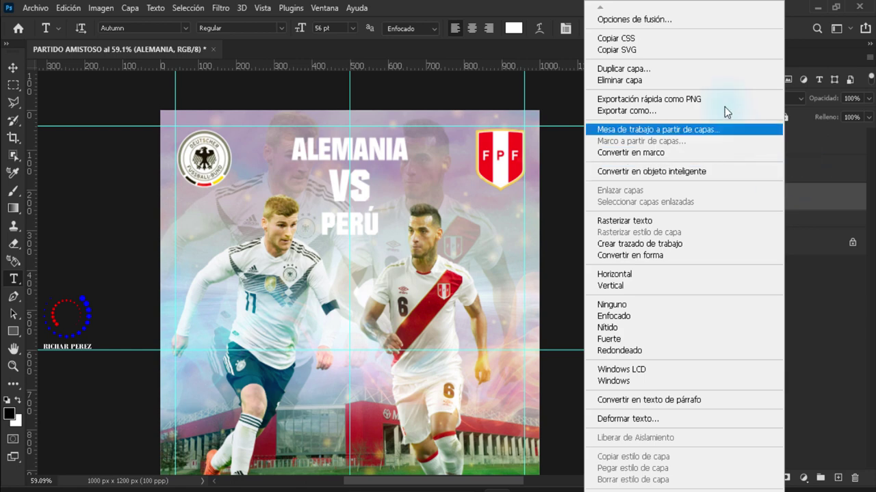
{"action": "left_click", "coordinate": [650, 19]}
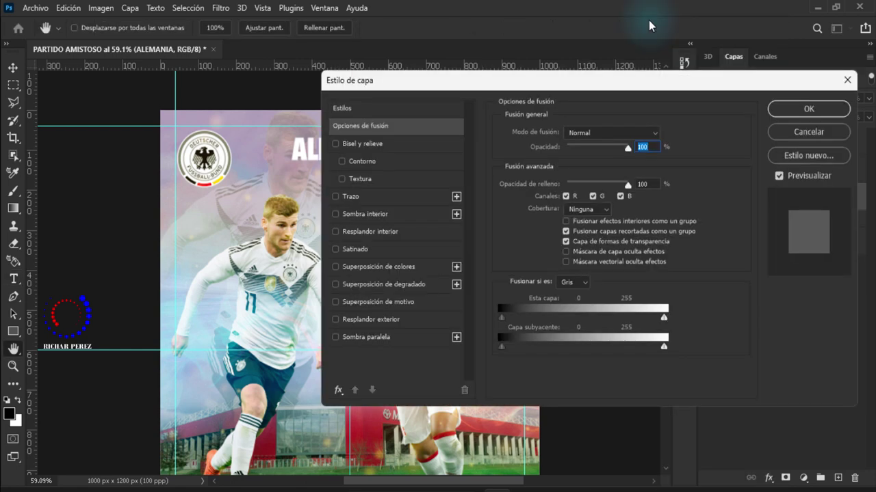
{"action": "left_click_drag", "start_coordinate": [558, 80], "coordinate": [632, 74]}
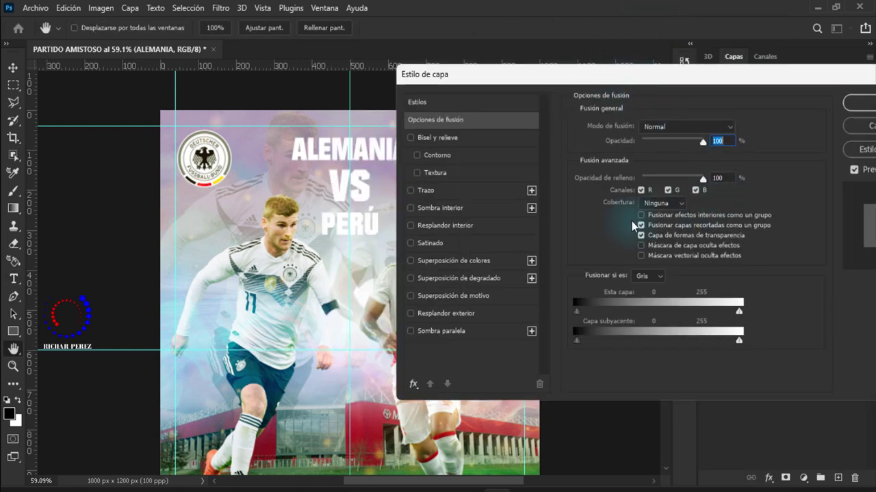
{"action": "left_click", "coordinate": [437, 192]}
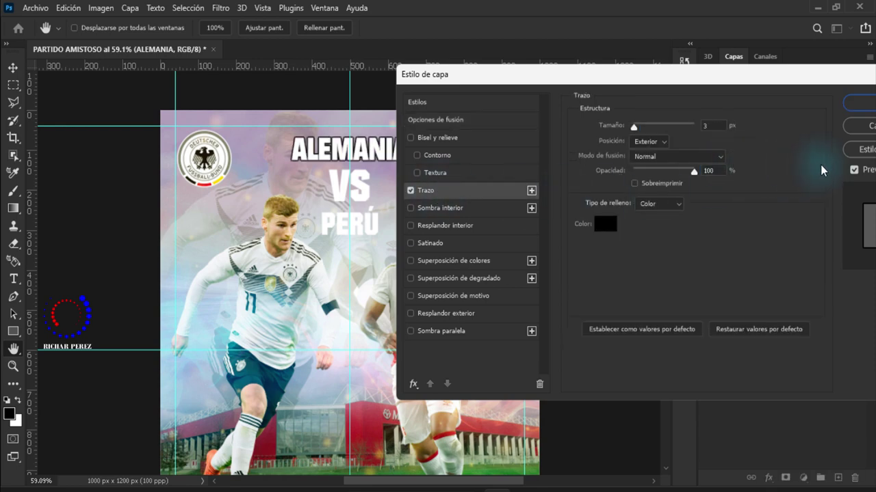
{"action": "double_click", "coordinate": [705, 125]}
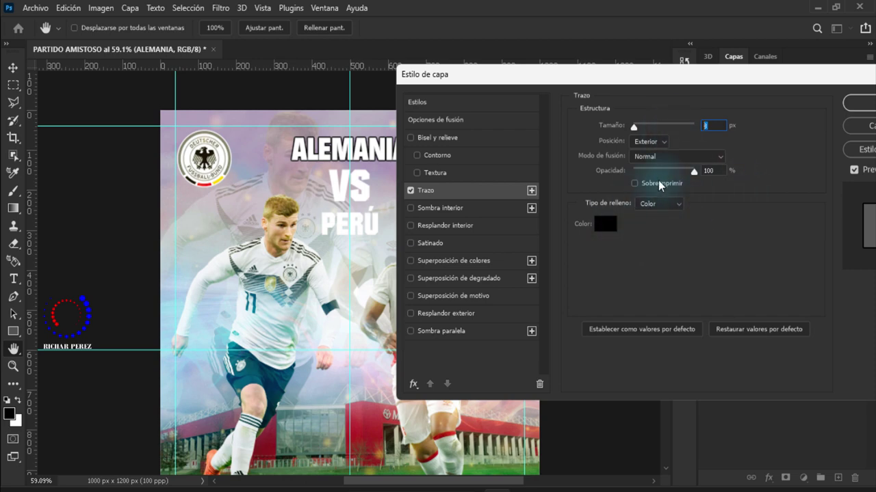
{"action": "left_click", "coordinate": [456, 139]}
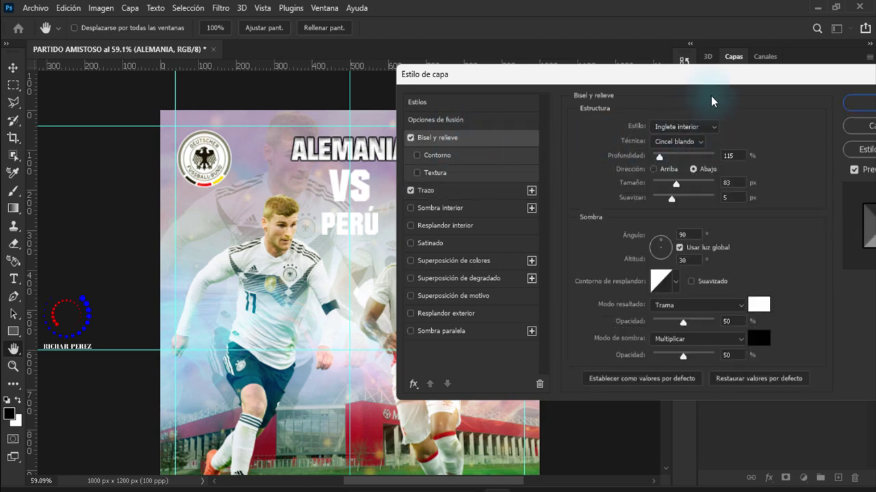
Step: Keep ALEMANIA's bevel as Inglete interior with Cincel blando technique and apply the style
{"action": "left_click", "coordinate": [674, 127]}
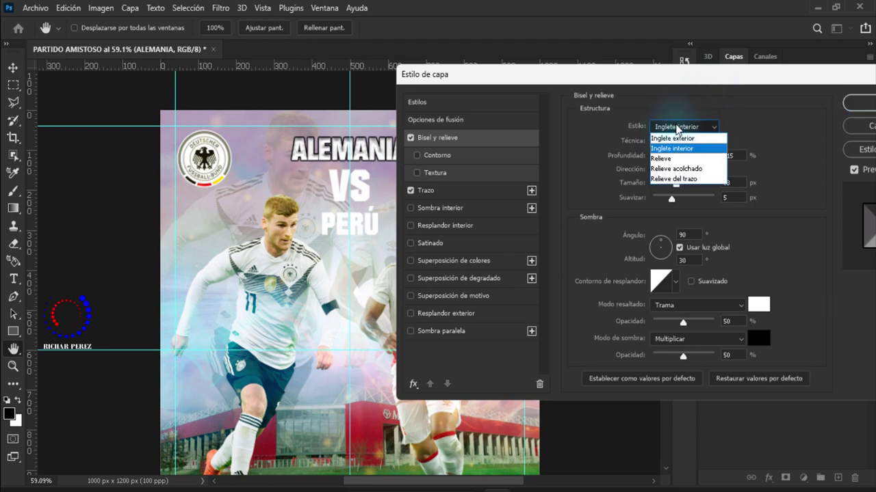
{"action": "left_click", "coordinate": [714, 148]}
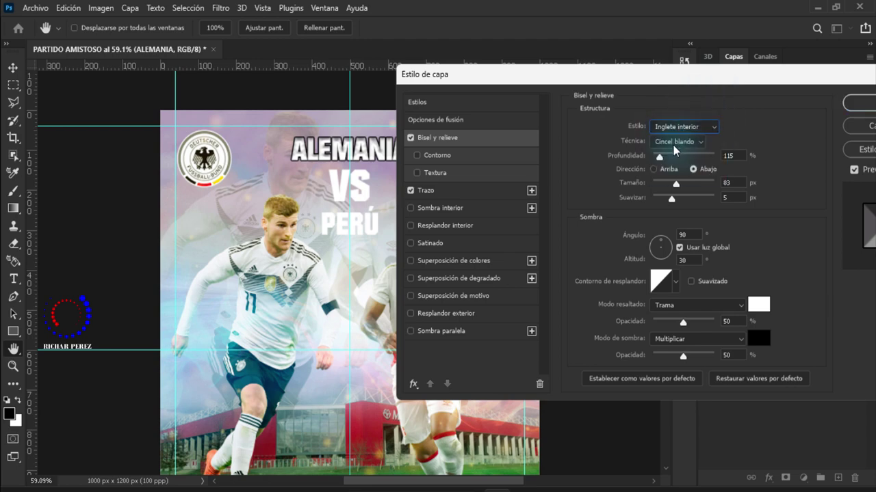
{"action": "left_click", "coordinate": [687, 146]}
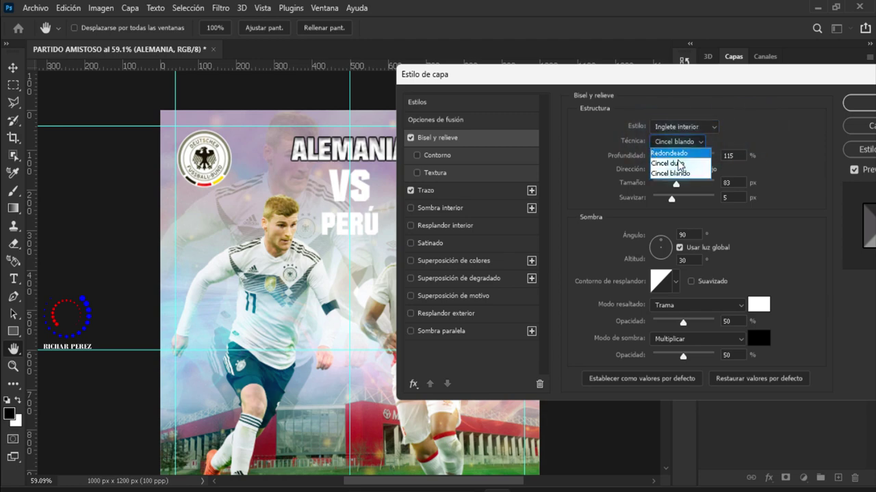
{"action": "left_click", "coordinate": [672, 171]}
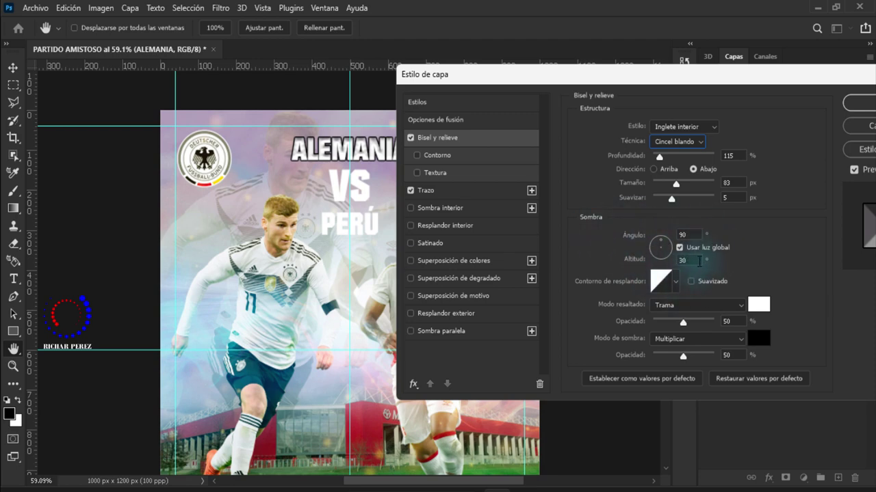
{"action": "left_click", "coordinate": [675, 286]}
{"action": "left_click", "coordinate": [587, 252]}
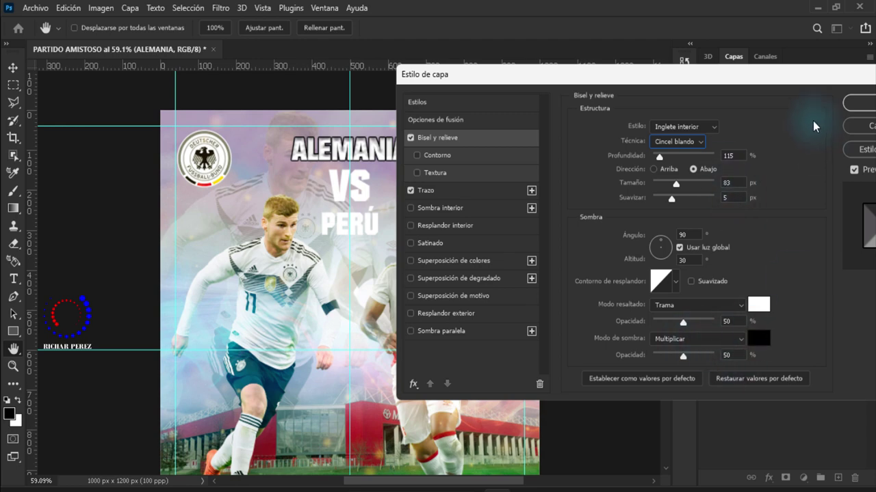
{"action": "left_click_drag", "start_coordinate": [775, 81], "coordinate": [662, 89]}
{"action": "left_click", "coordinate": [788, 112]}
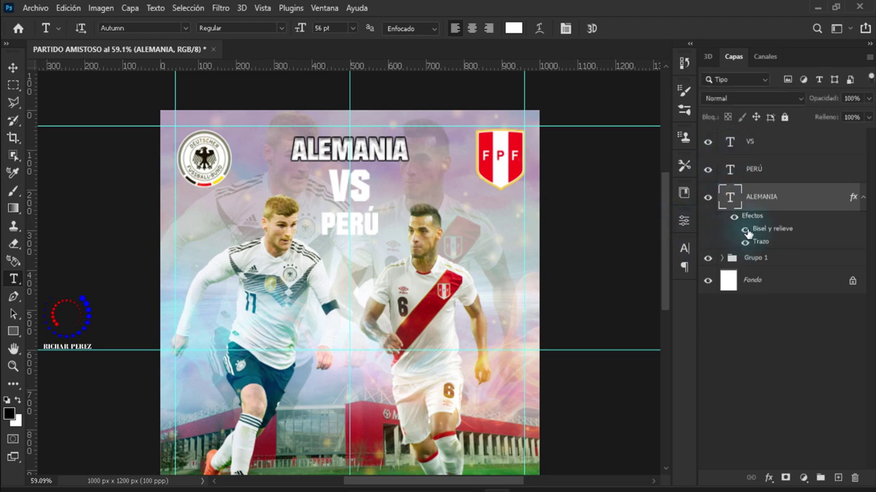
Step: Copy ALEMANIA's layer style and paste it onto the PERÚ layer
{"action": "right_click", "coordinate": [759, 209]}
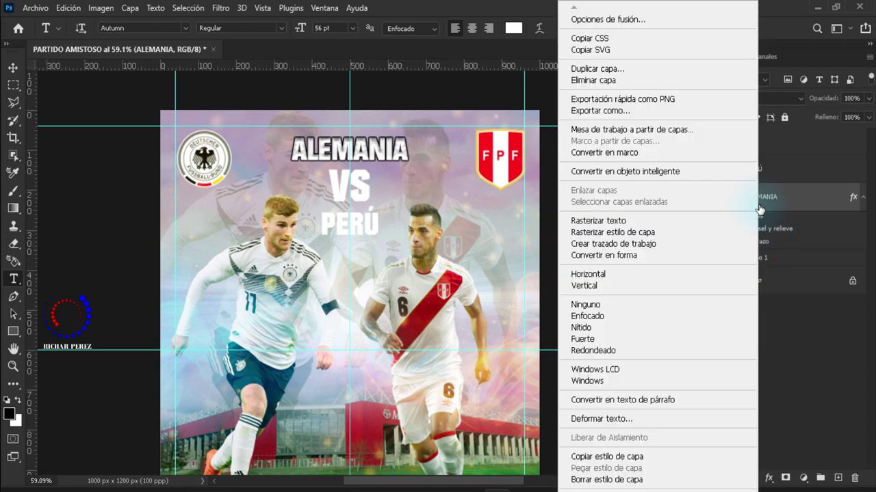
{"action": "left_click", "coordinate": [638, 454]}
{"action": "left_click", "coordinate": [771, 171]}
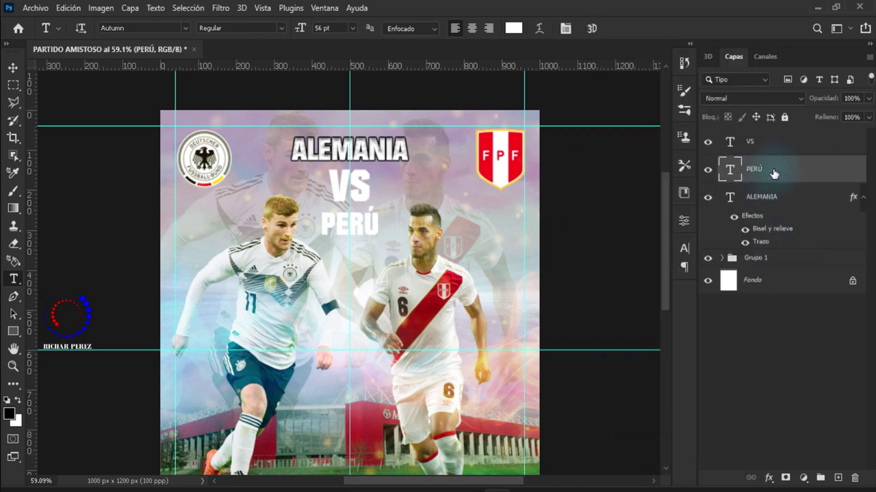
{"action": "right_click", "coordinate": [773, 173]}
{"action": "left_click", "coordinate": [677, 467]}
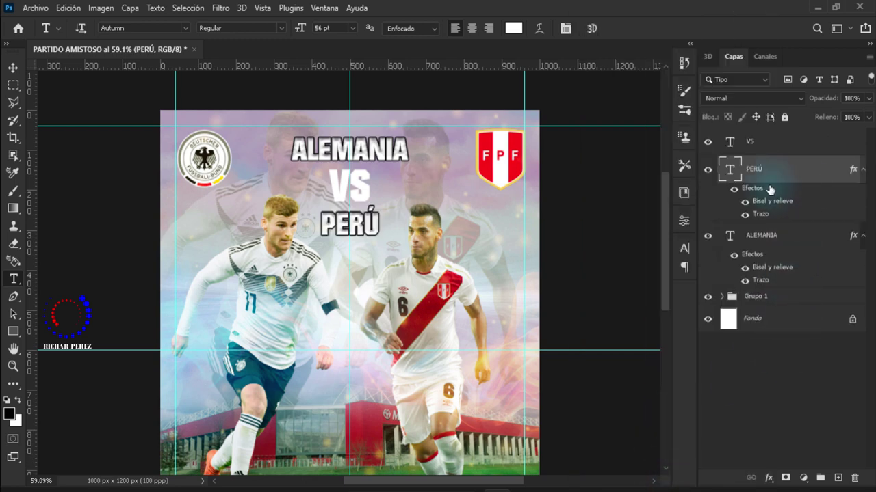
Step: Give VS 0% fill opacity plus Trazo and Bisel y relieve effects
{"action": "left_click", "coordinate": [757, 145]}
{"action": "right_click", "coordinate": [758, 148]}
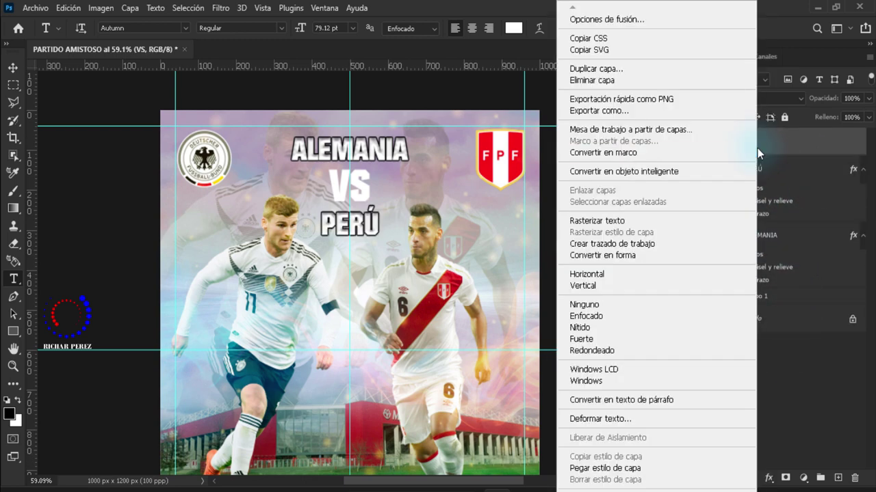
{"action": "left_click", "coordinate": [614, 19]}
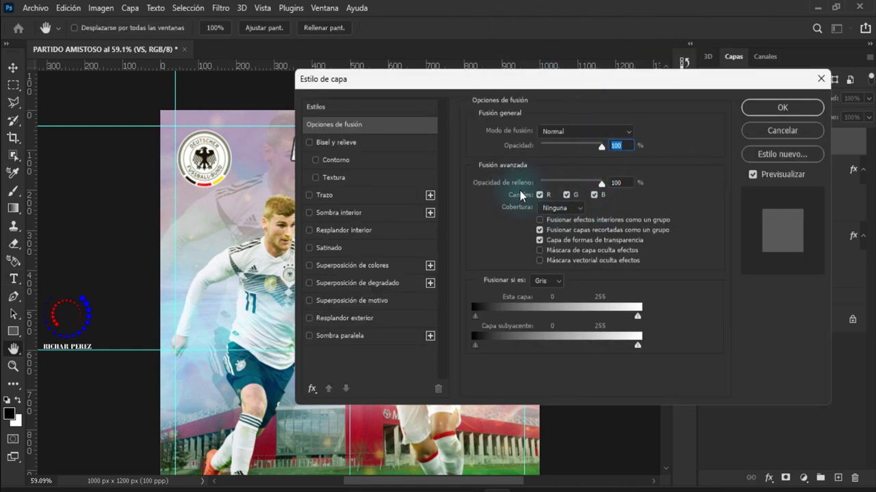
{"action": "left_click_drag", "start_coordinate": [601, 184], "coordinate": [392, 178]}
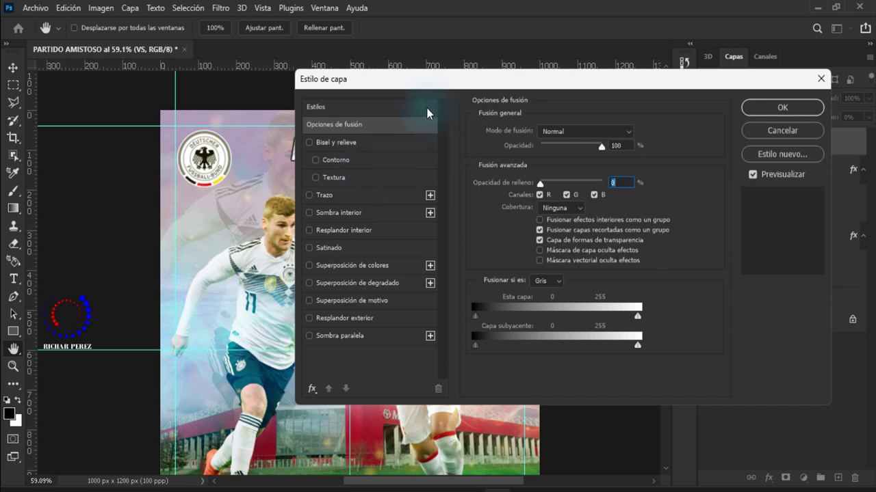
{"action": "left_click_drag", "start_coordinate": [479, 79], "coordinate": [733, 114]}
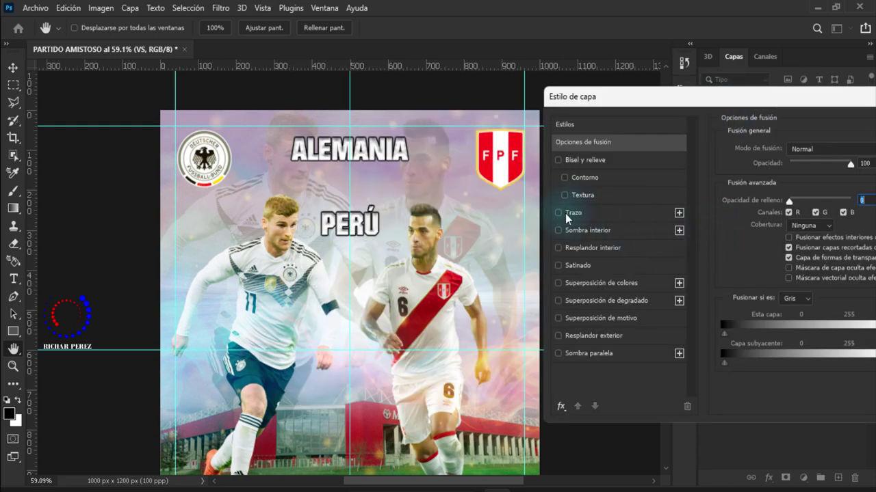
{"action": "left_click", "coordinate": [565, 213]}
{"action": "left_click", "coordinate": [566, 160]}
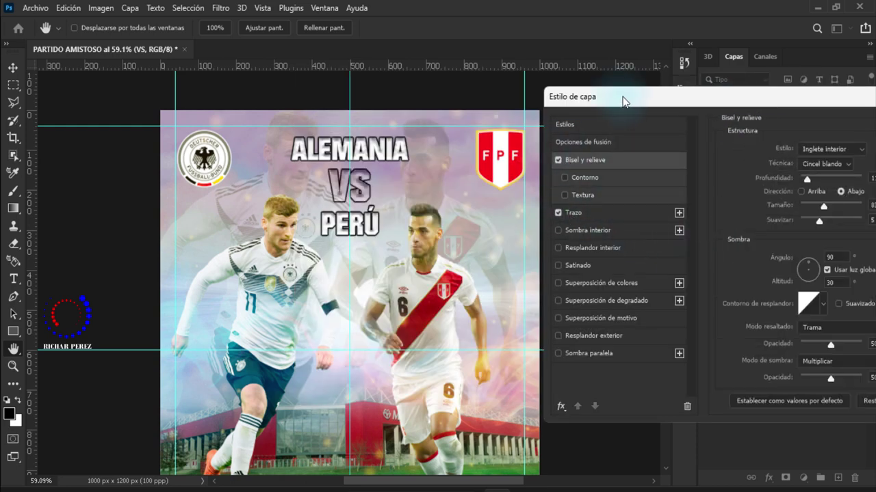
{"action": "left_click_drag", "start_coordinate": [623, 101], "coordinate": [286, 98]}
{"action": "left_click", "coordinate": [698, 124]}
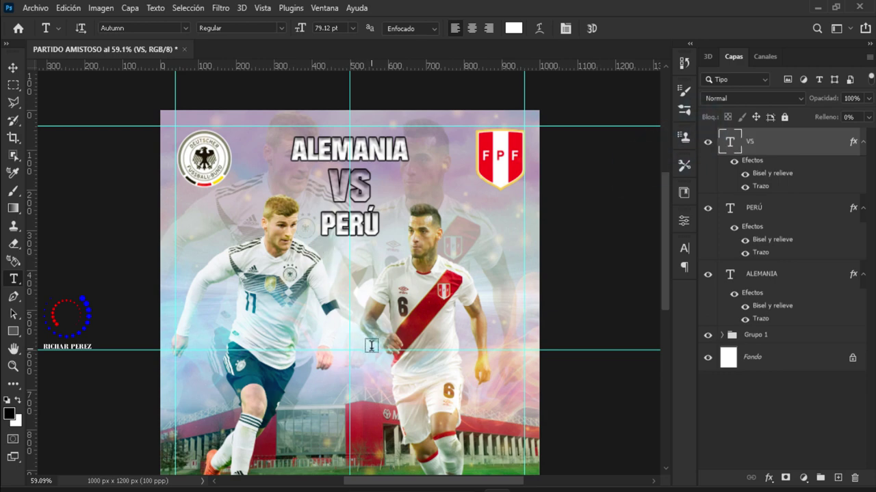
Step: Create a new layer and start a text box on the grass below the players
{"action": "scroll", "coordinate": [370, 337], "scroll_direction": "down", "scroll_amount": 2}
{"action": "scroll", "coordinate": [371, 337], "scroll_direction": "down", "scroll_amount": 5}
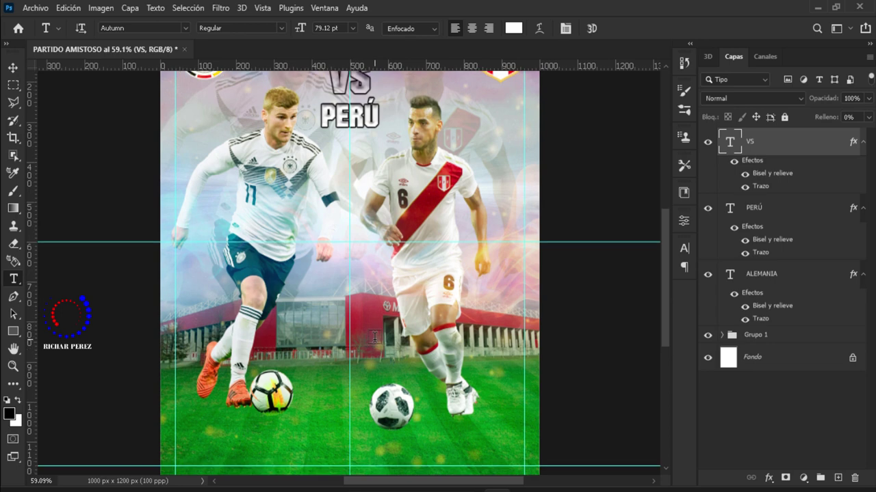
{"action": "scroll", "coordinate": [375, 331], "scroll_direction": "down", "scroll_amount": 1}
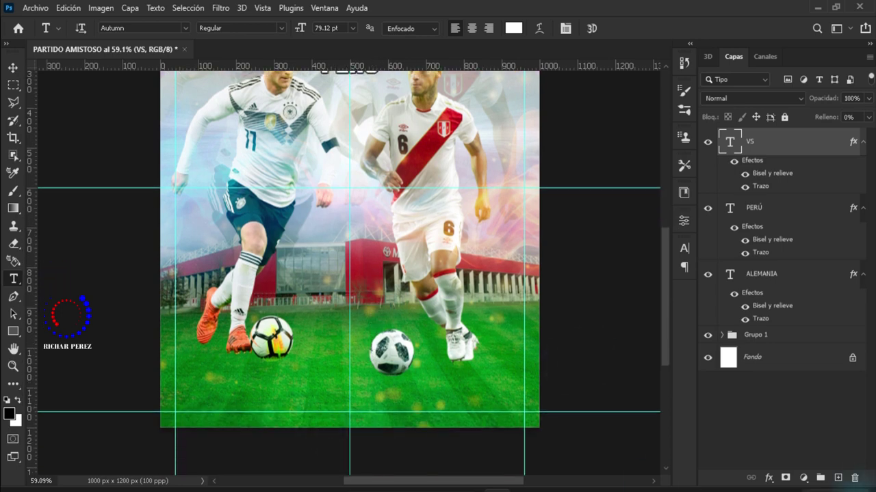
{"action": "left_click", "coordinate": [838, 478]}
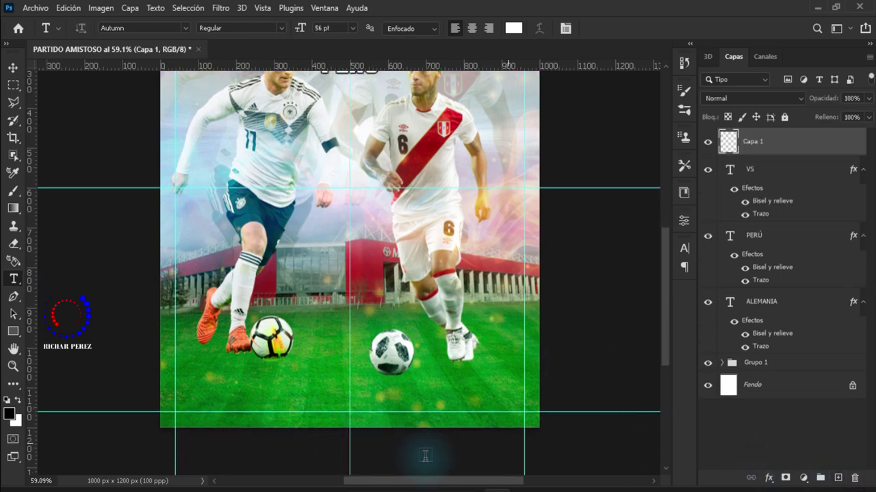
{"action": "left_click", "coordinate": [234, 379]}
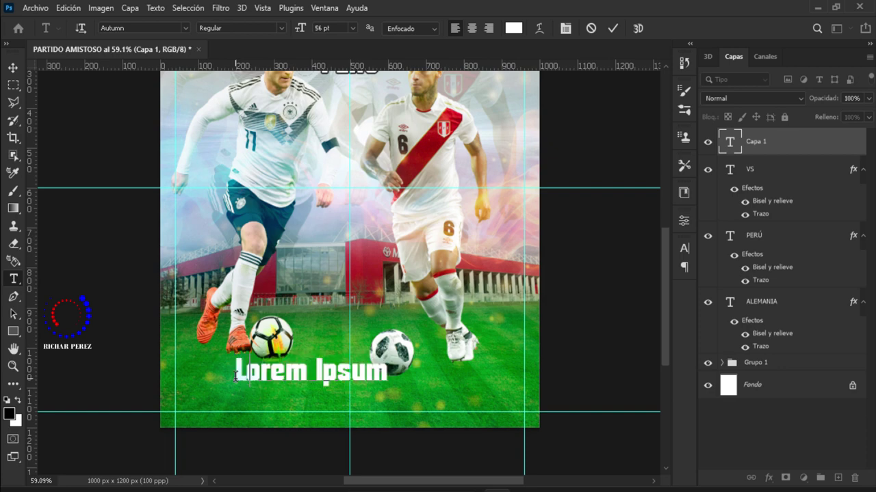
{"action": "type", "text": "amiato"}
{"action": "key", "text": "BackSpace"}
{"action": "key", "text": "BackSpace"}
{"action": "key", "text": "BackSpace"}
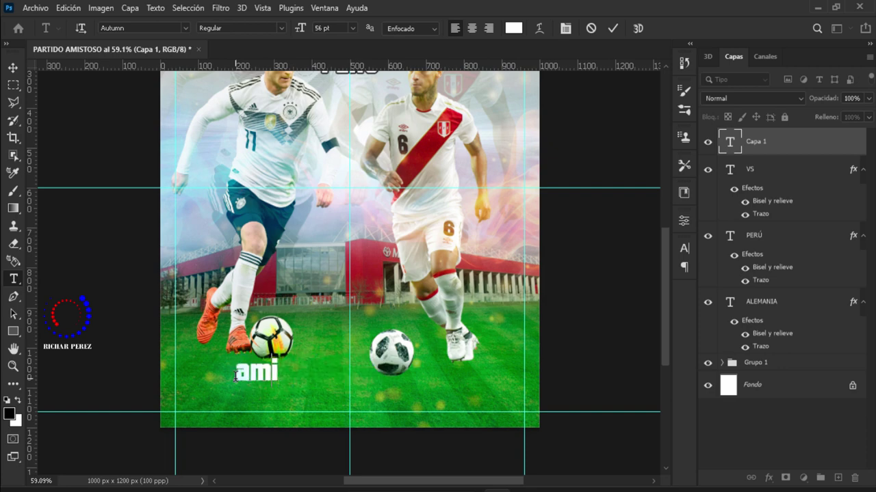
{"action": "key", "text": "BackSpace"}
{"action": "key", "text": "BackSpace"}
{"action": "key", "text": "BackSpace"}
Step: Type and commit the title AMISTOSO INTERNACIONAL
{"action": "type", "text": "AMIS"}
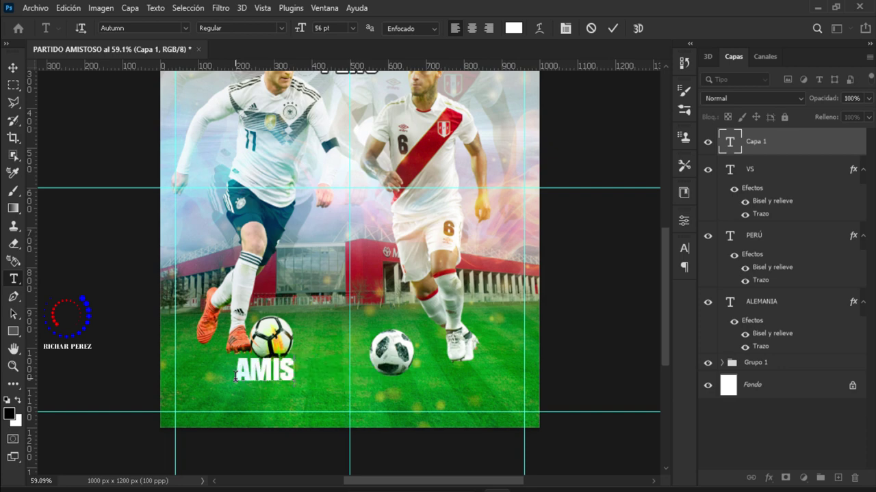
{"action": "type", "text": "TOSO INTERN"}
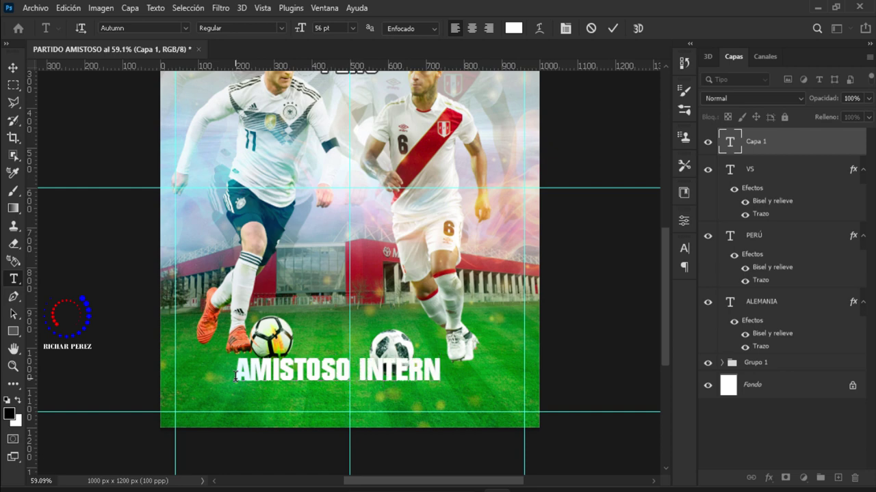
{"action": "type", "text": "ACUIO"}
{"action": "key", "text": "BackSpace"}
{"action": "key", "text": "BackSpace"}
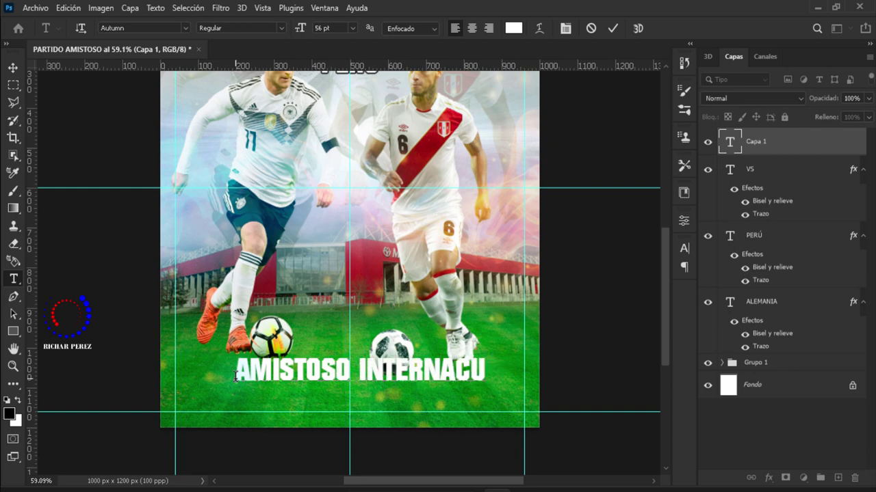
{"action": "key", "text": "BackSpace"}
{"action": "type", "text": "IONAL"}
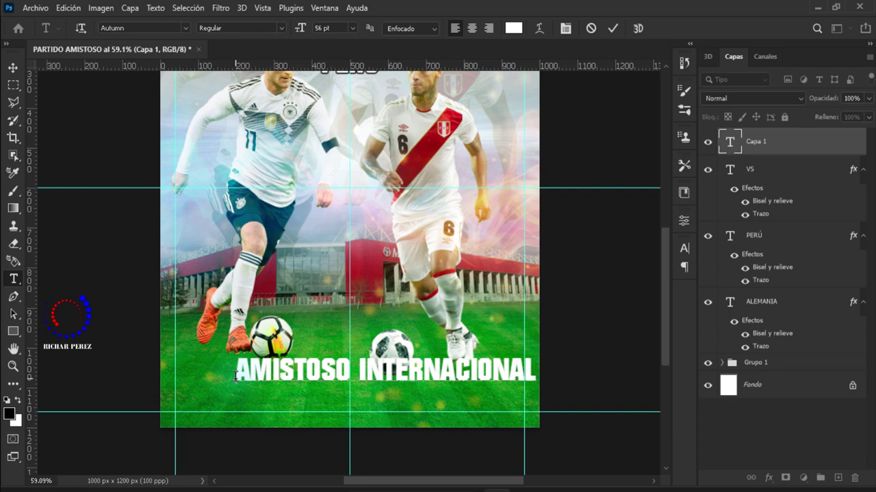
{"action": "key", "text": "ctrl+Return"}
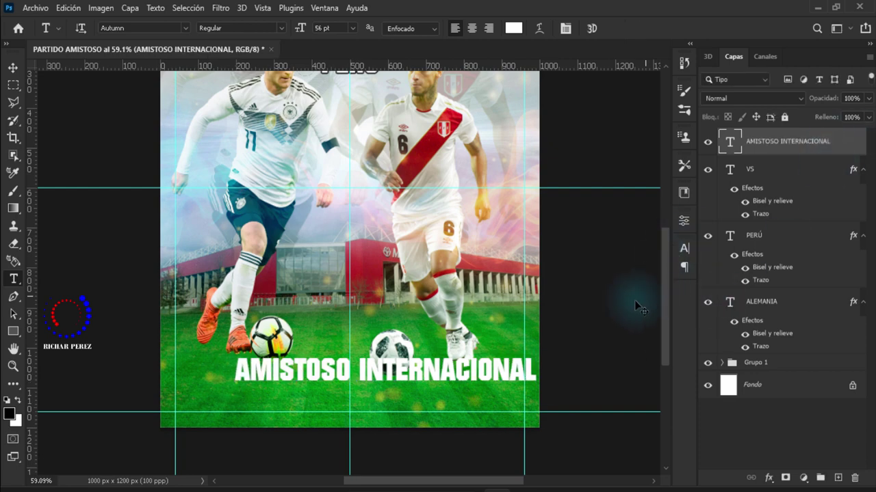
{"action": "key", "text": "ctrl+t"}
Step: Scale AMISTOSO INTERNACIONAL to about 109% (61.28 pt) and raise it between the players' feet
{"action": "mouse_move", "coordinate": [381, 373]}
{"action": "left_mouse_down"}
{"action": "mouse_move", "coordinate": [344, 367]}
{"action": "mouse_move", "coordinate": [350, 341]}
{"action": "left_mouse_up"}
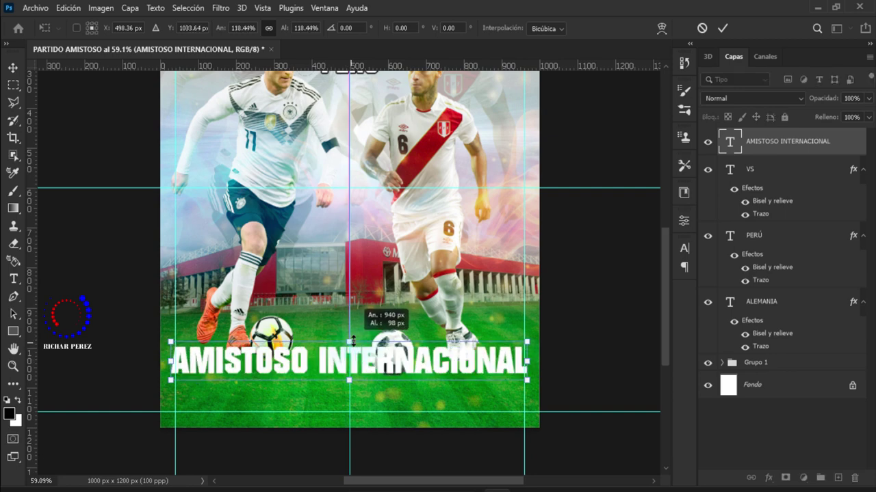
{"action": "mouse_move", "coordinate": [528, 373]}
{"action": "left_mouse_down"}
{"action": "mouse_move", "coordinate": [494, 367]}
{"action": "mouse_move", "coordinate": [502, 364]}
{"action": "left_mouse_up"}
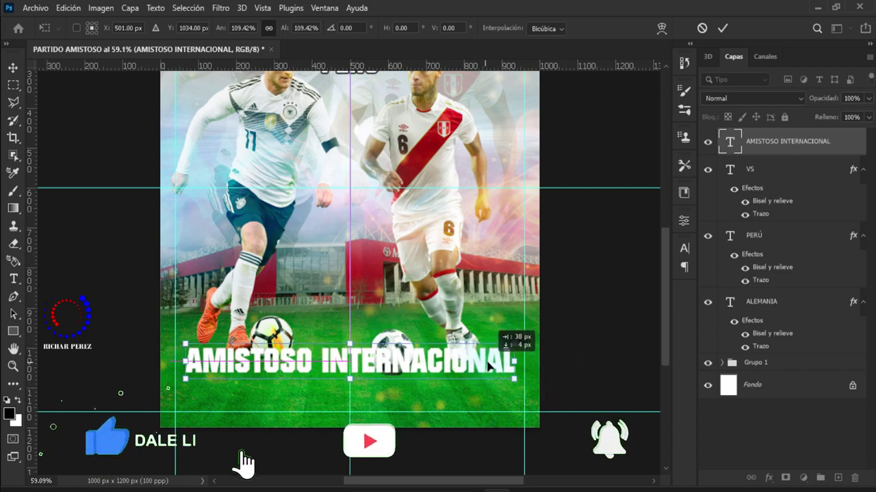
{"action": "left_click_drag", "start_coordinate": [625, 352], "coordinate": [633, 353]}
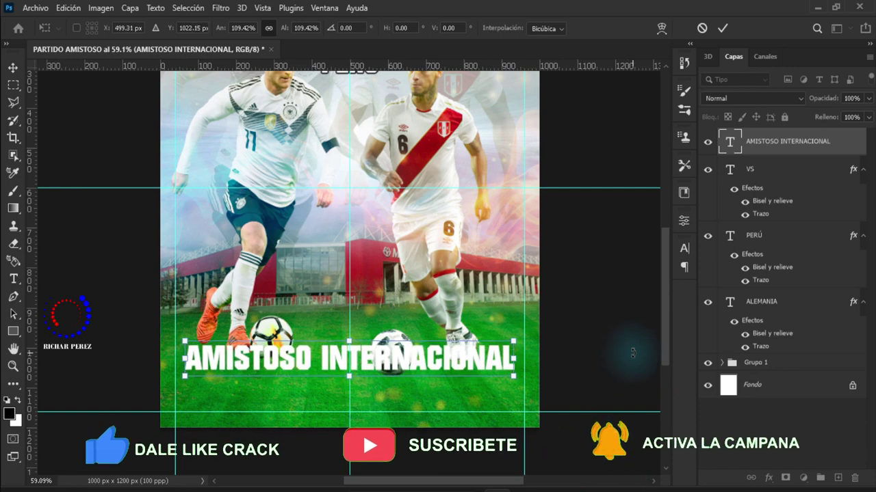
{"action": "key", "text": "shift+Up"}
{"action": "key", "text": "shift+Up"}
{"action": "key", "text": "shift+Up"}
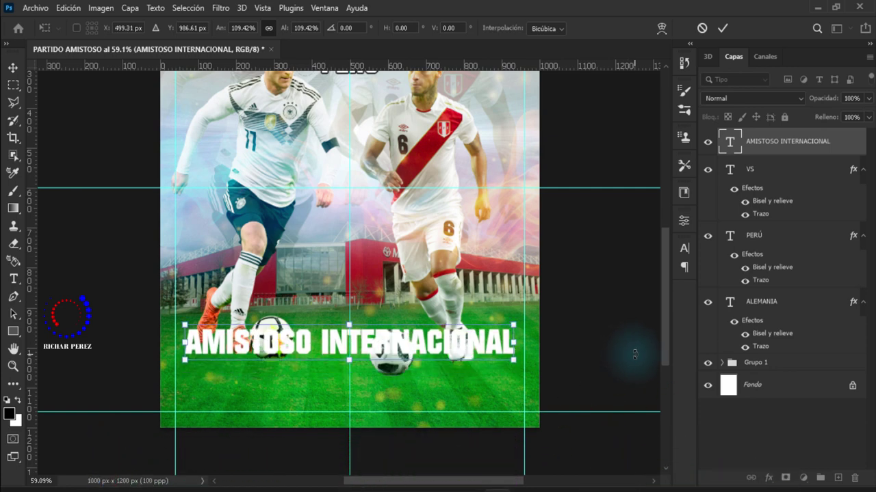
{"action": "key", "text": "shift+Up"}
{"action": "key", "text": "shift+Up"}
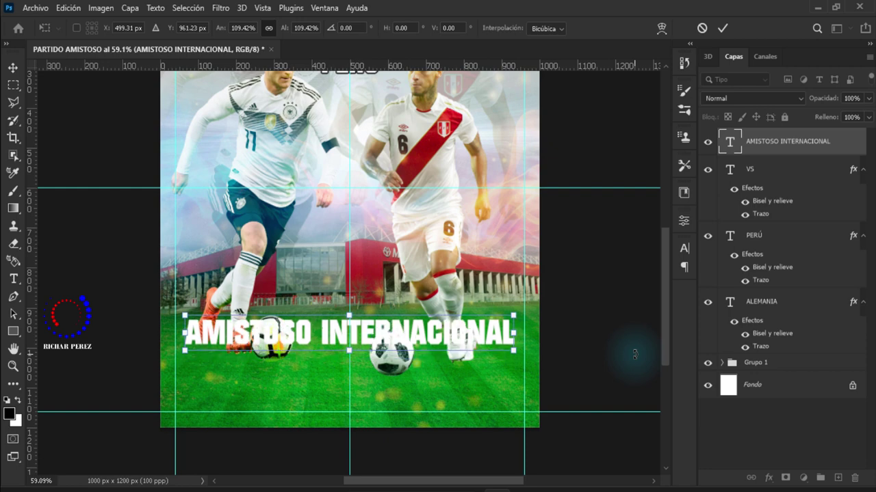
{"action": "key", "text": "shift+Up"}
{"action": "key", "text": "Return"}
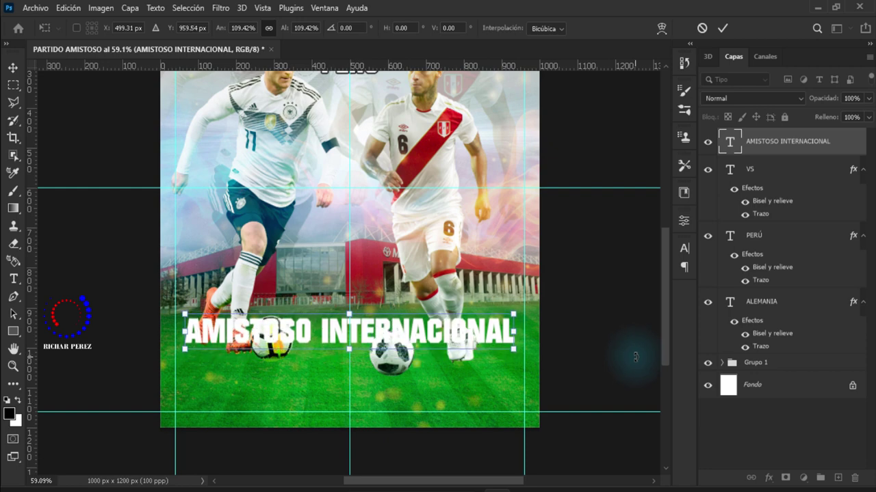
{"action": "key", "text": "t"}
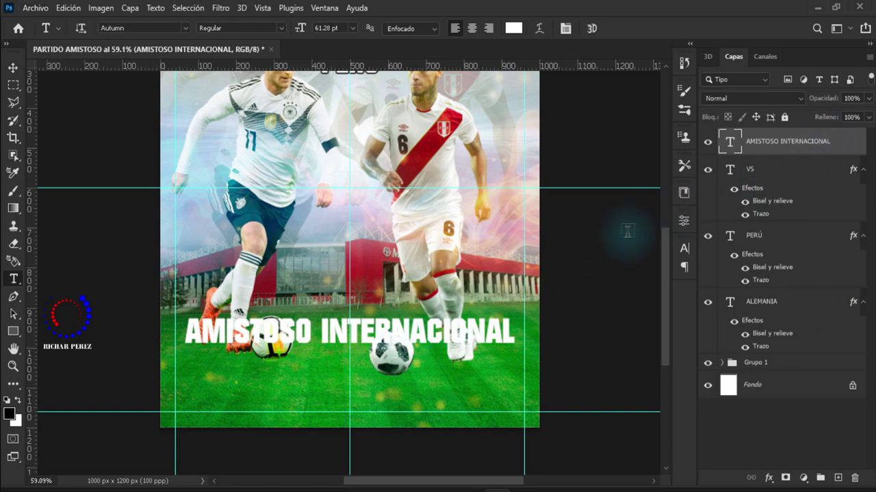
Step: Add a 4 px outline stroke to the AMISTOSO INTERNACIONAL title's layer style
{"action": "scroll", "coordinate": [360, 273], "scroll_direction": "up", "scroll_amount": 2}
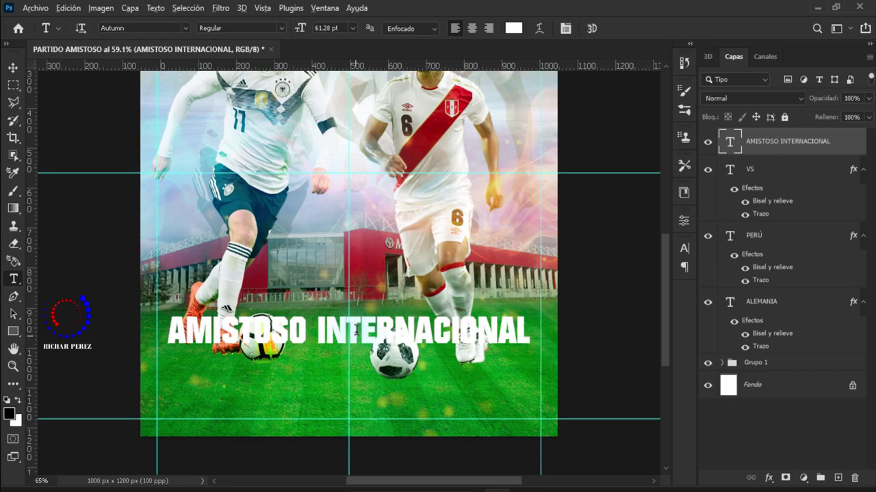
{"action": "right_click", "coordinate": [798, 138]}
{"action": "left_click", "coordinate": [645, 18]}
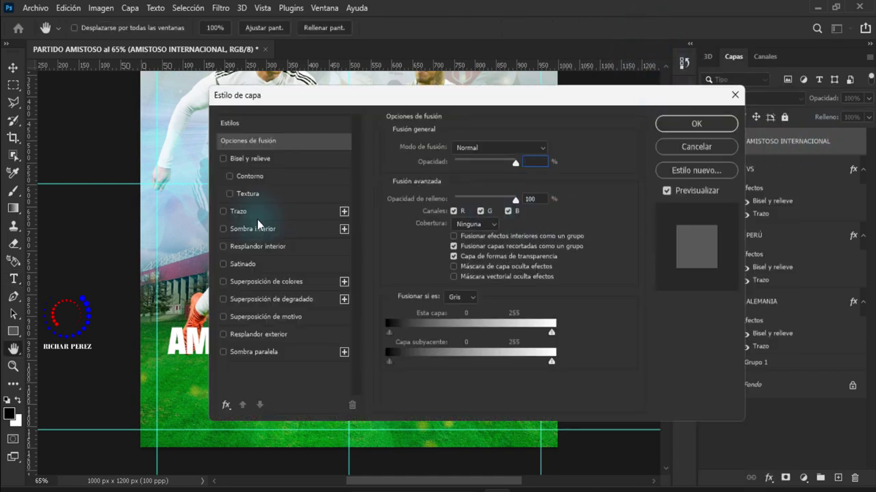
{"action": "left_click", "coordinate": [257, 217]}
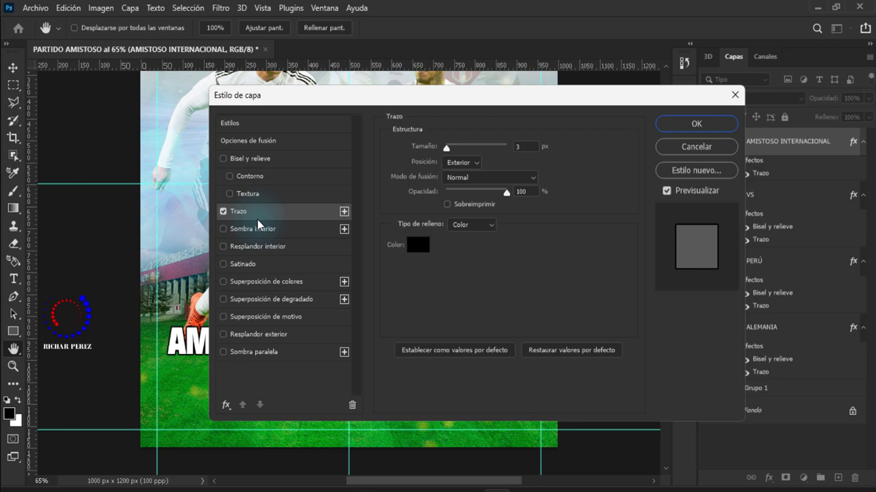
{"action": "double_click", "coordinate": [517, 146]}
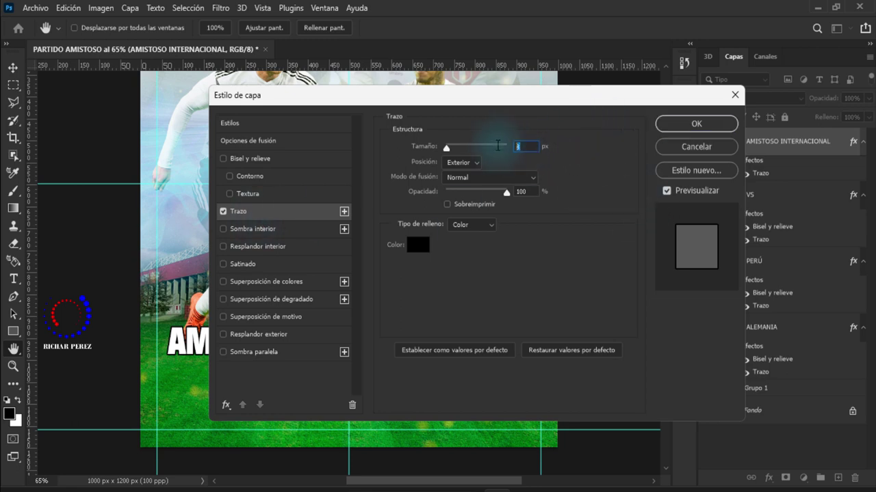
{"action": "type", "text": "4"}
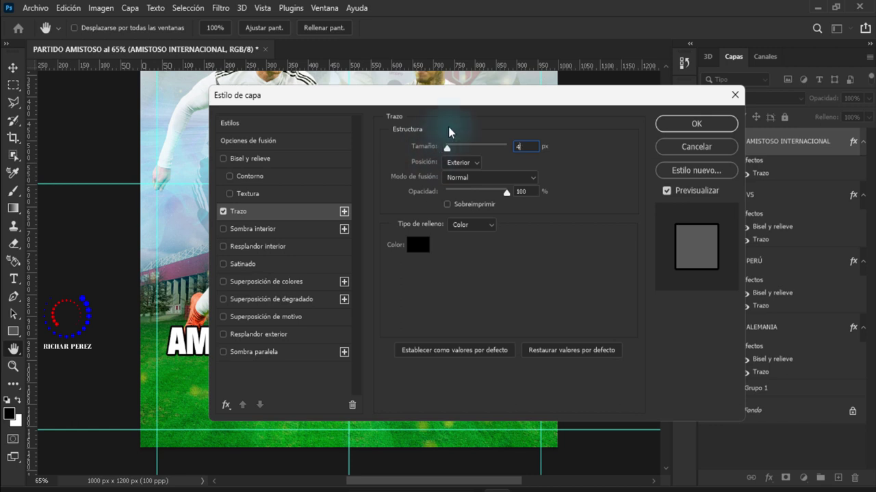
Step: Add a white outer glow and a drop shadow to the title
{"action": "left_click", "coordinate": [274, 334]}
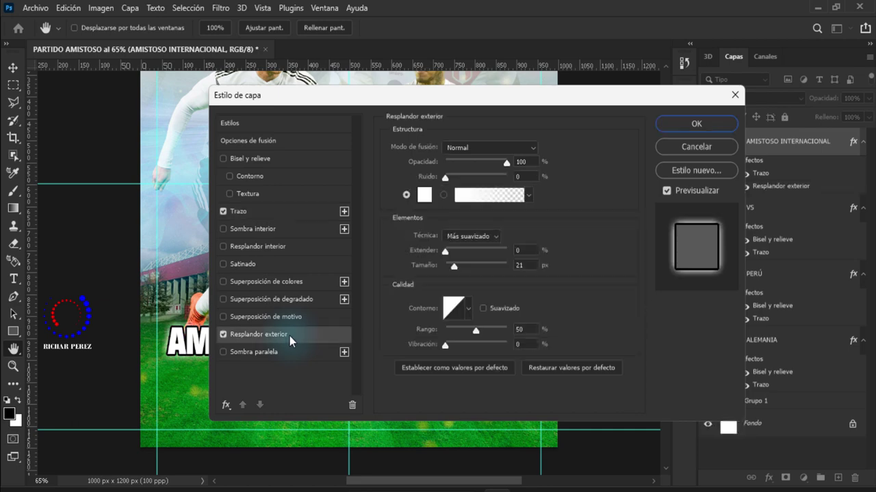
{"action": "left_click_drag", "start_coordinate": [433, 96], "coordinate": [563, 101]}
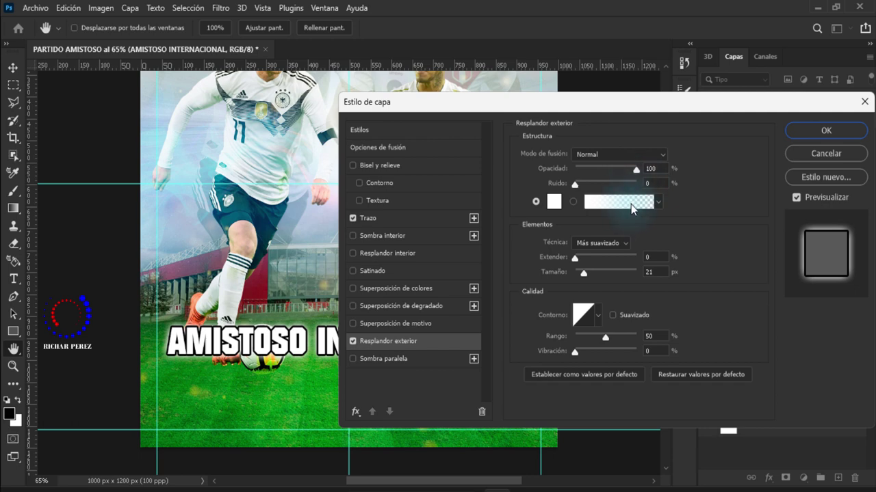
{"action": "left_click", "coordinate": [553, 201]}
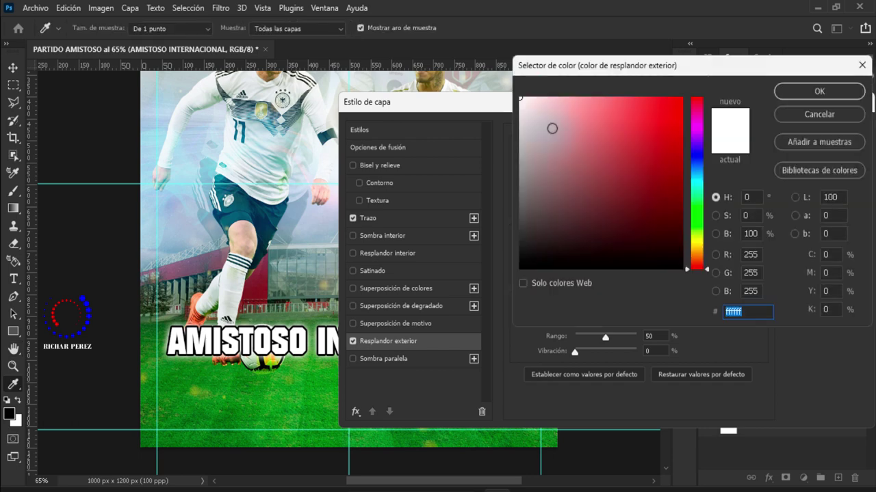
{"action": "left_click", "coordinate": [800, 96]}
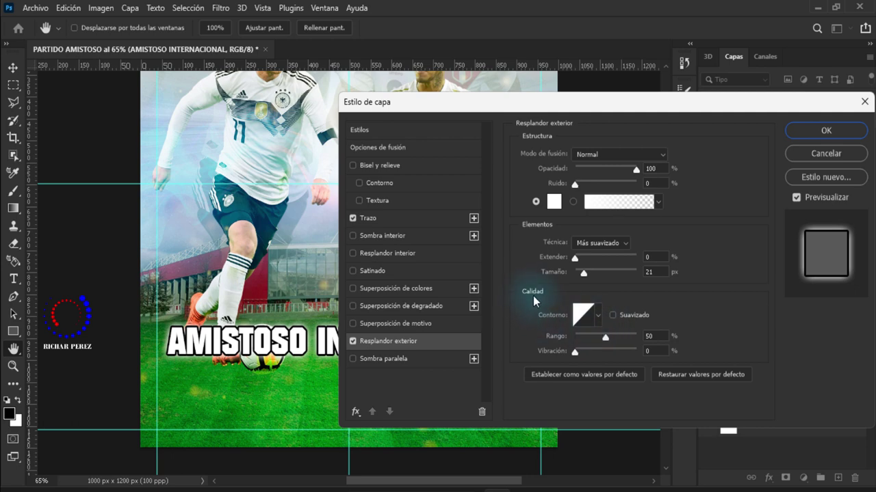
{"action": "left_click", "coordinate": [598, 315]}
{"action": "left_click", "coordinate": [691, 313]}
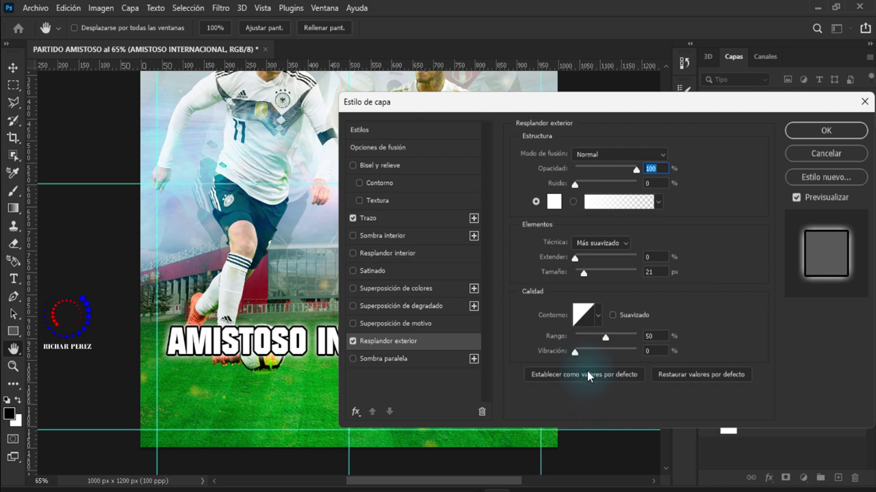
{"action": "left_click", "coordinate": [394, 358]}
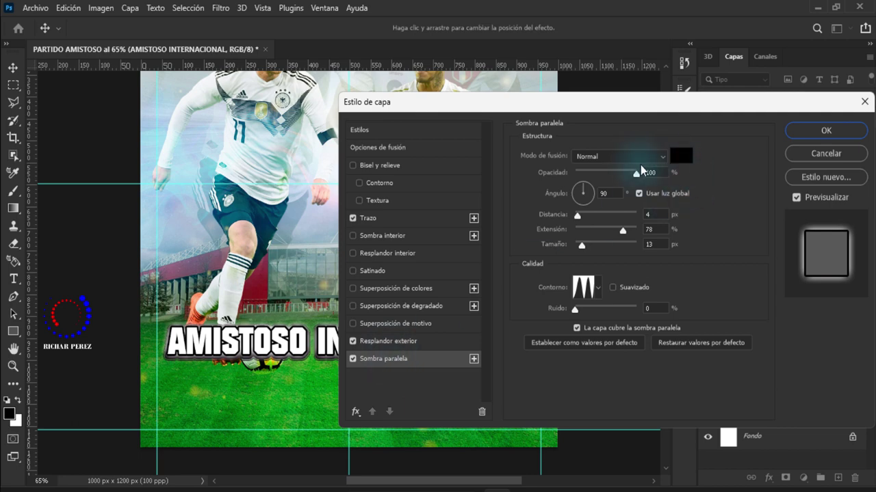
Step: Give the drop shadow black colour, 13 px size and Aro - Doble contour, plus a bevel and emboss
{"action": "left_click", "coordinate": [685, 162]}
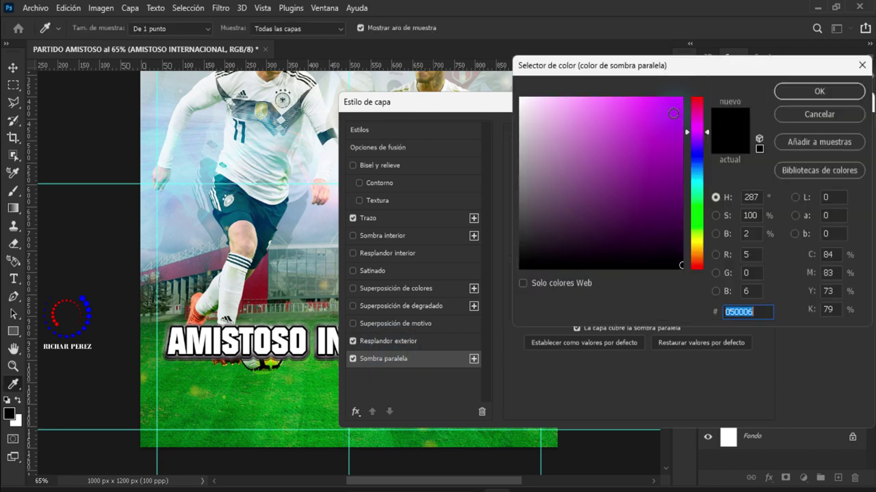
{"action": "left_click", "coordinate": [821, 92]}
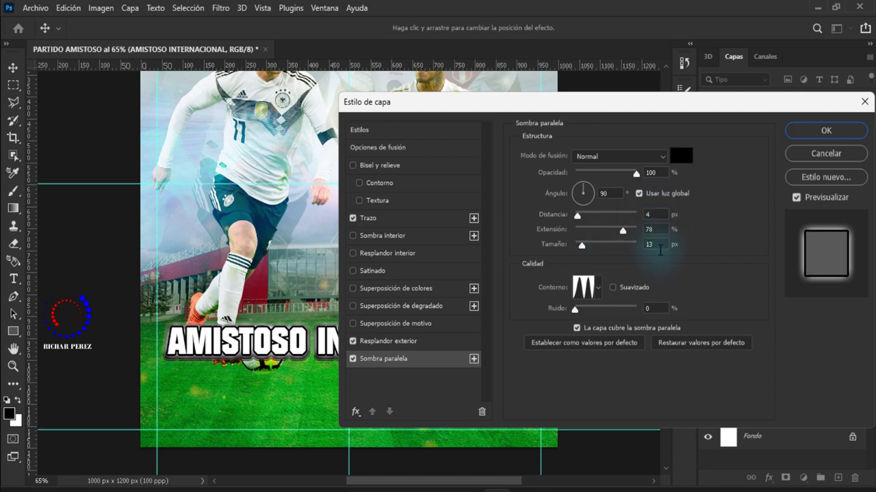
{"action": "left_click", "coordinate": [658, 247]}
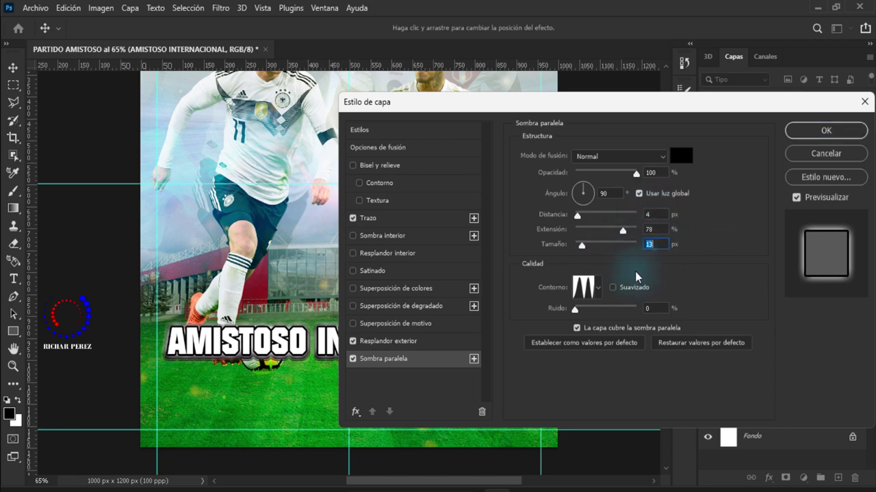
{"action": "left_click", "coordinate": [599, 289]}
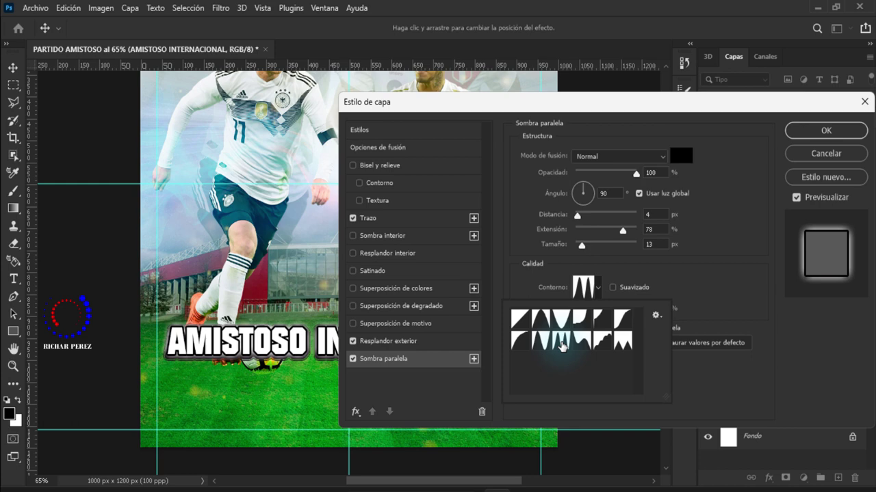
{"action": "left_click", "coordinate": [562, 345]}
{"action": "left_click", "coordinate": [561, 345]}
{"action": "left_click", "coordinate": [584, 287]}
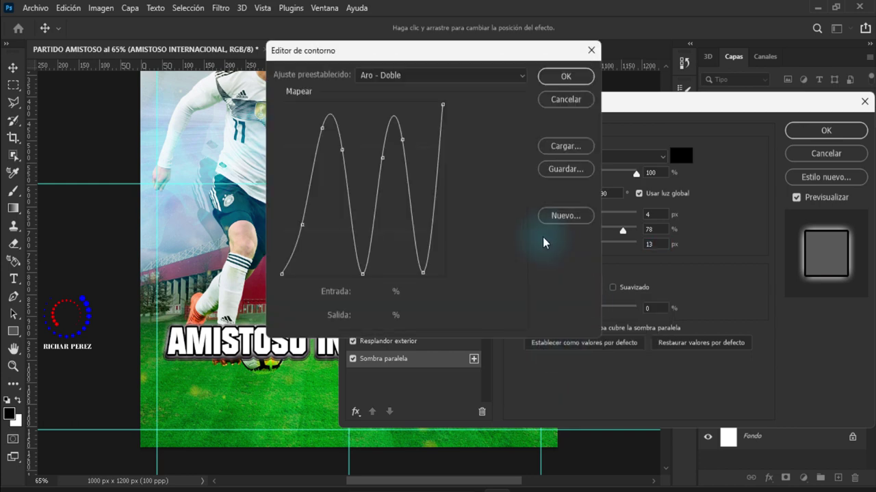
{"action": "left_click", "coordinate": [566, 76]}
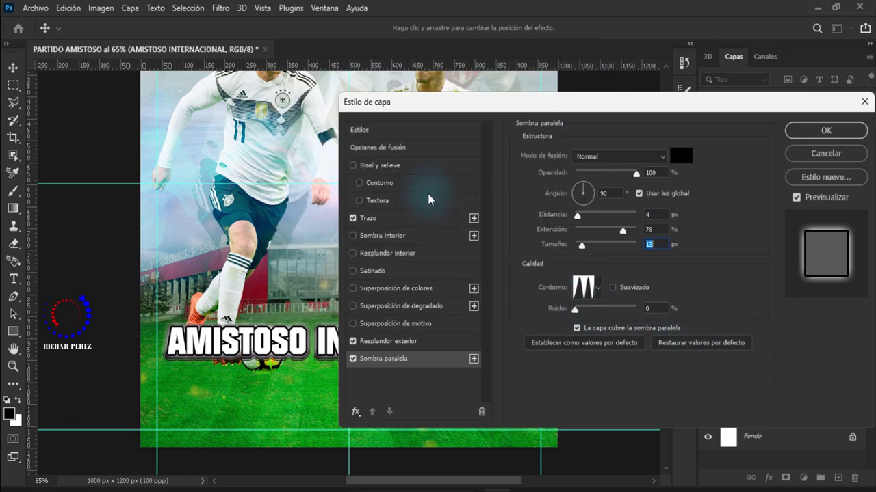
{"action": "left_click", "coordinate": [369, 166]}
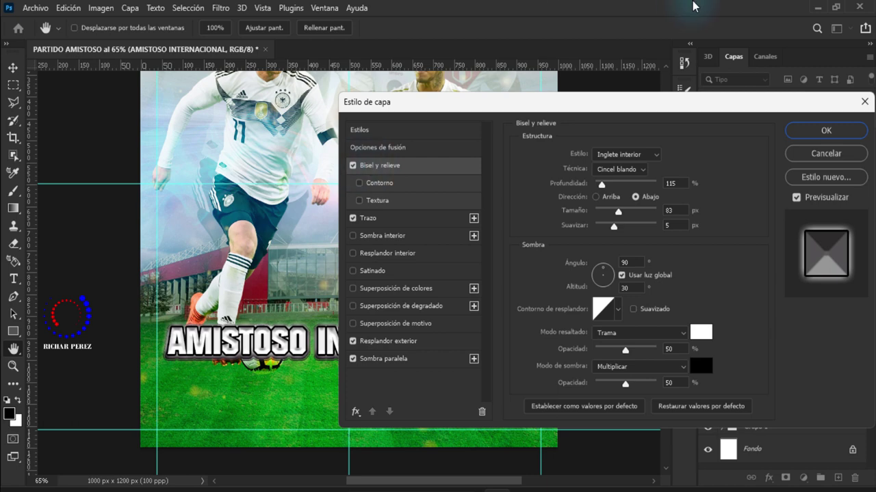
Step: Apply the title styles, group the title into Grupo 2, and duplicate it as Grupo 2 copia
{"action": "left_click", "coordinate": [830, 136]}
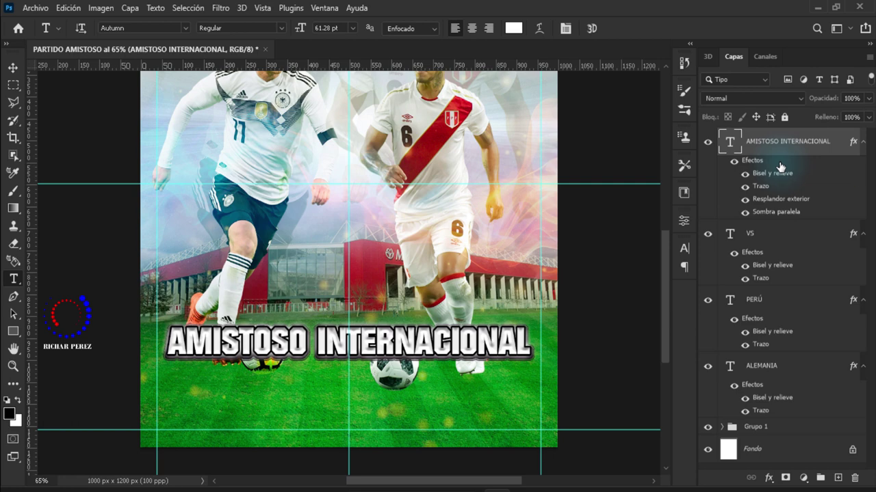
{"action": "key", "text": "ctrl+g"}
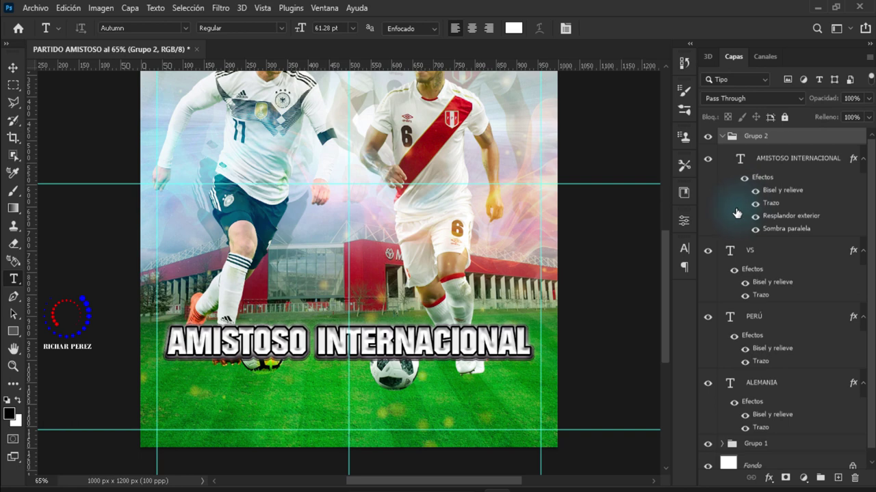
{"action": "key", "text": "ctrl+j"}
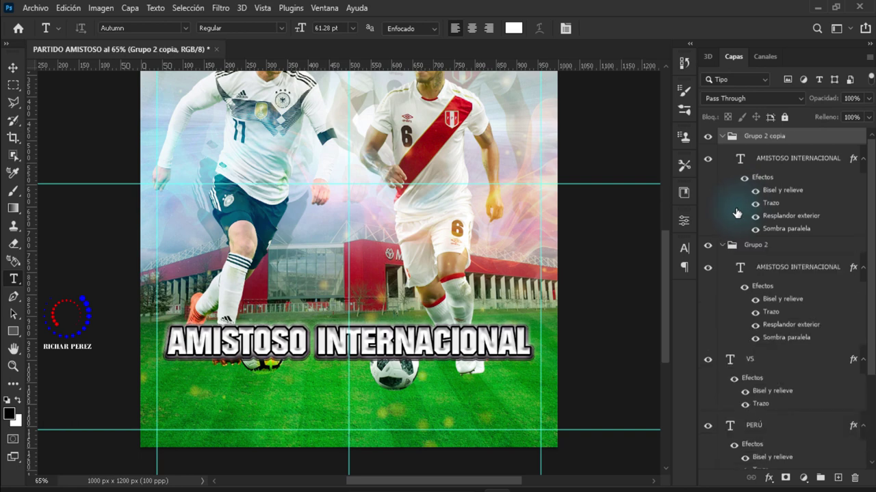
Step: Collapse Grupo 2 copia, keep it visible, and hide the original Grupo 2
{"action": "left_click", "coordinate": [721, 135]}
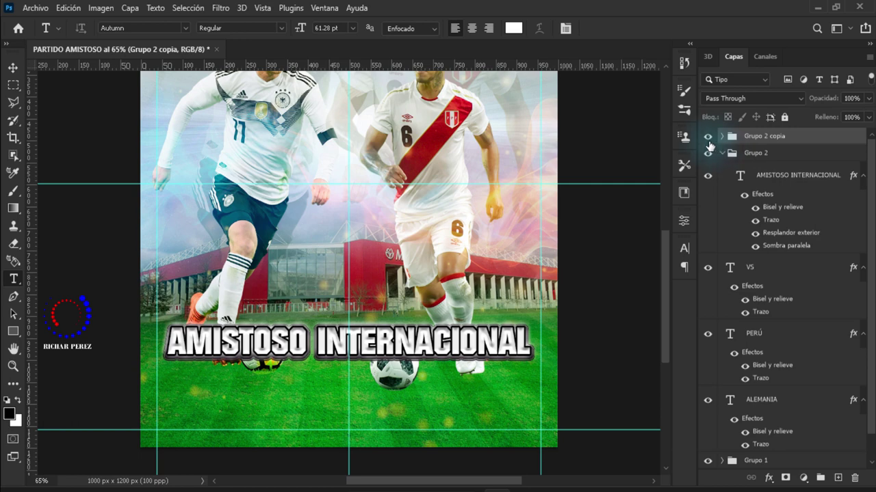
{"action": "left_click", "coordinate": [707, 145]}
{"action": "left_click", "coordinate": [708, 144]}
{"action": "left_click", "coordinate": [707, 152]}
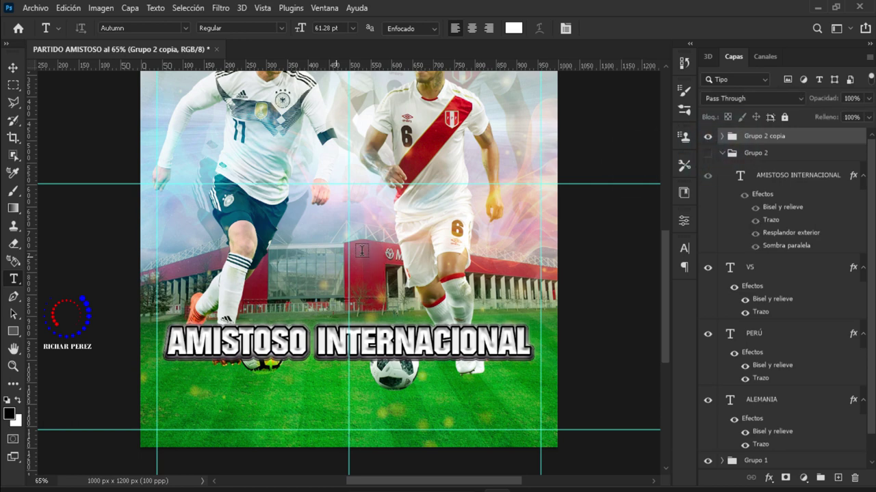
Step: Draw a slightly slanted Pen path along the AMISTOSO INTERNACIONAL title
{"action": "key", "text": "p"}
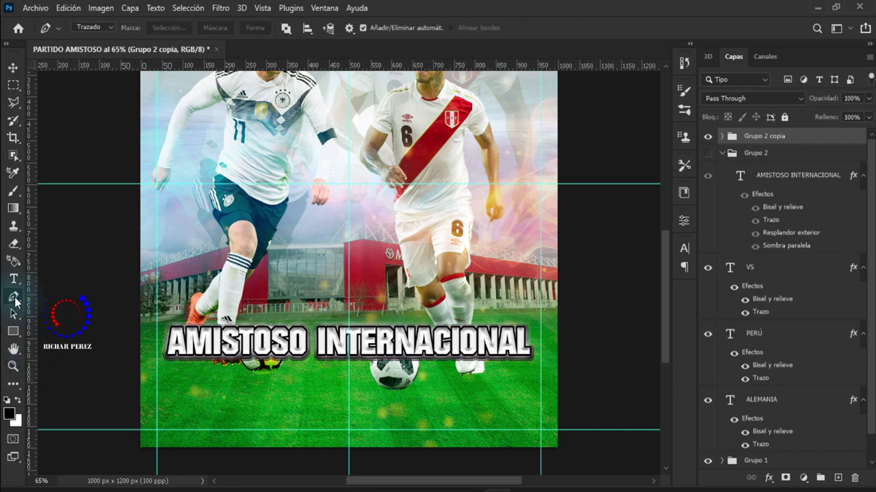
{"action": "right_click", "coordinate": [13, 297]}
{"action": "left_click", "coordinate": [111, 294]}
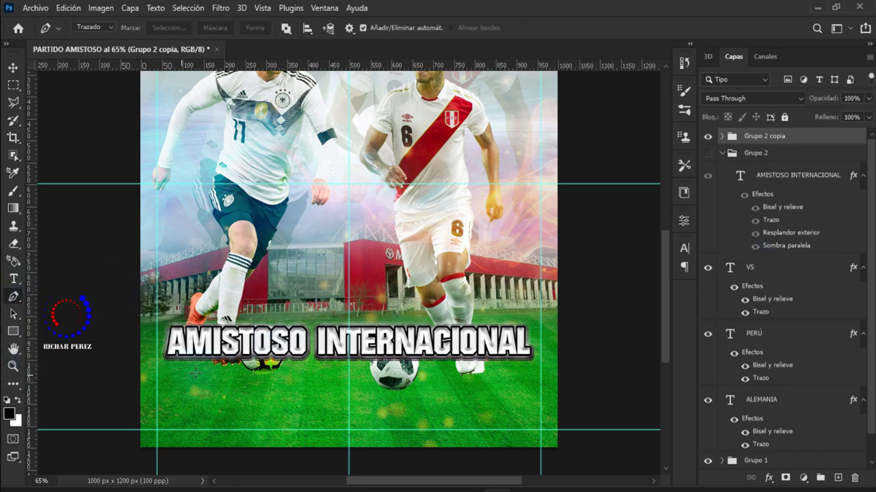
{"action": "scroll", "coordinate": [160, 342], "scroll_direction": "up", "scroll_amount": 3}
{"action": "scroll", "coordinate": [159, 342], "scroll_direction": "up", "scroll_amount": 2}
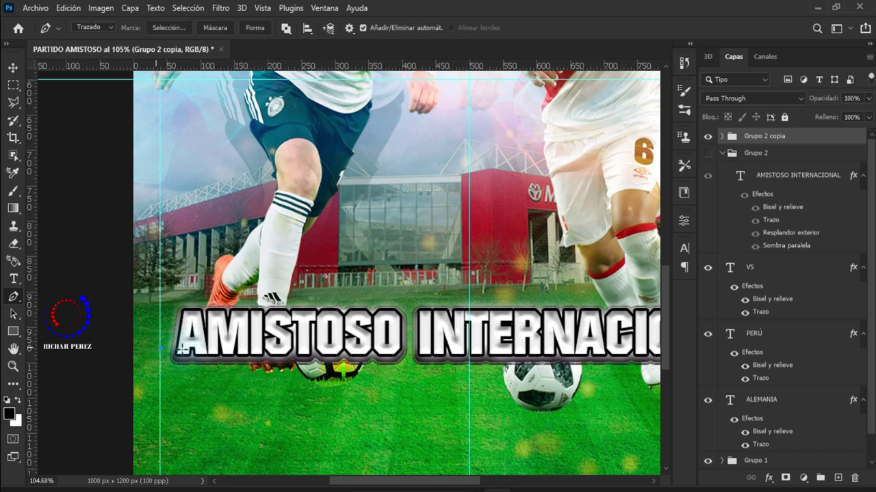
{"action": "scroll", "coordinate": [595, 366], "scroll_direction": "right", "scroll_amount": 3}
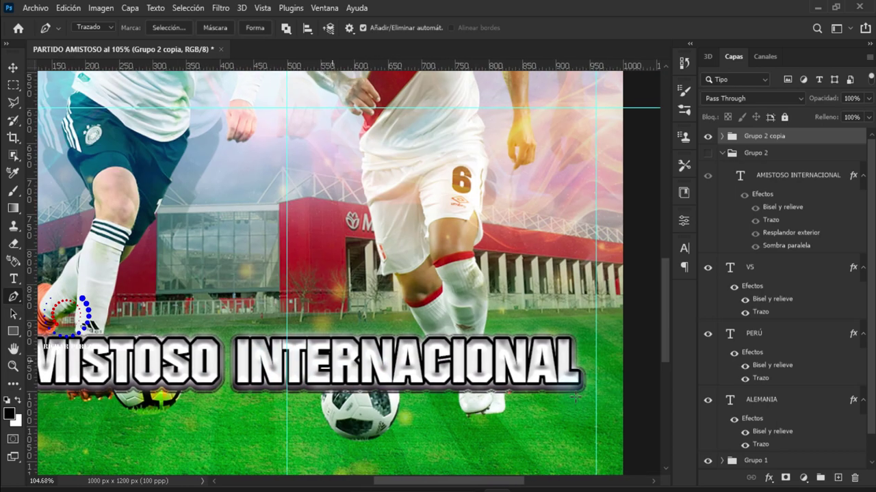
{"action": "left_click", "coordinate": [589, 352]}
{"action": "scroll", "coordinate": [342, 342], "scroll_direction": "left", "scroll_amount": 1}
{"action": "scroll", "coordinate": [156, 376], "scroll_direction": "left", "scroll_amount": 3}
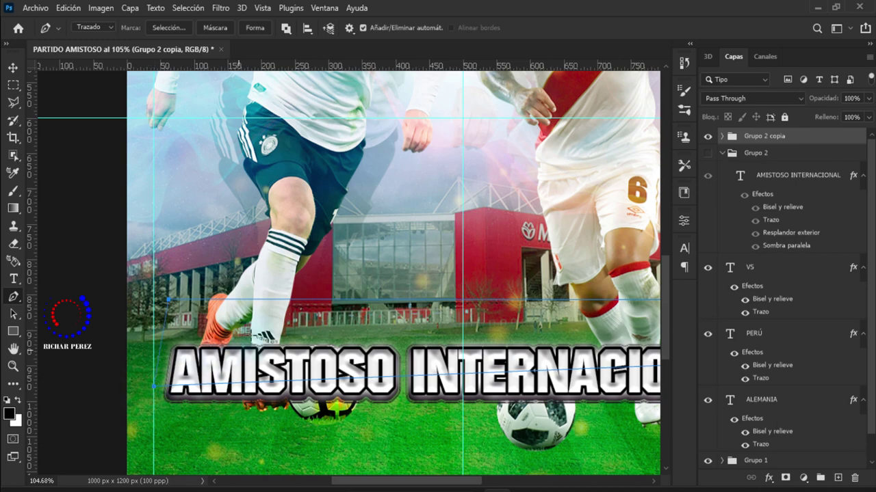
Step: Turn the path into a selection and use it as Grupo 2 copia's layer mask
{"action": "right_click", "coordinate": [255, 330]}
{"action": "left_click", "coordinate": [303, 88]}
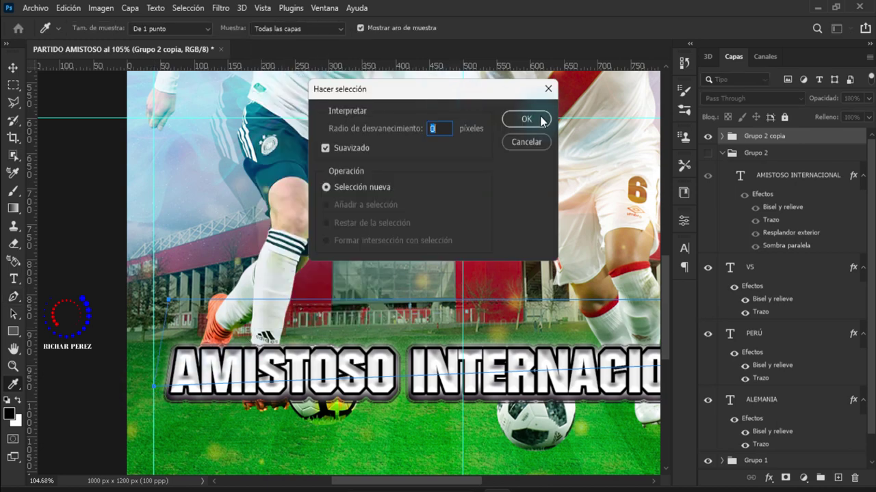
{"action": "left_click", "coordinate": [524, 119]}
{"action": "left_click", "coordinate": [785, 477]}
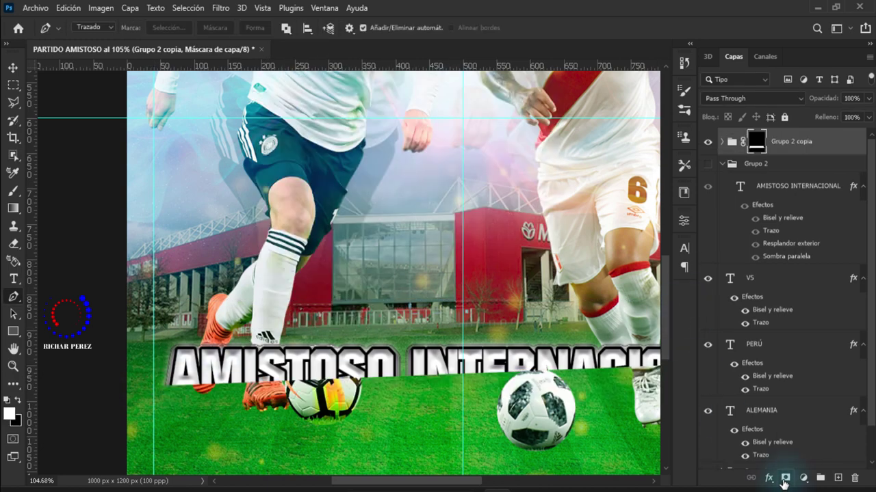
{"action": "scroll", "coordinate": [482, 395], "scroll_direction": "down", "scroll_amount": 2}
{"action": "scroll", "coordinate": [496, 369], "scroll_direction": "down", "scroll_amount": 2}
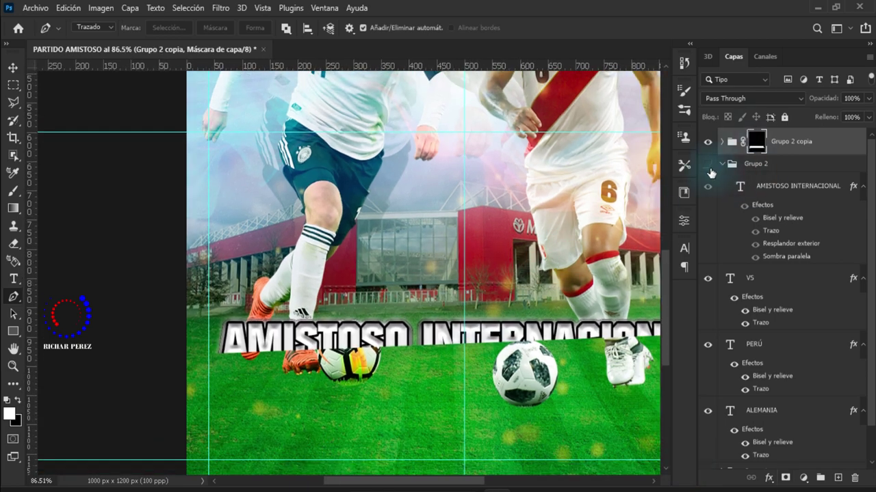
Step: Show Grupo 2 and give it an inverted mask from Grupo 2 copia's mask selection
{"action": "left_click", "coordinate": [709, 165]}
{"action": "left_click", "coordinate": [758, 164]}
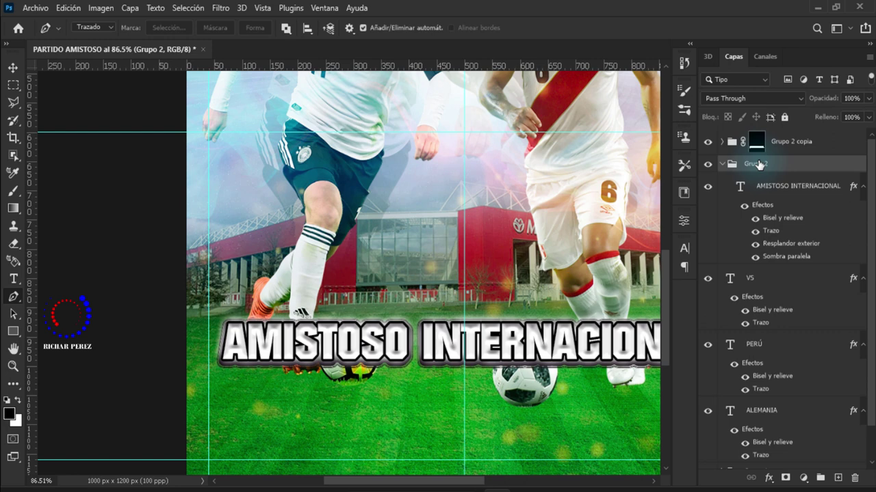
{"action": "left_click_drag", "start_coordinate": [758, 164], "coordinate": [757, 149]}
{"action": "left_click", "coordinate": [758, 147], "text": "ctrl"}
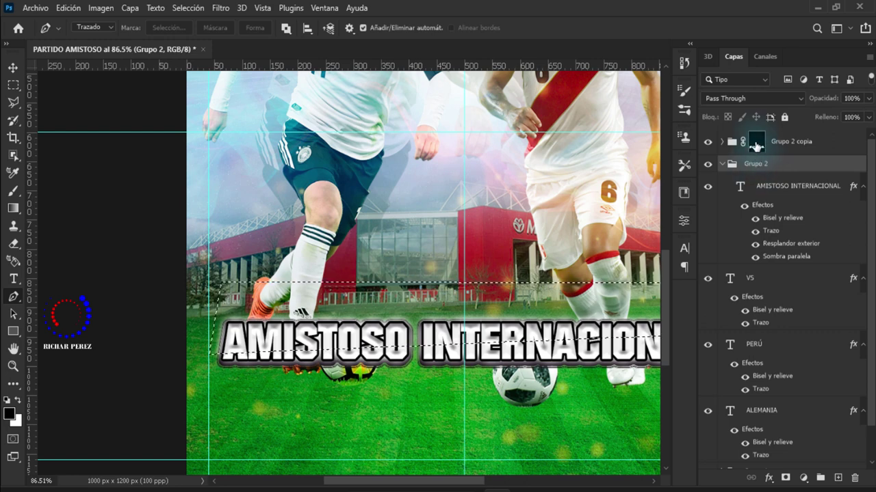
{"action": "left_click", "coordinate": [757, 143]}
{"action": "left_click", "coordinate": [758, 166]}
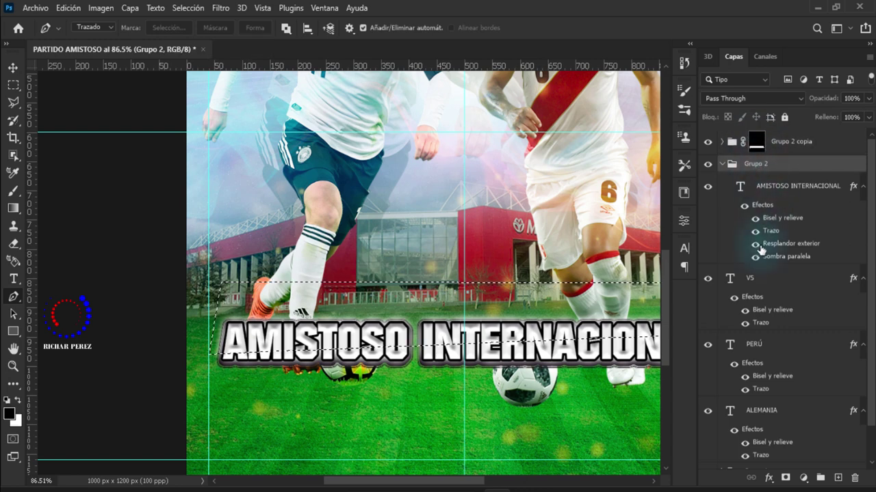
{"action": "left_click", "coordinate": [786, 478]}
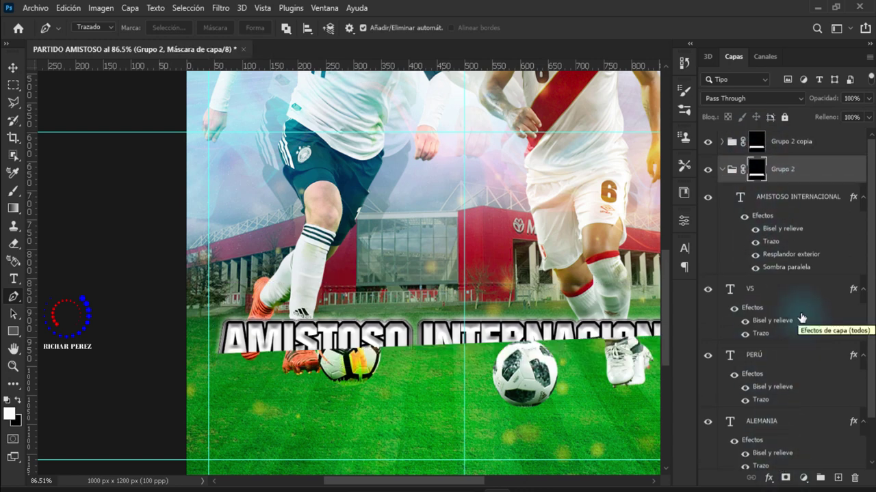
{"action": "key", "text": "ctrl+i"}
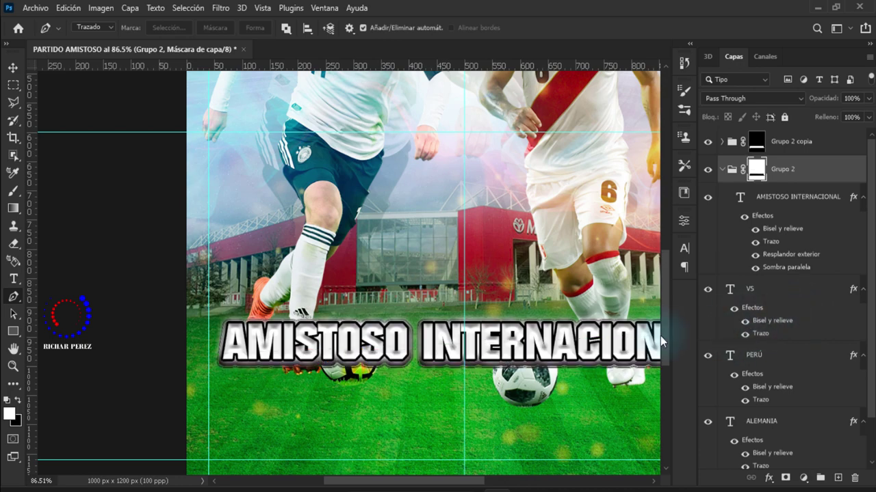
Step: Nudge Grupo 2's mask about 8 px down with Free Transform and commit it
{"action": "key", "text": "ctrl+t"}
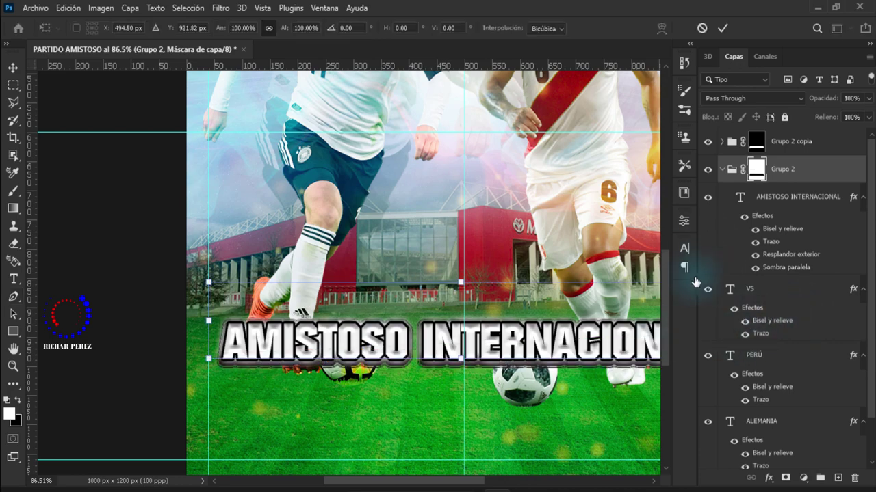
{"action": "scroll", "coordinate": [556, 401], "scroll_direction": "down", "scroll_amount": 2}
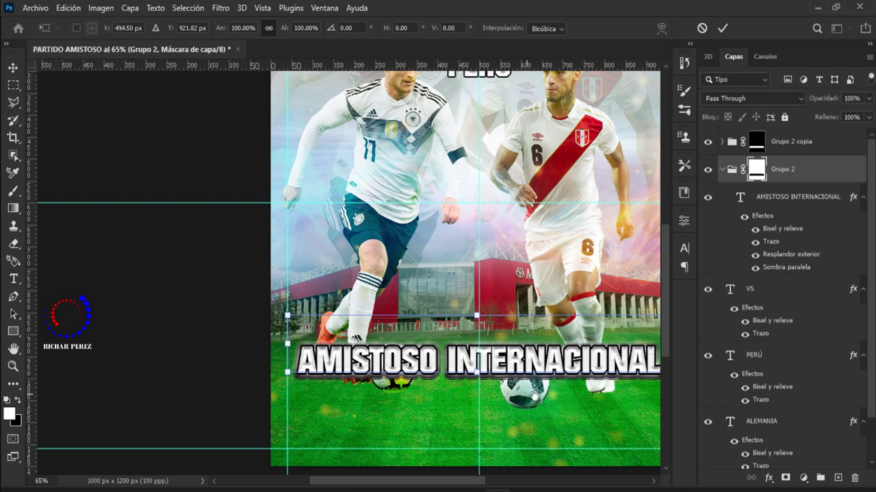
{"action": "scroll", "coordinate": [535, 394], "scroll_direction": "right", "scroll_amount": 2}
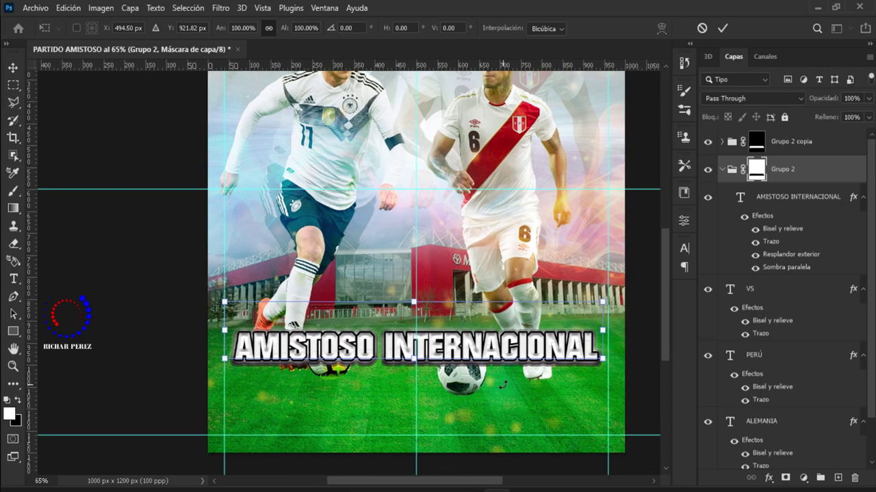
{"action": "key", "text": "Down"}
{"action": "key", "text": "Down"}
{"action": "key", "text": "Down"}
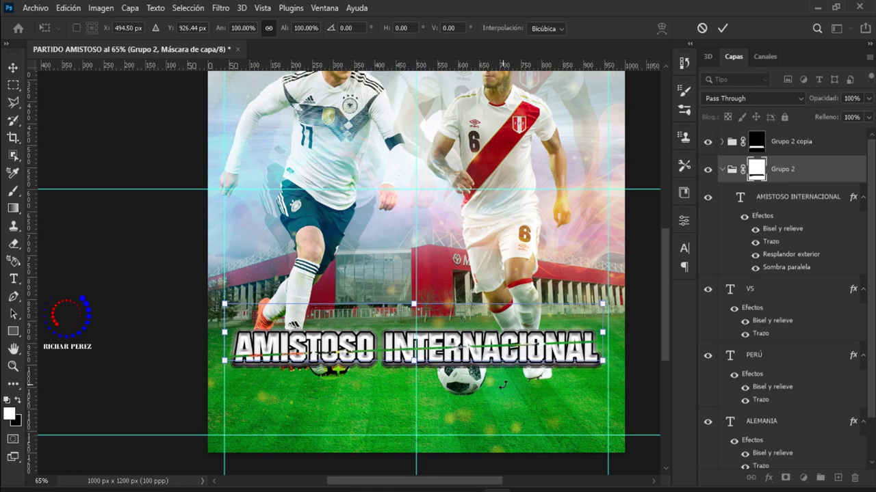
{"action": "key", "text": "Down"}
{"action": "key", "text": "Down"}
{"action": "key", "text": "Left"}
{"action": "key", "text": "Left"}
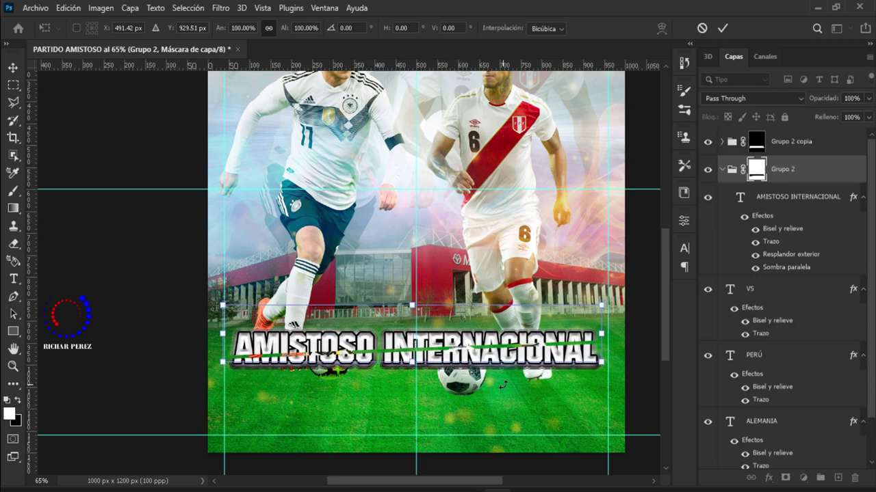
{"action": "key", "text": "Left"}
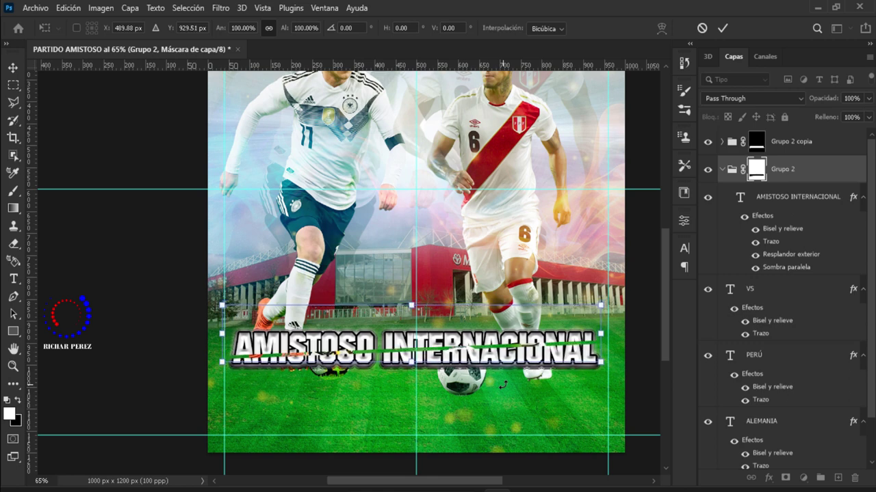
{"action": "key", "text": "Up"}
{"action": "key", "text": "Down"}
{"action": "key", "text": "Return"}
Step: Switch to the Pen tool, fit the poster on screen, and zoom in on the title
{"action": "key", "text": "p"}
{"action": "key", "text": "ctrl+0"}
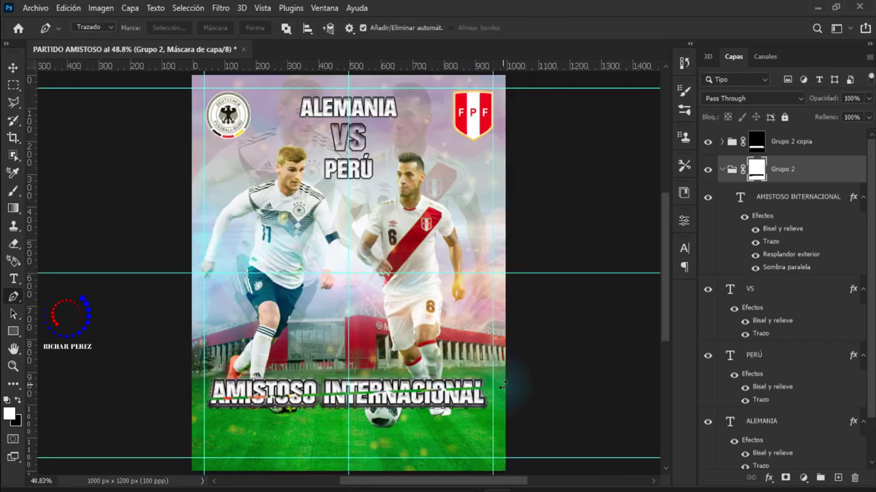
{"action": "scroll", "coordinate": [502, 385], "scroll_direction": "up", "scroll_amount": 3}
{"action": "scroll", "coordinate": [444, 246], "scroll_direction": "up", "scroll_amount": 3}
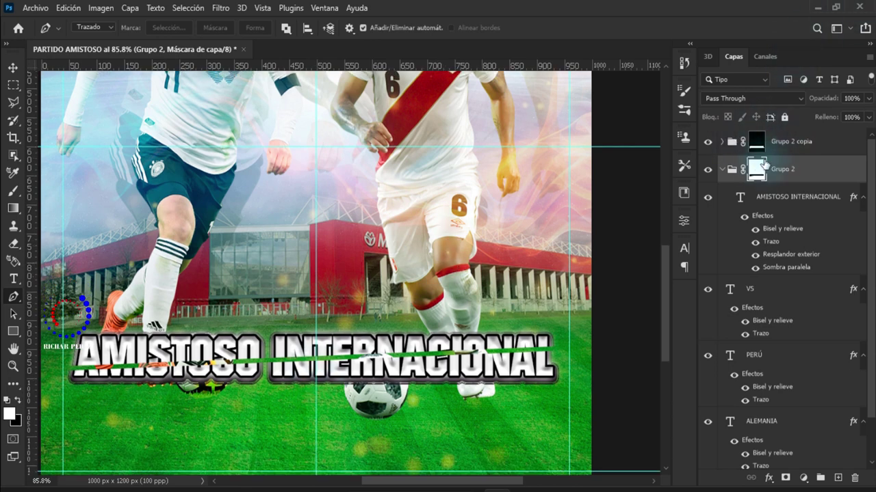
Step: Colour Grupo 2's AMISTOSO INTERNACIONAL text yellow fff000
{"action": "left_click", "coordinate": [722, 170]}
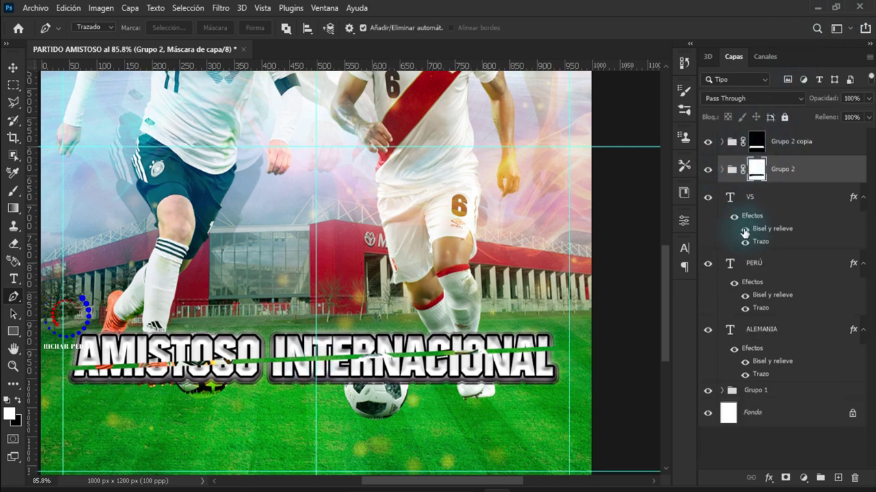
{"action": "left_click", "coordinate": [722, 170]}
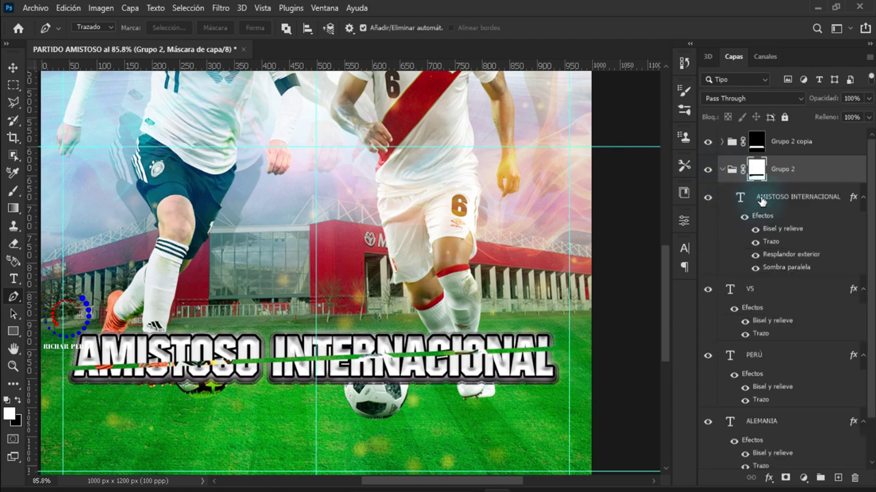
{"action": "left_click", "coordinate": [762, 200]}
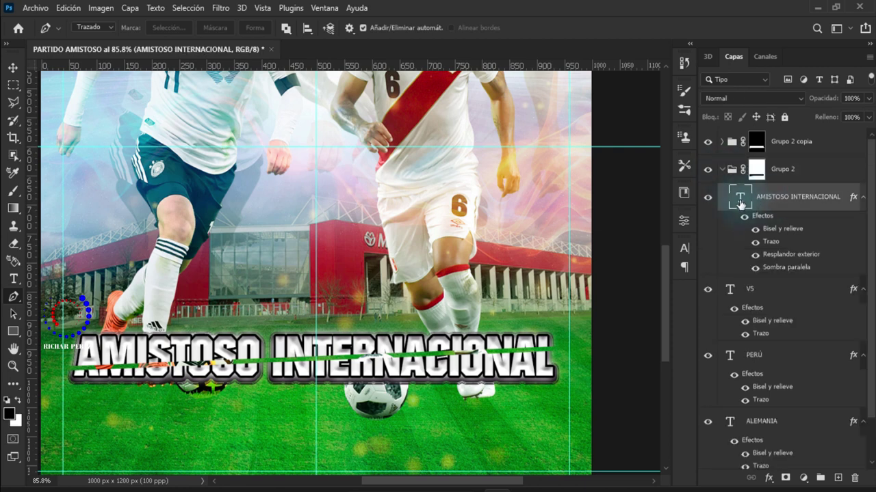
{"action": "double_click", "coordinate": [740, 199]}
{"action": "left_click", "coordinate": [515, 28]}
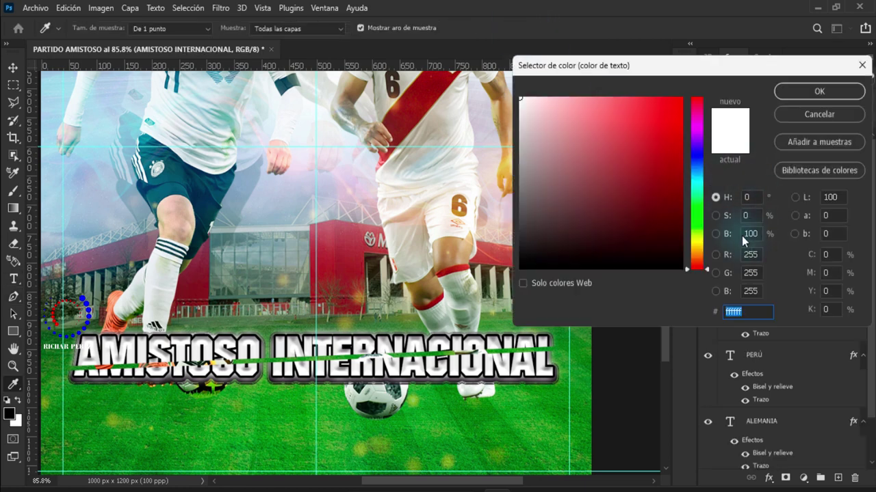
{"action": "left_click", "coordinate": [695, 239]}
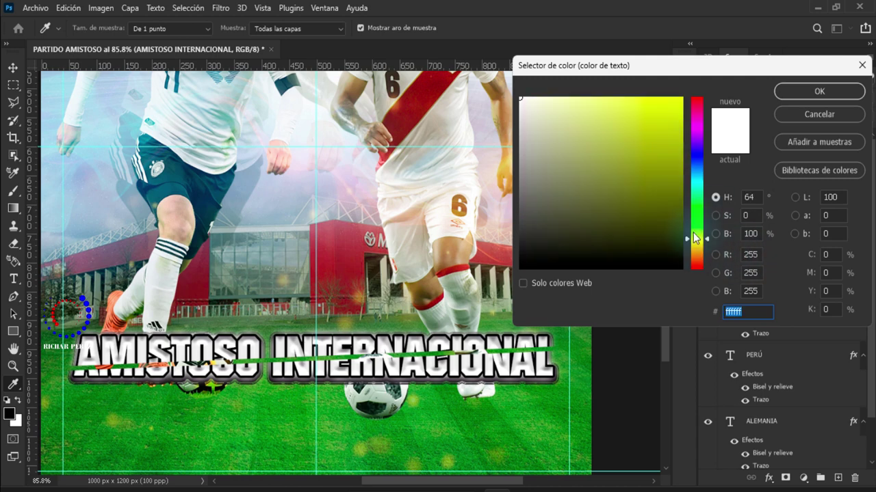
{"action": "left_click_drag", "start_coordinate": [677, 121], "coordinate": [699, 70]}
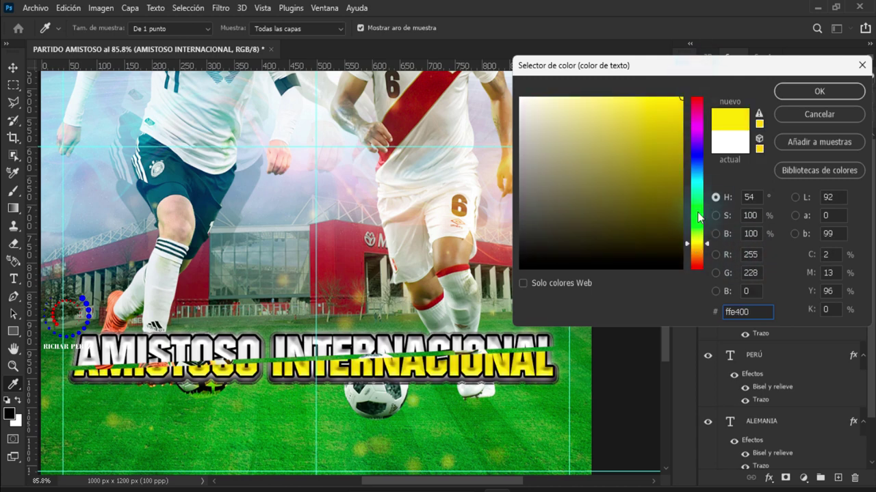
{"action": "type", "text": "fff000"}
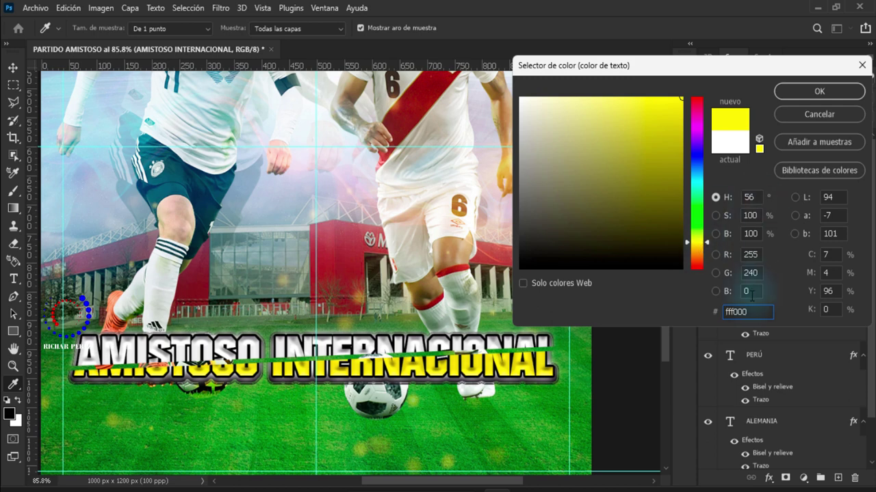
{"action": "left_click", "coordinate": [836, 93]}
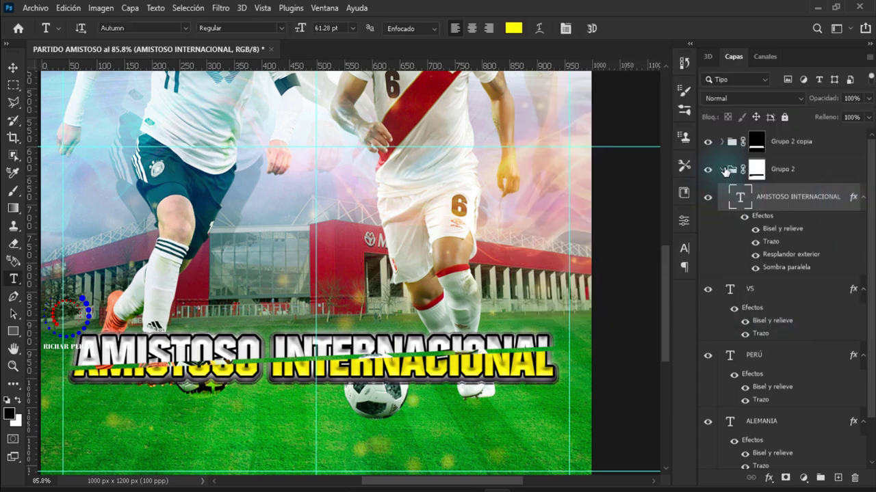
Step: Colour Grupo 2 copia's AMISTOSO INTERNACIONAL text yellow fff200
{"action": "left_click", "coordinate": [724, 169]}
{"action": "left_click", "coordinate": [723, 147]}
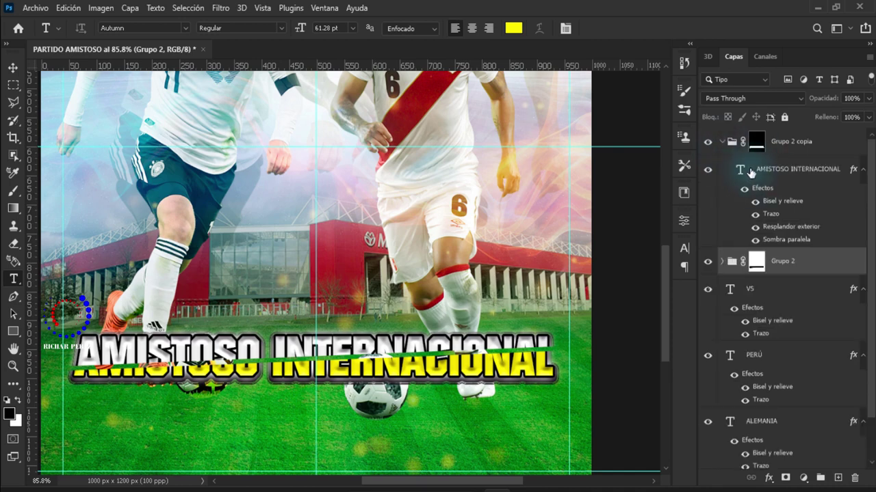
{"action": "left_click", "coordinate": [746, 171]}
{"action": "left_click", "coordinate": [513, 28]}
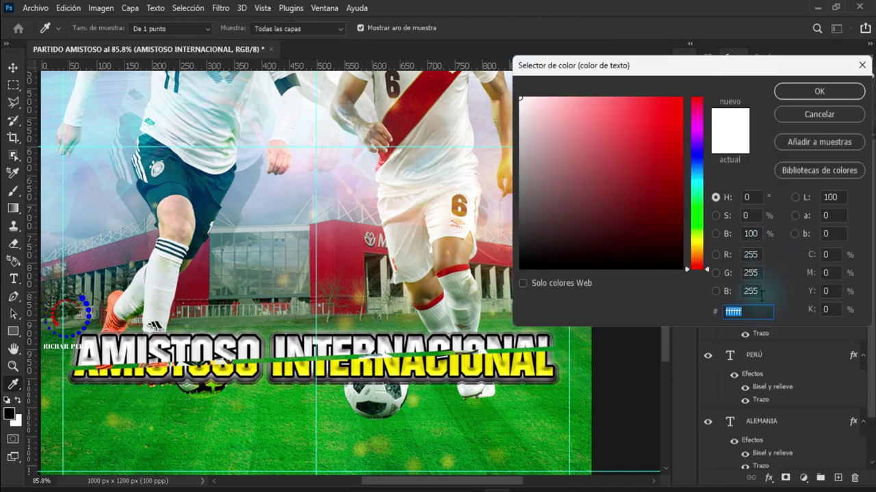
{"action": "type", "text": "fff2000"}
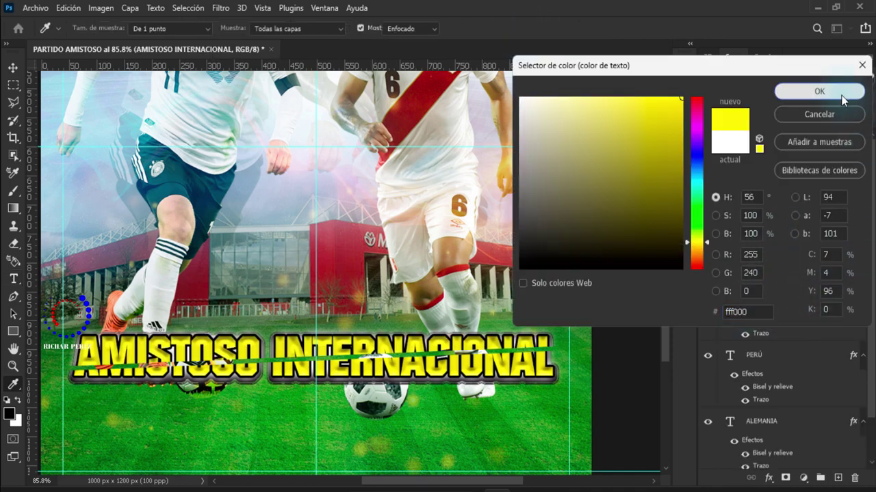
{"action": "left_click", "coordinate": [844, 91]}
{"action": "left_click", "coordinate": [719, 145]}
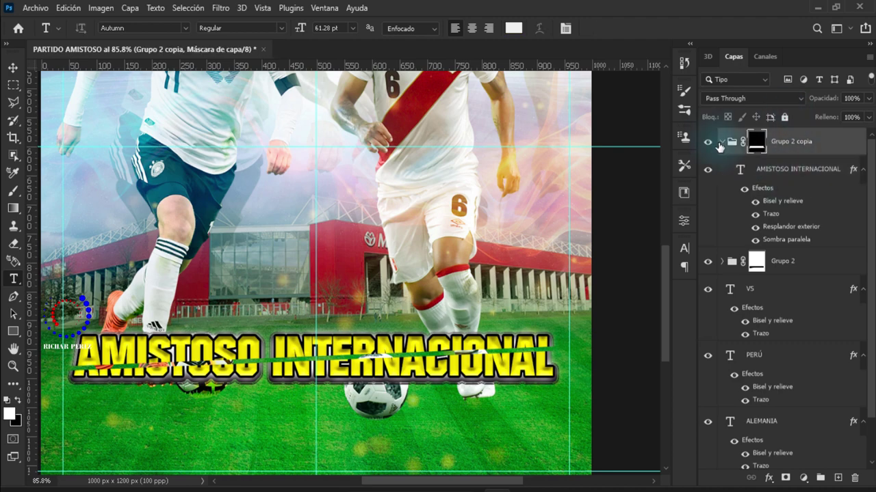
Step: Collapse Grupo 2 copia, target the VS text layer, and pick the Rectangle Tool
{"action": "left_click", "coordinate": [722, 143]}
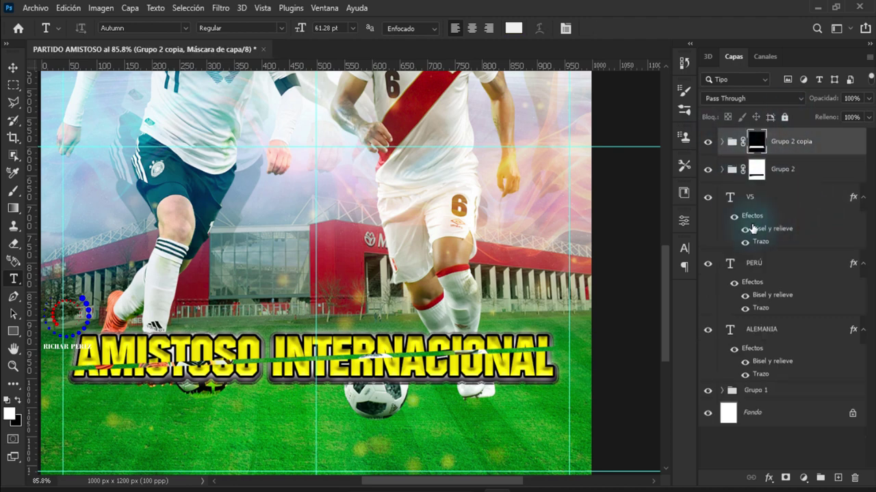
{"action": "scroll", "coordinate": [304, 301], "scroll_direction": "down", "scroll_amount": 2}
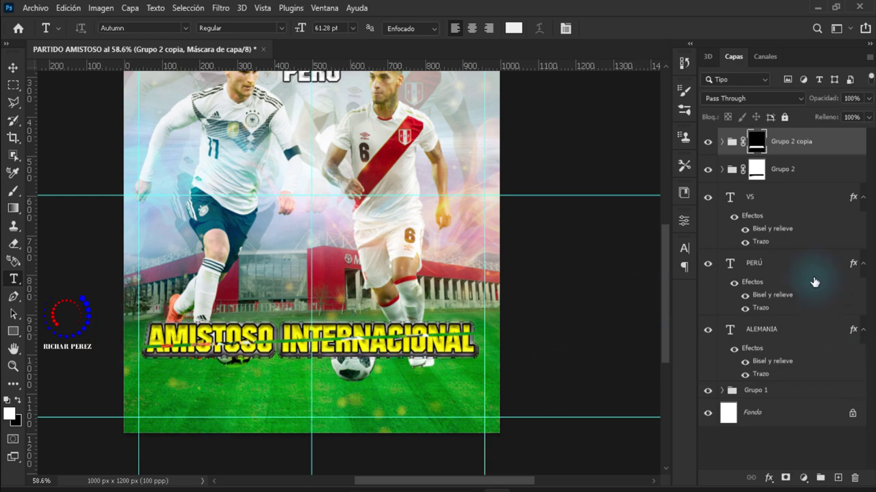
{"action": "left_click", "coordinate": [802, 199]}
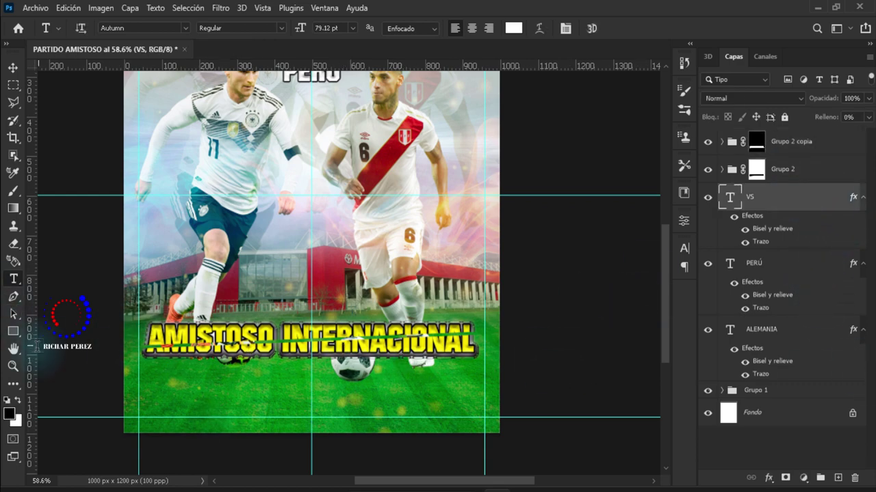
{"action": "left_click", "coordinate": [13, 331]}
{"action": "left_click", "coordinate": [89, 340]}
Step: Draw a white 1070 px band across the title and reduce its height to 118 px
{"action": "scroll", "coordinate": [90, 340], "scroll_direction": "up", "scroll_amount": 2}
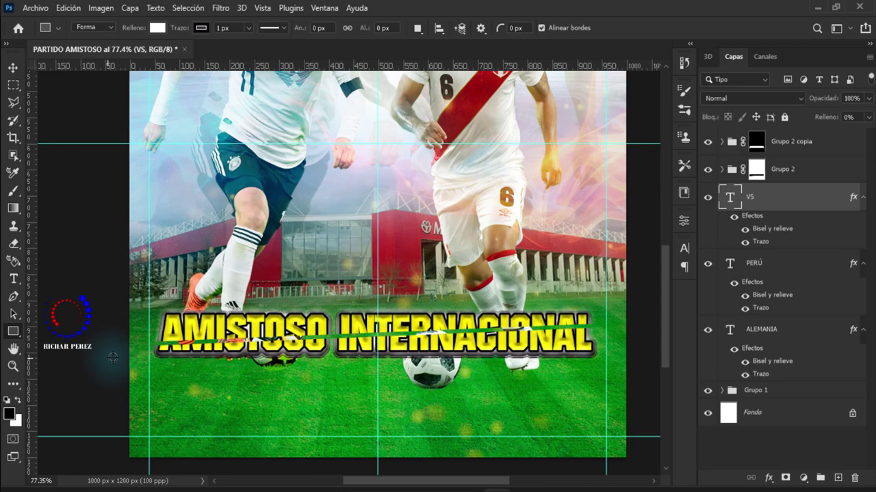
{"action": "scroll", "coordinate": [89, 340], "scroll_direction": "up", "scroll_amount": 3}
{"action": "mouse_move", "coordinate": [114, 278]}
{"action": "left_mouse_down"}
{"action": "mouse_move", "coordinate": [683, 384]}
{"action": "mouse_move", "coordinate": [634, 370]}
{"action": "mouse_move", "coordinate": [629, 383]}
{"action": "left_mouse_up"}
{"action": "scroll", "coordinate": [179, 390], "scroll_direction": "down", "scroll_amount": 2}
{"action": "left_click", "coordinate": [658, 148]}
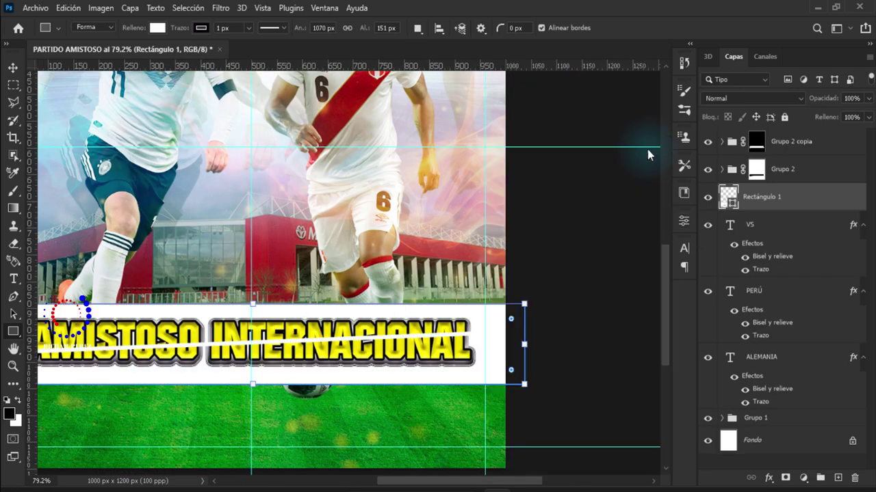
{"action": "scroll", "coordinate": [344, 273], "scroll_direction": "down", "scroll_amount": 2}
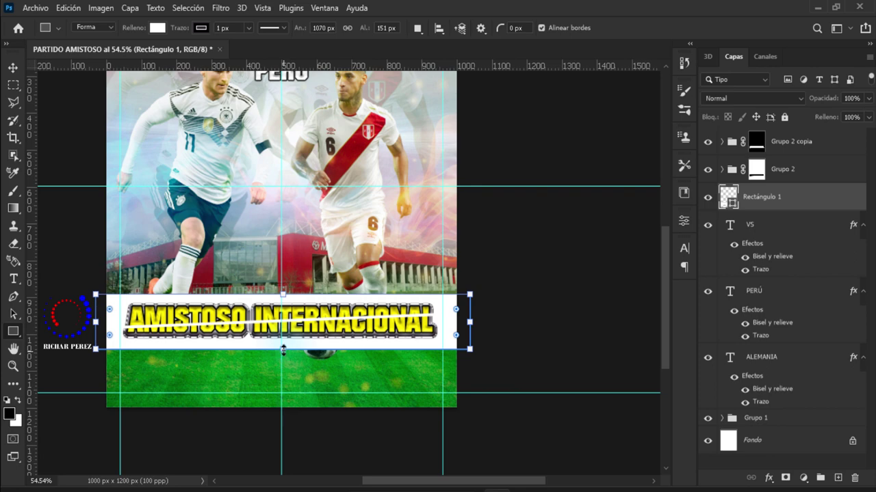
{"action": "scroll", "coordinate": [283, 349], "scroll_direction": "up", "scroll_amount": 2}
{"action": "key", "text": "ctrl+t"}
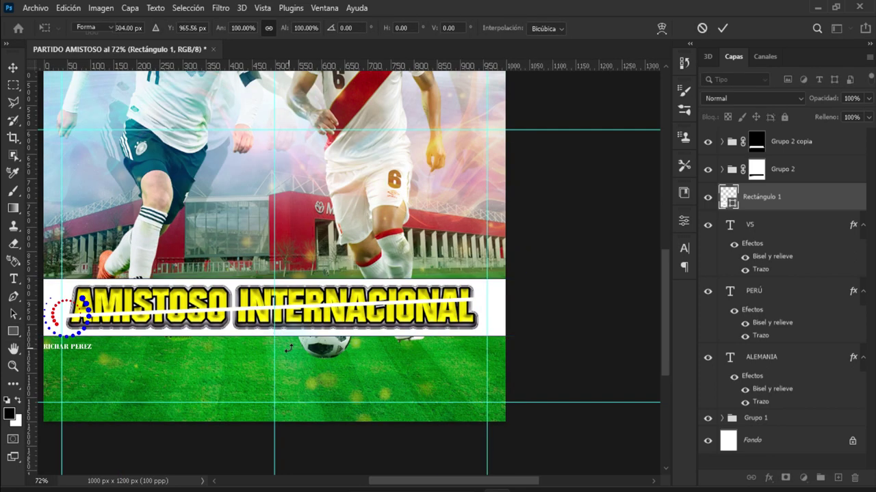
{"action": "key", "text": "Return"}
{"action": "scroll", "coordinate": [246, 339], "scroll_direction": "down", "scroll_amount": 1}
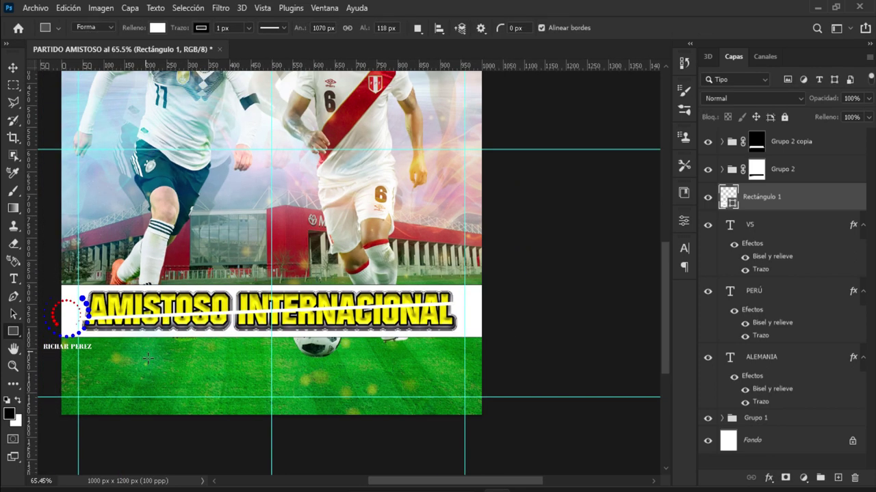
Step: Set the white band's stroke width to 0 px
{"action": "right_click", "coordinate": [13, 331]}
{"action": "left_click", "coordinate": [75, 332]}
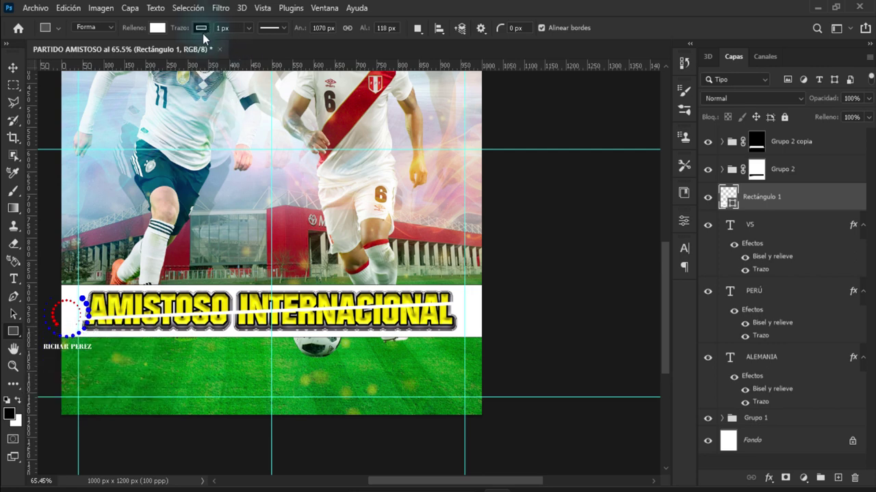
{"action": "left_click", "coordinate": [248, 28]}
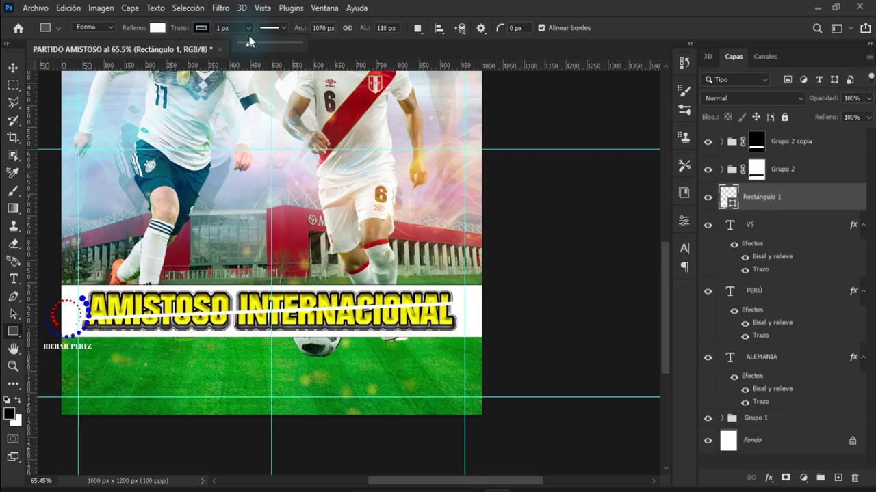
{"action": "left_click_drag", "start_coordinate": [250, 44], "coordinate": [236, 45]}
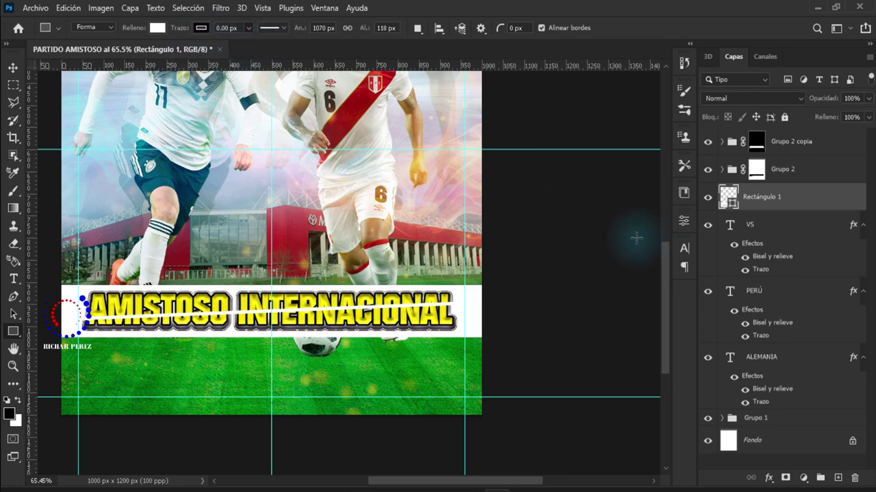
Step: Add a Pattern Overlay to Rectángulo 1 using the plain cross from the cross_pattern set
{"action": "right_click", "coordinate": [788, 207]}
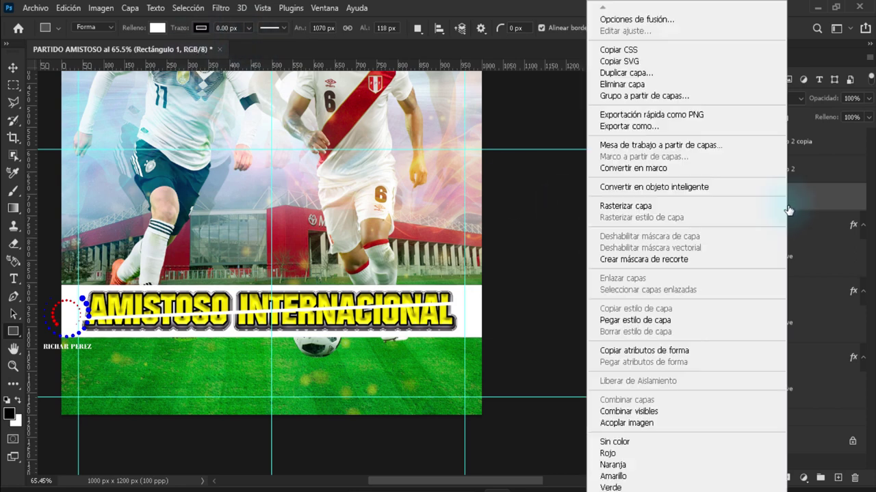
{"action": "left_click", "coordinate": [691, 24]}
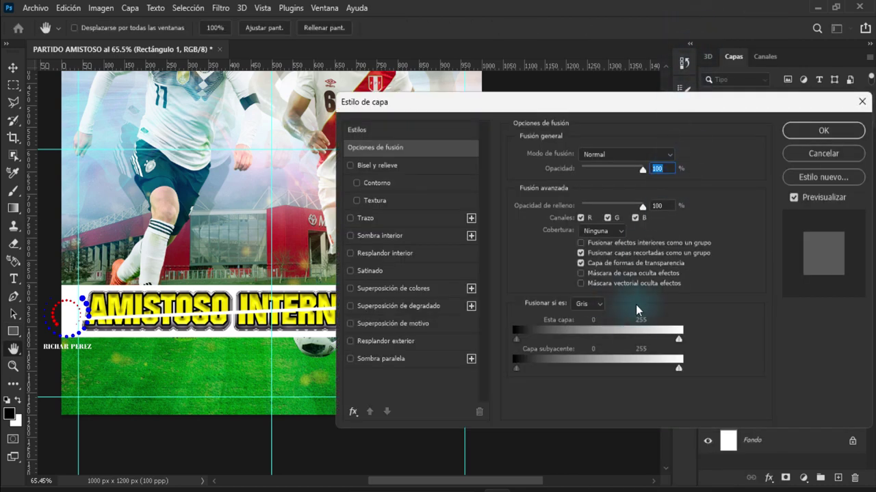
{"action": "left_click", "coordinate": [402, 326]}
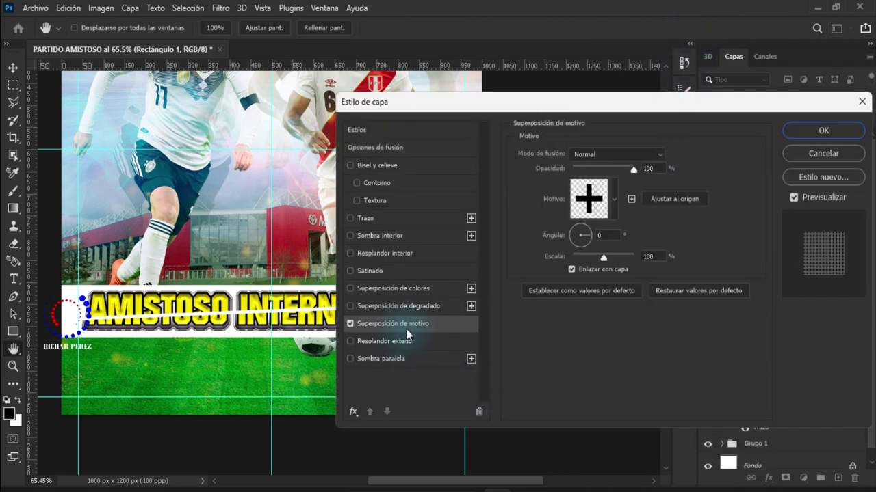
{"action": "left_click", "coordinate": [614, 199]}
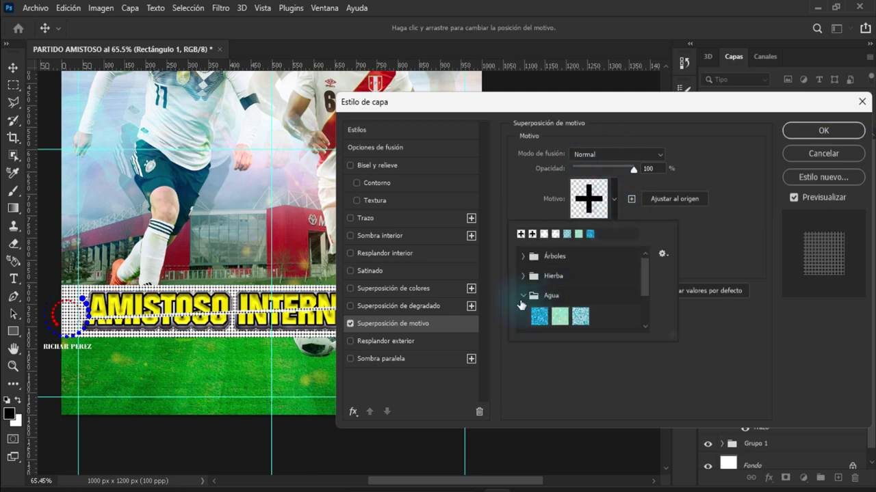
{"action": "scroll", "coordinate": [527, 301], "scroll_direction": "down", "scroll_amount": 2}
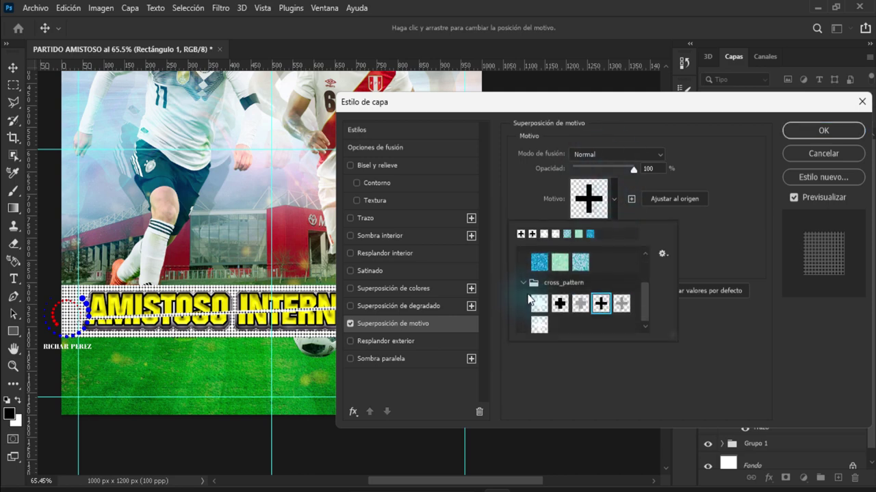
{"action": "left_click", "coordinate": [541, 192]}
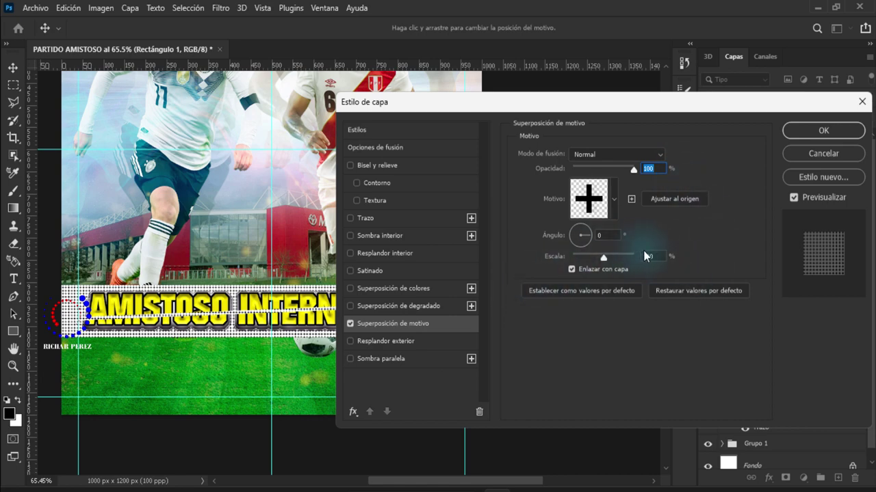
{"action": "left_click", "coordinate": [817, 135]}
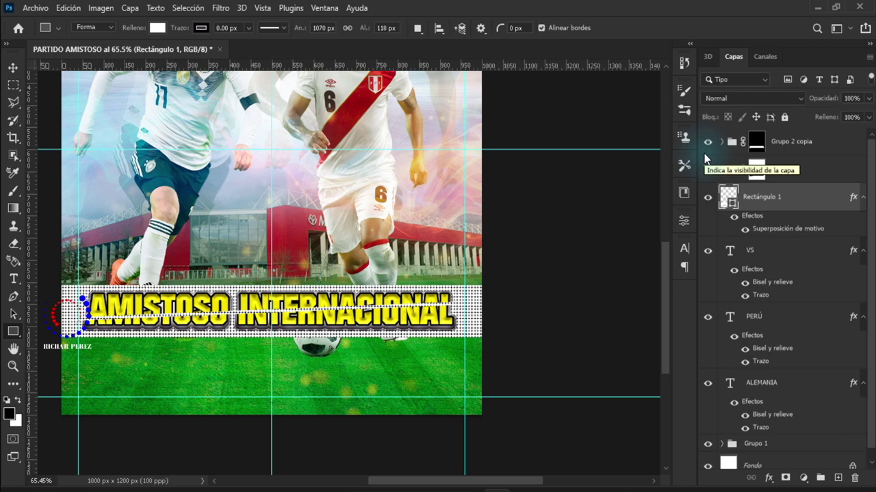
Step: Set Rectángulo 1's opacity to 25% and select the Grupo 2 copia group
{"action": "left_click", "coordinate": [851, 98]}
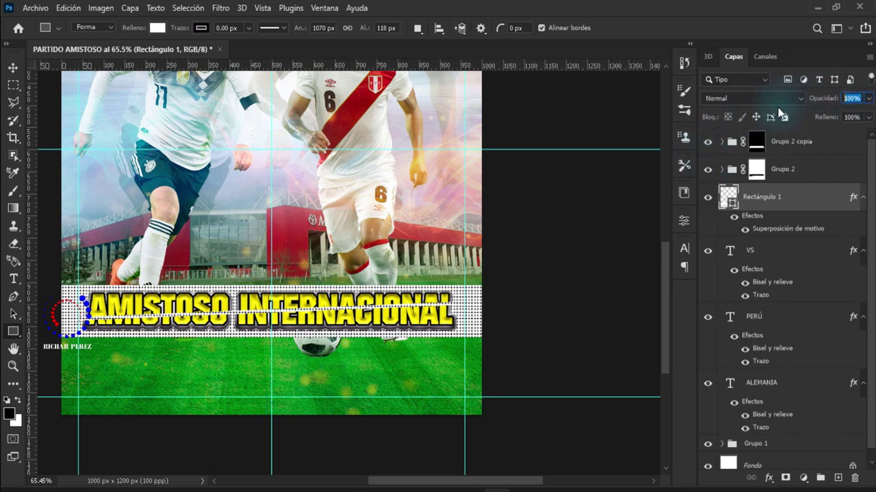
{"action": "type", "text": "25"}
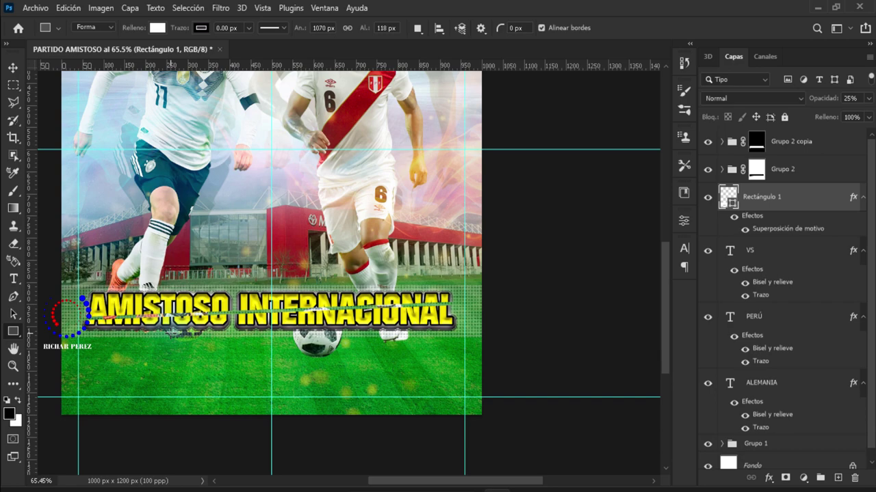
{"action": "scroll", "coordinate": [171, 357], "scroll_direction": "up", "scroll_amount": 1}
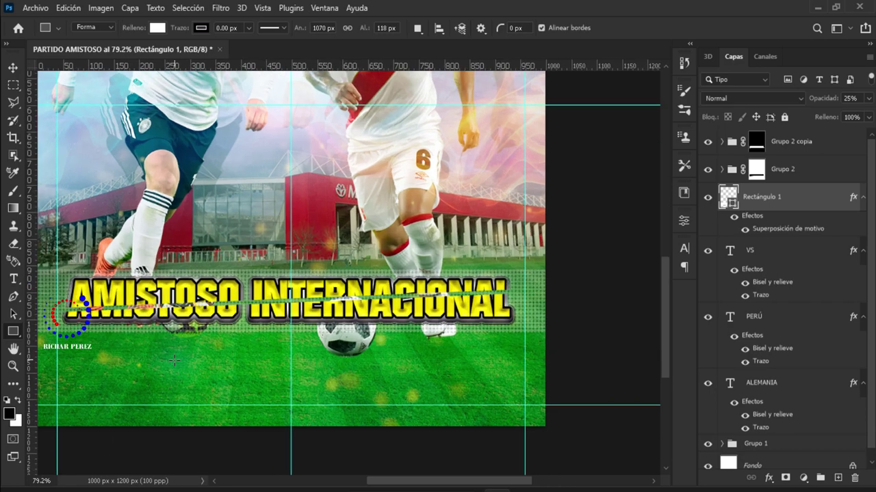
{"action": "left_click", "coordinate": [807, 144]}
Step: Start a new Dosis 25 pt text layer just below the title
{"action": "key", "text": "t"}
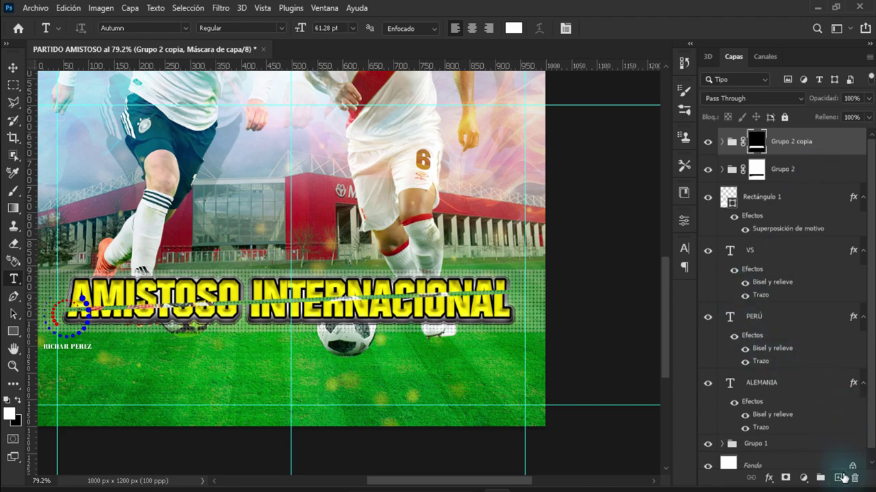
{"action": "left_click", "coordinate": [840, 478]}
{"action": "left_click", "coordinate": [185, 28]}
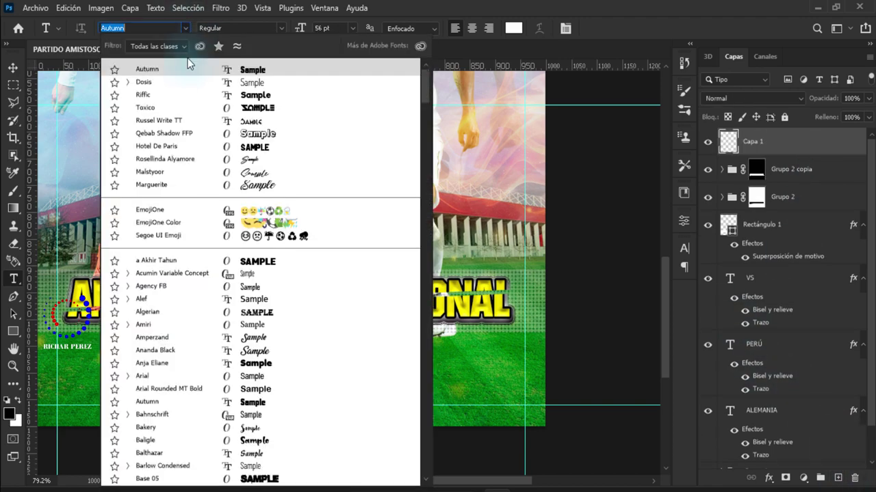
{"action": "left_click", "coordinate": [156, 85]}
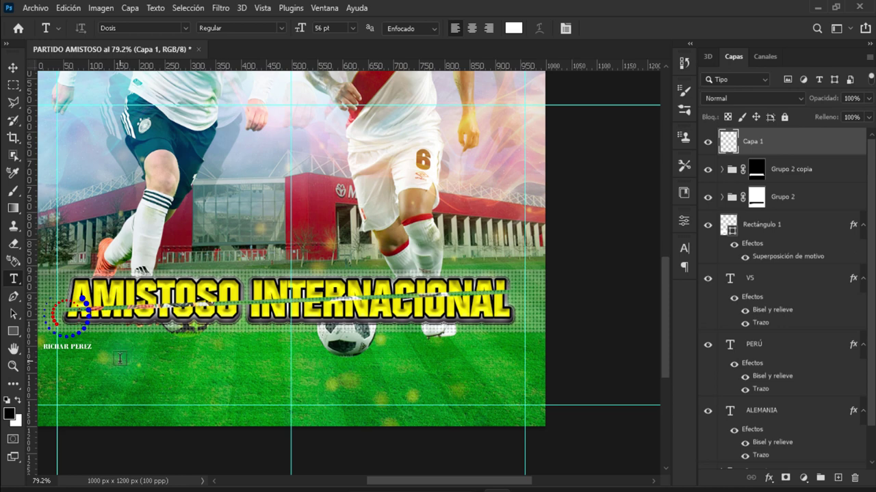
{"action": "left_click", "coordinate": [117, 360]}
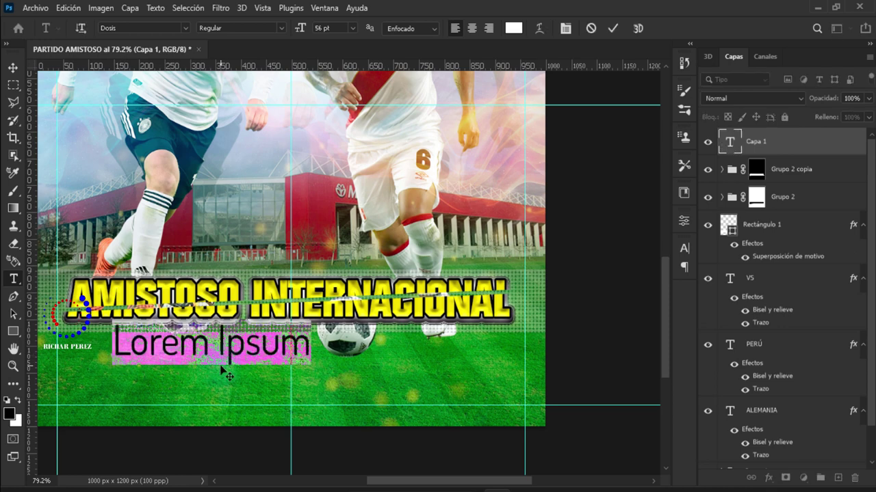
{"action": "left_click", "coordinate": [335, 28]}
{"action": "type", "text": "25"}
{"action": "key", "text": "Return"}
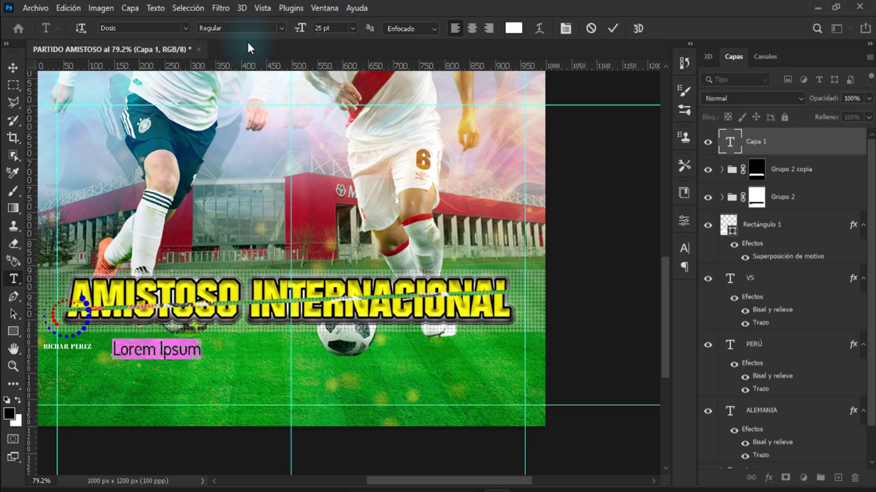
Step: Type and commit the date line 'Sábado 25/03/ 14.45HRS (HORA PERUANA)'
{"action": "type", "text": "Sá"}
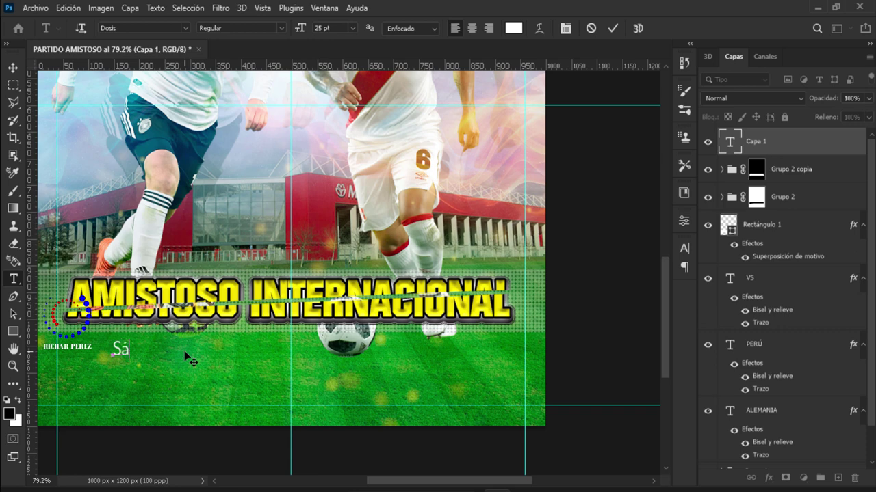
{"action": "type", "text": "bado"}
{"action": "type", "text": " 25/03/"}
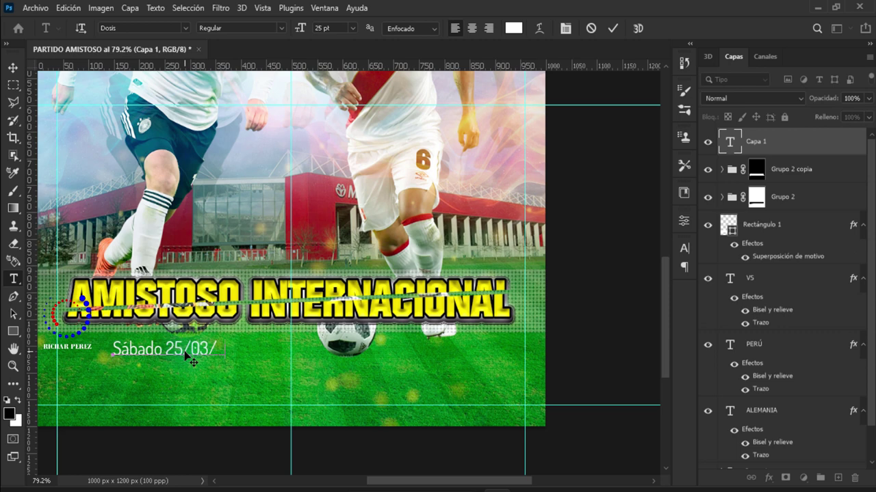
{"action": "type", "text": "144"}
{"action": "type", "text": "5"}
{"action": "type", "text": "hrs"}
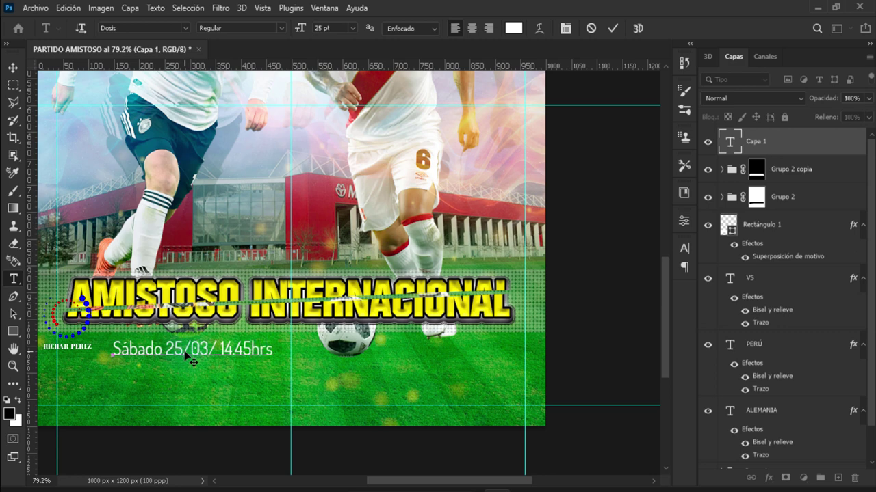
{"action": "key", "text": "BackSpace"}
{"action": "key", "text": "BackSpace"}
{"action": "type", "text": "HRS"}
{"action": "type", "text": " ("}
{"action": "type", "text": "HORA PE"}
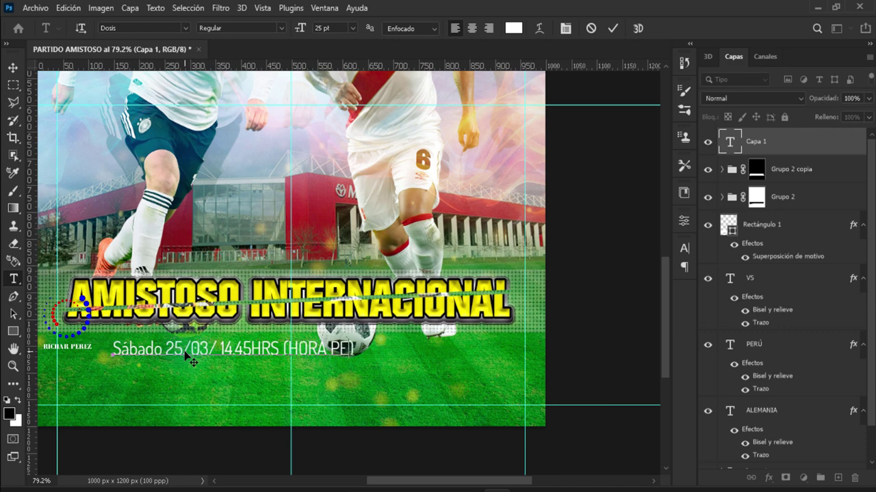
{"action": "type", "text": "RUANA)"}
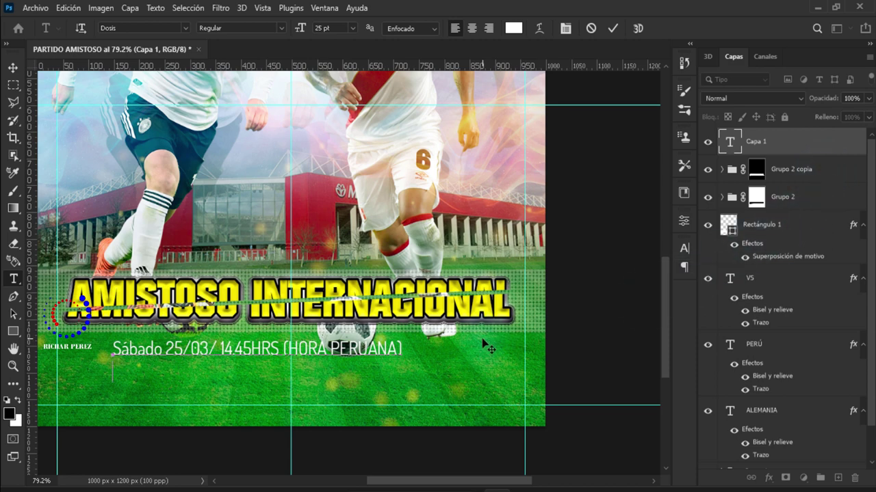
{"action": "left_click", "coordinate": [783, 143]}
{"action": "left_click", "coordinate": [131, 372]}
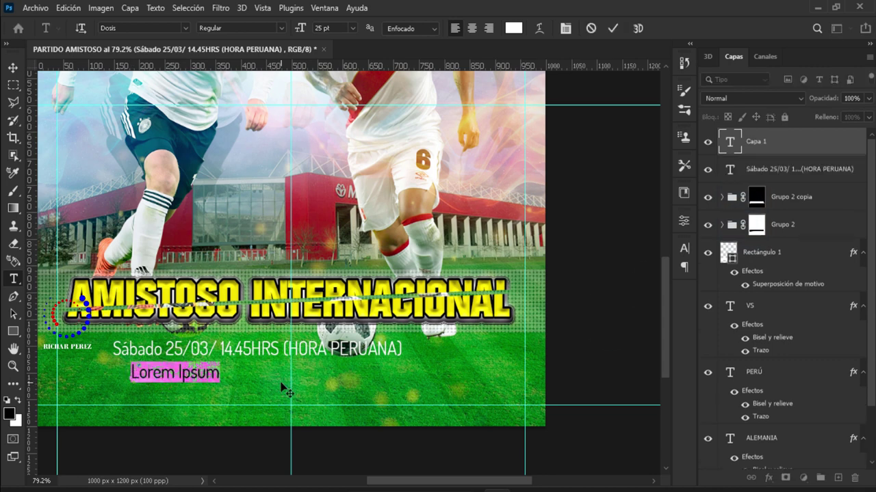
Step: Type and commit the venue line 'Estadio Mewa Arena - Meguncia - Alemania' below the date
{"action": "type", "text": "e"}
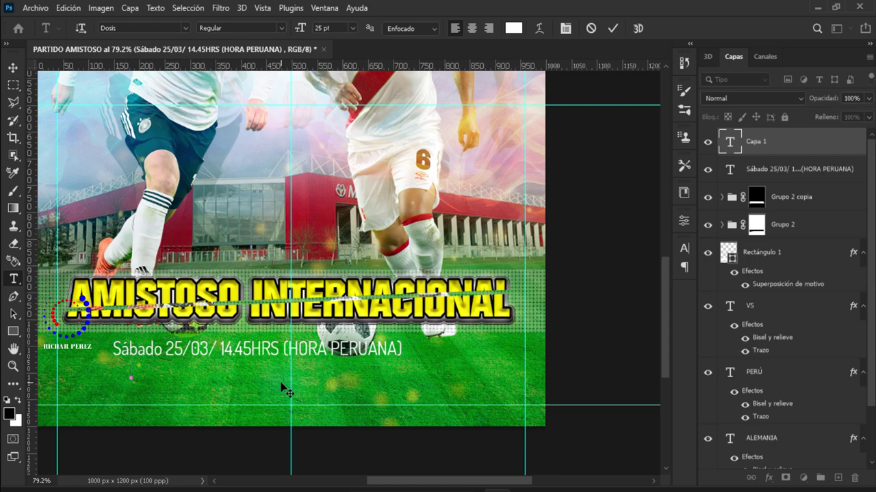
{"action": "type", "text": "Es"}
{"action": "type", "text": "tadio"}
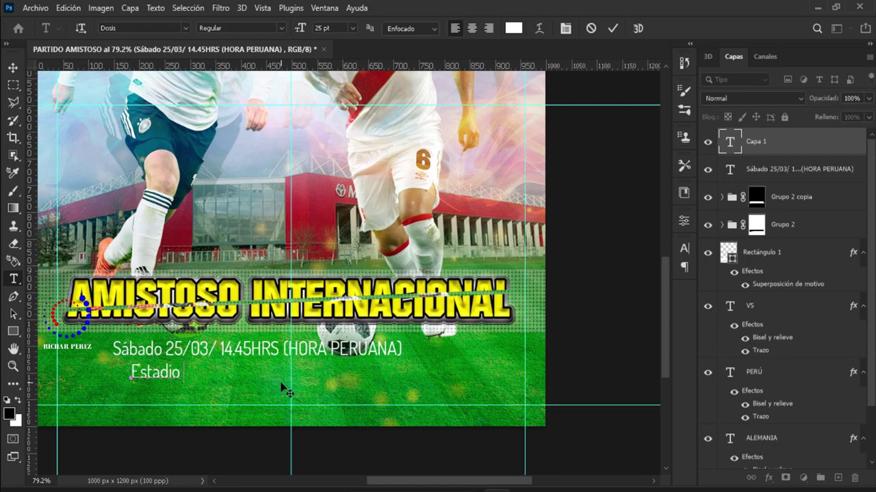
{"action": "type", "text": " Mew"}
{"action": "type", "text": "a A"}
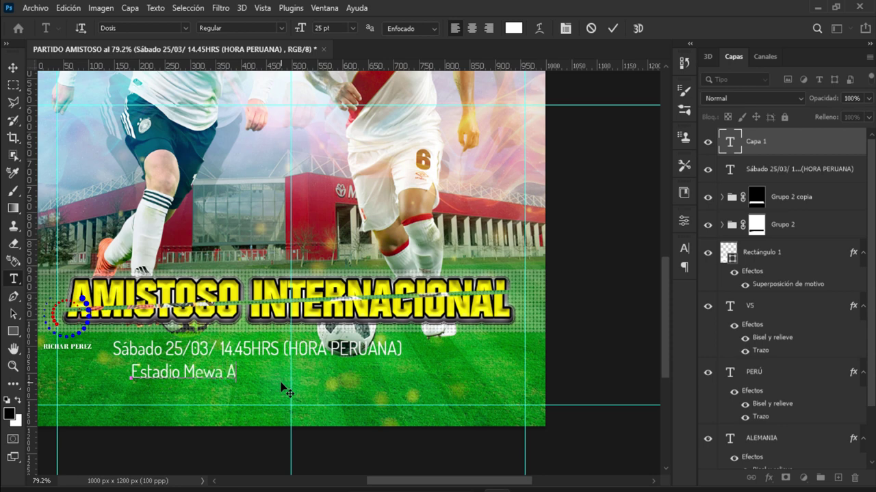
{"action": "type", "text": "rena -"}
{"action": "type", "text": " Megunci"}
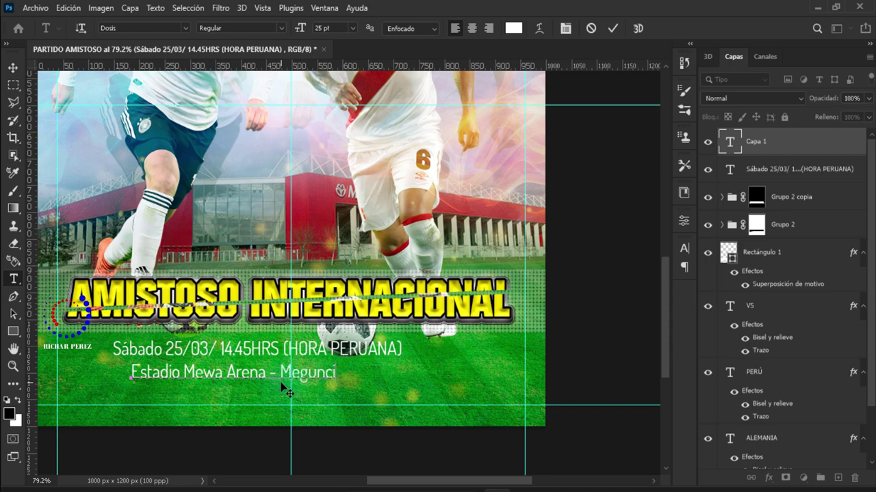
{"action": "type", "text": "a -"}
{"action": "type", "text": " Aleman"}
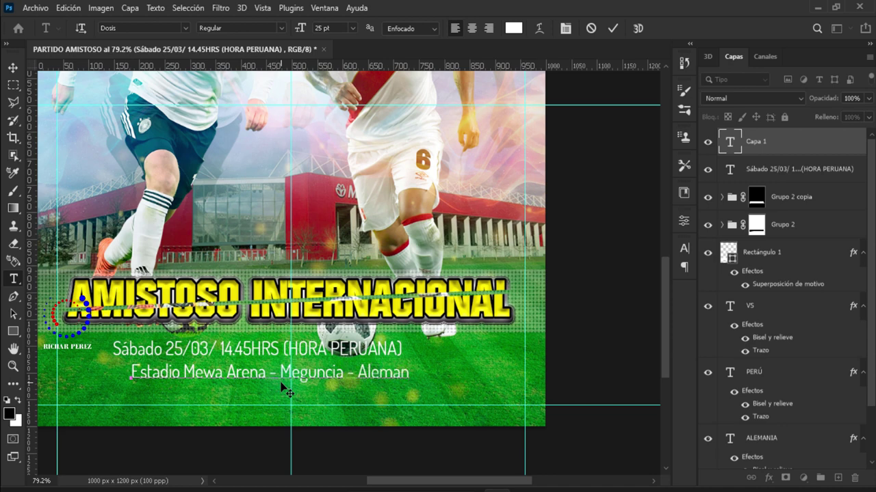
{"action": "type", "text": "ia"}
{"action": "left_click", "coordinate": [793, 146]}
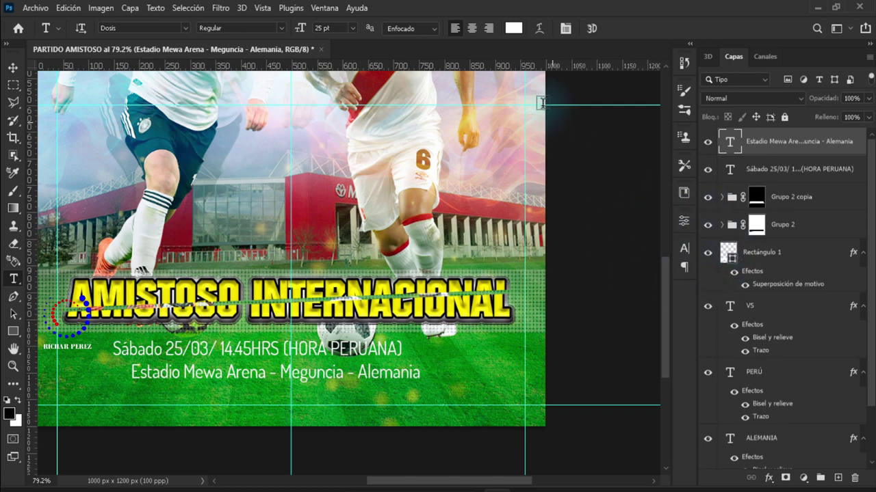
Step: Apply Faux Bold to the Estadio Mewa Arena venue line in the Character panel
{"action": "left_click", "coordinate": [566, 31]}
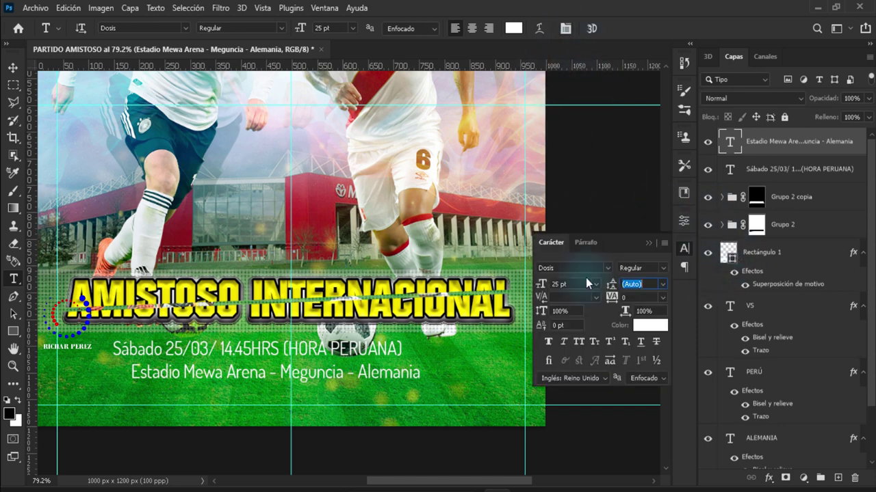
{"action": "left_click", "coordinate": [549, 343]}
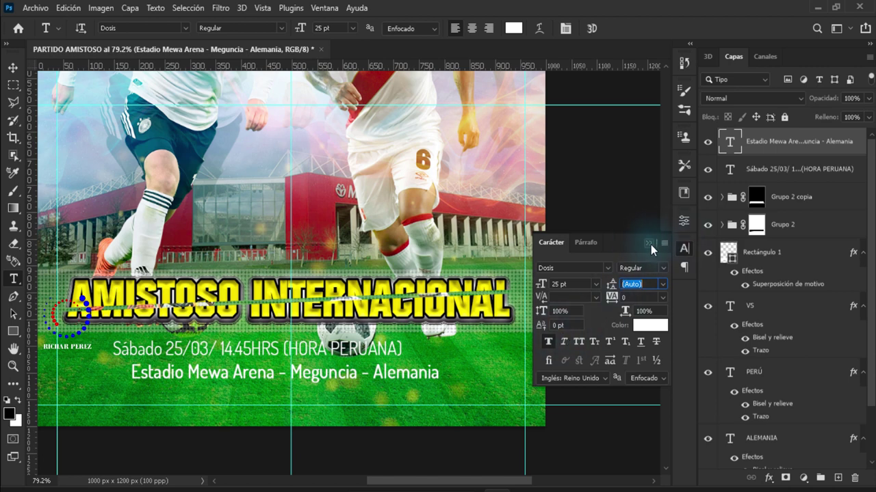
{"action": "left_click", "coordinate": [650, 245]}
{"action": "left_click", "coordinate": [758, 169]}
{"action": "left_click", "coordinate": [565, 31]}
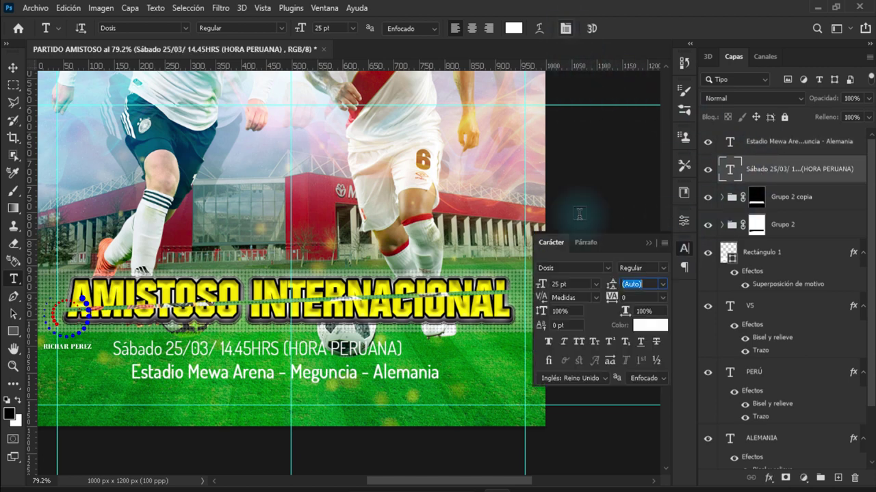
Step: Give the date line a 2 px Stroke layer style
{"action": "right_click", "coordinate": [767, 179]}
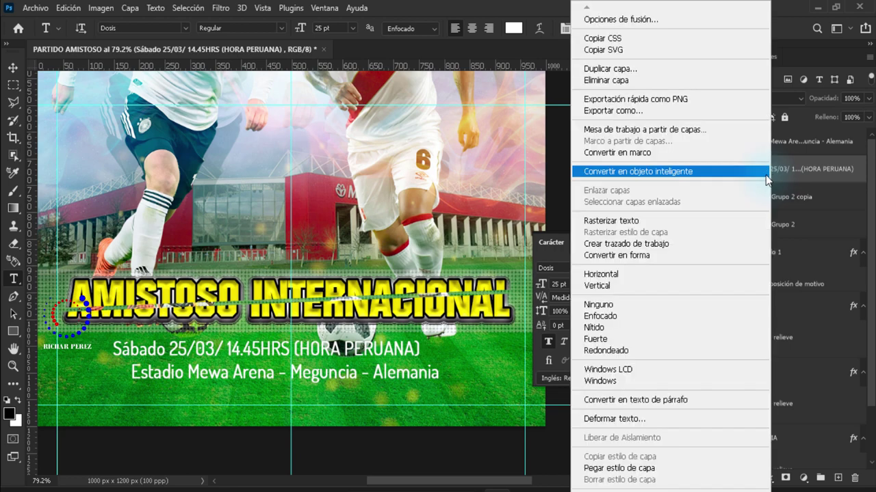
{"action": "left_click", "coordinate": [664, 19]}
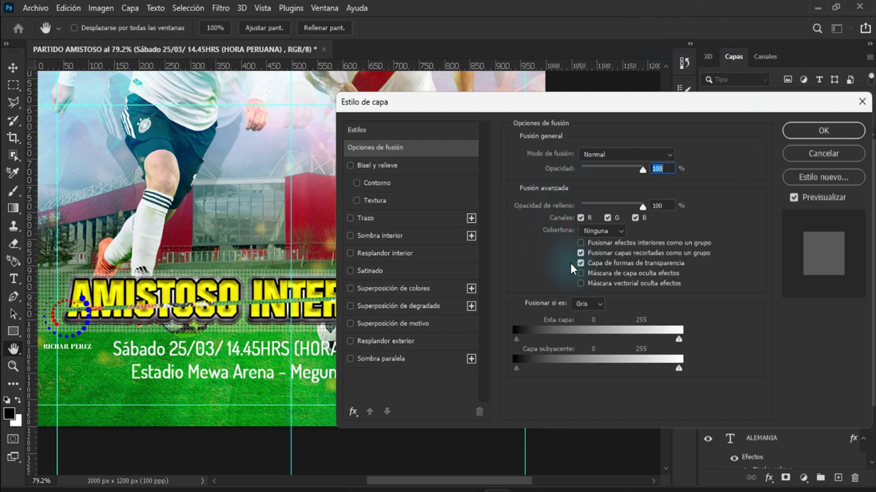
{"action": "left_click", "coordinate": [409, 218]}
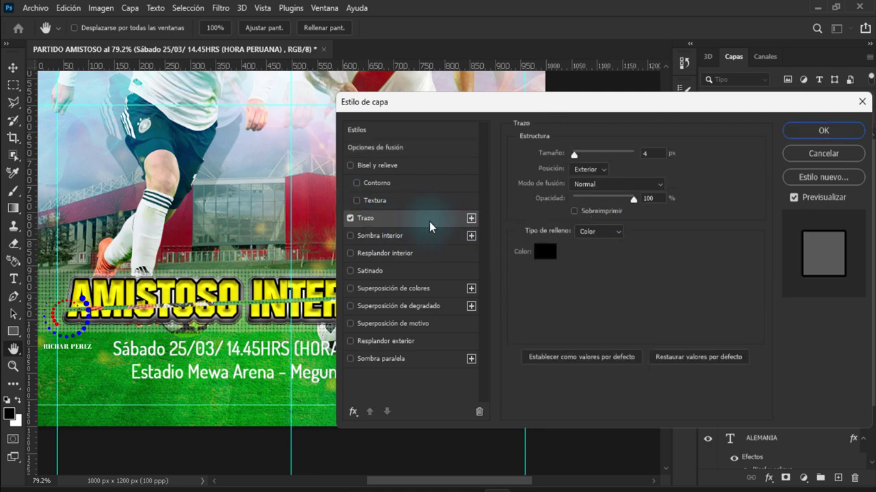
{"action": "left_click_drag", "start_coordinate": [575, 155], "coordinate": [571, 154]}
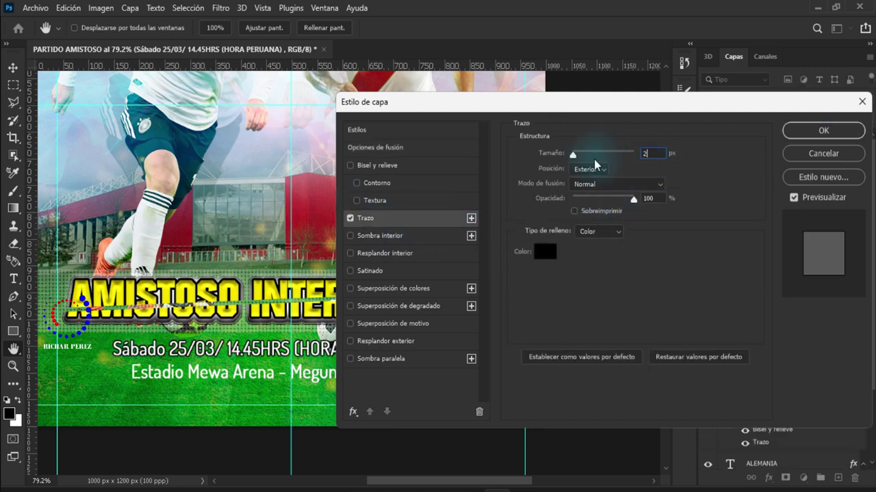
{"action": "left_click", "coordinate": [823, 132]}
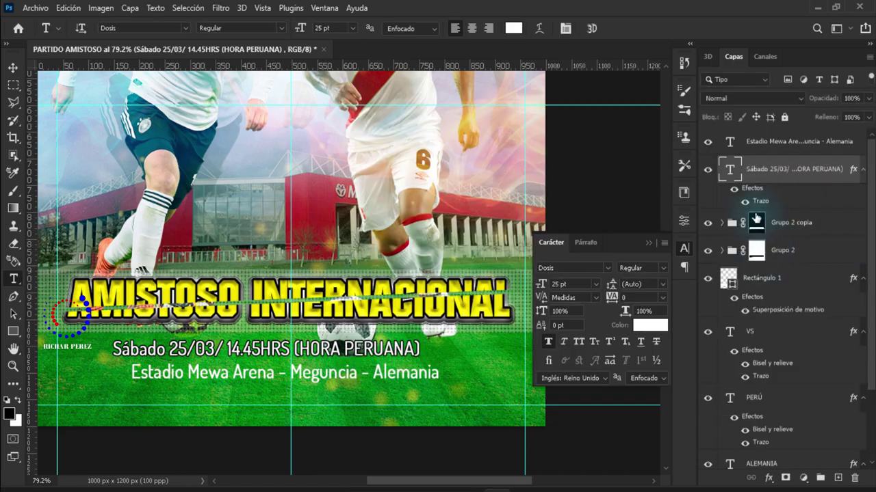
Step: Enable a Stroke layer style on the venue text layer
{"action": "right_click", "coordinate": [784, 148]}
{"action": "left_click", "coordinate": [608, 16]}
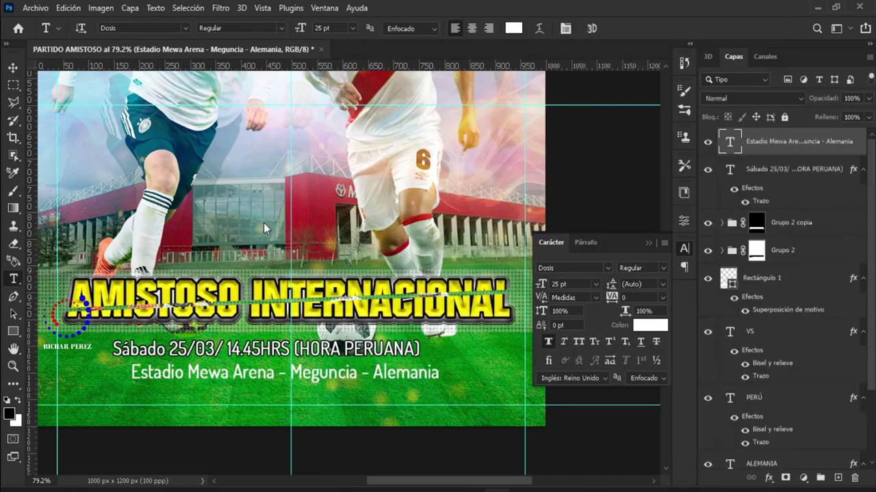
{"action": "left_click", "coordinate": [369, 218]}
{"action": "left_click", "coordinate": [814, 131]}
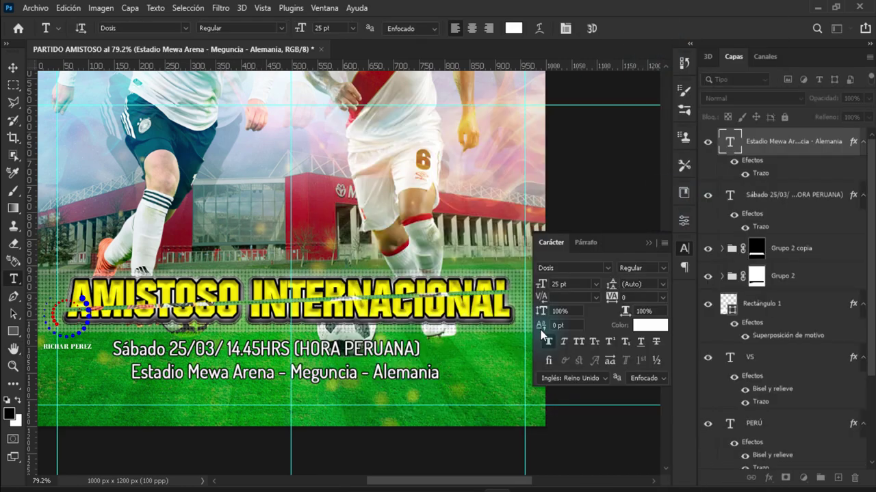
{"action": "left_click", "coordinate": [648, 243]}
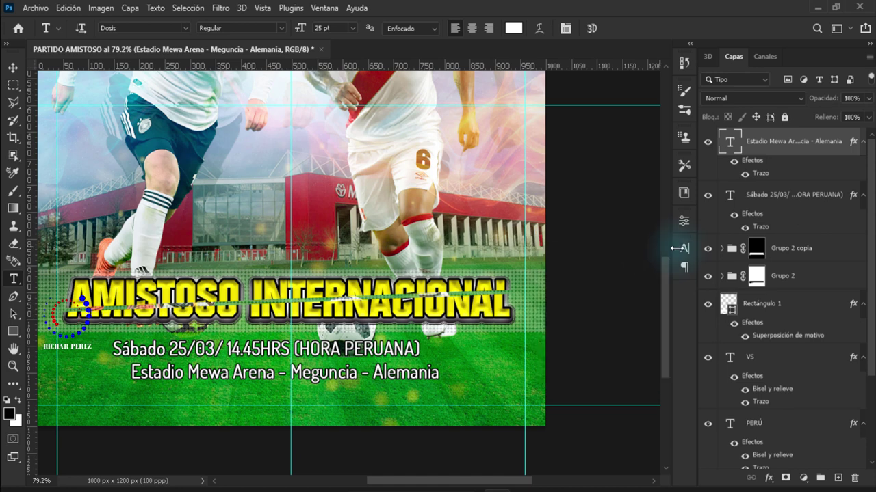
Step: Move the Sábado date line slightly right and up with Free Transform
{"action": "left_click", "coordinate": [796, 195]}
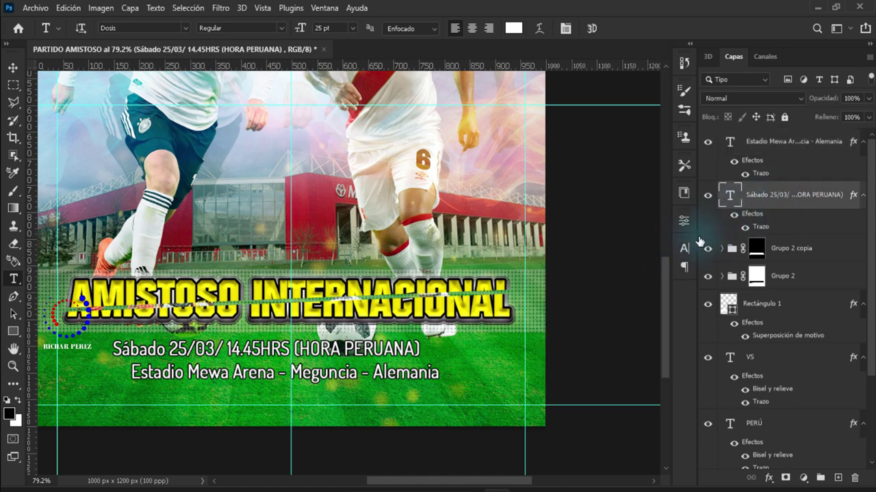
{"action": "key", "text": "ctrl+t"}
{"action": "left_click_drag", "start_coordinate": [340, 366], "coordinate": [368, 360]}
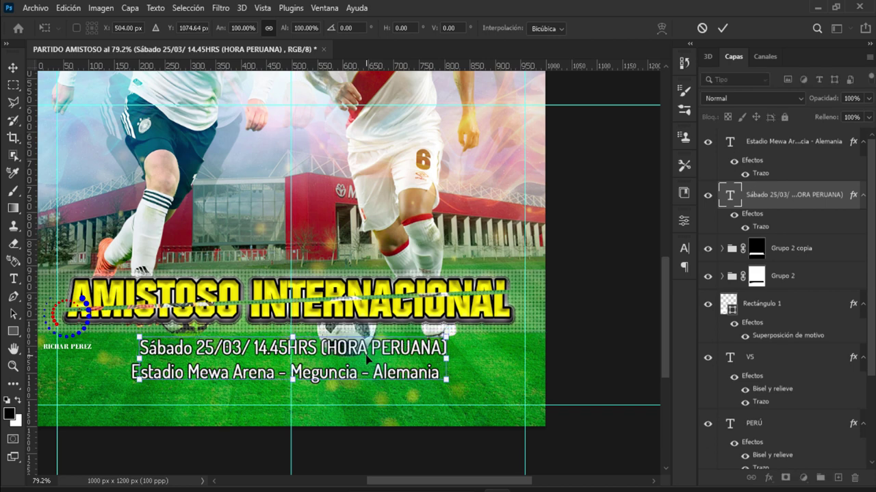
{"action": "key", "text": "Return"}
Step: Nudge the Estadio venue line up and right with Shift+arrow keys
{"action": "left_click", "coordinate": [786, 156]}
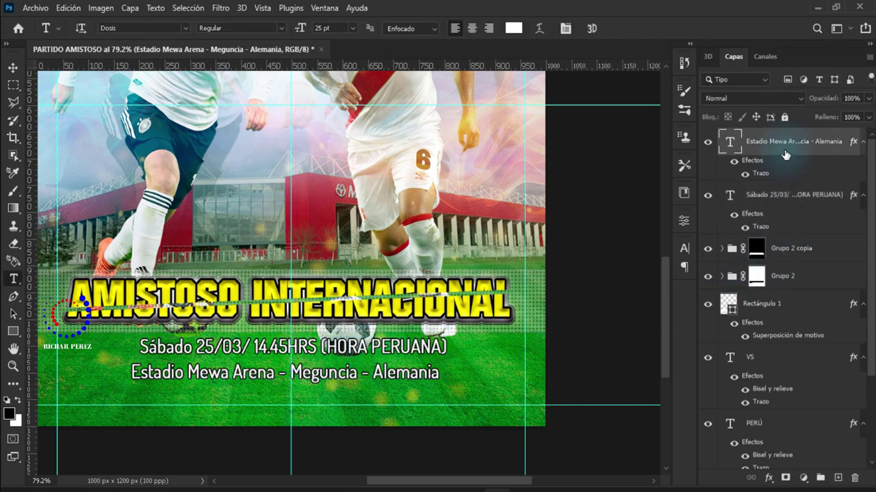
{"action": "key", "text": "ctrl+t"}
{"action": "key", "text": "shift+Up"}
{"action": "key", "text": "shift+Right"}
{"action": "key", "text": "Return"}
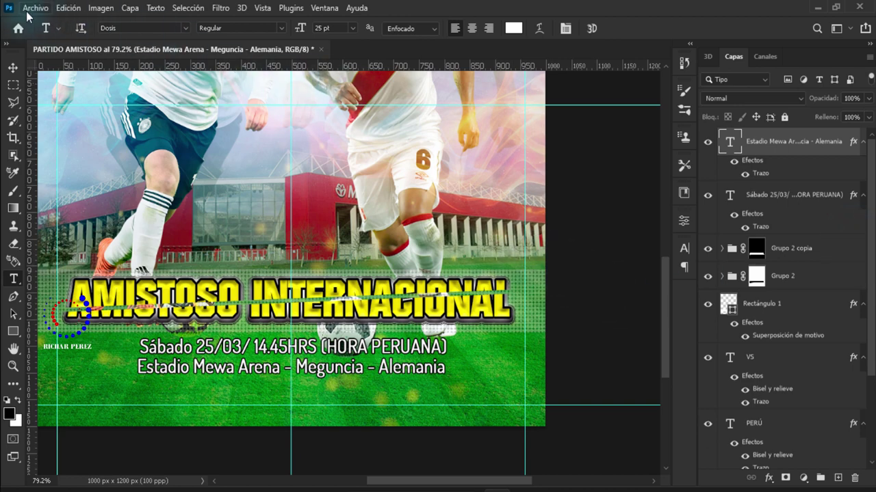
Step: Place the ADIDAS logo embedded, shrunk below the venue line
{"action": "left_click", "coordinate": [41, 9]}
{"action": "left_click", "coordinate": [103, 287]}
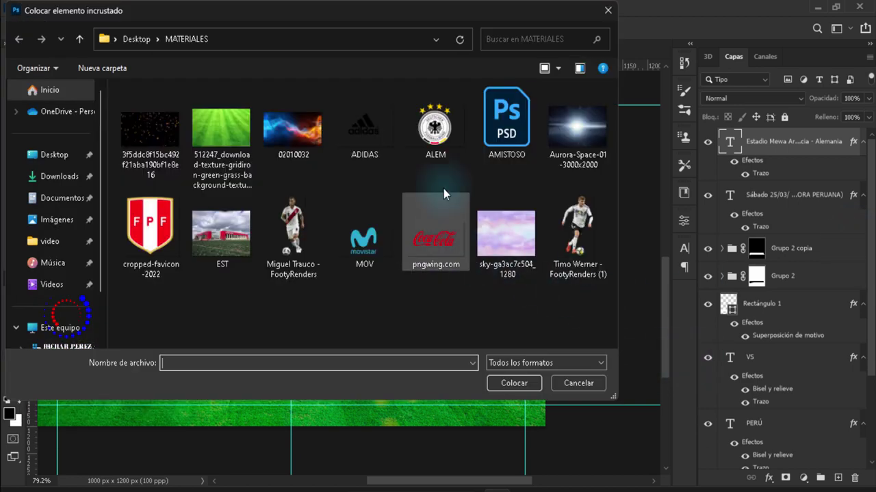
{"action": "left_click", "coordinate": [355, 143]}
{"action": "left_click", "coordinate": [516, 388]}
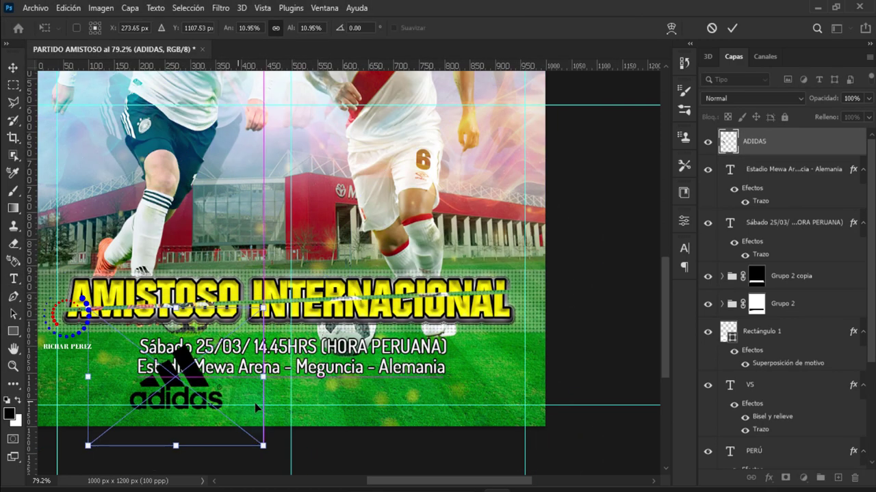
{"action": "left_click_drag", "start_coordinate": [545, 450], "coordinate": [223, 420]}
{"action": "key", "text": "Return"}
{"action": "left_click", "coordinate": [35, 8]}
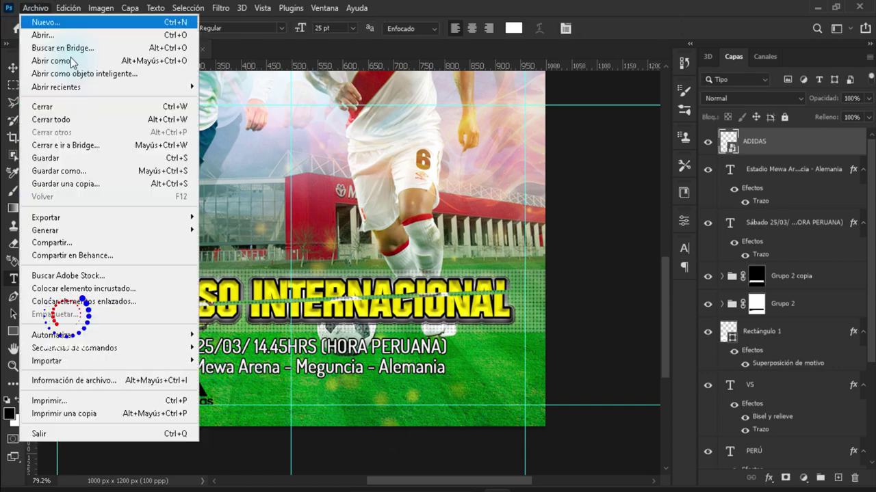
Step: Place the MOV (Movistar) logo embedded, scaled small beside Adidas
{"action": "left_click", "coordinate": [116, 344]}
{"action": "left_click", "coordinate": [362, 254]}
{"action": "left_click", "coordinate": [506, 383]}
{"action": "scroll", "coordinate": [292, 404], "scroll_direction": "up", "scroll_amount": 3}
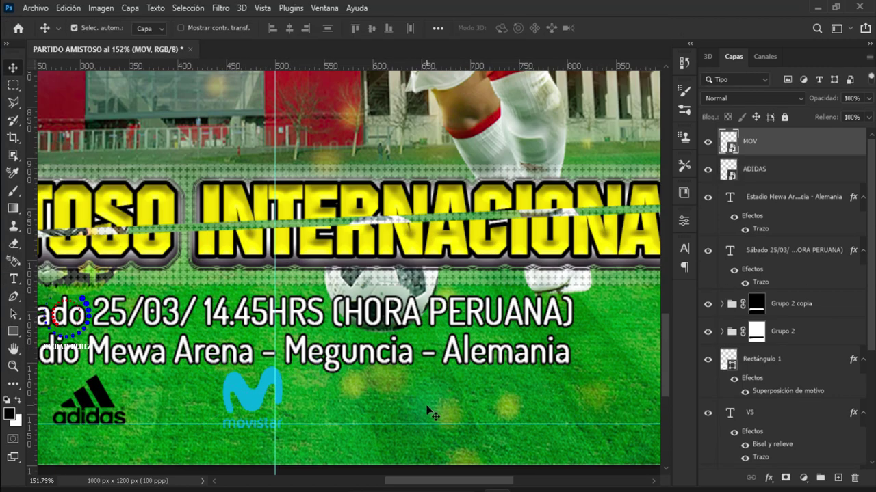
{"action": "left_click_drag", "start_coordinate": [320, 432], "coordinate": [316, 427]}
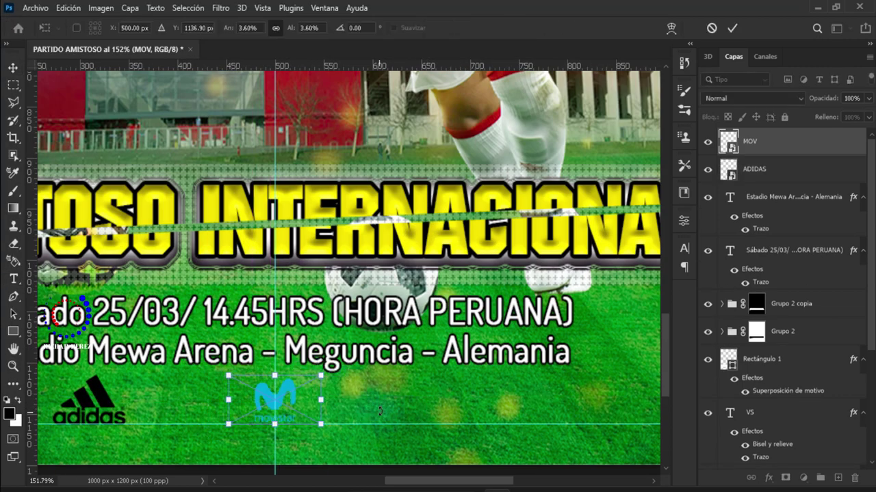
{"action": "key", "text": "Return"}
{"action": "left_click", "coordinate": [35, 7]}
Step: Place the Coca-Cola logo, shrink it and set it beside Movistar
{"action": "left_click", "coordinate": [117, 287]}
{"action": "scroll", "coordinate": [410, 287], "scroll_direction": "down", "scroll_amount": 3}
{"action": "left_click_drag", "start_coordinate": [598, 387], "coordinate": [411, 287]}
{"action": "scroll", "coordinate": [405, 286], "scroll_direction": "up", "scroll_amount": 3}
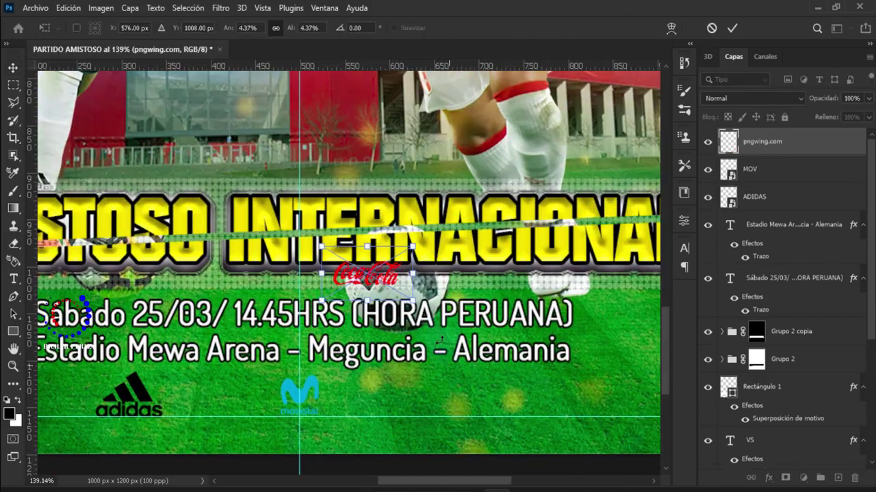
{"action": "scroll", "coordinate": [405, 286], "scroll_direction": "up", "scroll_amount": 2}
{"action": "left_click_drag", "start_coordinate": [463, 400], "coordinate": [492, 404]}
{"action": "scroll", "coordinate": [152, 398], "scroll_direction": "down", "scroll_amount": 2}
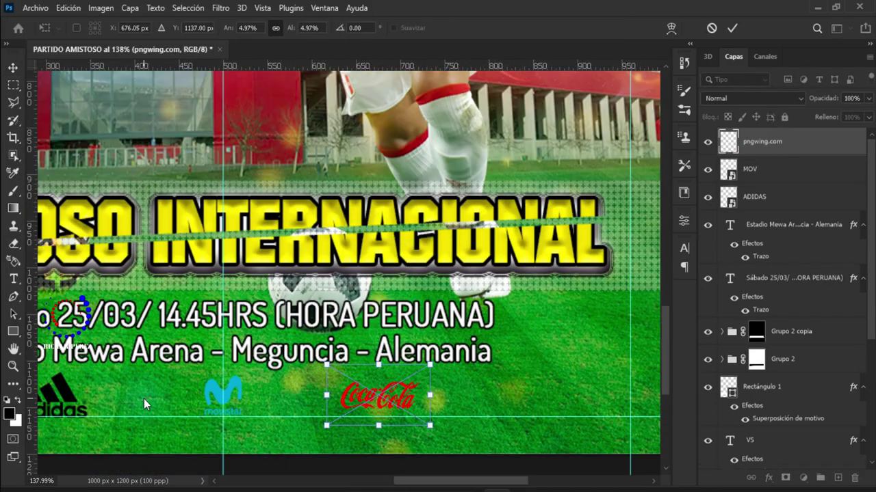
{"action": "scroll", "coordinate": [140, 411], "scroll_direction": "down", "scroll_amount": 2}
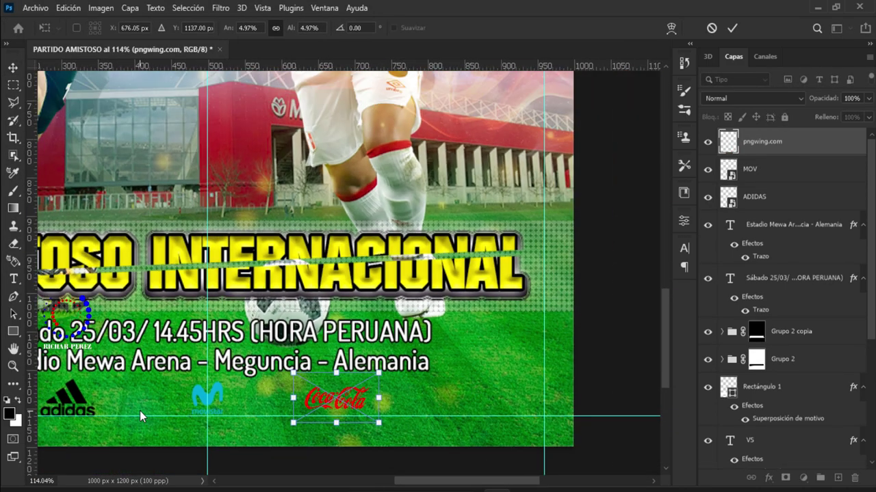
{"action": "key", "text": "Return"}
Step: Group all text layers down to ALEMANIA into a group named 'texto'
{"action": "key", "text": "ctrl+0"}
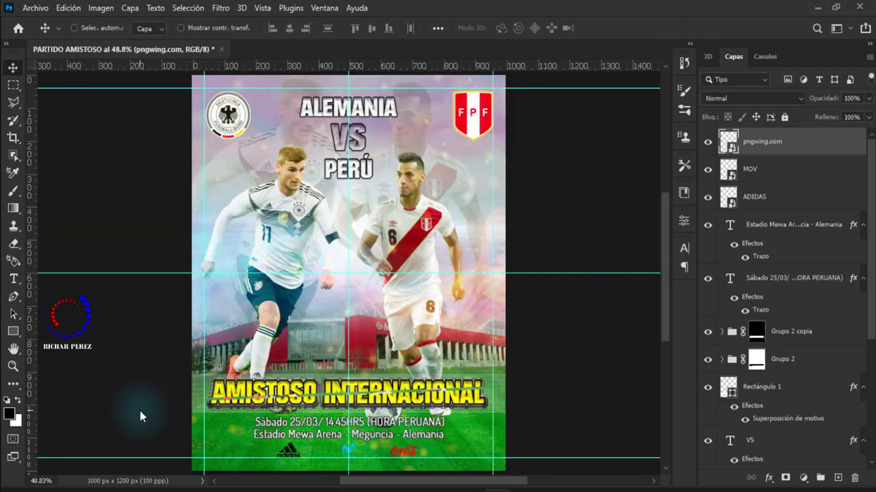
{"action": "key", "text": "ctrl"}
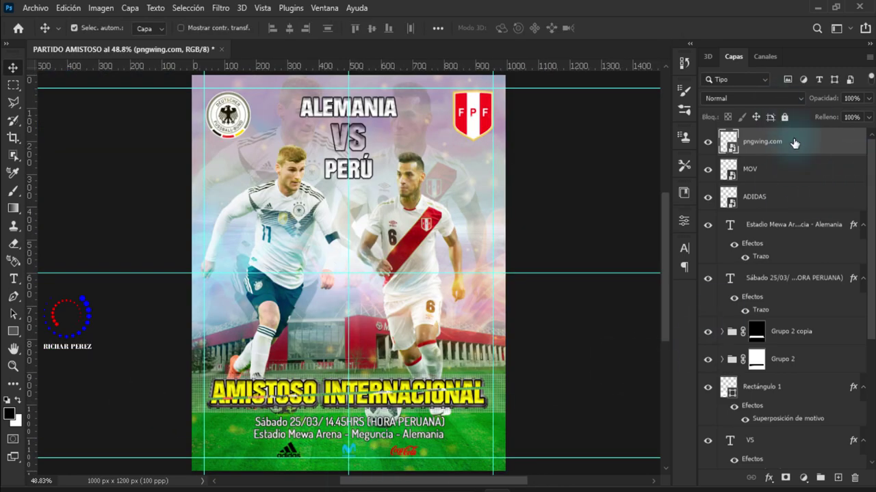
{"action": "left_click", "coordinate": [793, 229]}
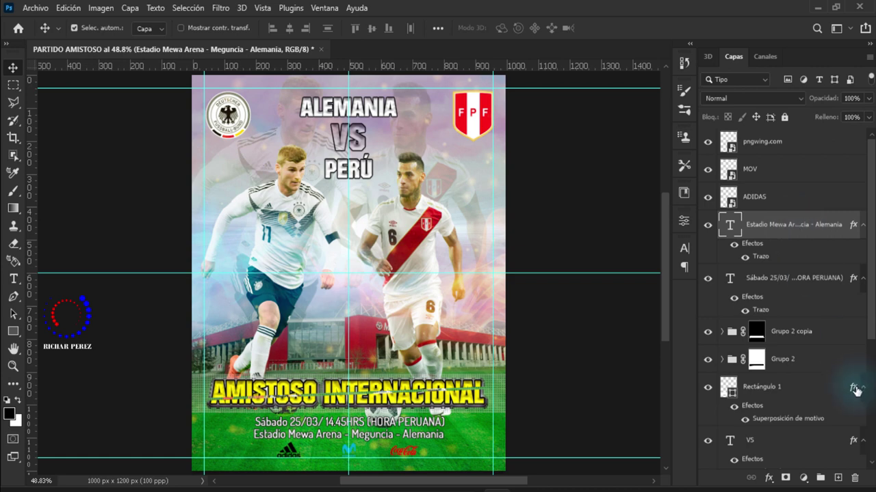
{"action": "scroll", "coordinate": [823, 364], "scroll_direction": "down", "scroll_amount": 2}
{"action": "scroll", "coordinate": [842, 367], "scroll_direction": "down", "scroll_amount": 2}
{"action": "scroll", "coordinate": [814, 376], "scroll_direction": "down", "scroll_amount": 2}
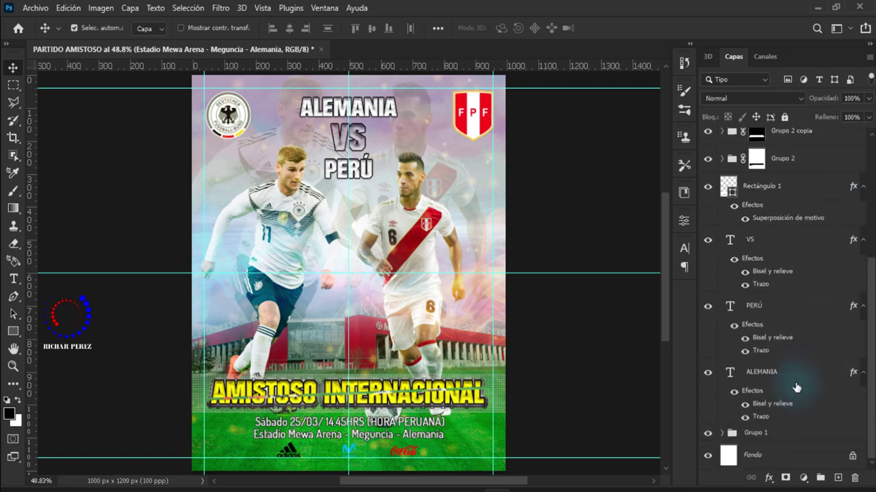
{"action": "left_click", "coordinate": [795, 381], "text": "shift"}
{"action": "key", "text": "ctrl+g"}
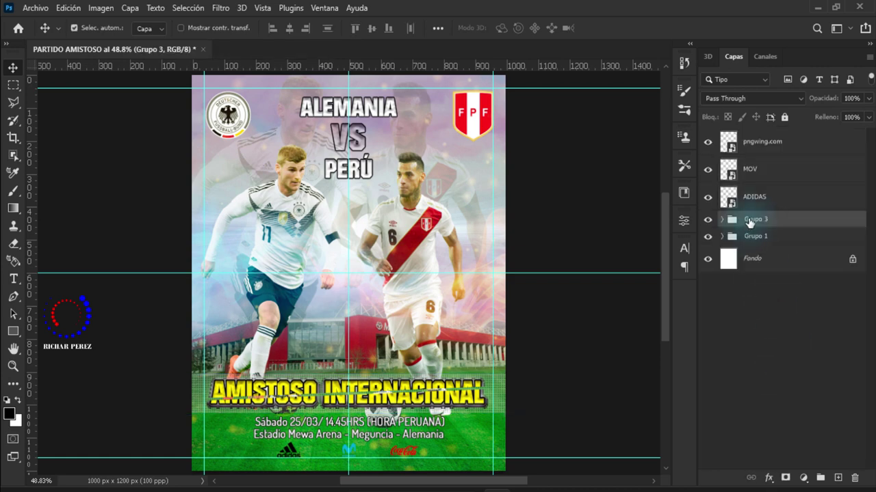
{"action": "double_click", "coordinate": [747, 219]}
{"action": "key", "text": "BackSpace"}
{"action": "type", "text": "texto"}
{"action": "left_click", "coordinate": [777, 146]}
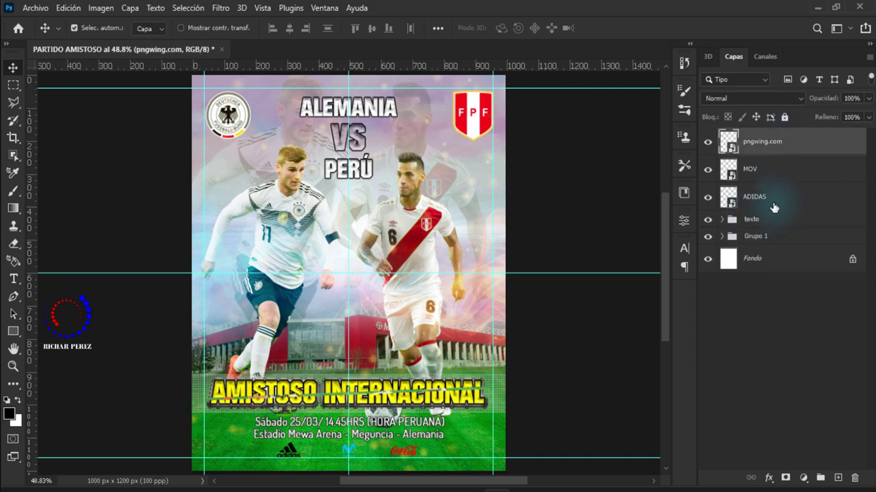
Step: Group the three logo layers as 'auspiciadores' and stamp a merged visible copy on top
{"action": "left_click", "coordinate": [770, 205], "text": "shift"}
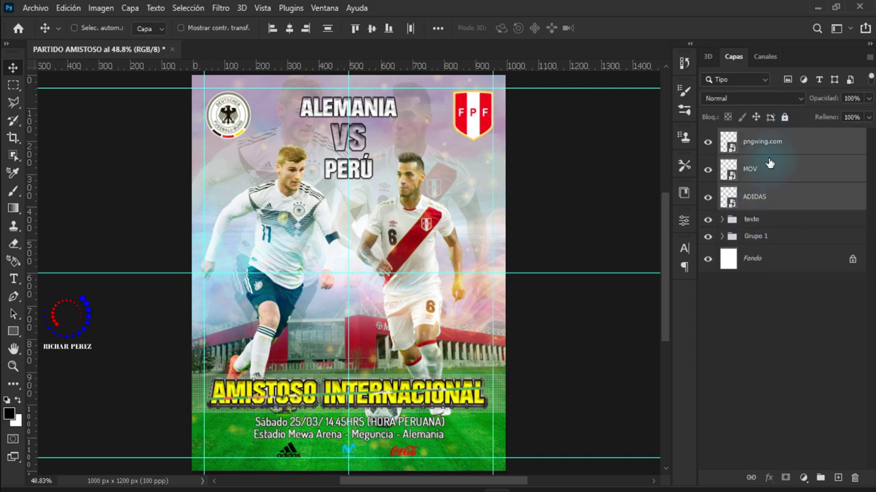
{"action": "key", "text": "ctrl+g"}
{"action": "double_click", "coordinate": [755, 136]}
{"action": "type", "text": "auspi"}
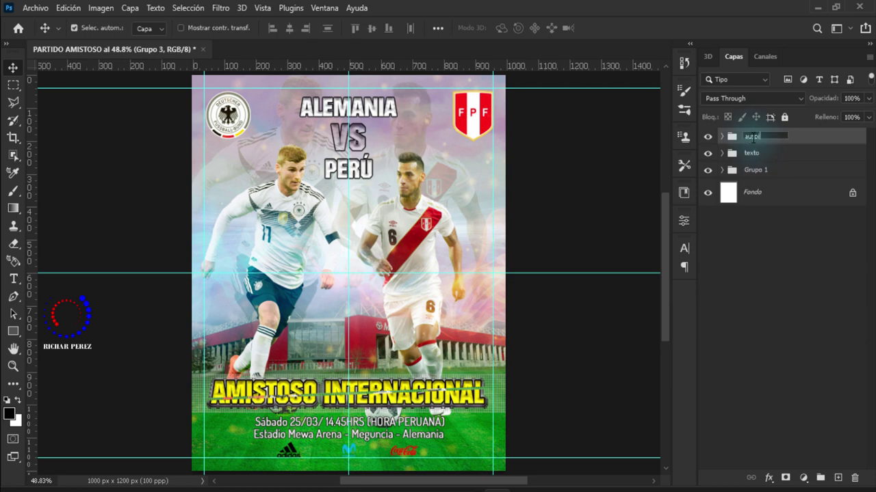
{"action": "type", "text": "ciadores"}
{"action": "key", "text": "Return"}
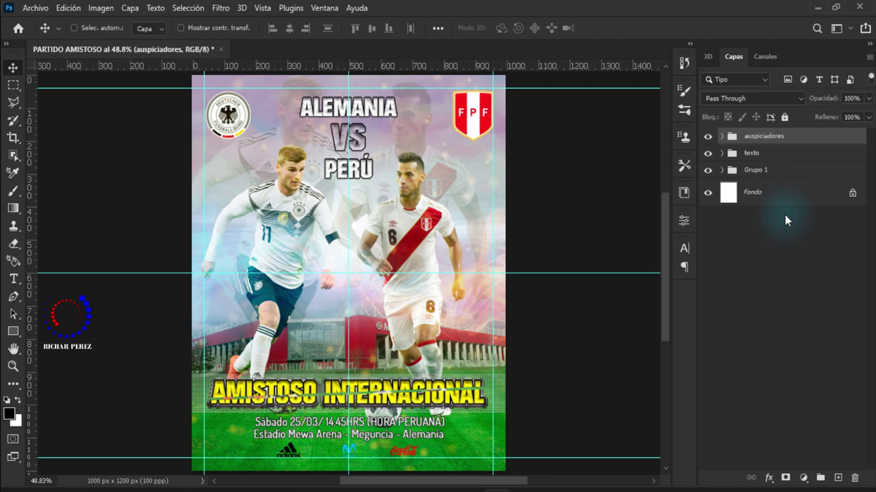
{"action": "key", "text": "ctrl+shift+alt+e"}
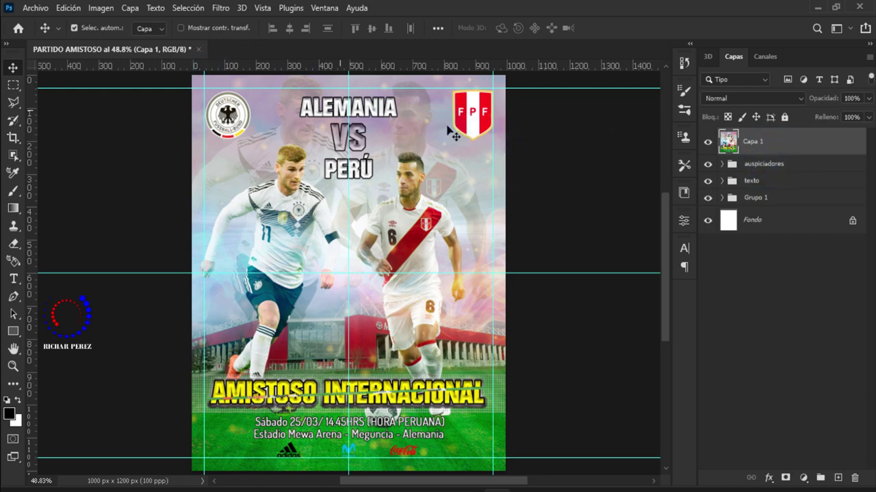
Step: Clear all canvas guides and convert the merged Capa 1 into a smart object
{"action": "left_click", "coordinate": [262, 7]}
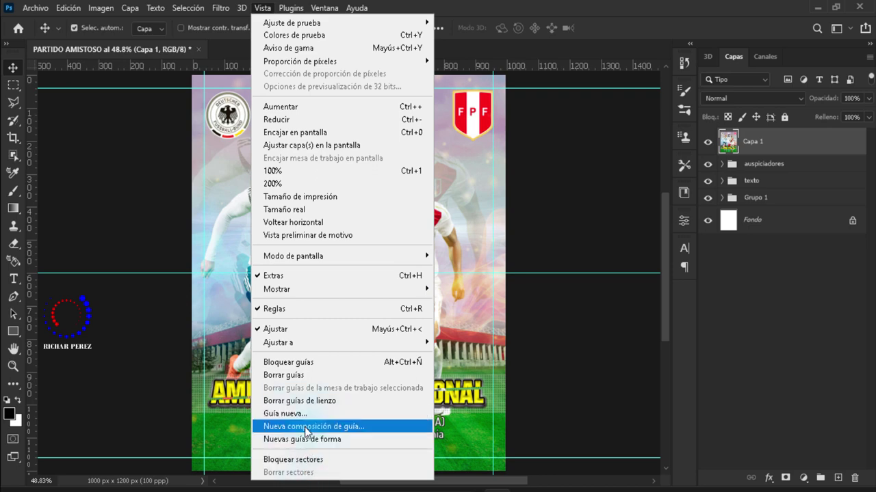
{"action": "left_click", "coordinate": [308, 375]}
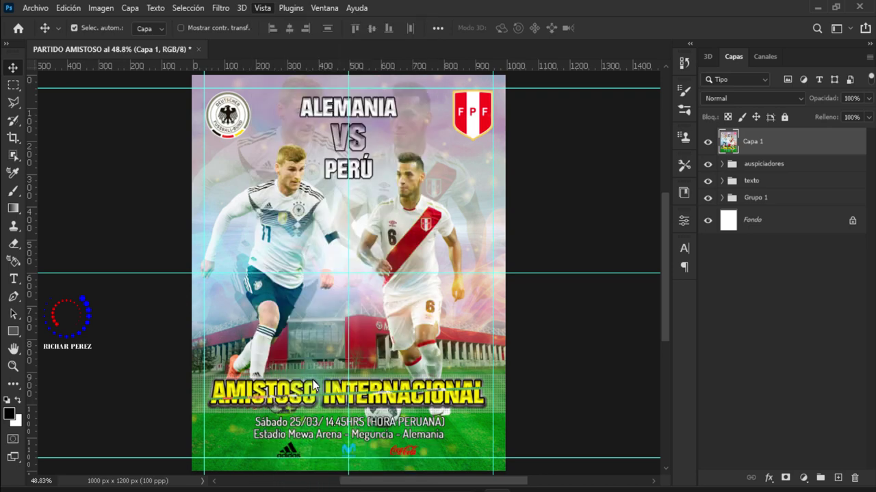
{"action": "right_click", "coordinate": [775, 147]}
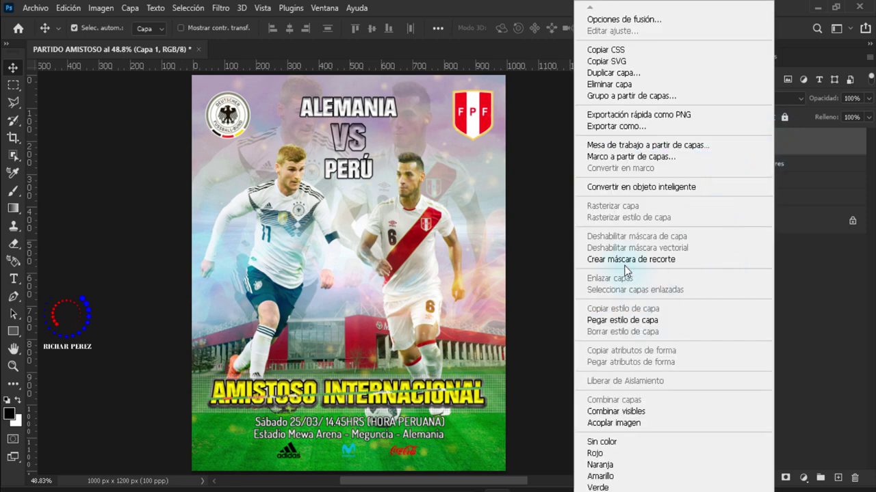
{"action": "left_click", "coordinate": [640, 187]}
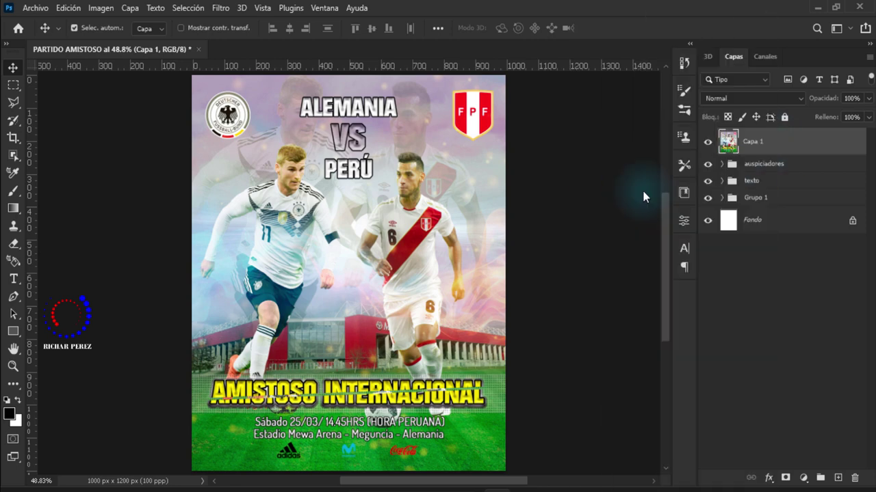
{"action": "scroll", "coordinate": [314, 137], "scroll_direction": "up", "scroll_amount": 2}
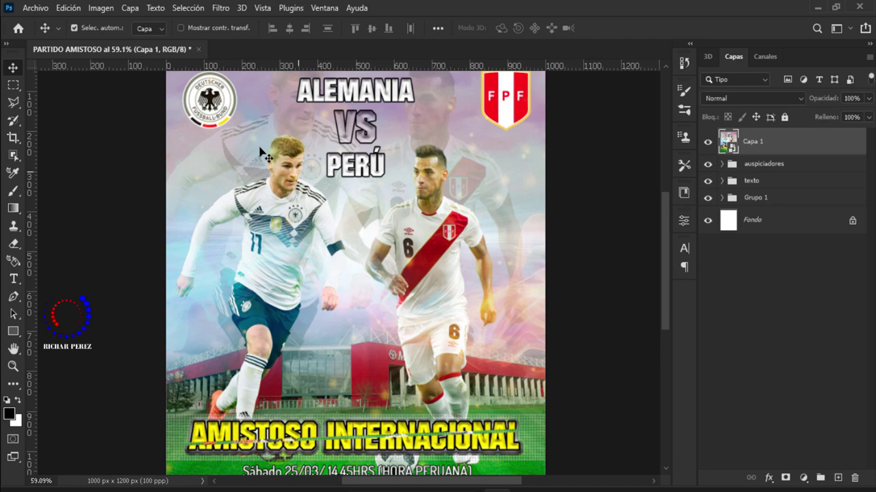
{"action": "left_click", "coordinate": [221, 8]}
Step: In Camera Raw on Capa 1, set Temperature +7, Tint -11, Exposure -0.35, Contrast +11, Highlights +14
{"action": "left_click", "coordinate": [286, 110]}
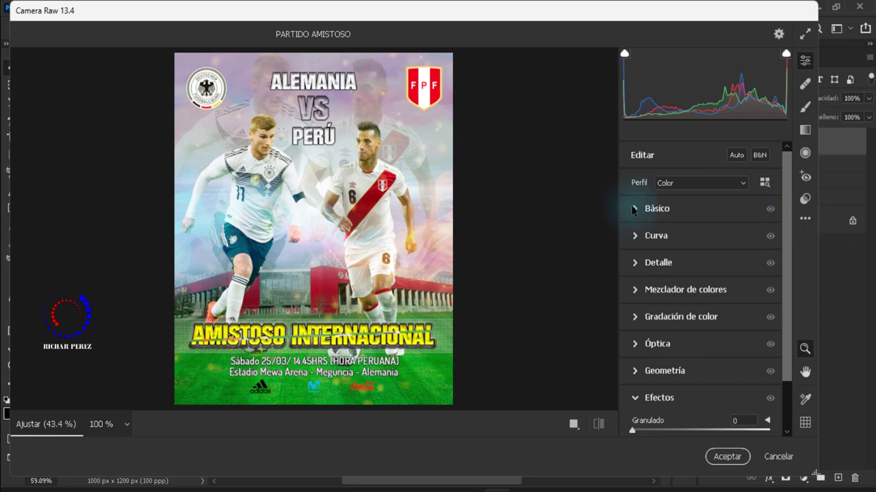
{"action": "left_click", "coordinate": [637, 210]}
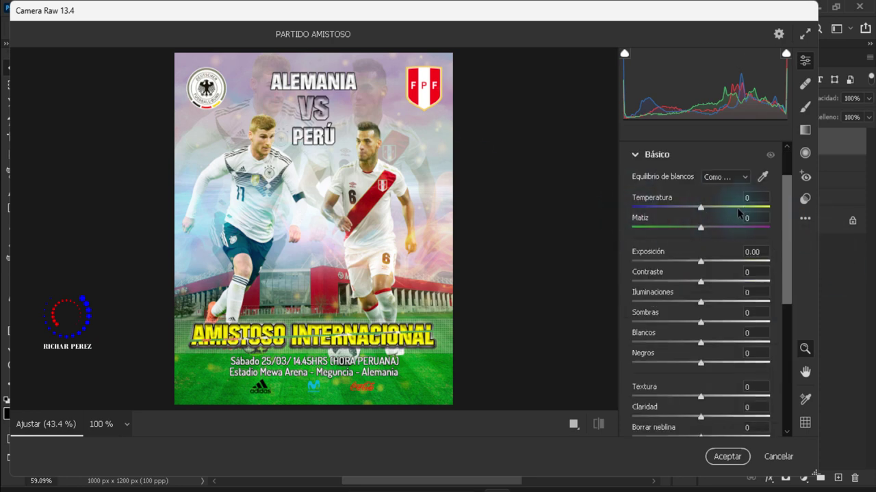
{"action": "left_click", "coordinate": [698, 206]}
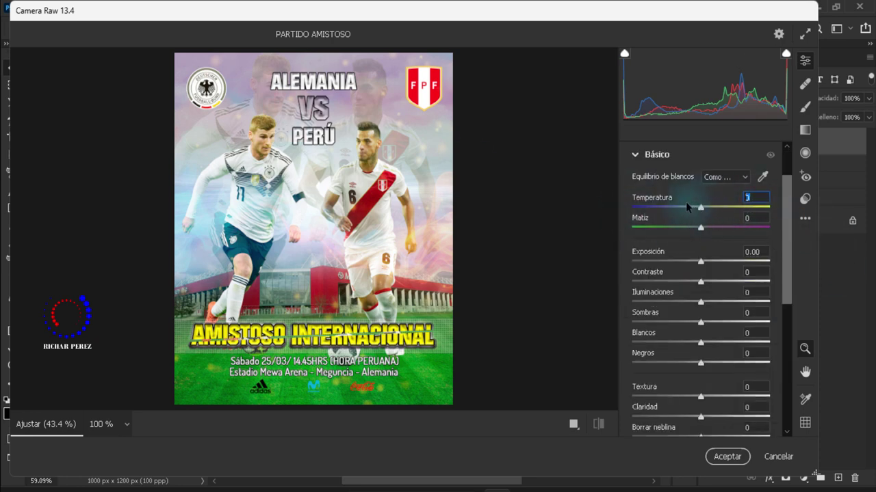
{"action": "type", "text": "7"}
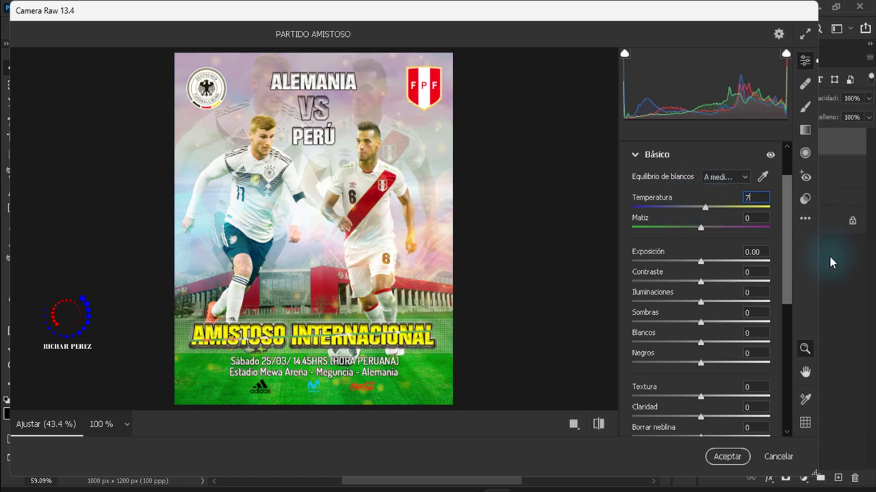
{"action": "key", "text": "Tab"}
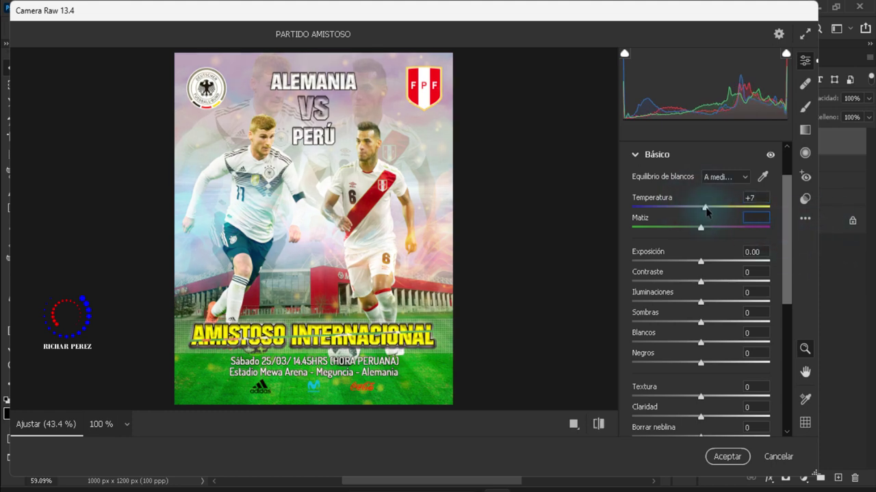
{"action": "type", "text": "-11"}
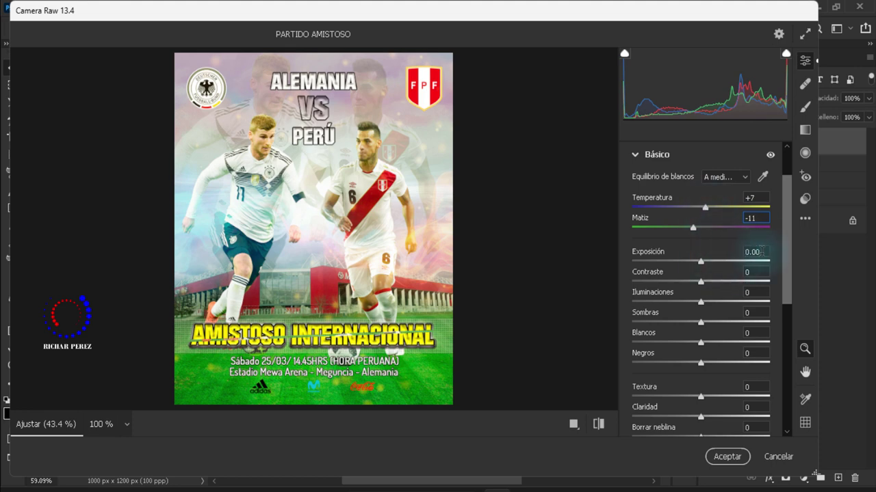
{"action": "left_click", "coordinate": [747, 252]}
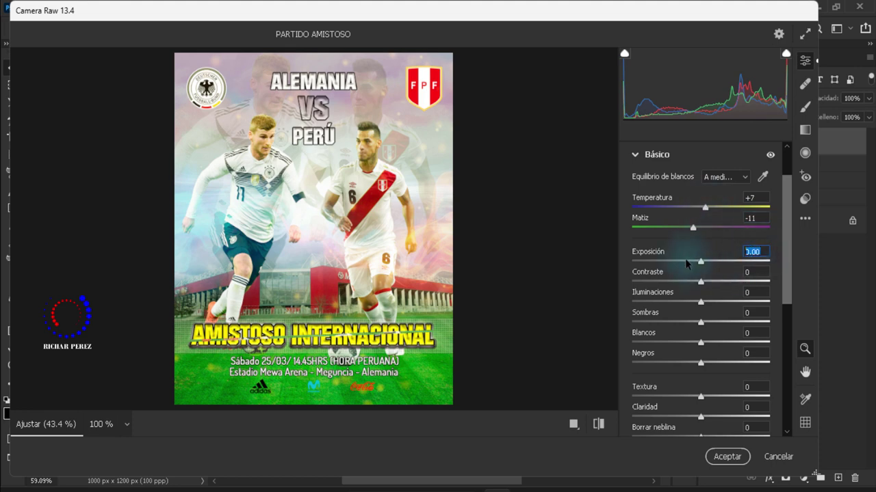
{"action": "type", "text": "-0.35"}
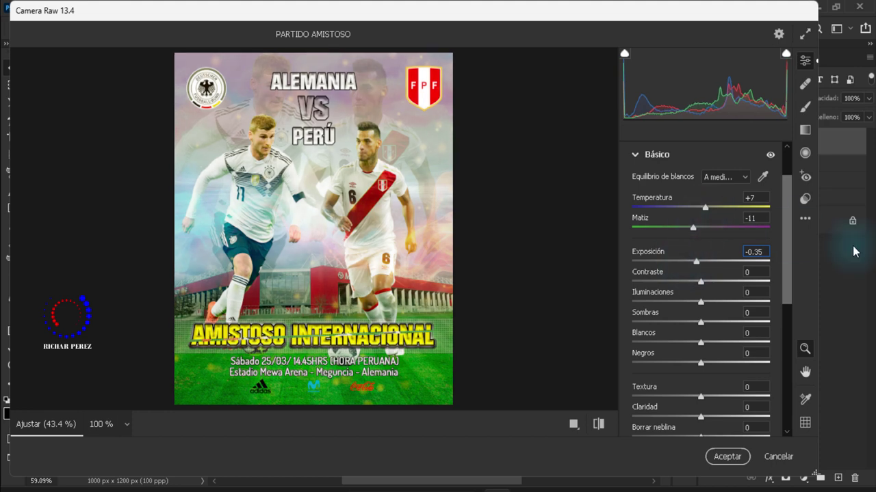
{"action": "left_click", "coordinate": [761, 271]}
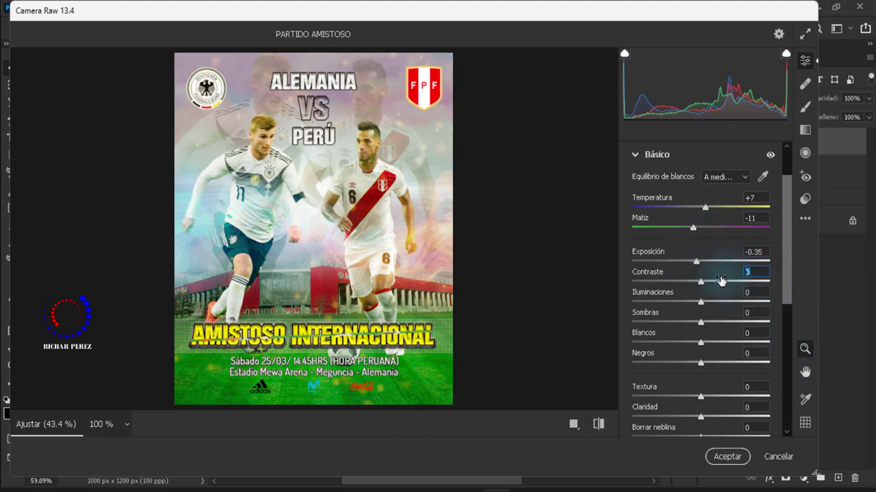
{"action": "type", "text": "1"}
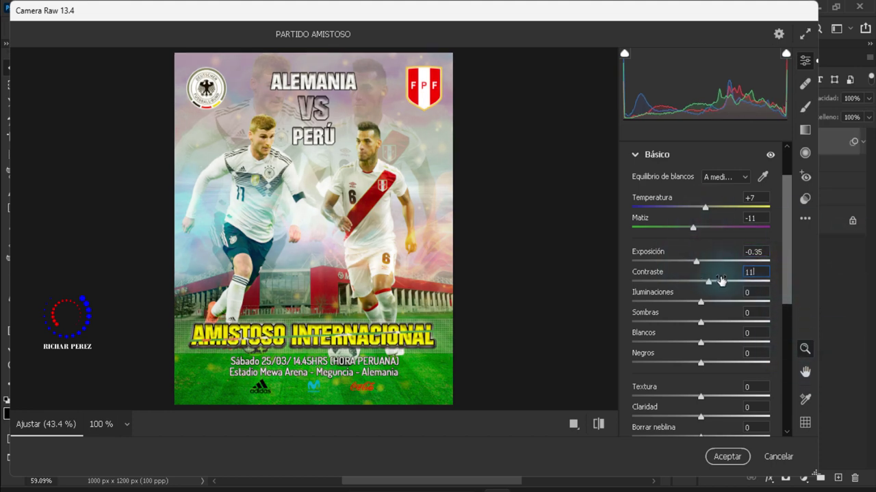
{"action": "type", "text": "1"}
{"action": "left_click", "coordinate": [752, 292]}
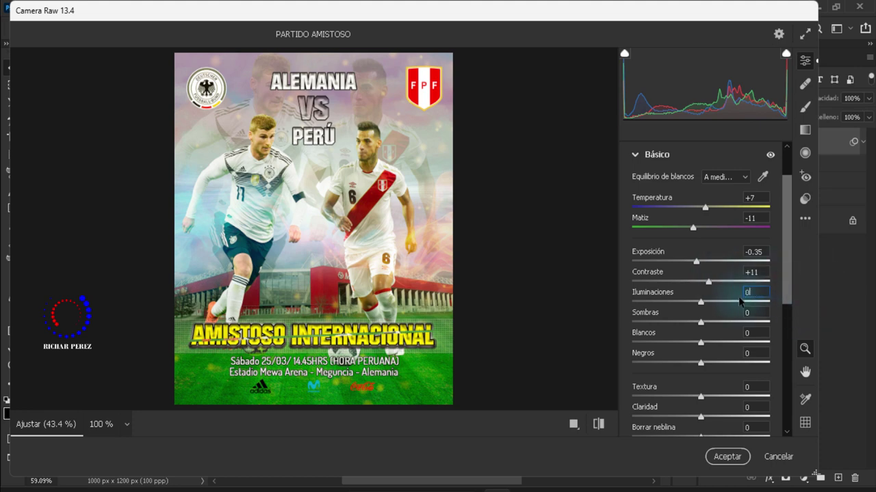
{"action": "type", "text": "14"}
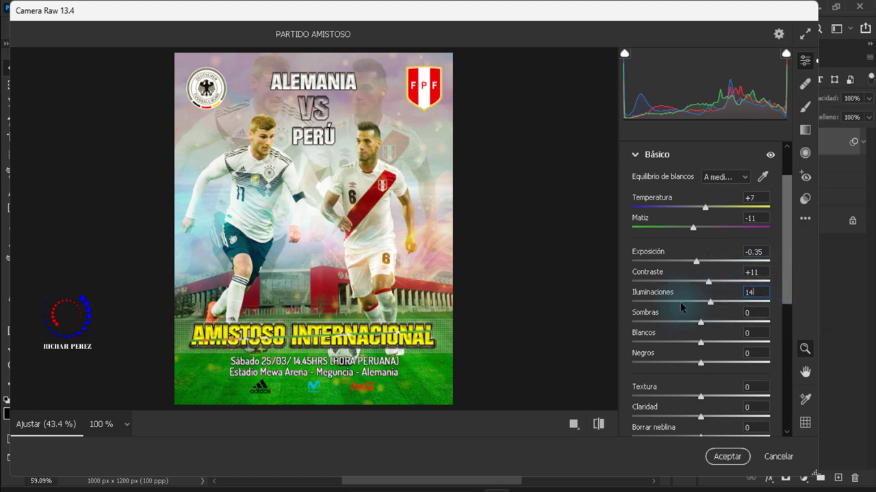
Step: Raise Texture to +8, Clarity to +12 and Vibrance to +11
{"action": "scroll", "coordinate": [739, 362], "scroll_direction": "down", "scroll_amount": 1}
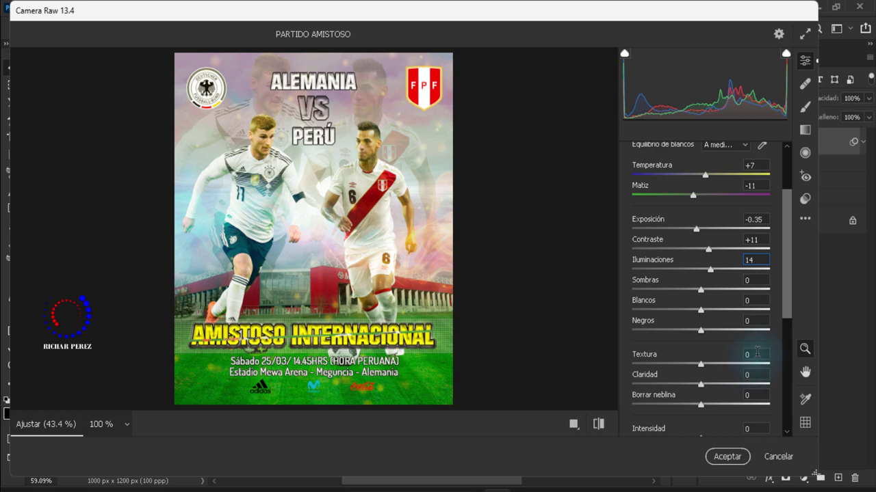
{"action": "left_click", "coordinate": [756, 354]}
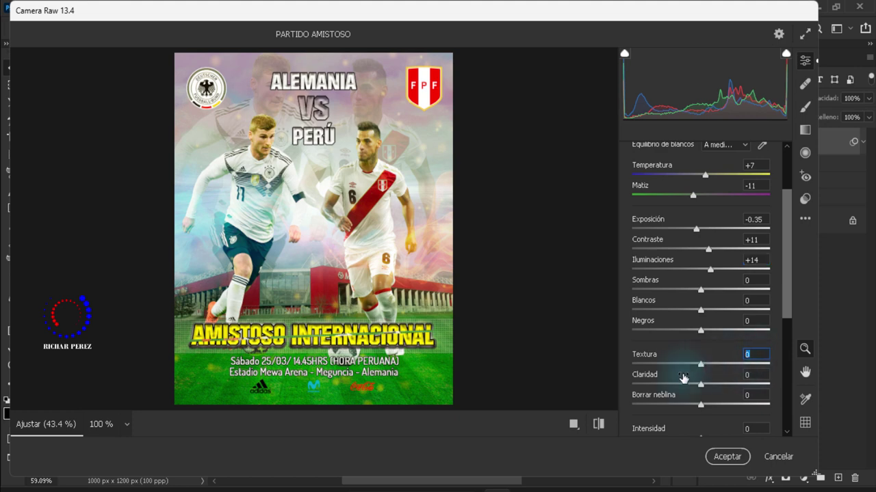
{"action": "type", "text": "8"}
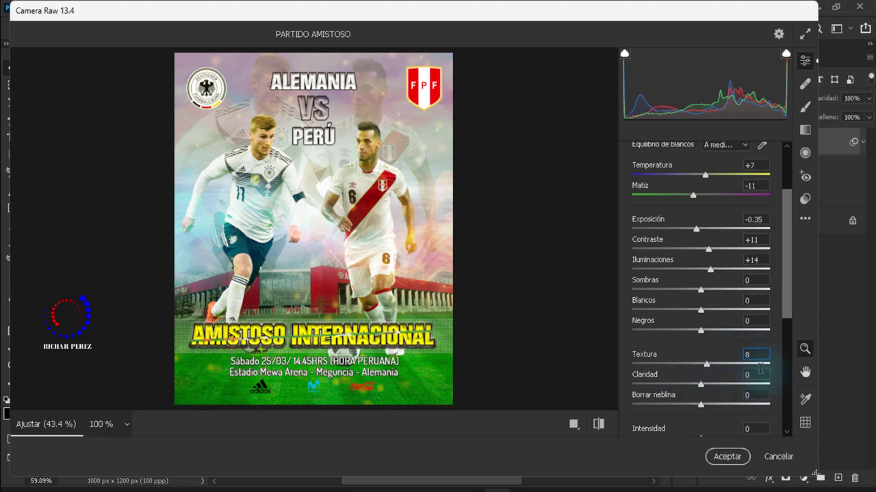
{"action": "left_click", "coordinate": [758, 375]}
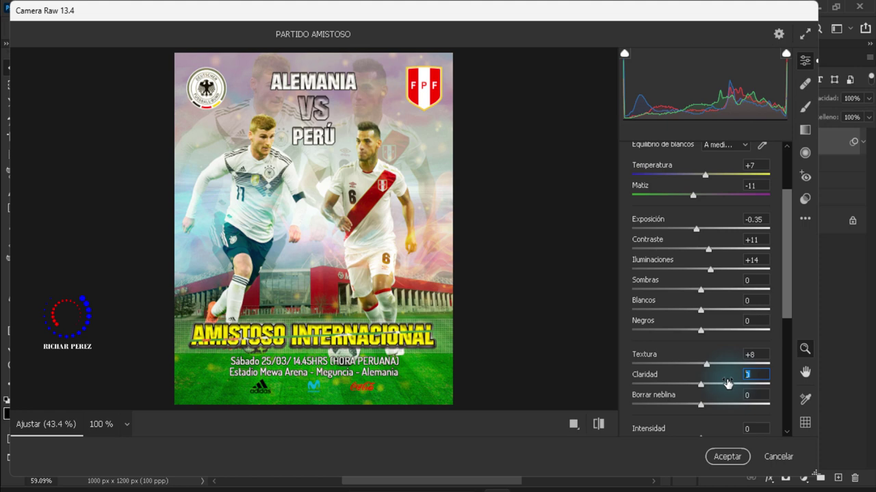
{"action": "type", "text": "12"}
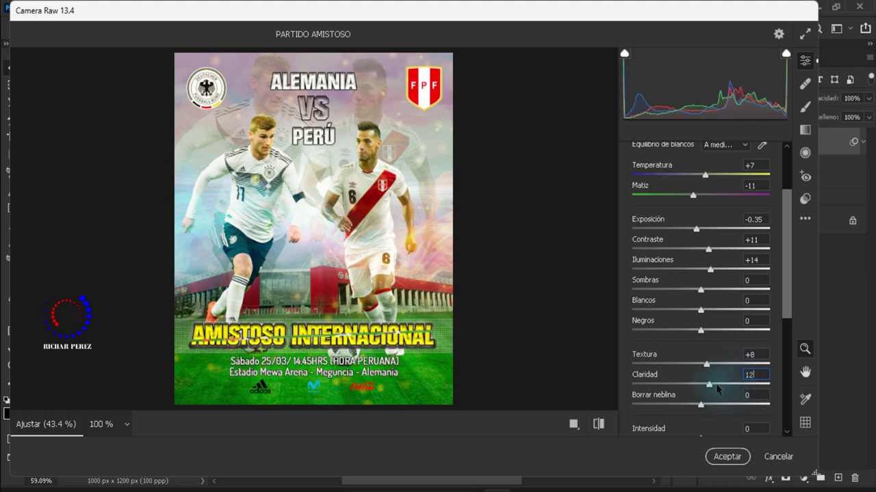
{"action": "scroll", "coordinate": [717, 389], "scroll_direction": "down", "scroll_amount": 2}
{"action": "scroll", "coordinate": [725, 369], "scroll_direction": "down", "scroll_amount": 1}
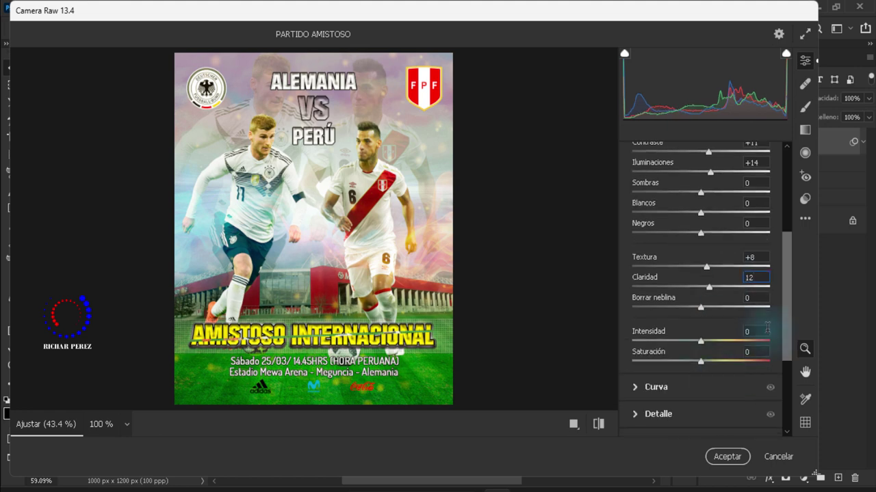
{"action": "key", "text": "Tab"}
{"action": "key", "text": "Tab"}
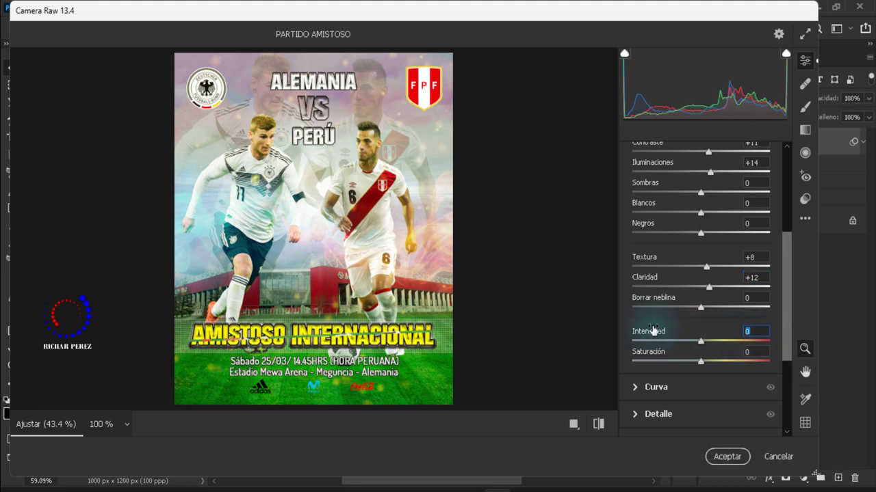
{"action": "type", "text": "11"}
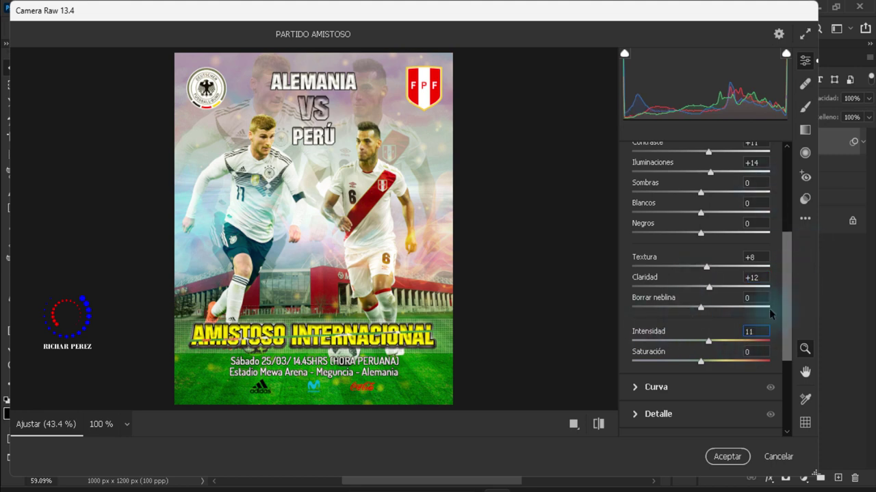
Step: Set the vignette amount to -32, apply the filter and fit the poster in the window
{"action": "scroll", "coordinate": [759, 321], "scroll_direction": "down", "scroll_amount": 1}
{"action": "scroll", "coordinate": [697, 362], "scroll_direction": "down", "scroll_amount": 4}
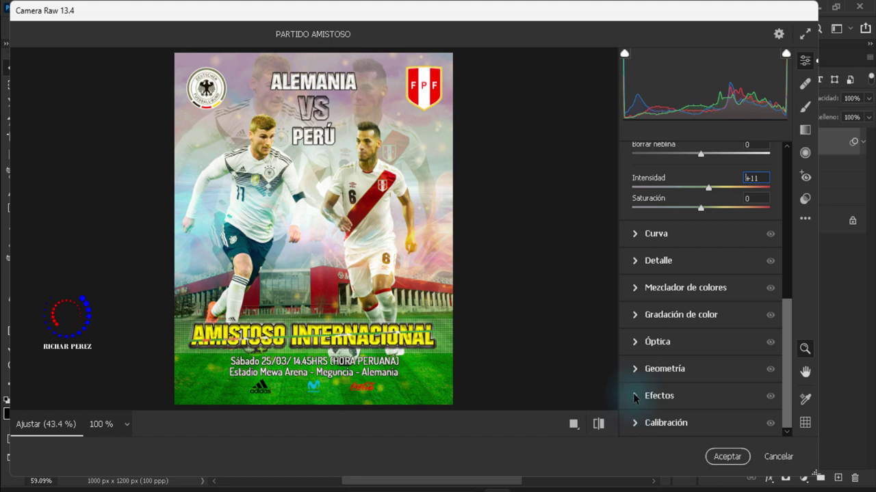
{"action": "left_click", "coordinate": [634, 396]}
{"action": "left_click", "coordinate": [701, 397]}
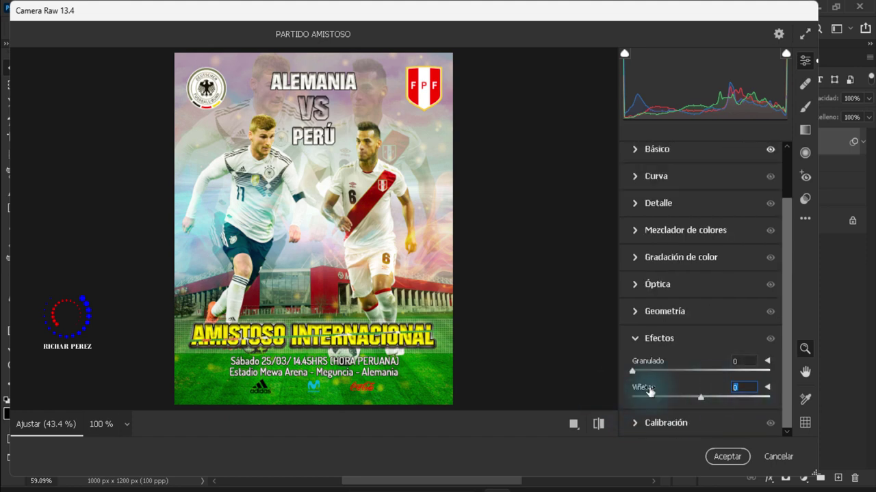
{"action": "type", "text": "-32"}
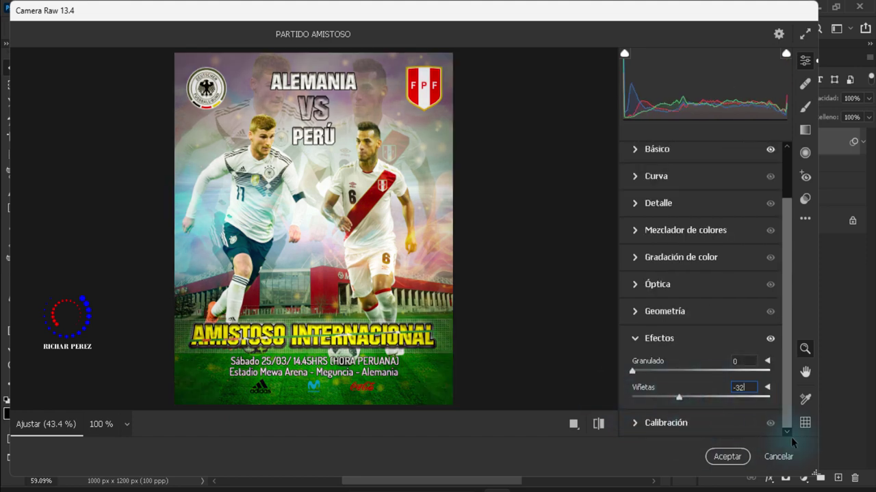
{"action": "left_click", "coordinate": [725, 456]}
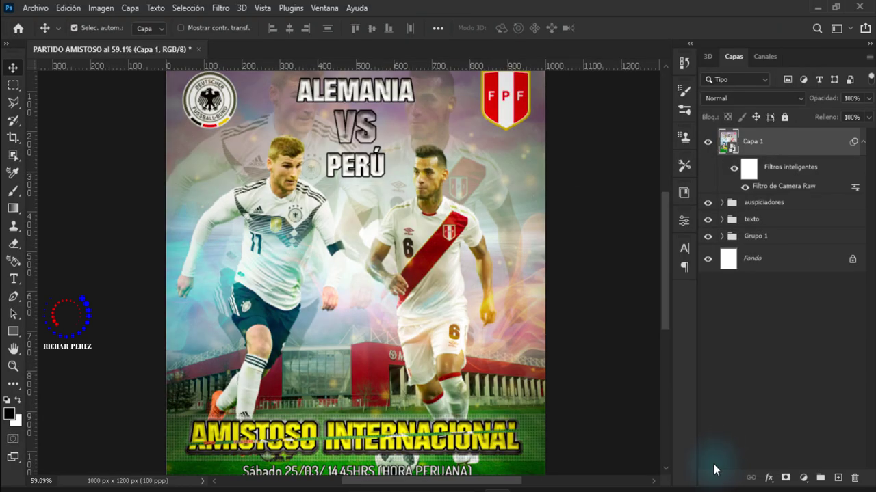
{"action": "key", "text": "ctrl+0"}
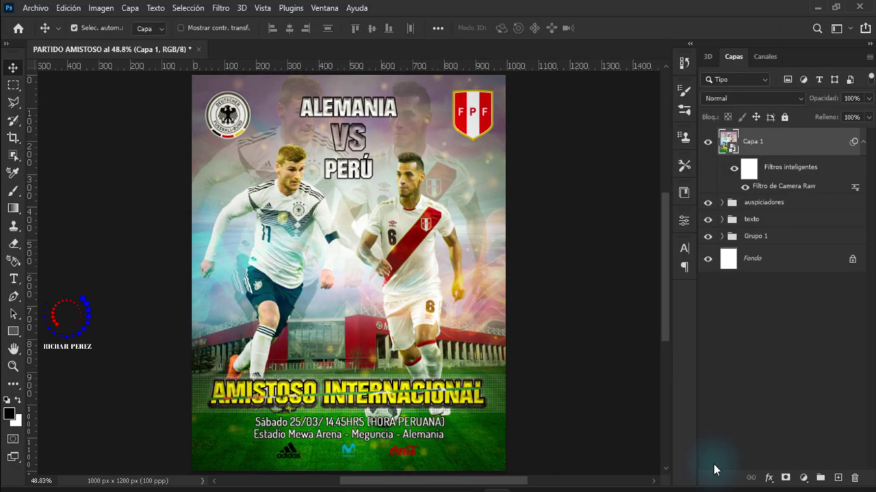